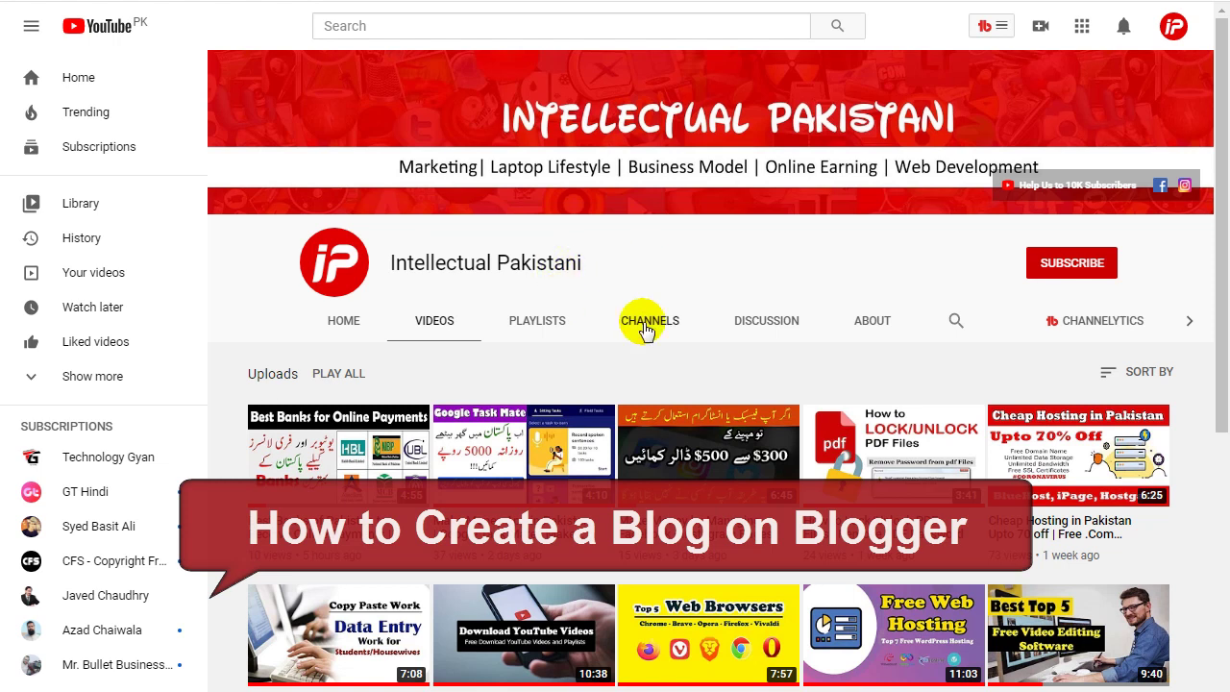
Scroll down through the channel's older uploads on the Videos tab, then back to the top.
drag(1222, 154, 1226, 298)
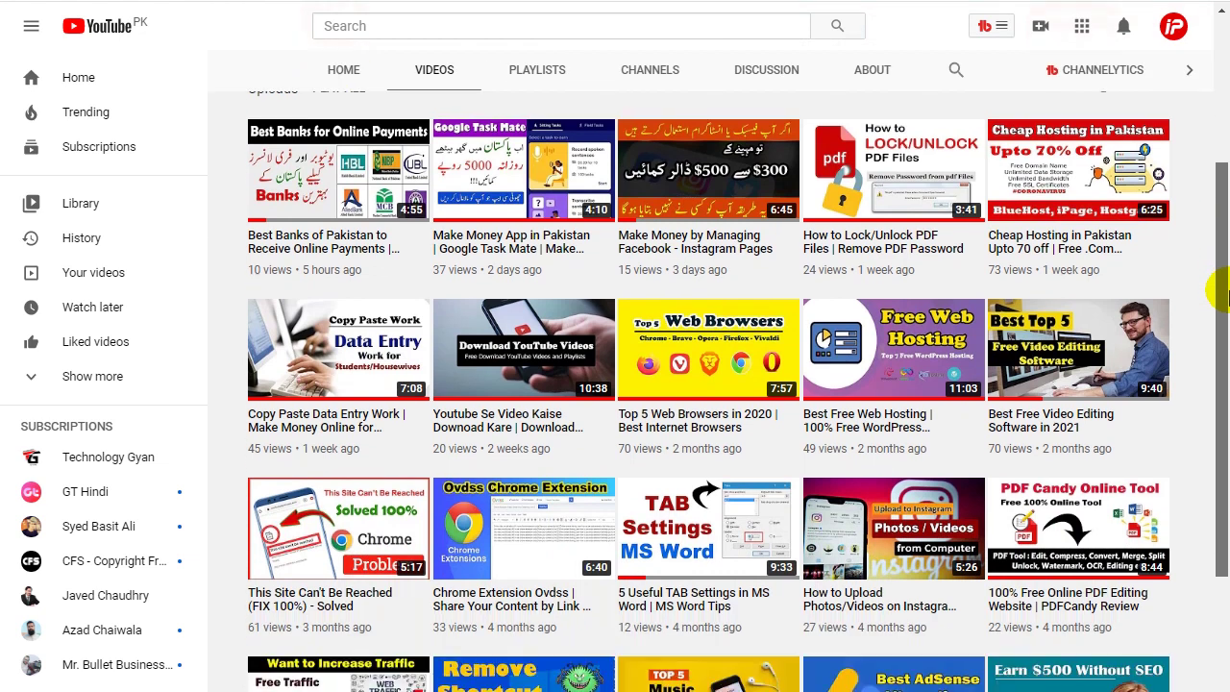
drag(1223, 298, 1226, 431)
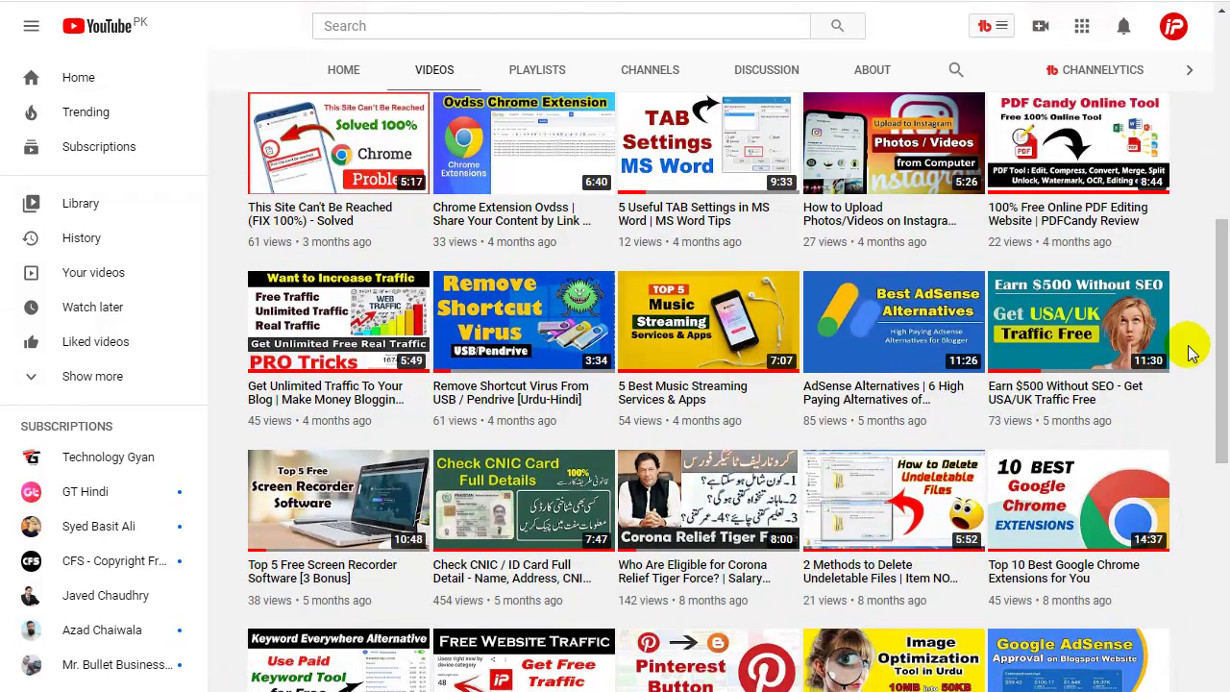
drag(1226, 354, 1219, 420)
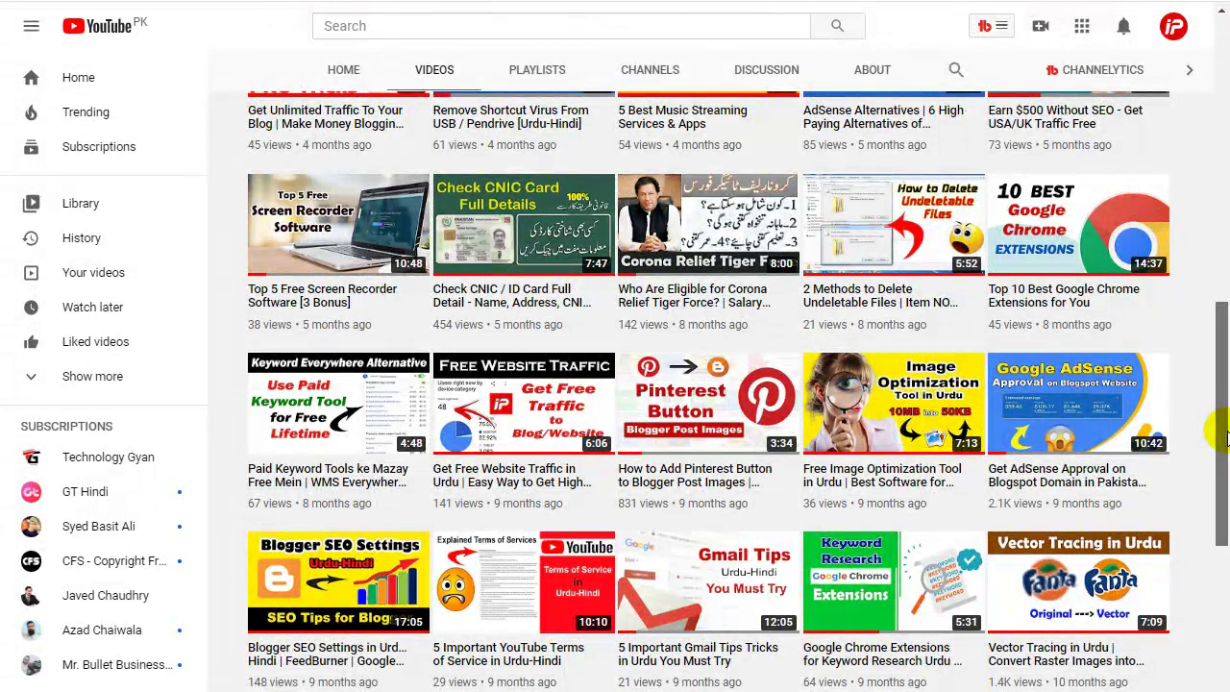
drag(1223, 437, 1222, 470)
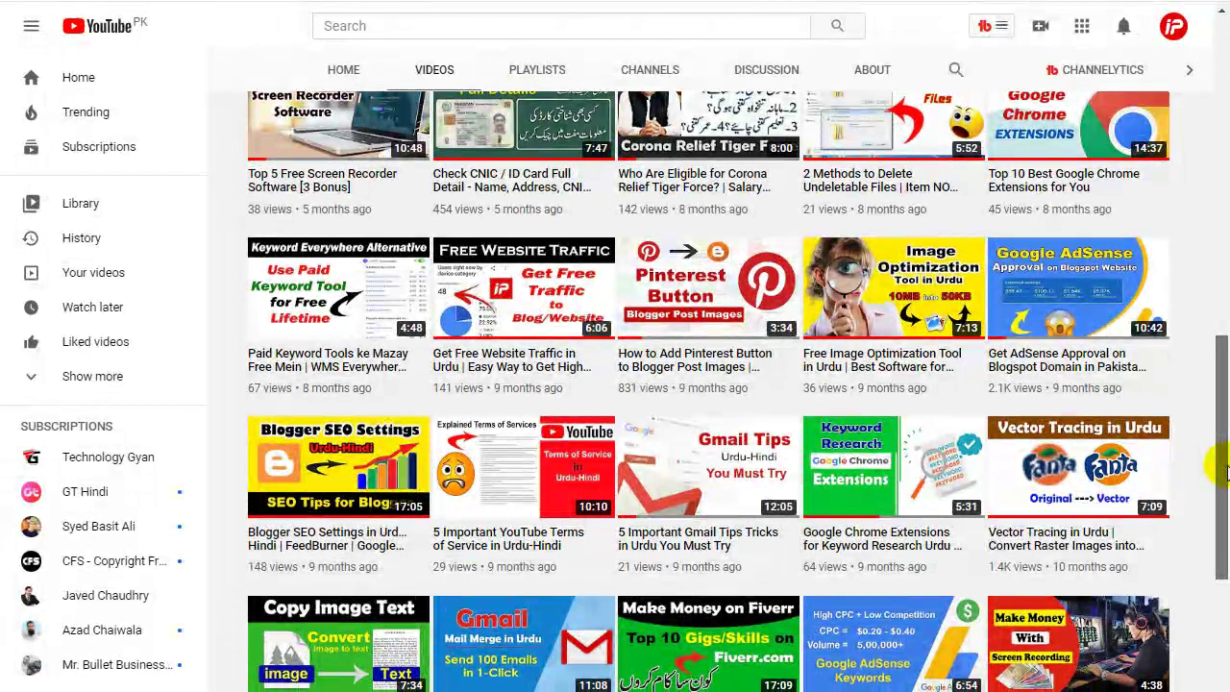
drag(1223, 470, 1218, 163)
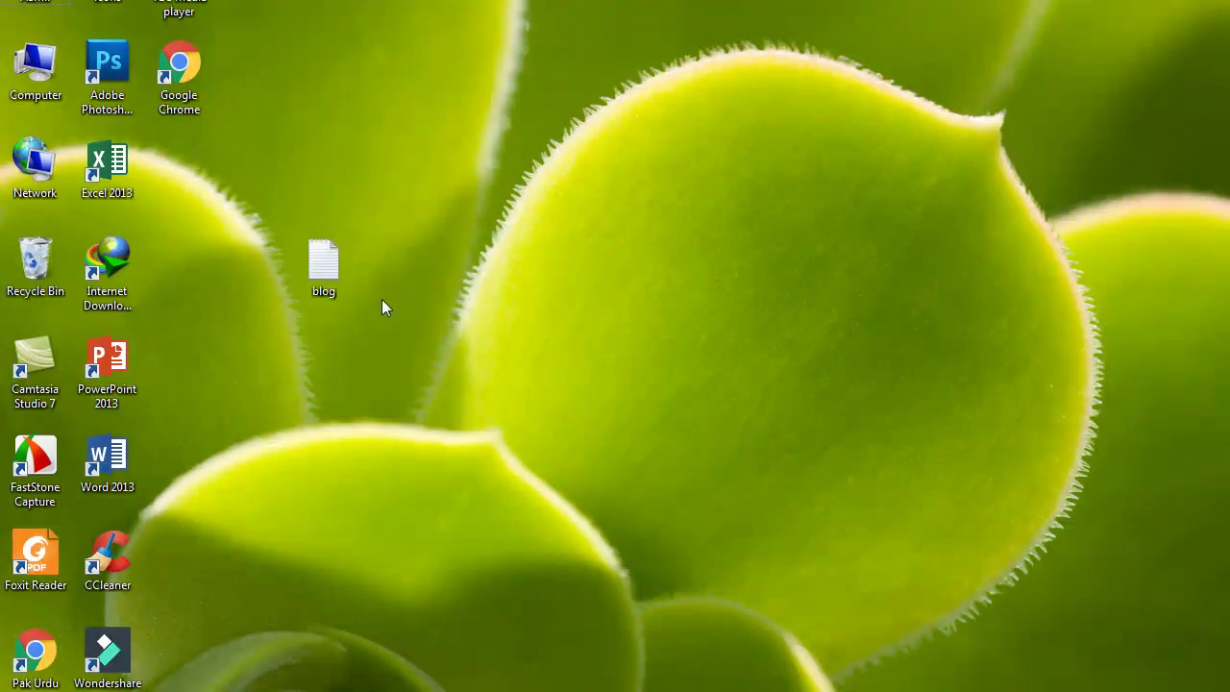
Open the blog outline file and add (2021) after the title 'How to Start a Blogger Blog in Pakistan'.
double_click(341, 264)
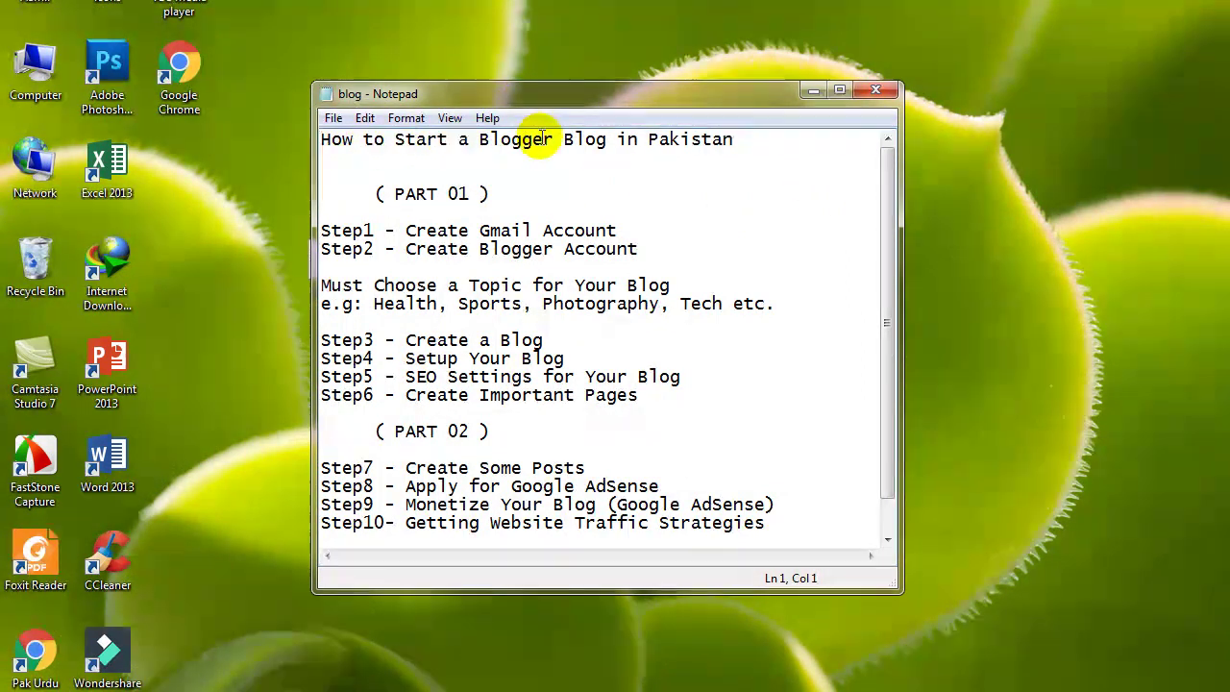
click(647, 141)
click(620, 141)
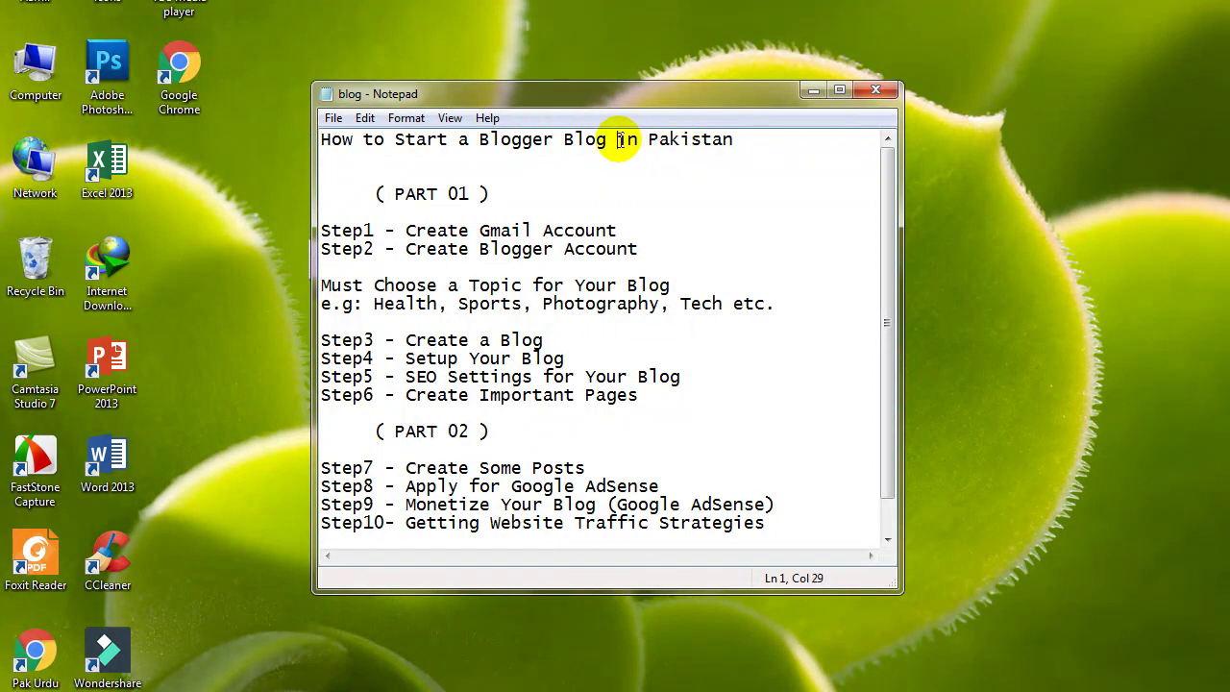
click(641, 144)
click(742, 140)
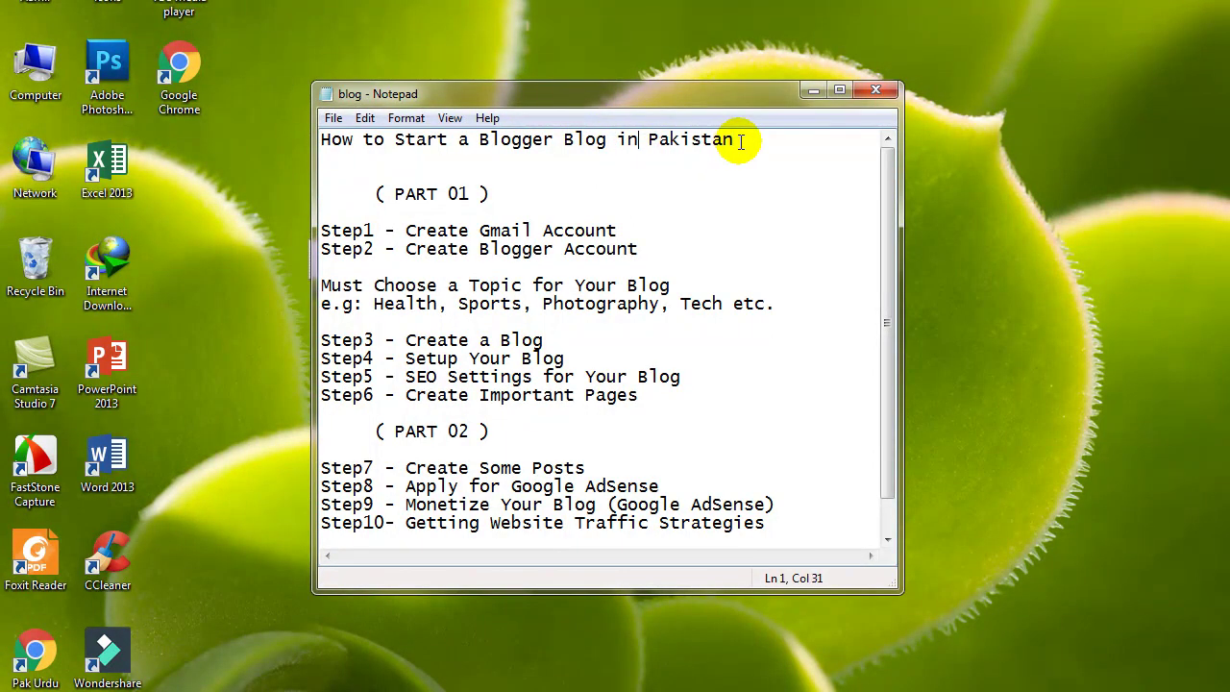
text(())
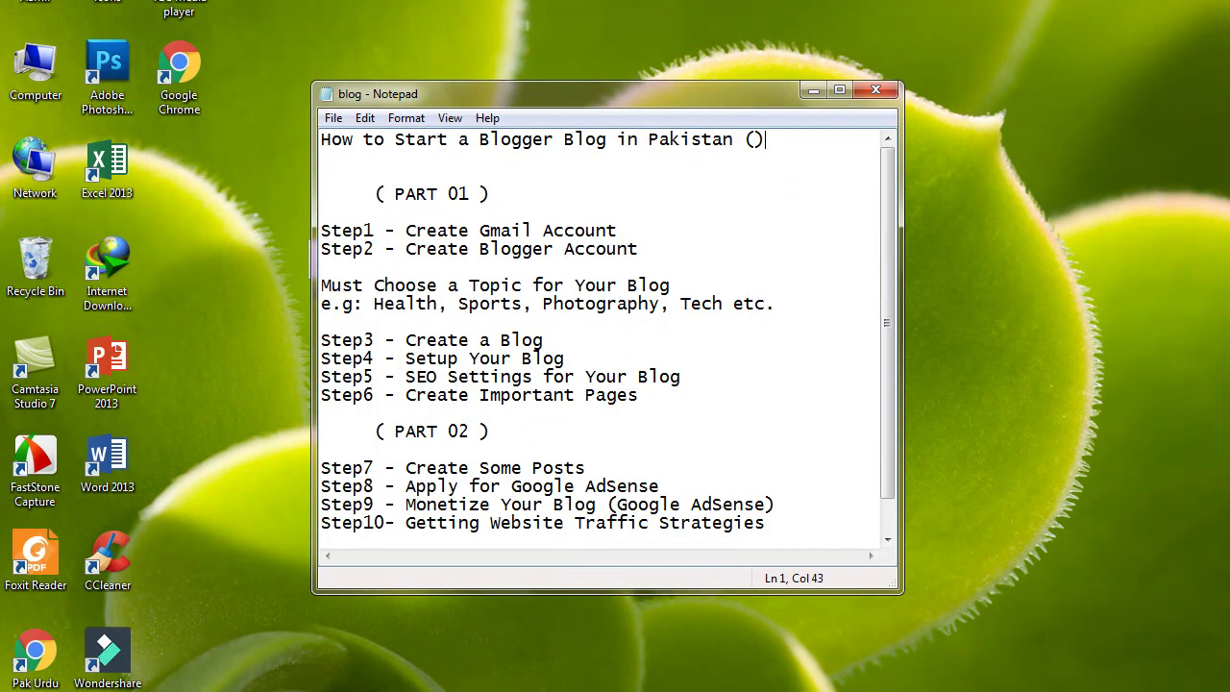
text(2021)
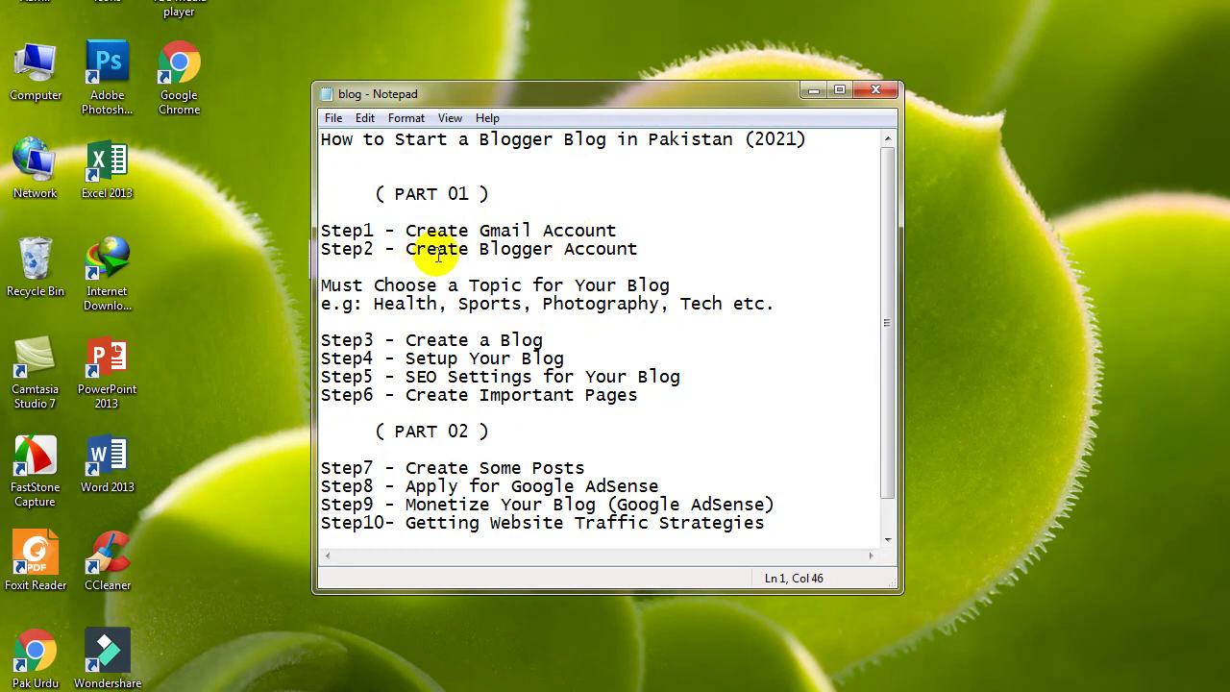
drag(888, 209, 887, 221)
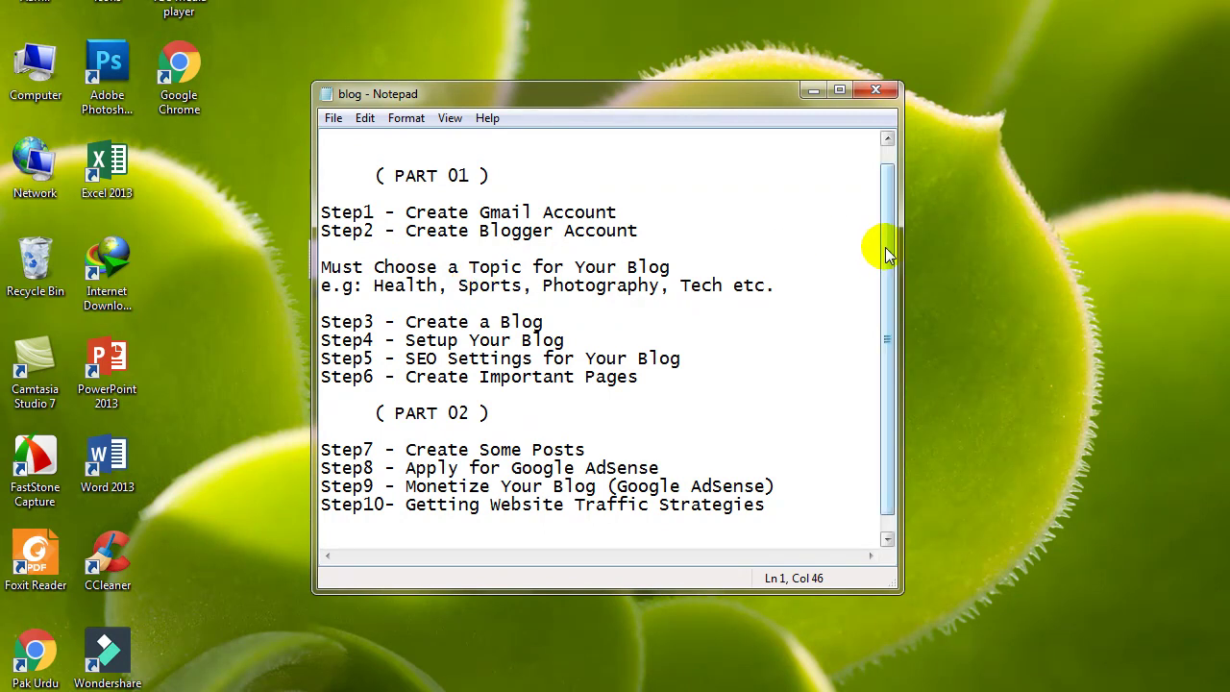
drag(885, 247, 885, 249)
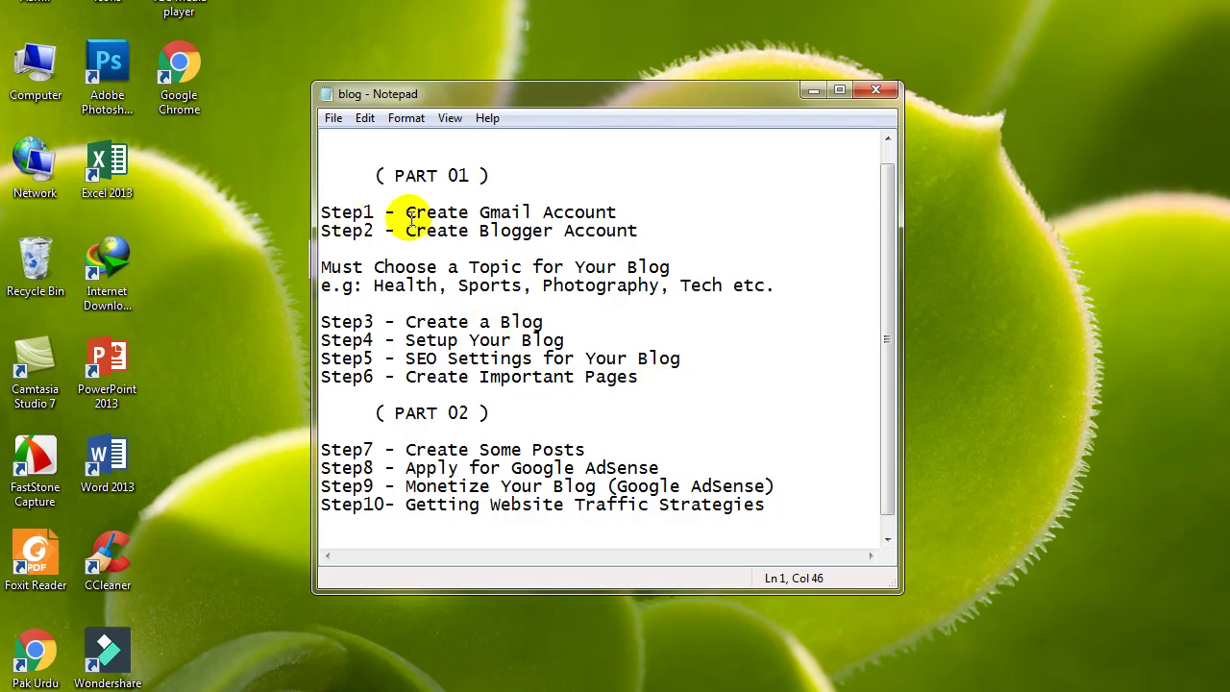
drag(889, 229, 885, 241)
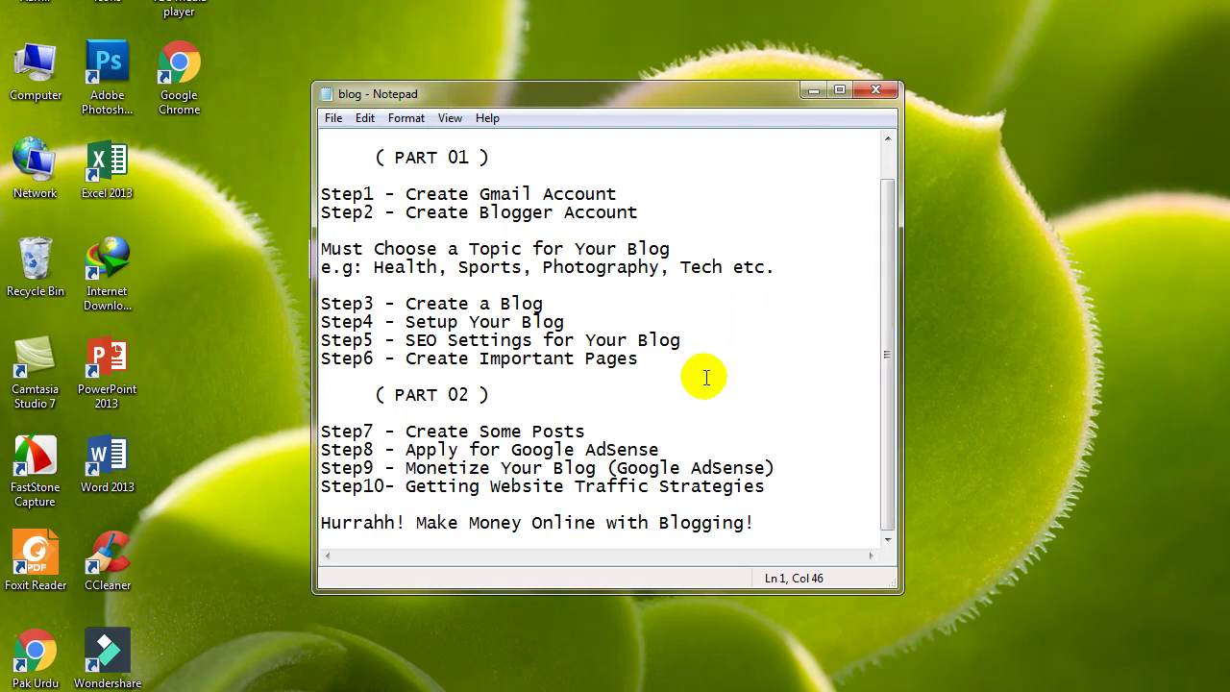
click(407, 468)
drag(407, 468, 589, 468)
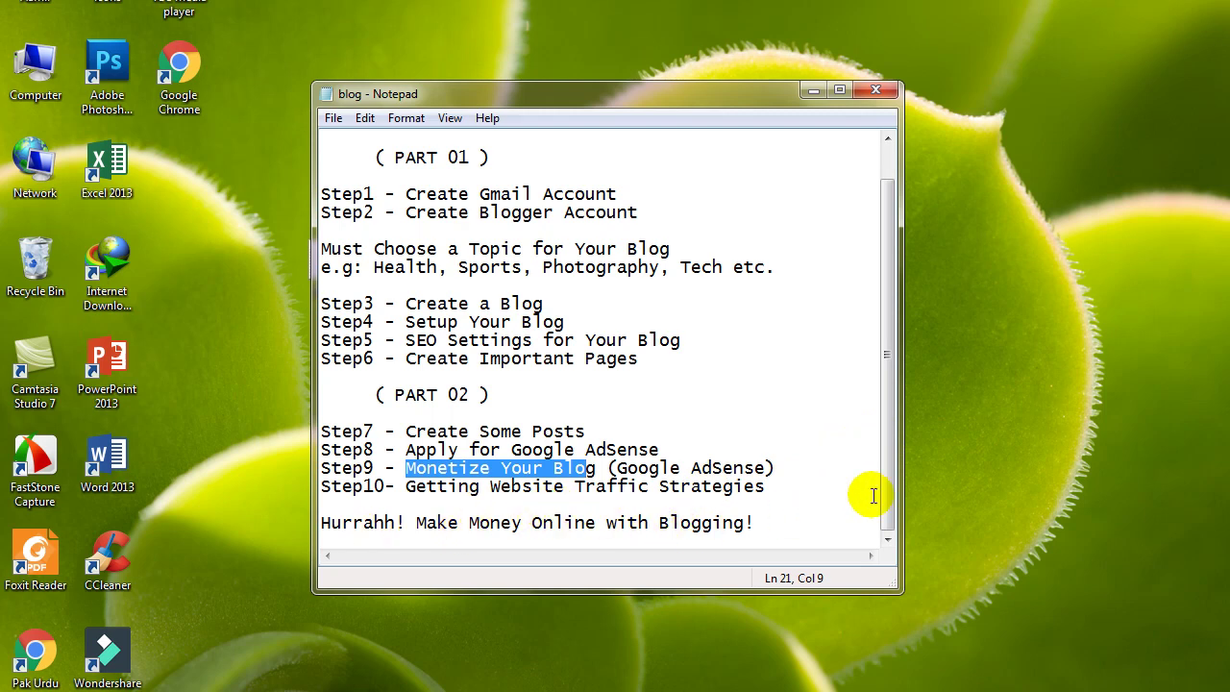
scroll(884, 495, up, 1)
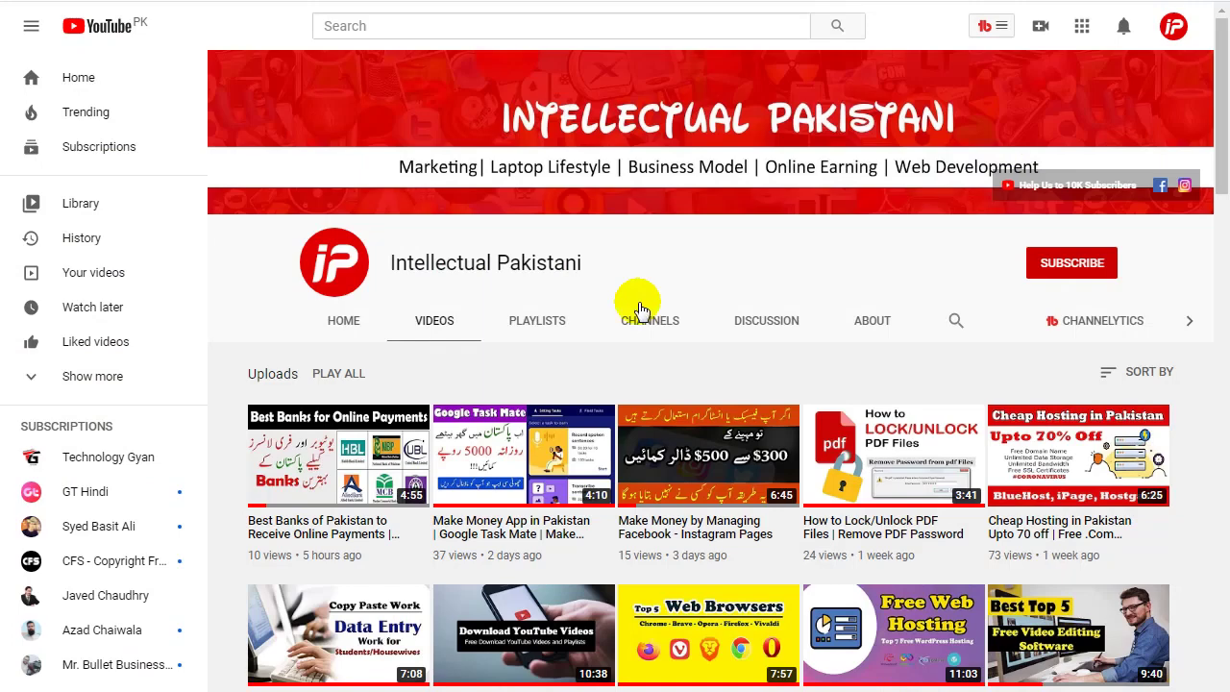
Try Chrome's other-profile and guest windows from the profile menu, then begin adding a new person.
click(1213, 19)
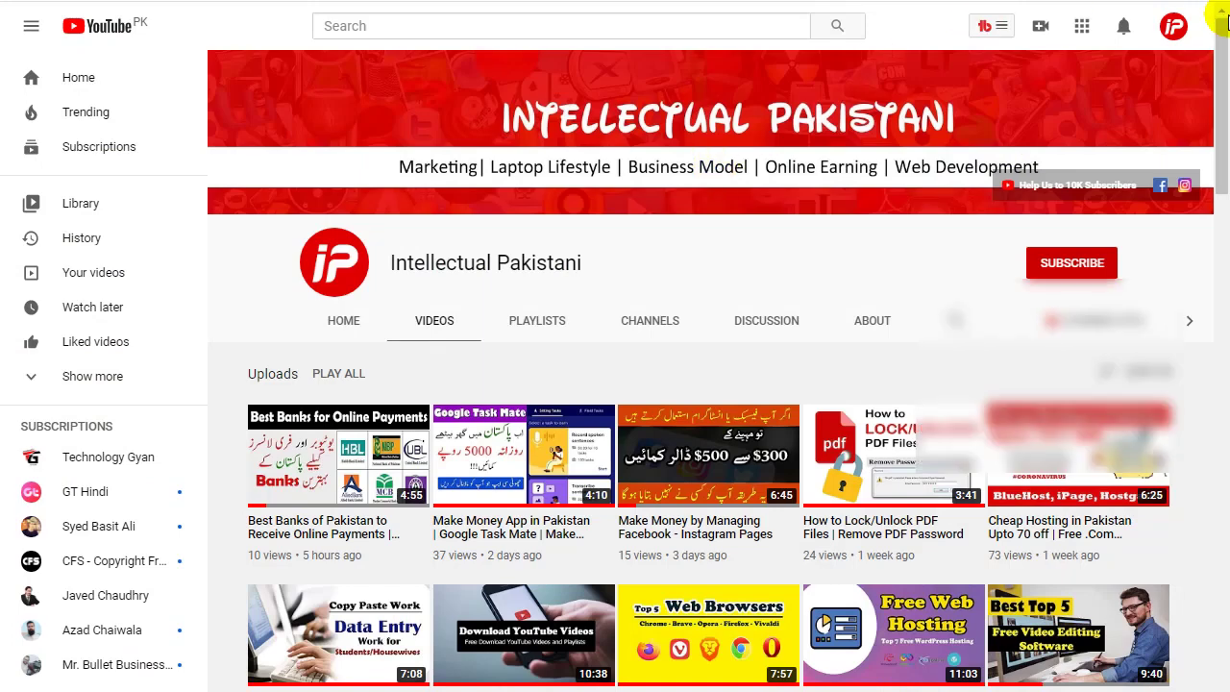
click(1021, 446)
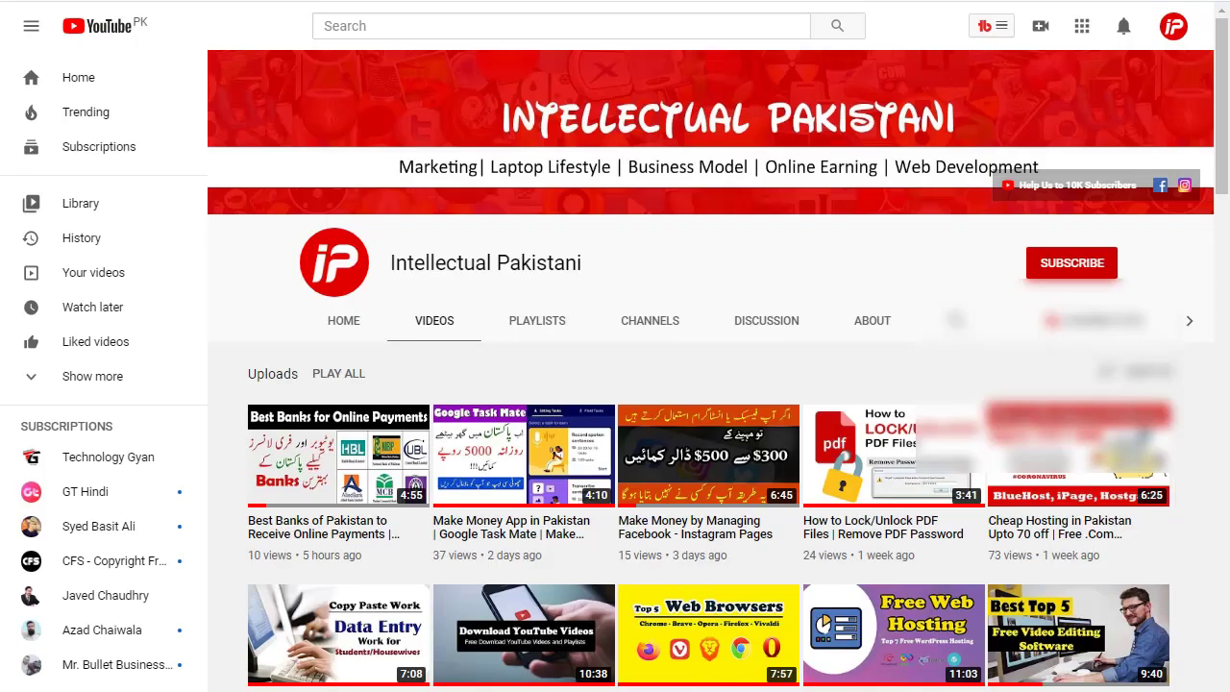
click(1213, 20)
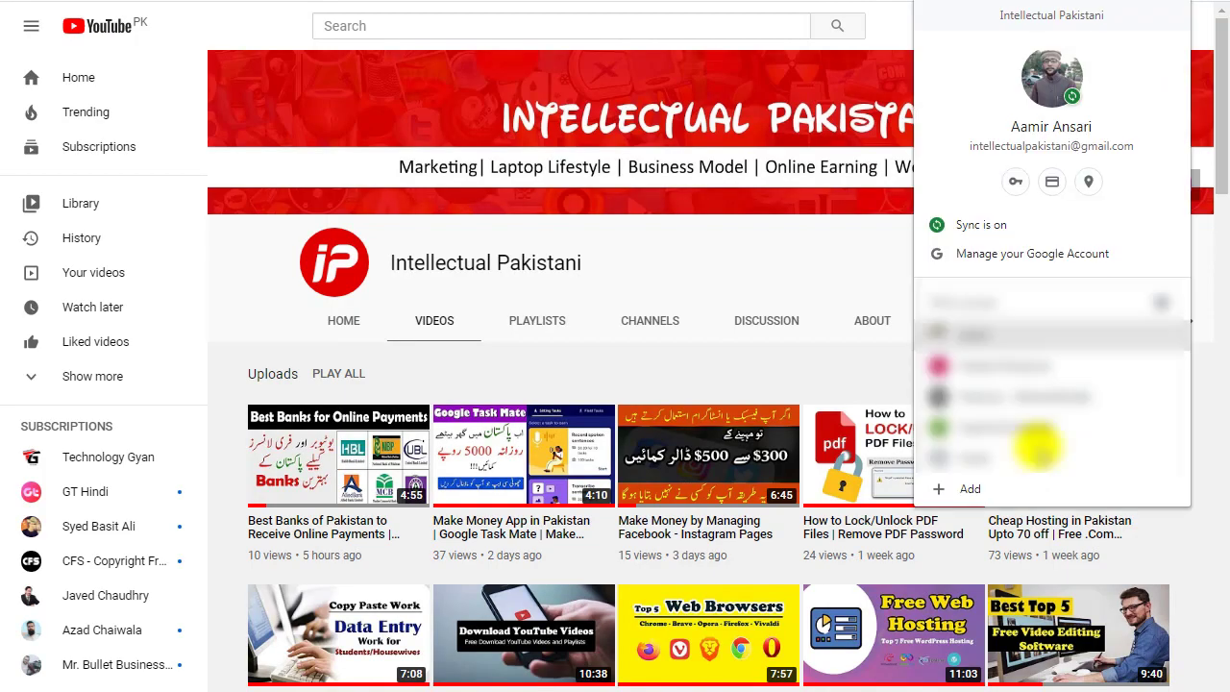
click(983, 439)
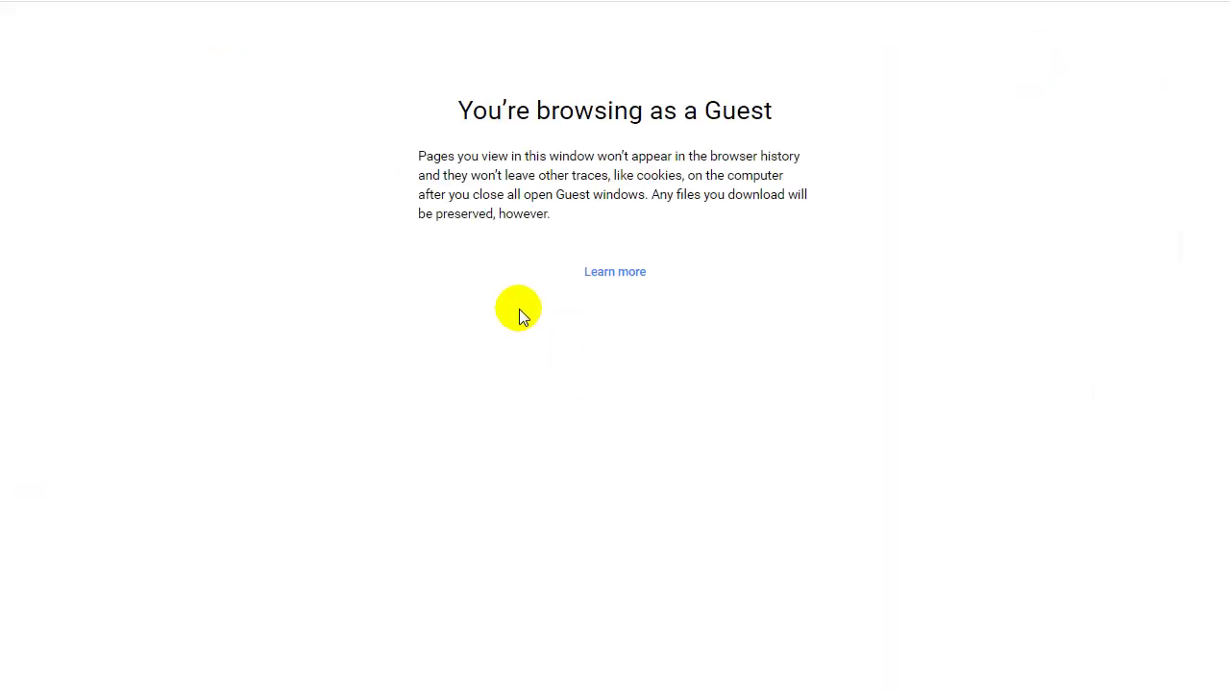
click(1197, 14)
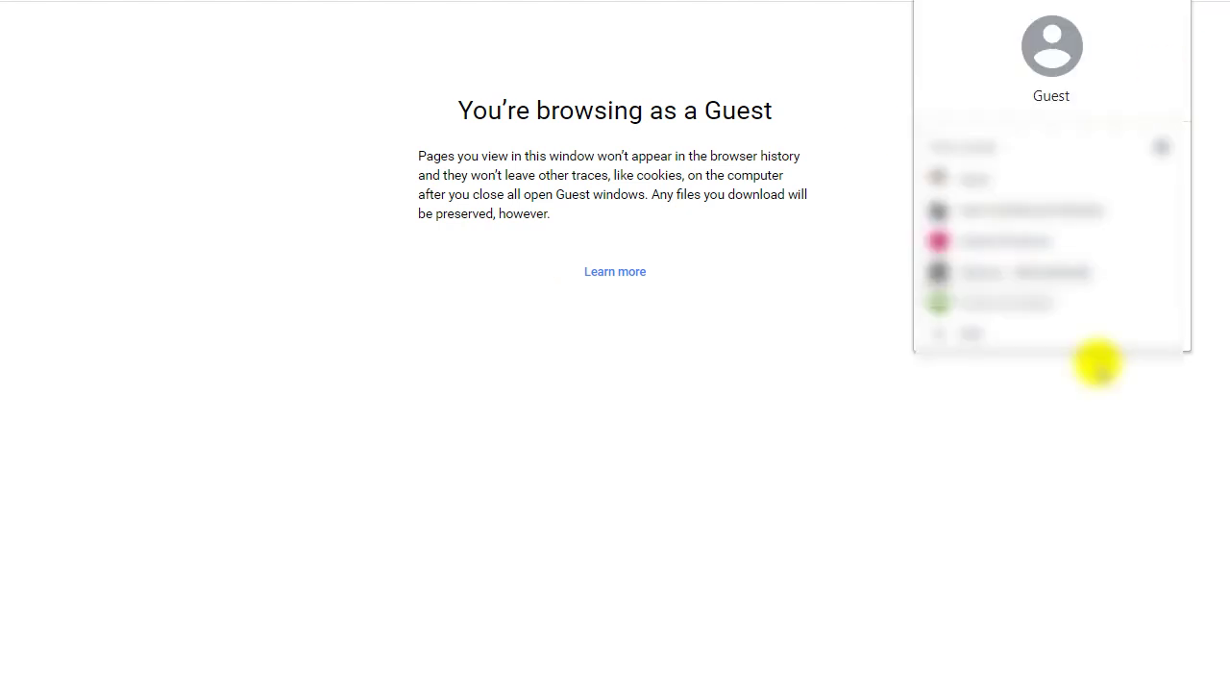
click(1055, 331)
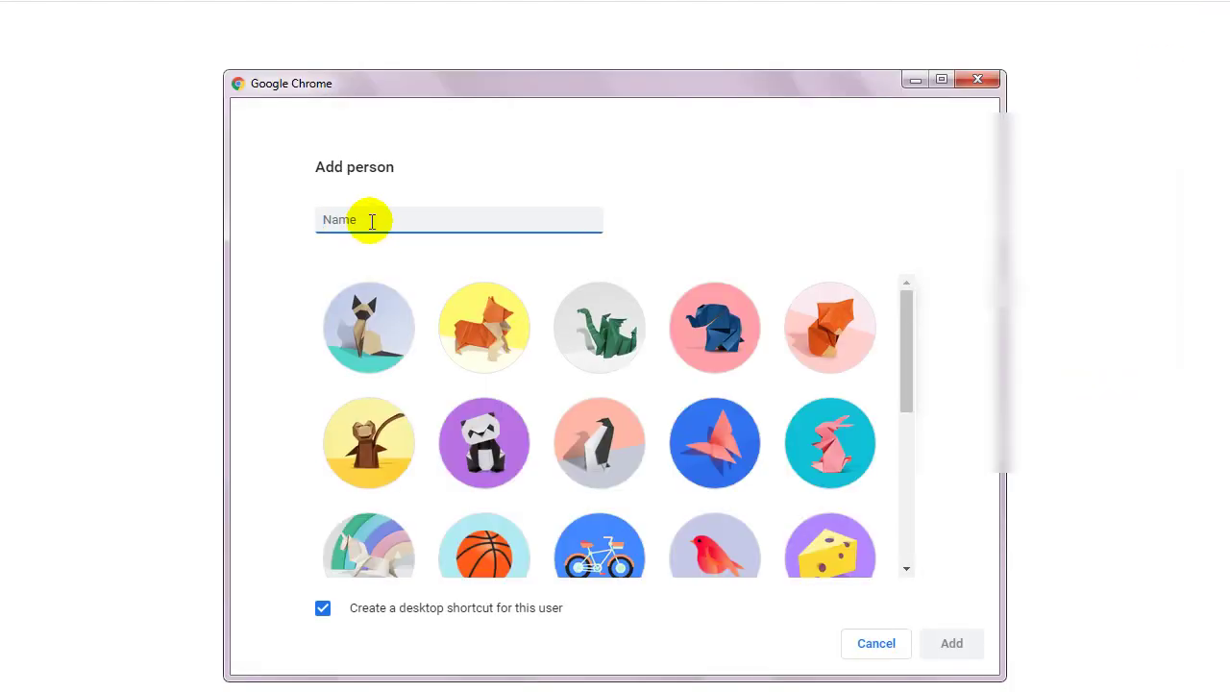
Name the new profile BloggingDemo, choose the cat avatar and create it.
text(Demo)
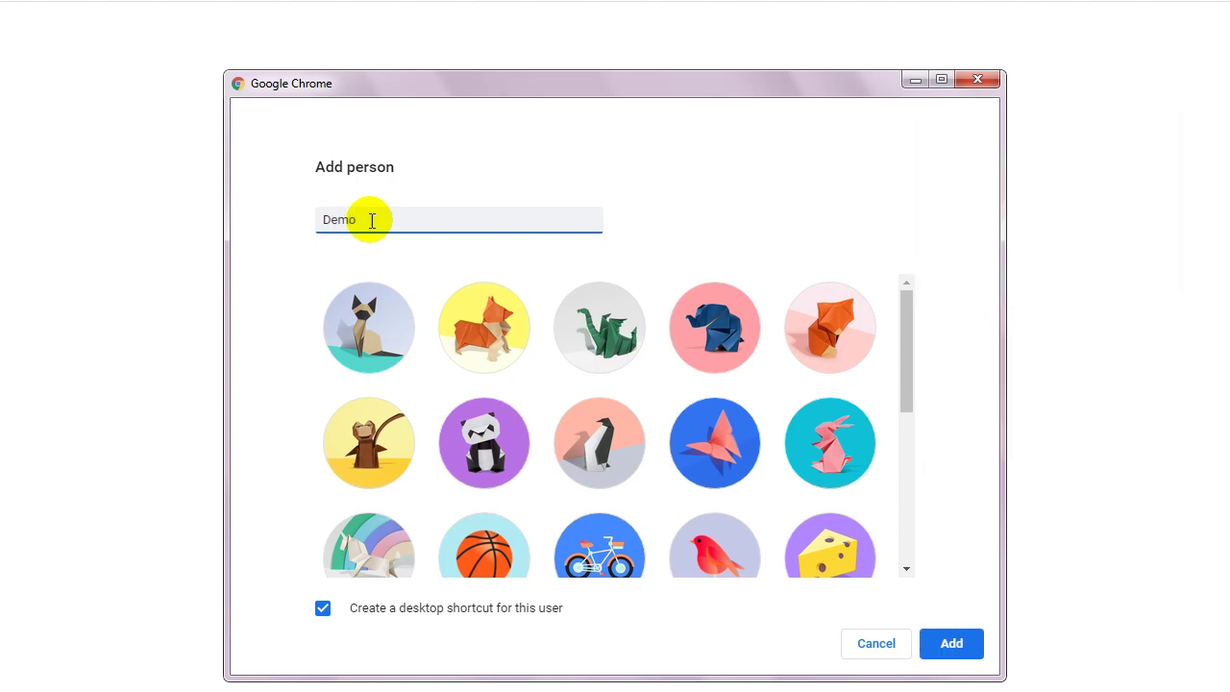
drag(366, 220, 311, 220)
click(322, 220)
text(Blogging)
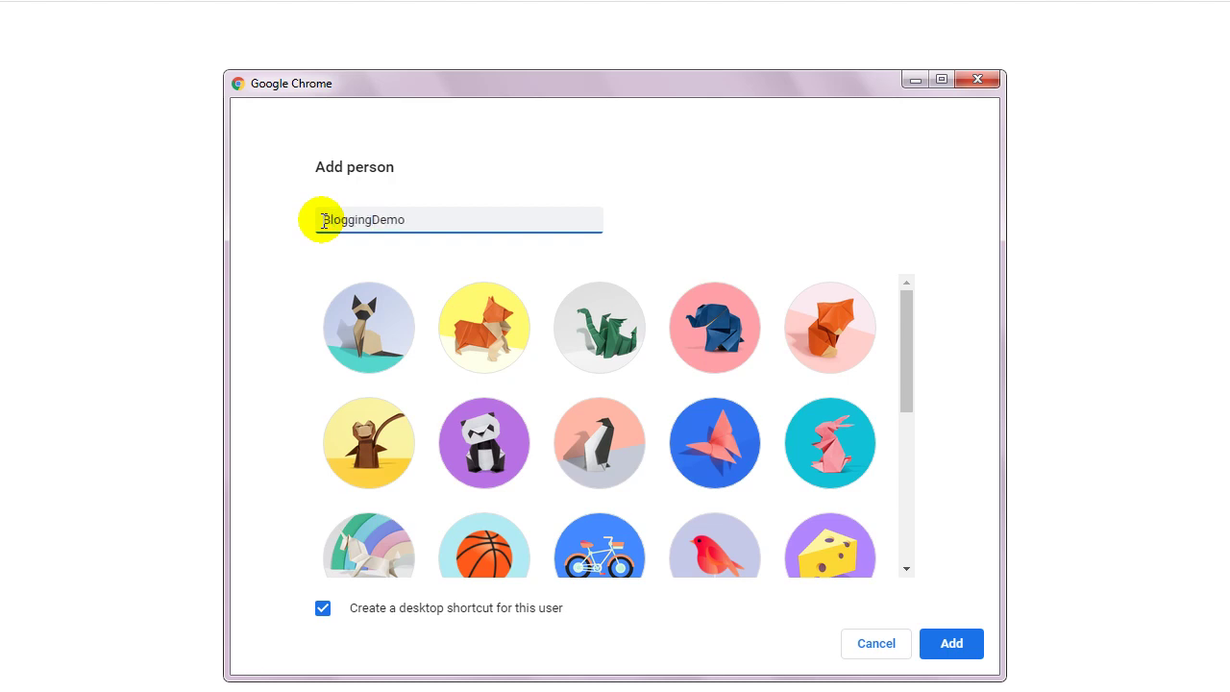
click(366, 325)
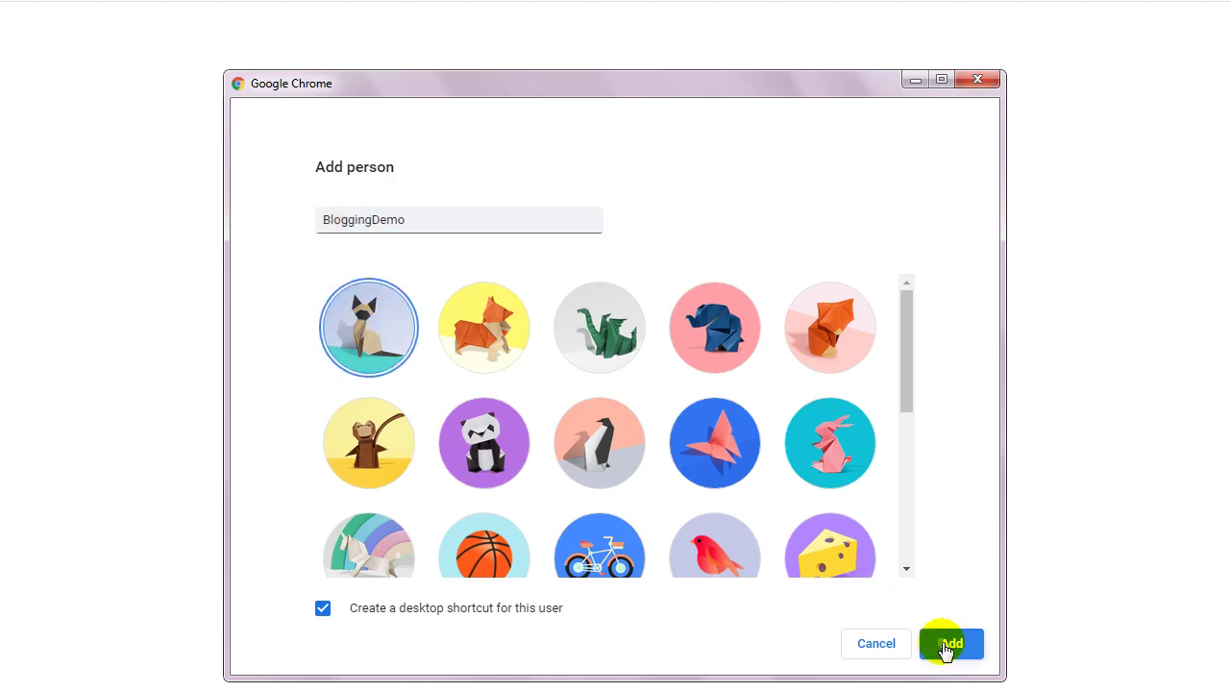
click(948, 644)
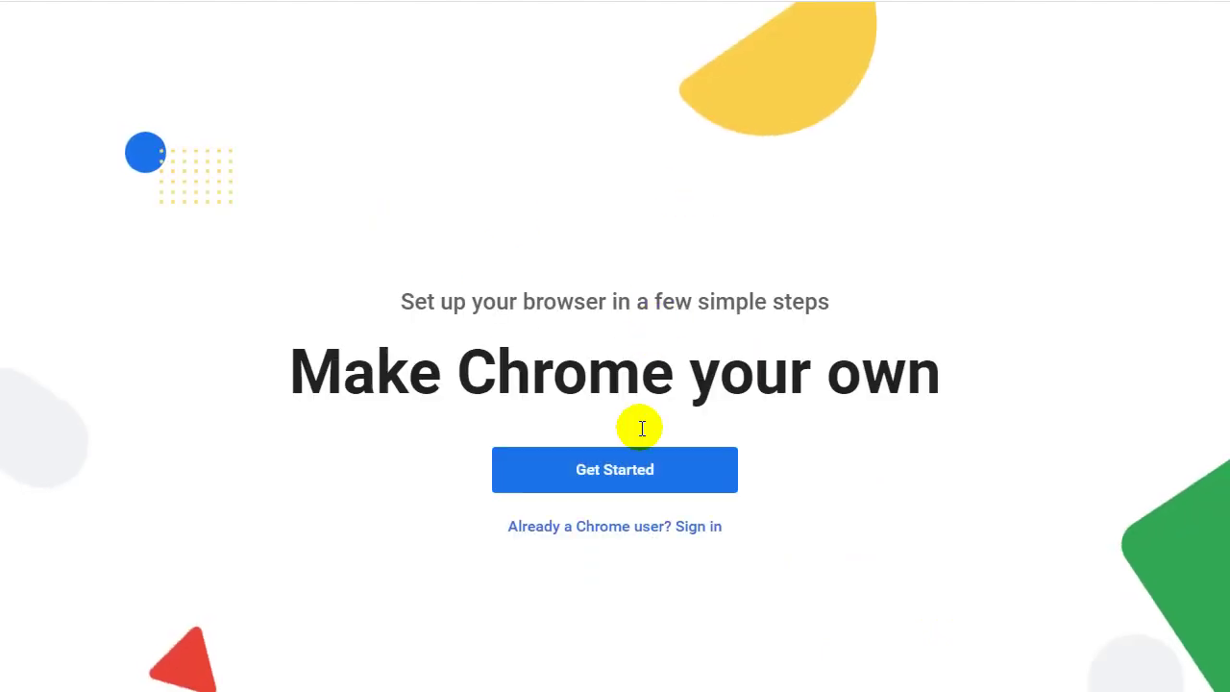
Go from the welcome page's Sign in to Google's Create your Google Account form.
click(686, 527)
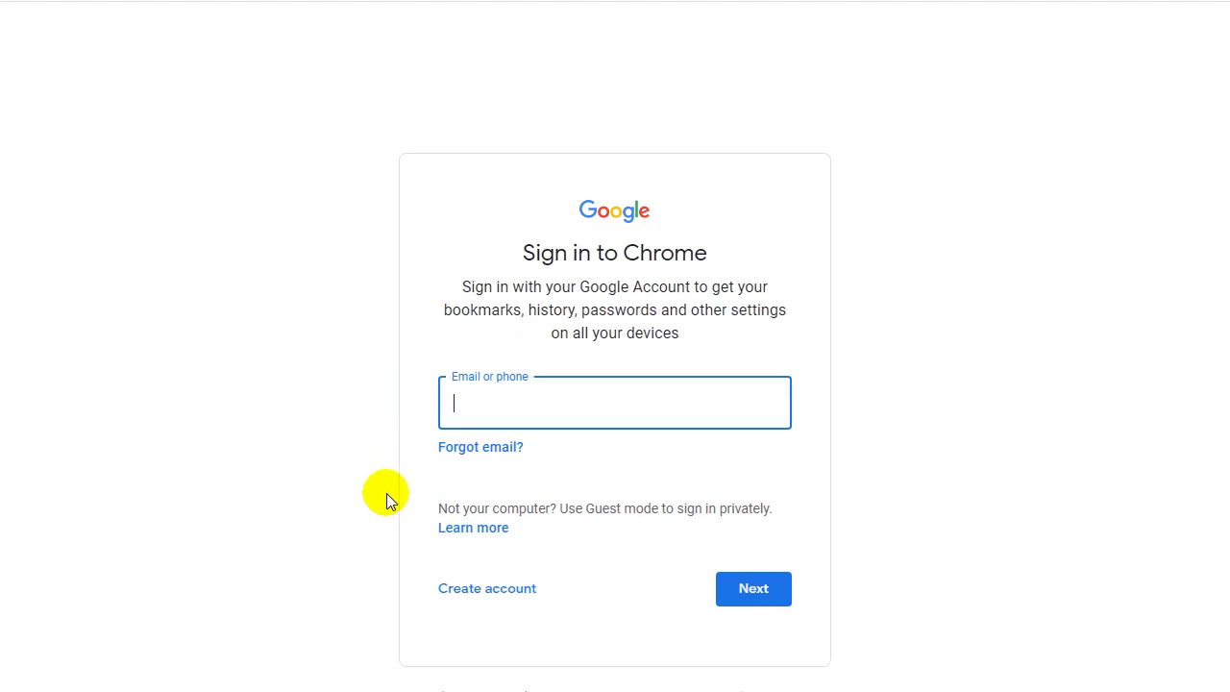
click(485, 590)
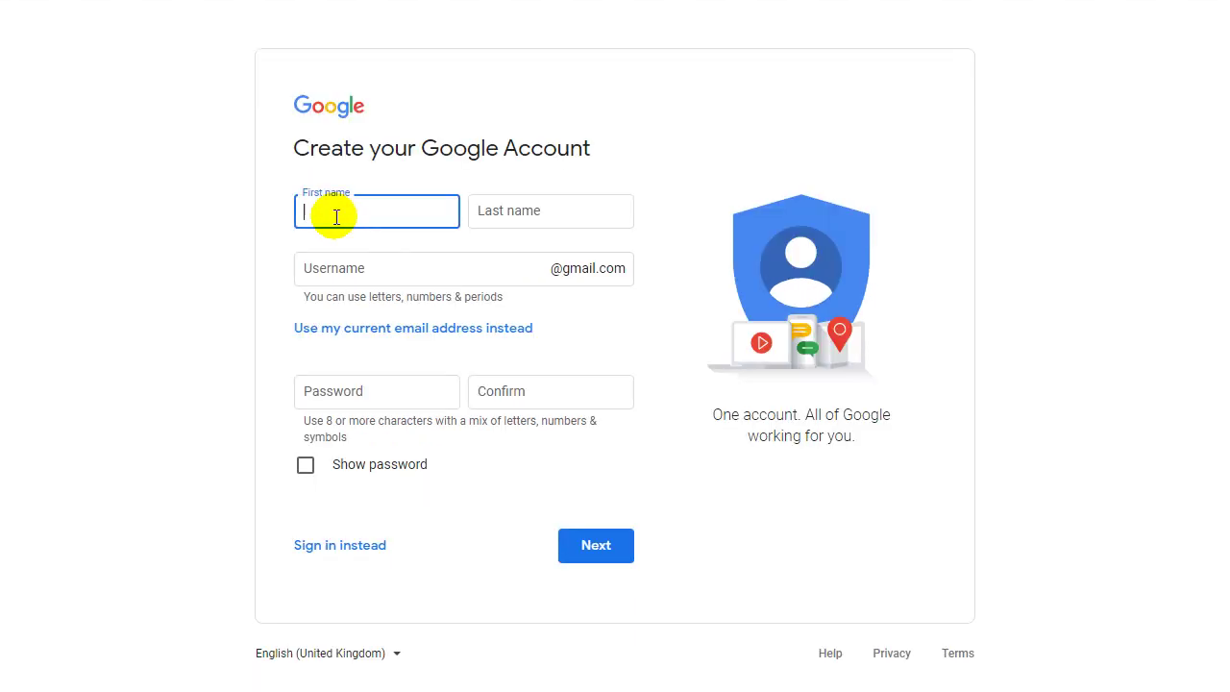
Enter the account holder's first and last name on the sign-up form.
text(AAmi)
key(BackSpace)
key(BackSpace)
key(BackSpace)
key(BackSpace)
key(Tab)
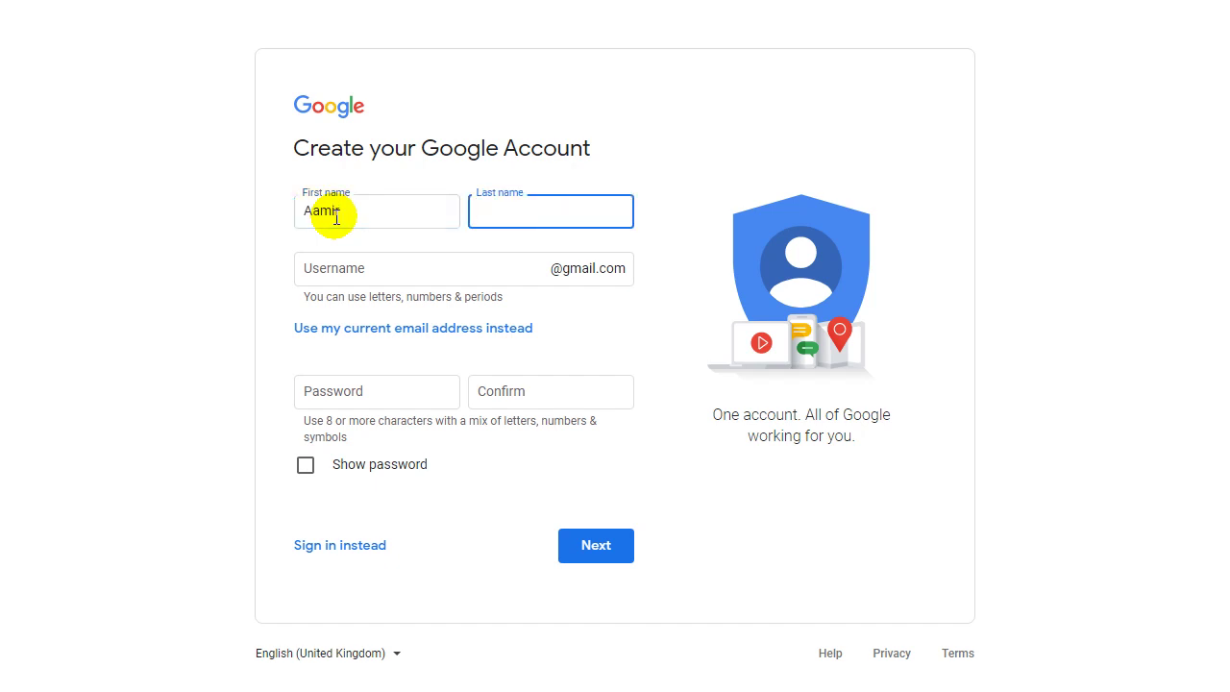
key(Tab)
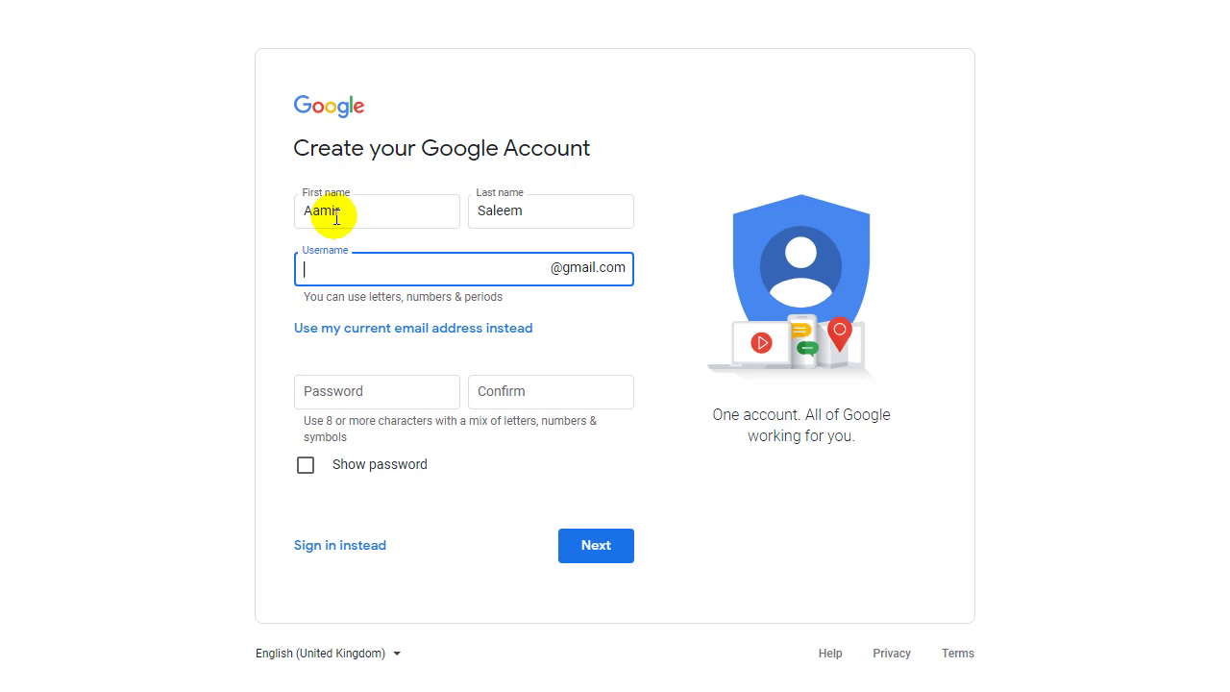
Enter a chosen username and move to Password so its availability is checked.
text(e)
drag(322, 275, 206, 281)
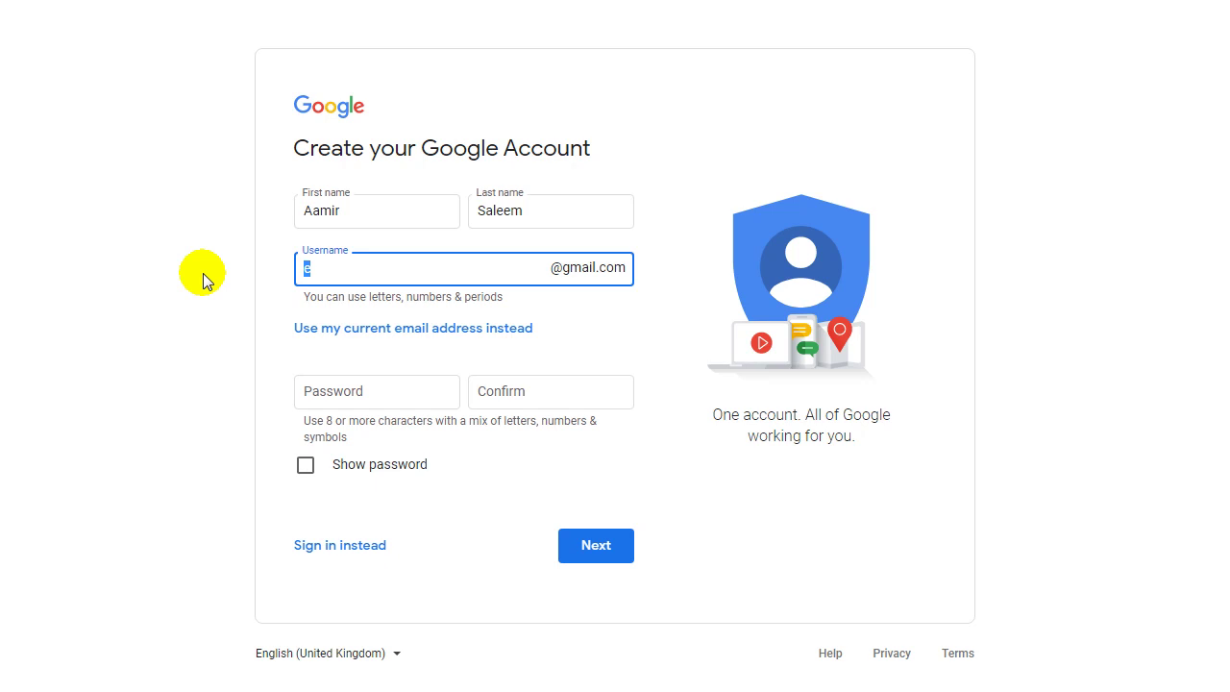
click(350, 384)
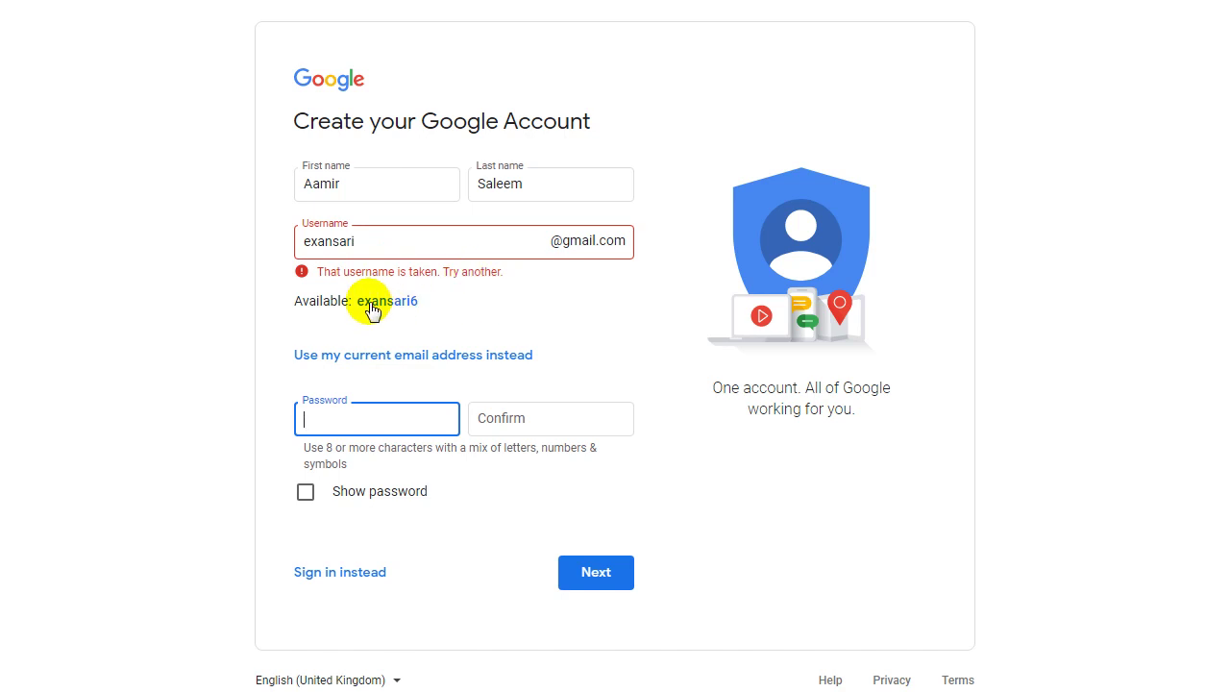
Try several alternative usernames and check their availability.
drag(366, 241, 299, 247)
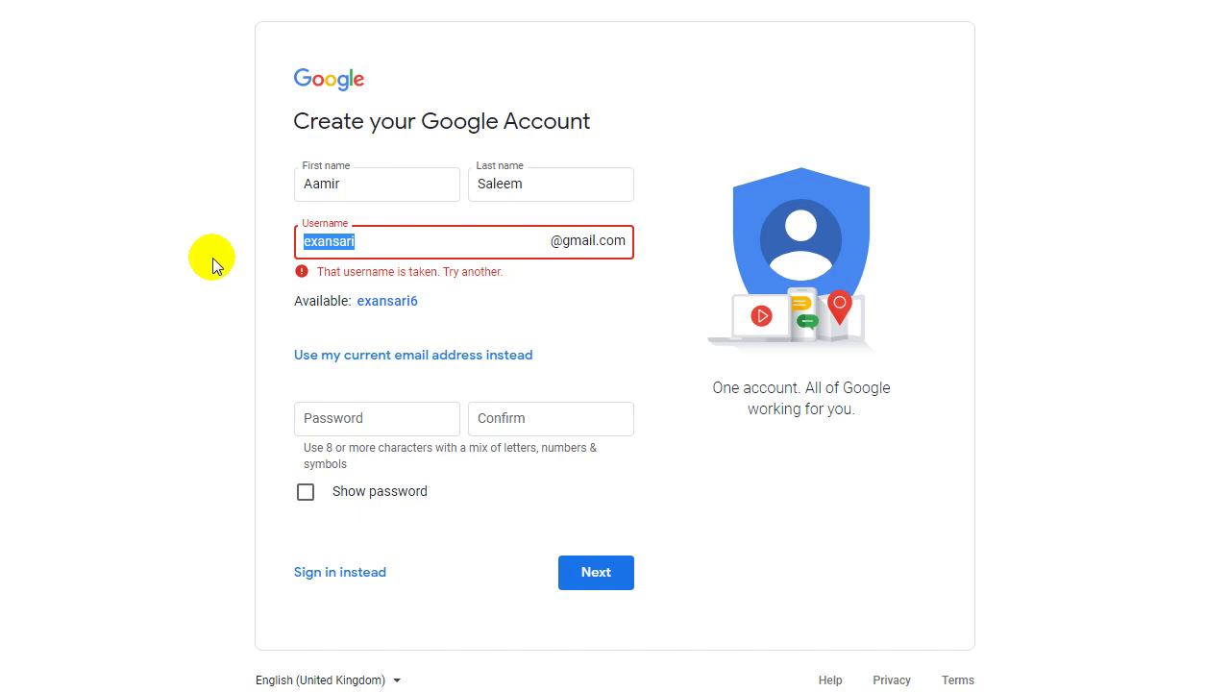
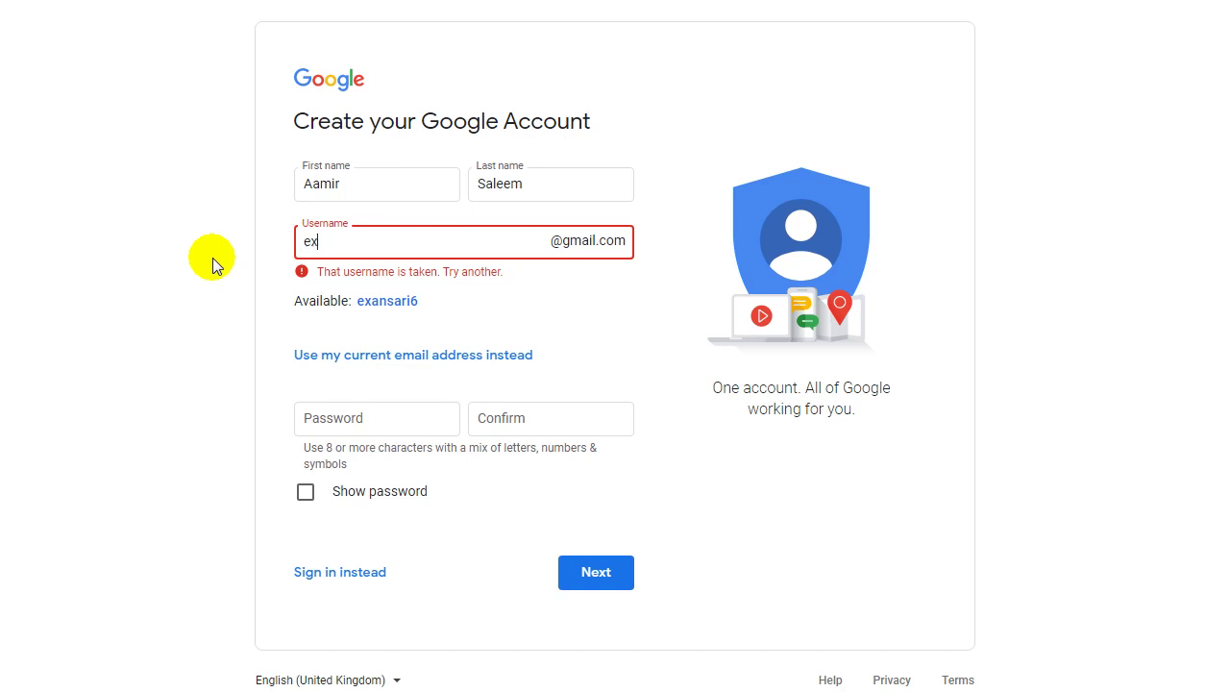
text(aamir)
key(ctrl+BackSpace)
text(ex)
key(BackSpace)
key(BackSpace)
click(310, 413)
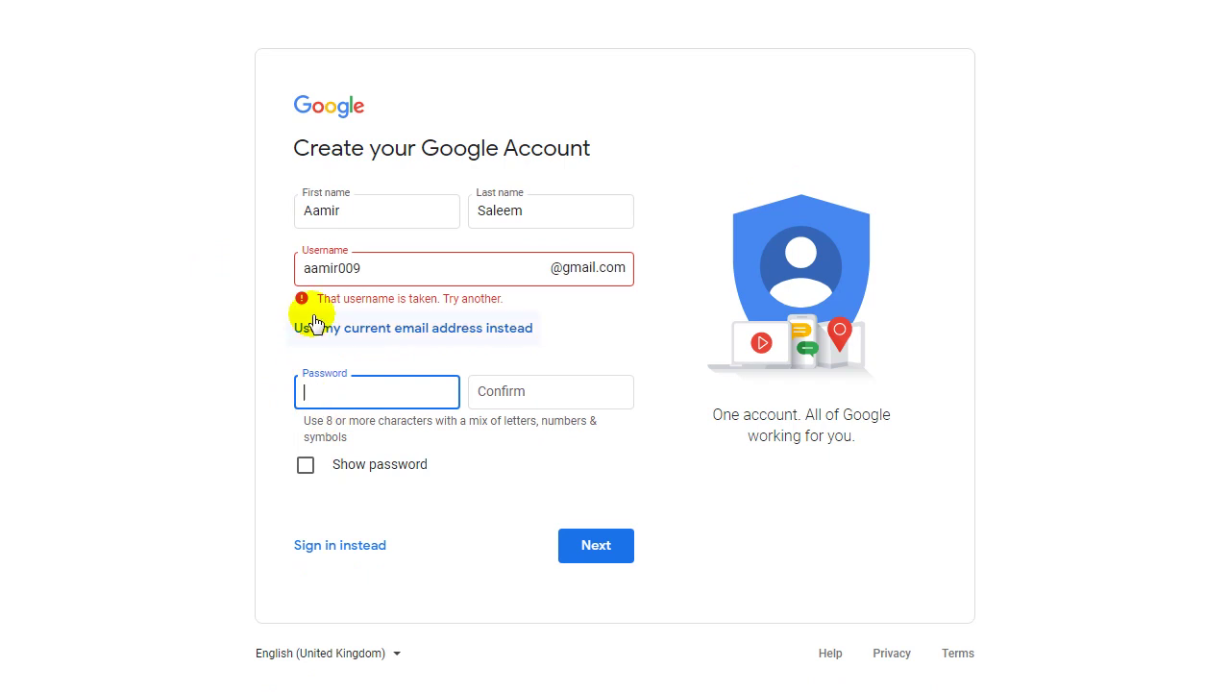
Edit the username once more, then accept Google's suggested available username.
click(379, 270)
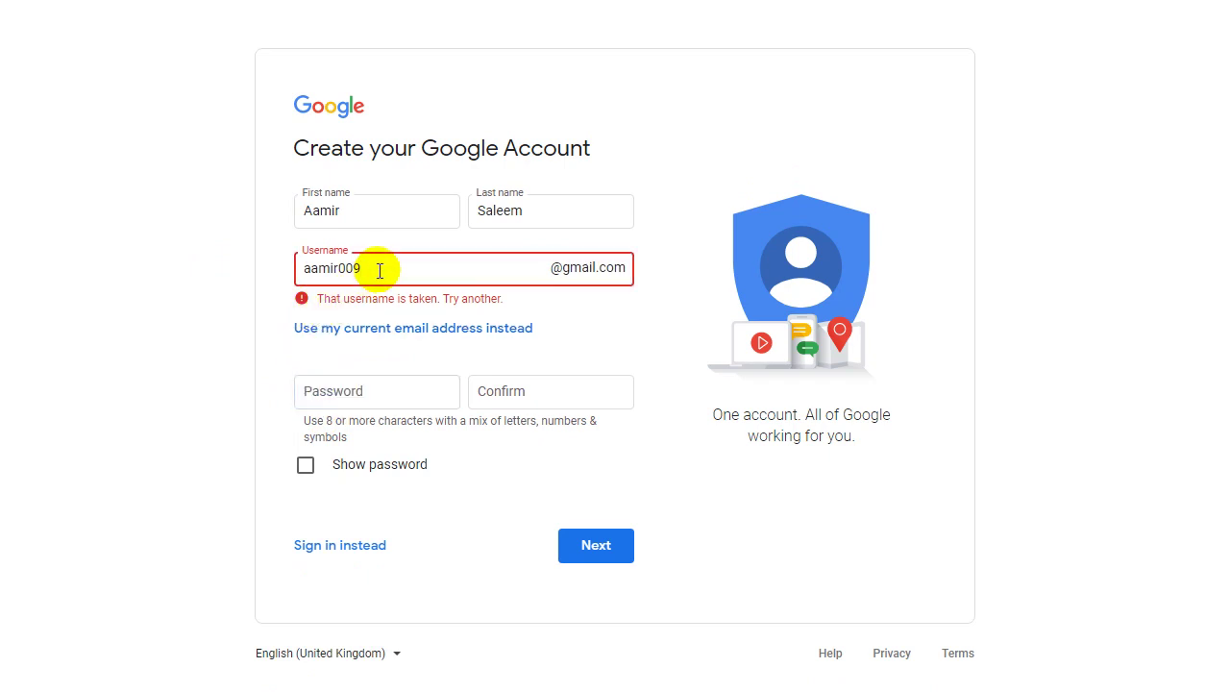
key(BackSpace)
key(BackSpace)
key(BackSpace)
text(x--e)
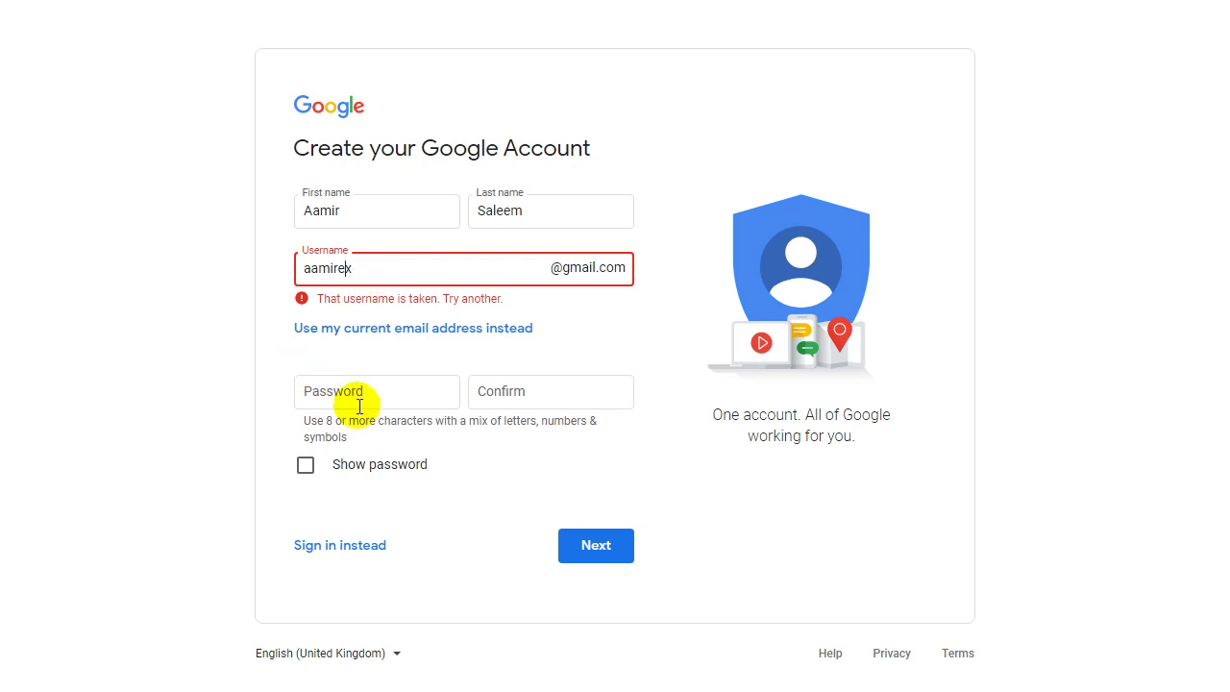
click(320, 396)
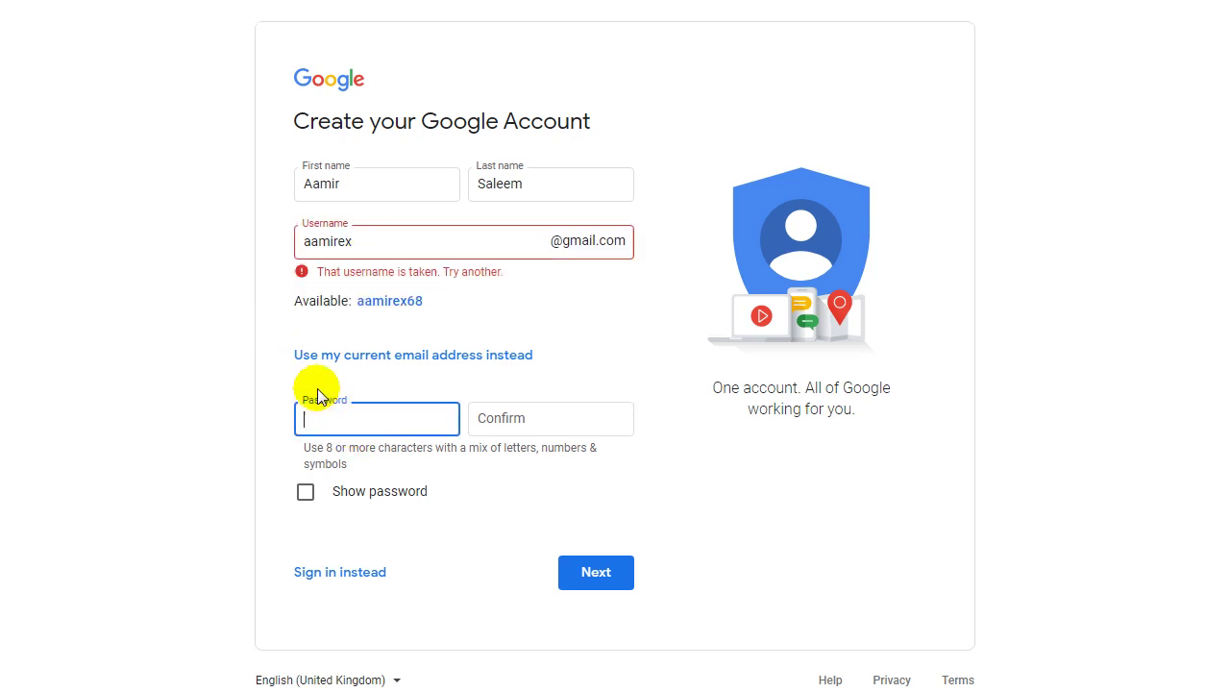
click(394, 306)
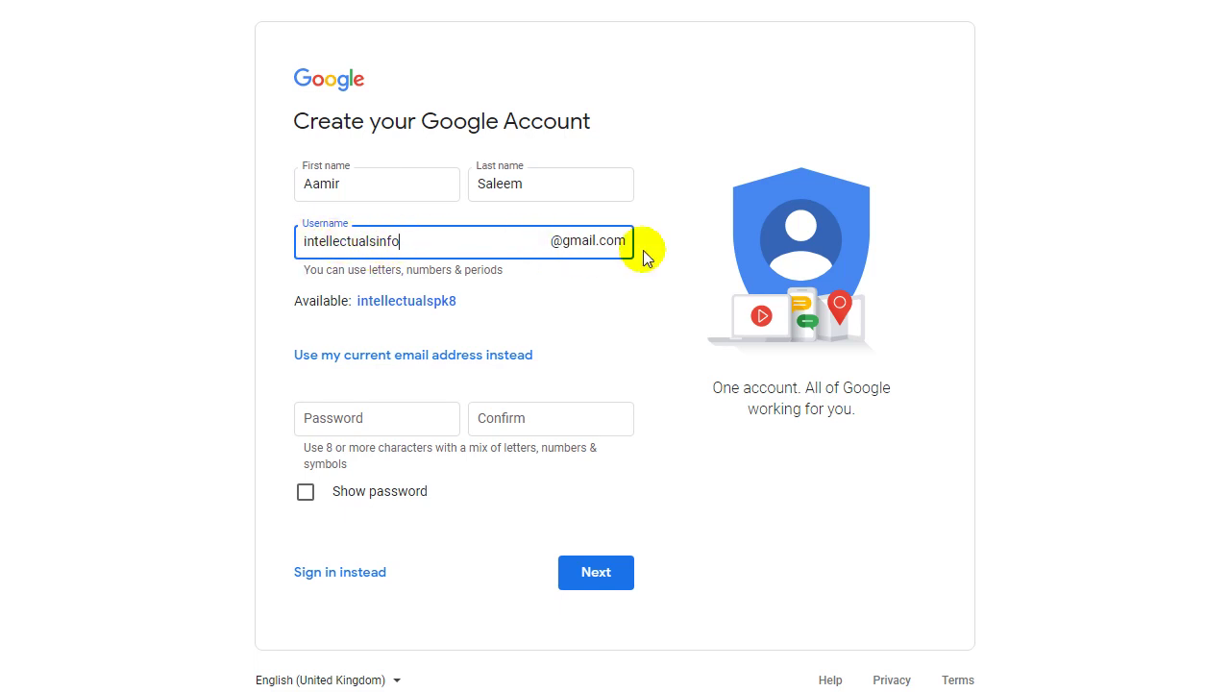
Enter the password in both Password and Confirm fields, toggling Show password to verify it.
click(397, 409)
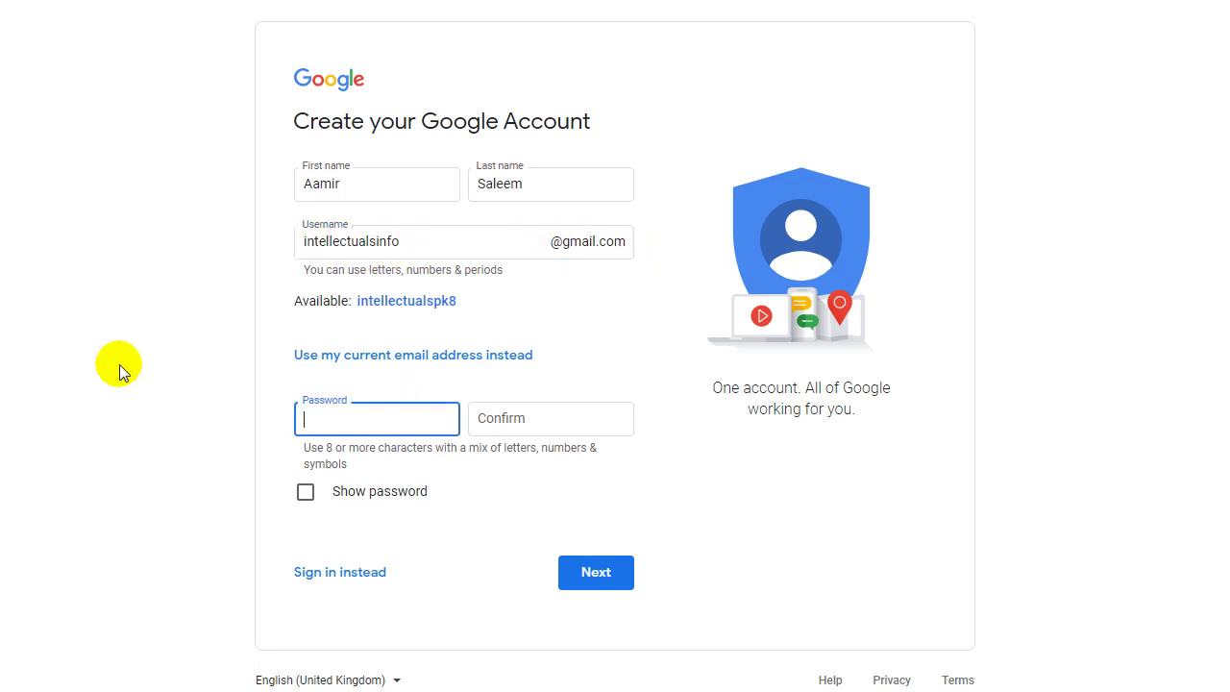
text(••••••••)
click(520, 416)
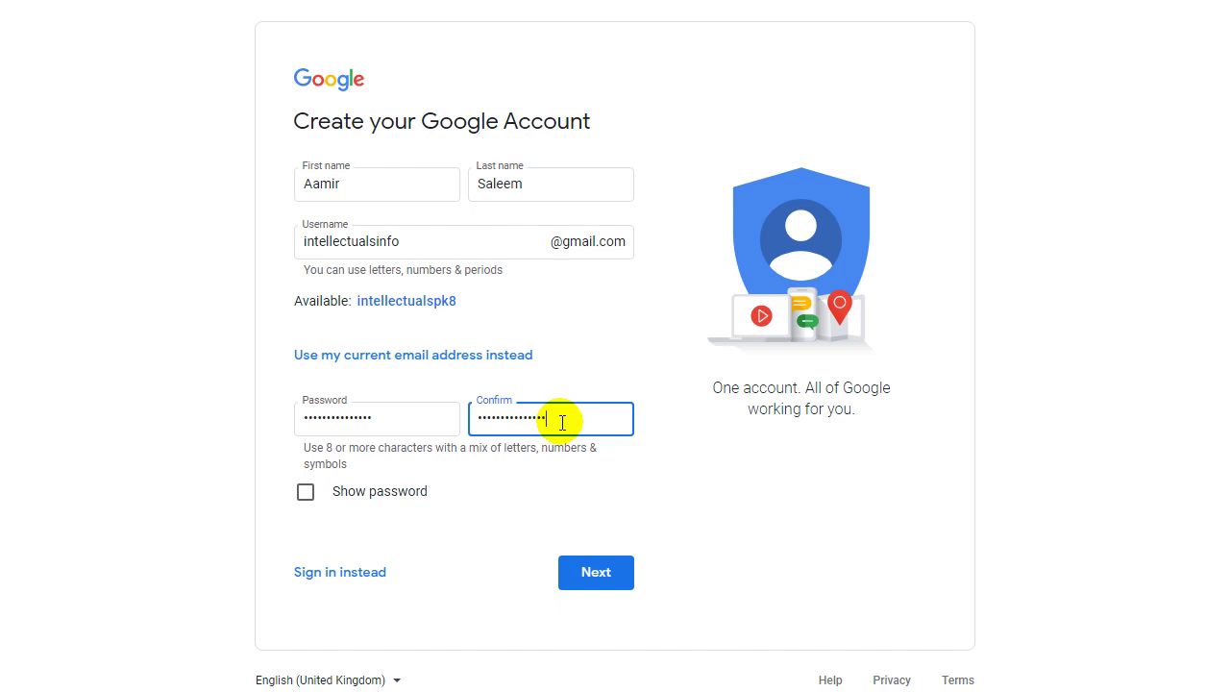
click(304, 495)
click(303, 501)
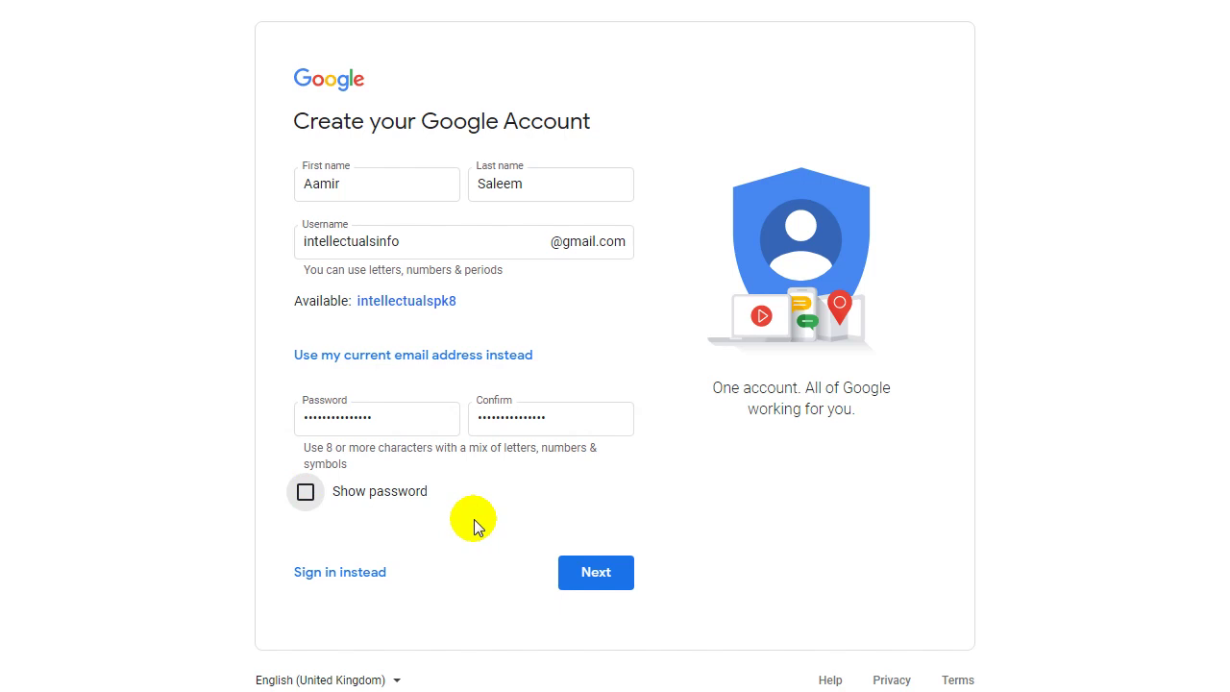
Submit the form, save the password in Chrome, and verify the phone number with the SMS code.
click(598, 573)
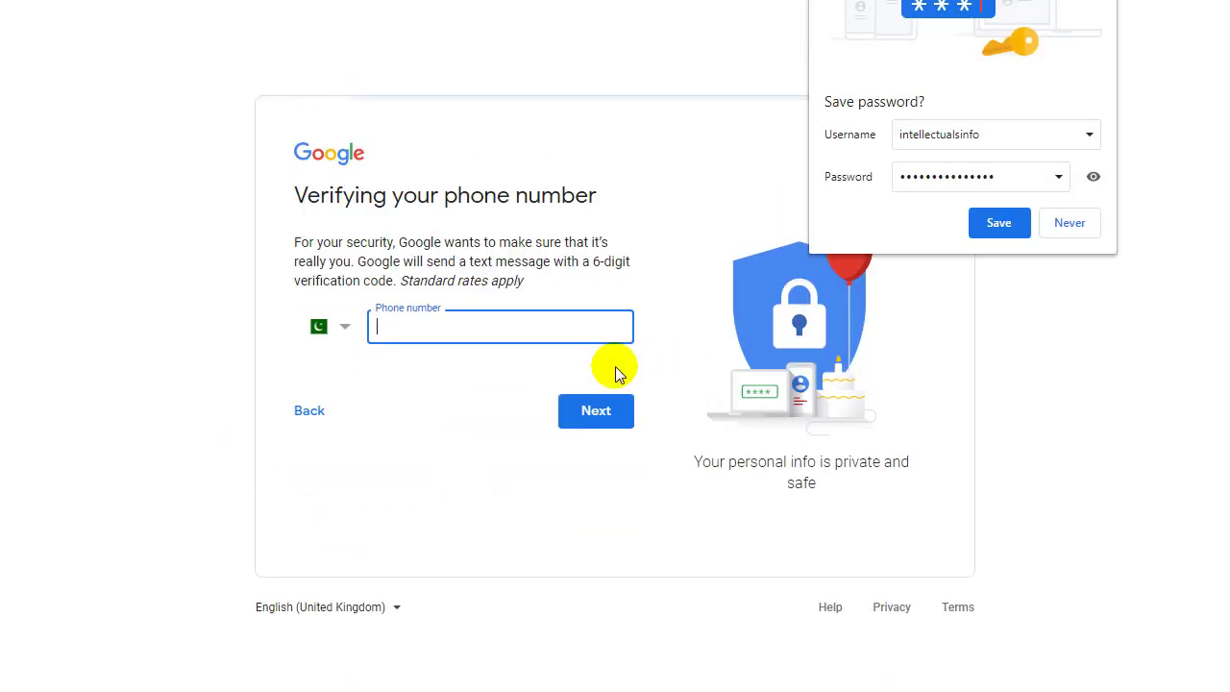
click(1002, 231)
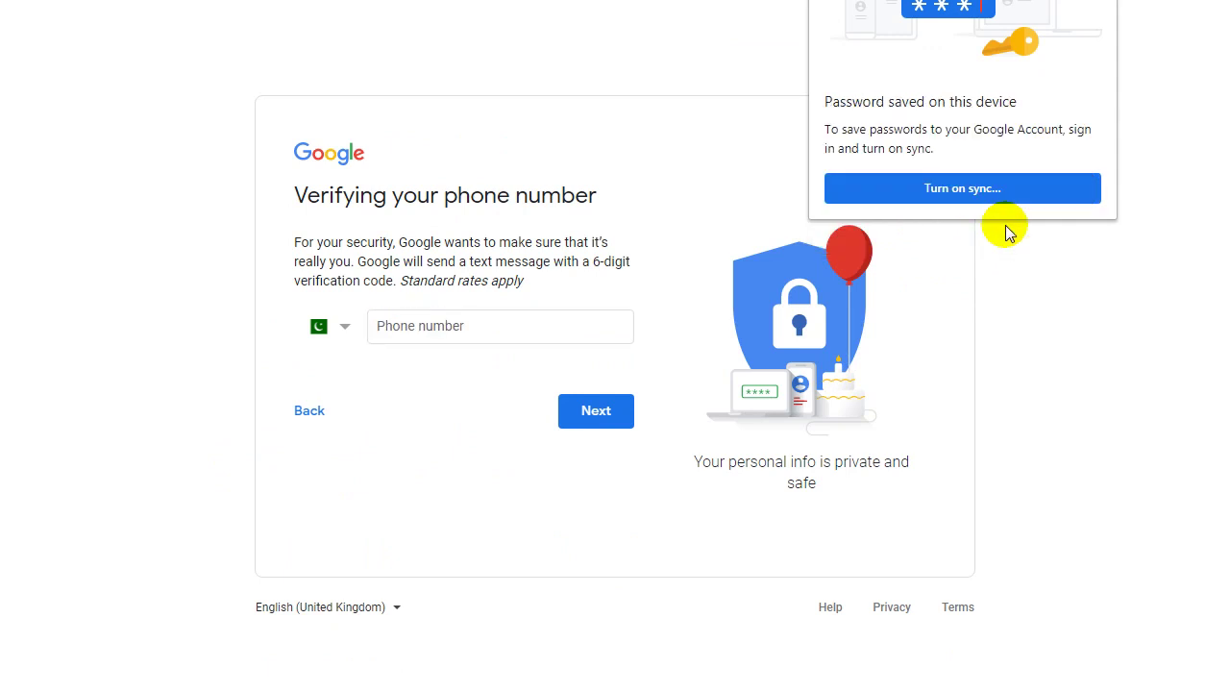
click(451, 324)
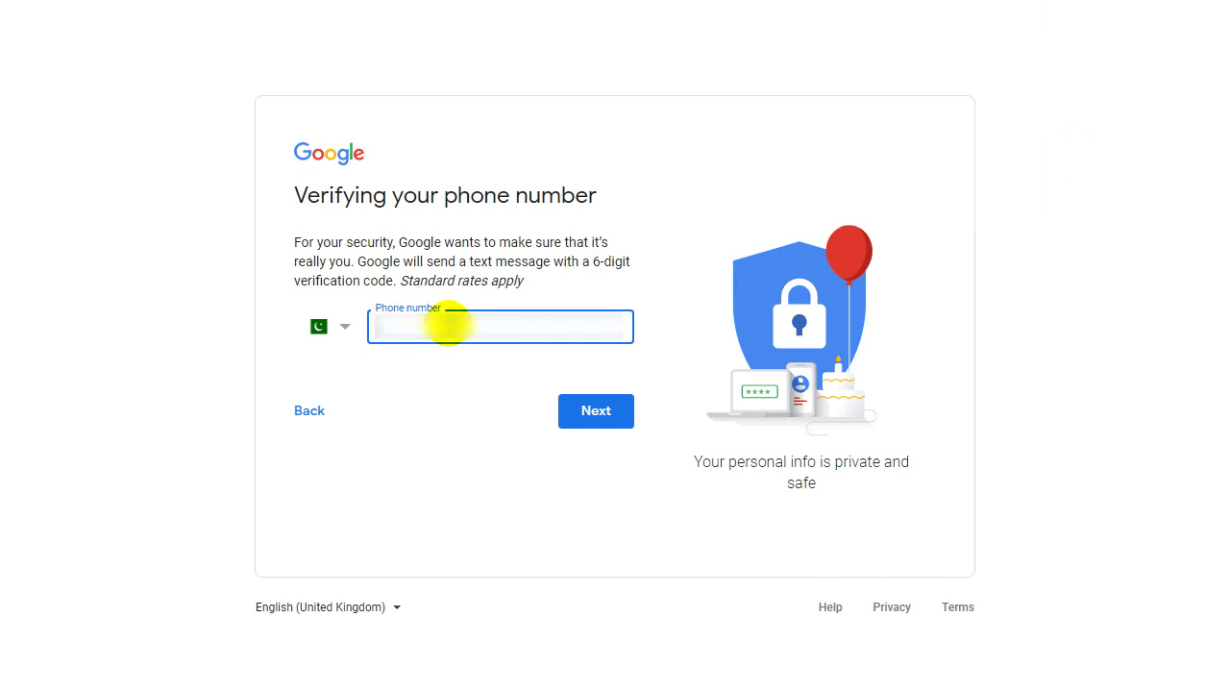
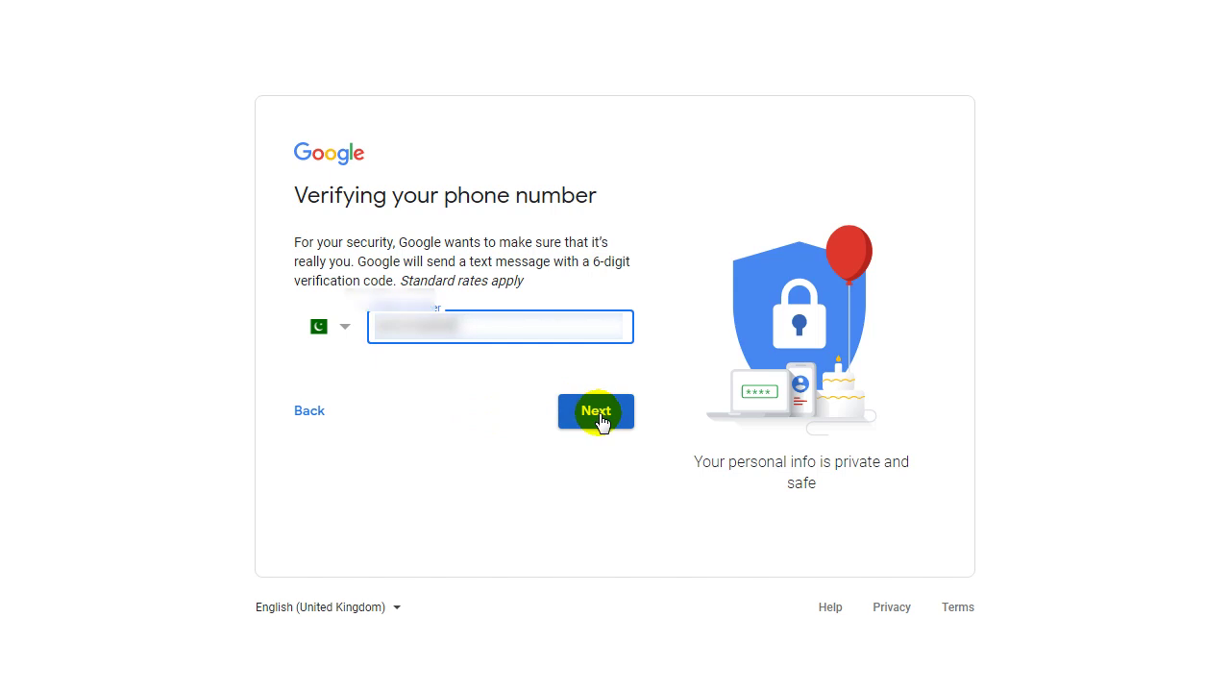
click(598, 420)
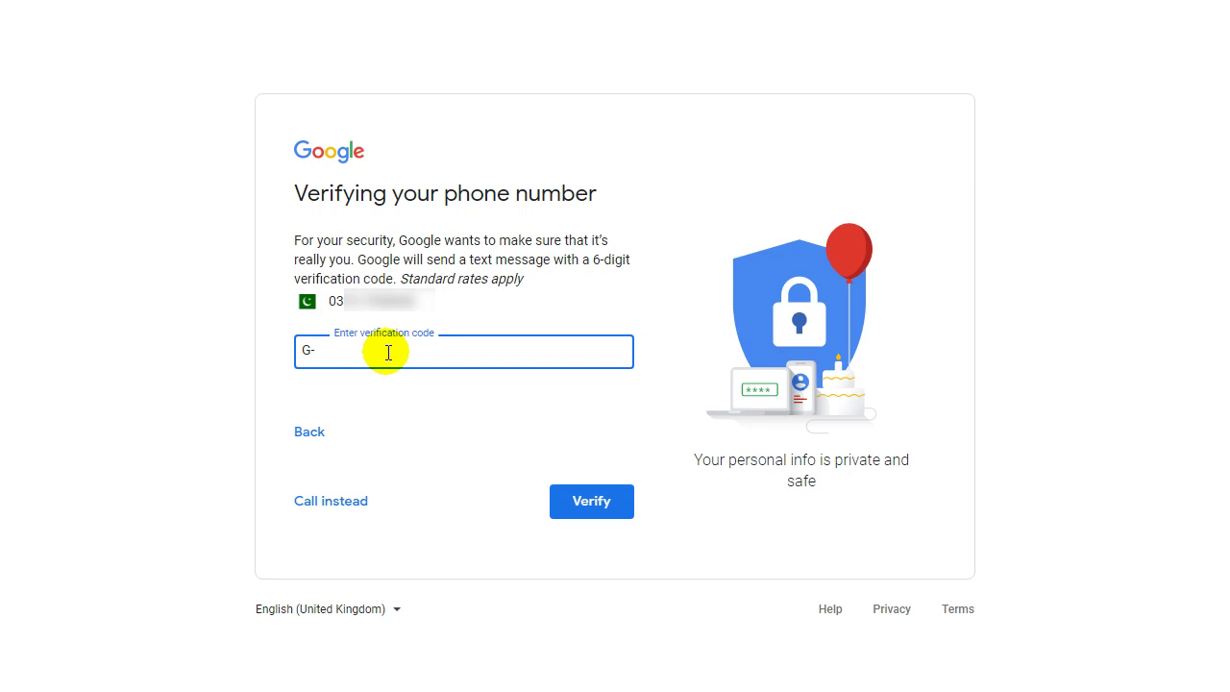
key(ctrl+v)
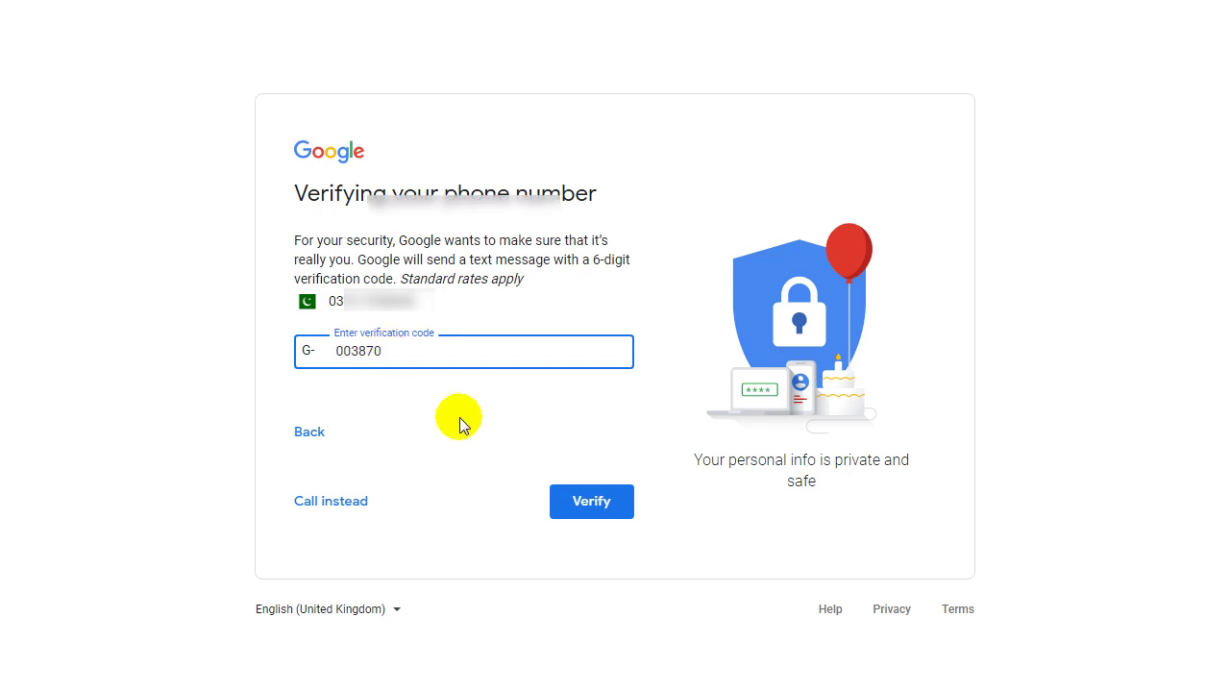
click(583, 501)
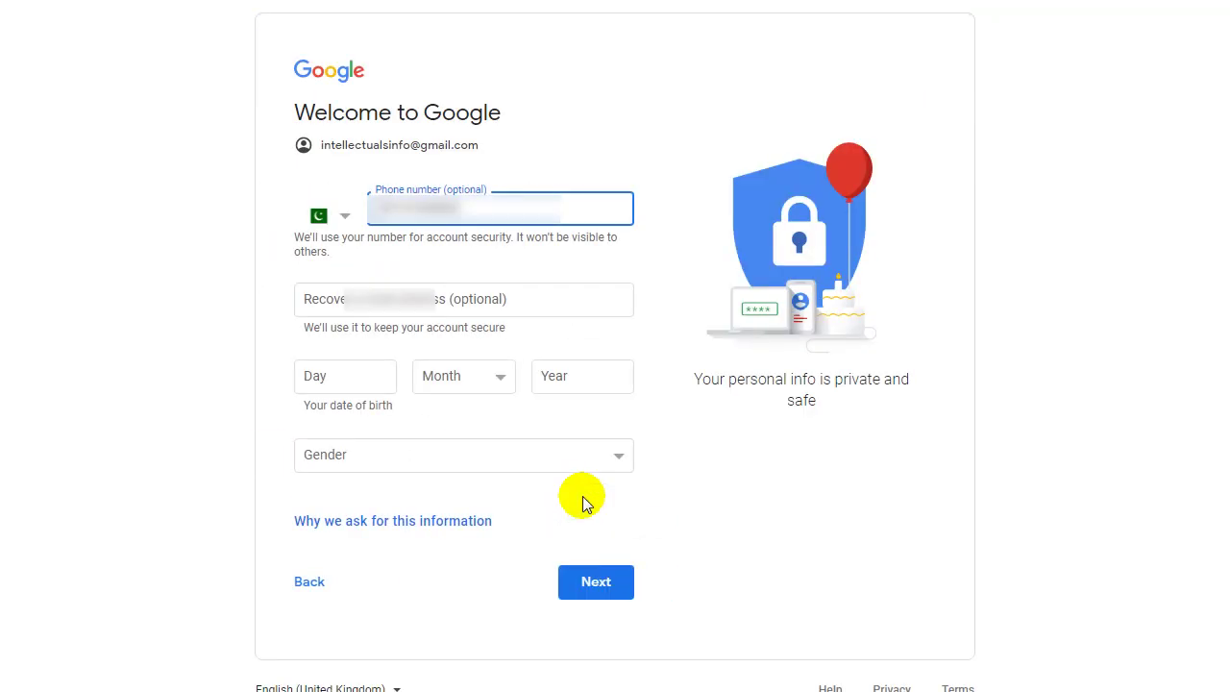
Enter the recovery email address and the birth day.
click(339, 294)
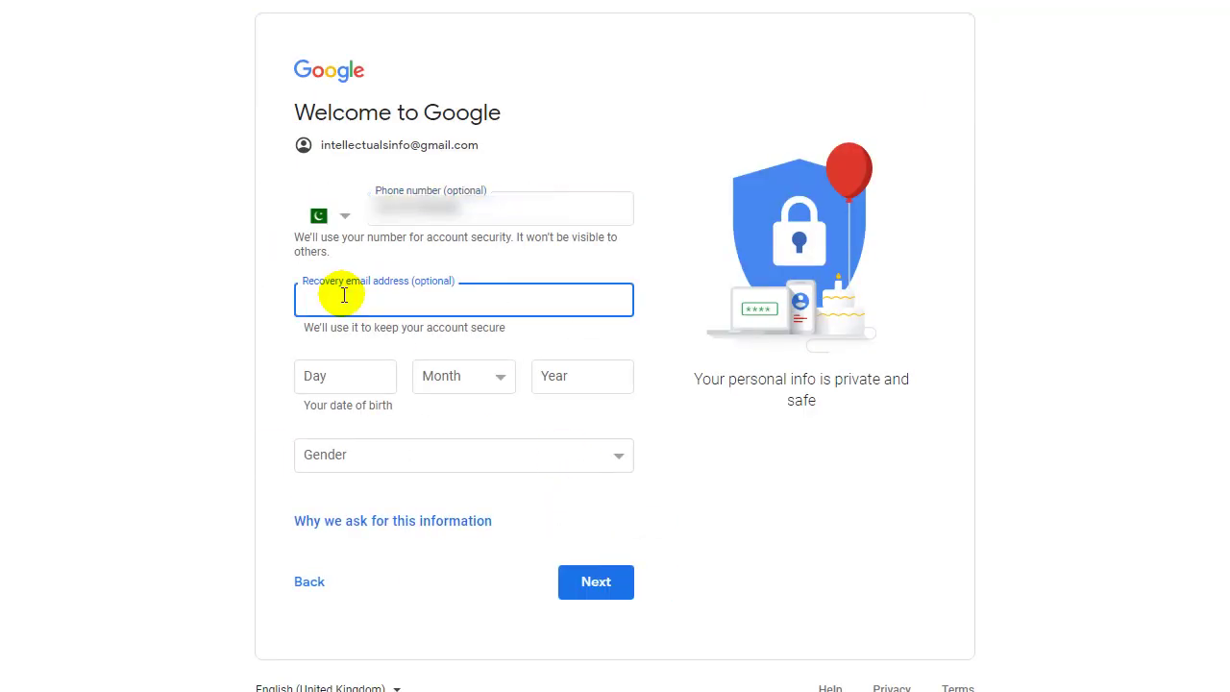
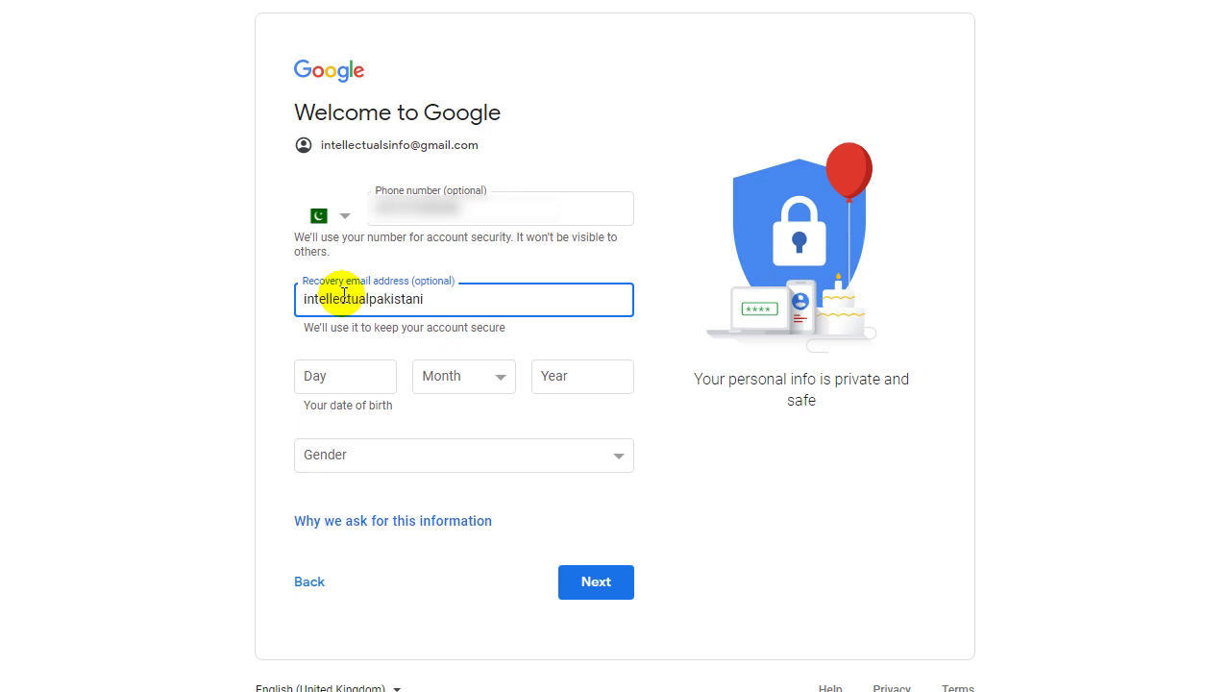
click(348, 366)
text(24)
key(BackSpace)
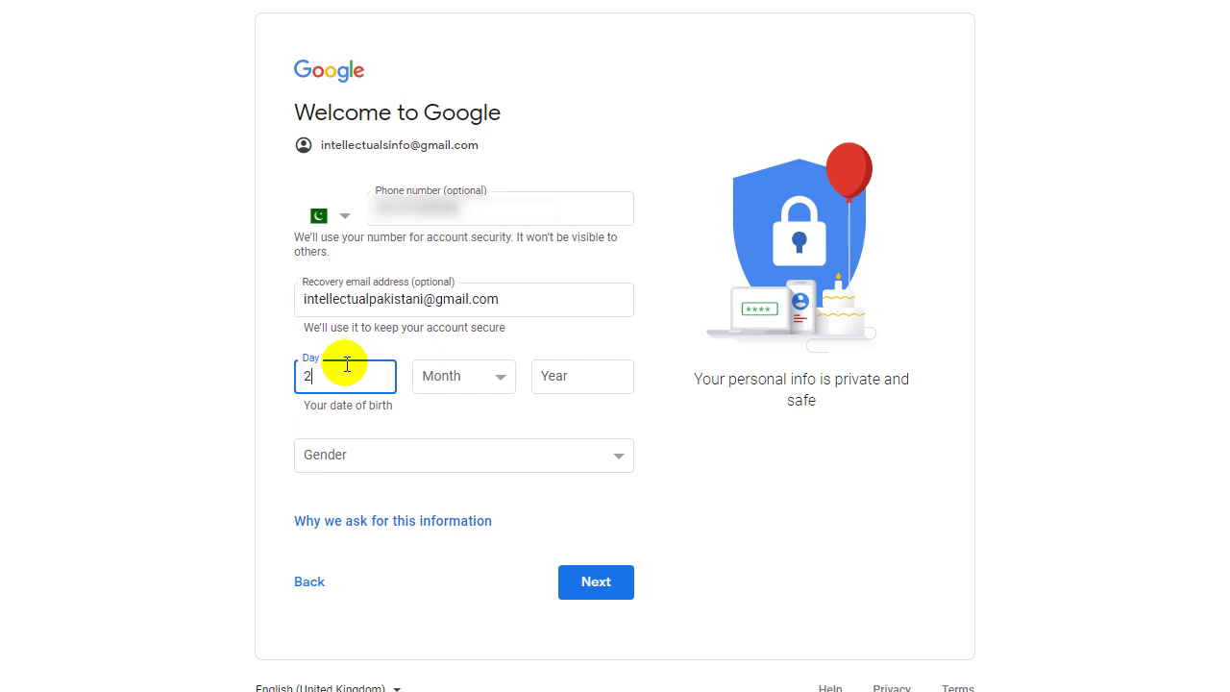
Set birth month March, year 1992 and gender Male, then submit the details.
click(477, 381)
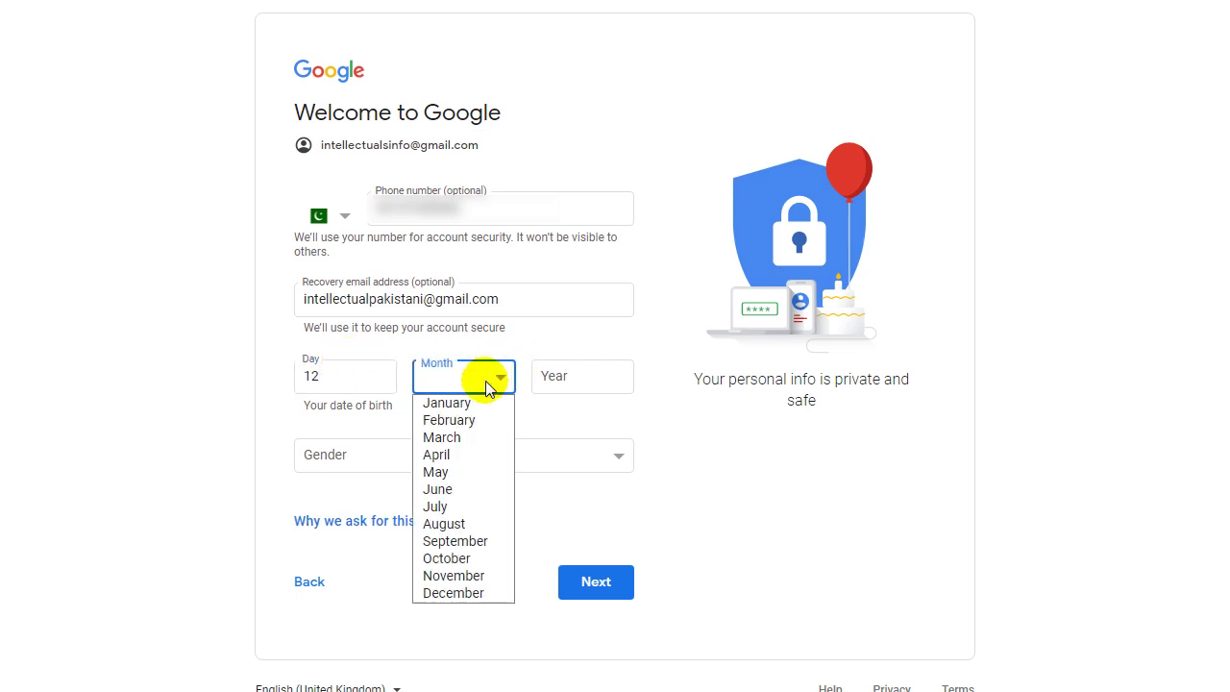
click(442, 437)
click(560, 384)
text(1992)
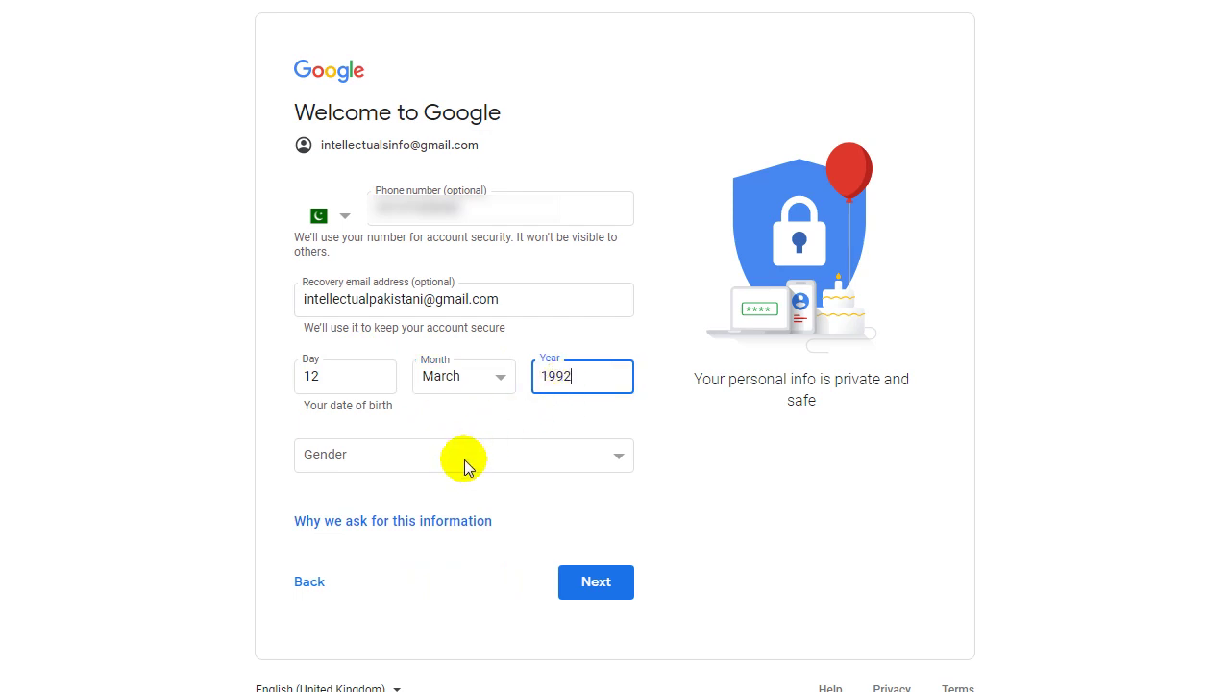
click(462, 460)
click(341, 501)
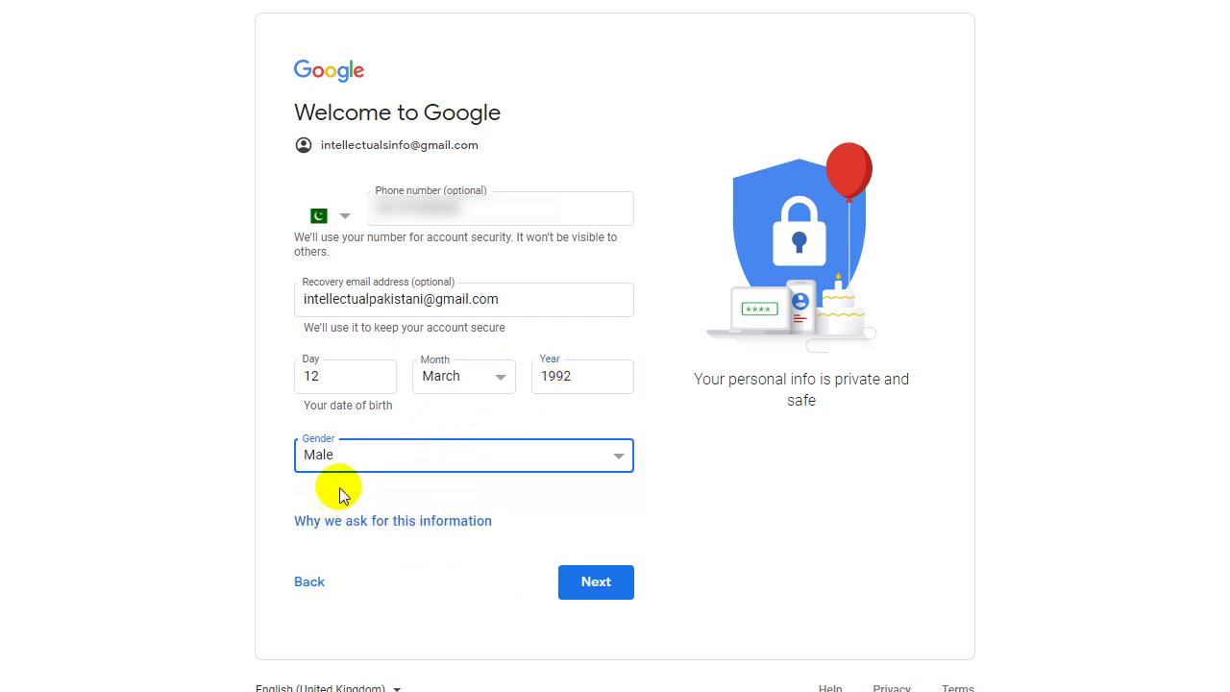
click(384, 466)
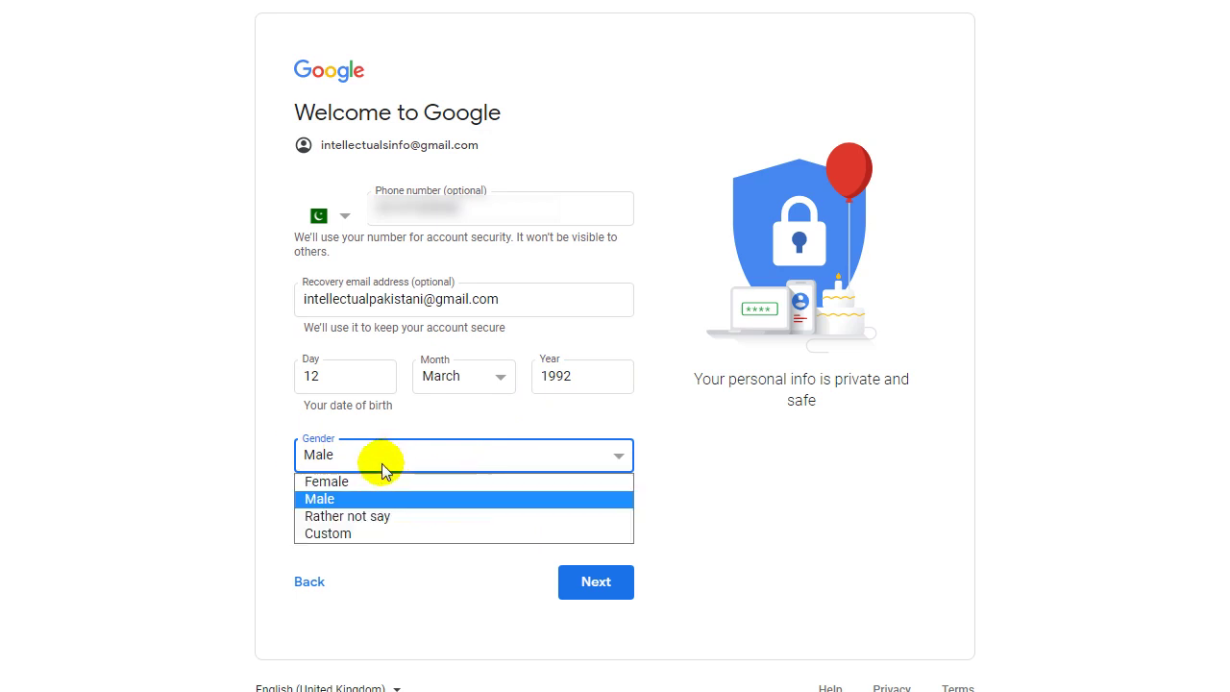
click(338, 501)
click(592, 583)
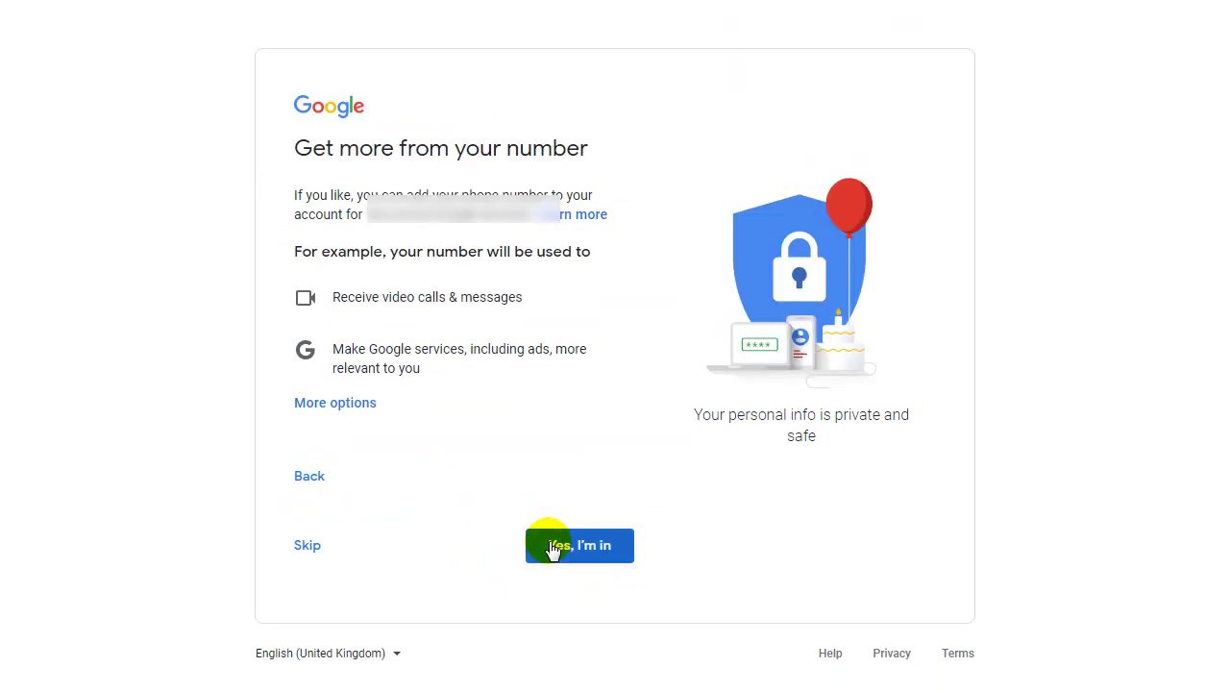
Accept adding the phone number, agree to the Privacy and Terms, and dismiss the sync offer.
click(582, 547)
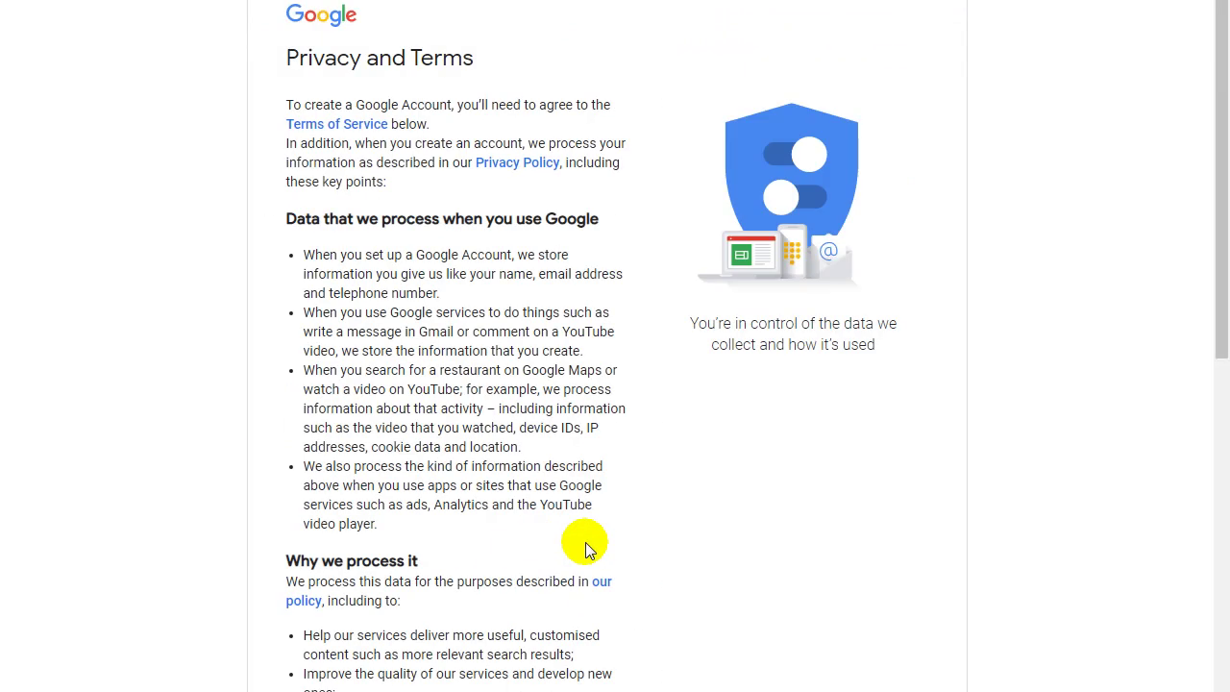
scroll(510, 282, down, 8)
click(607, 606)
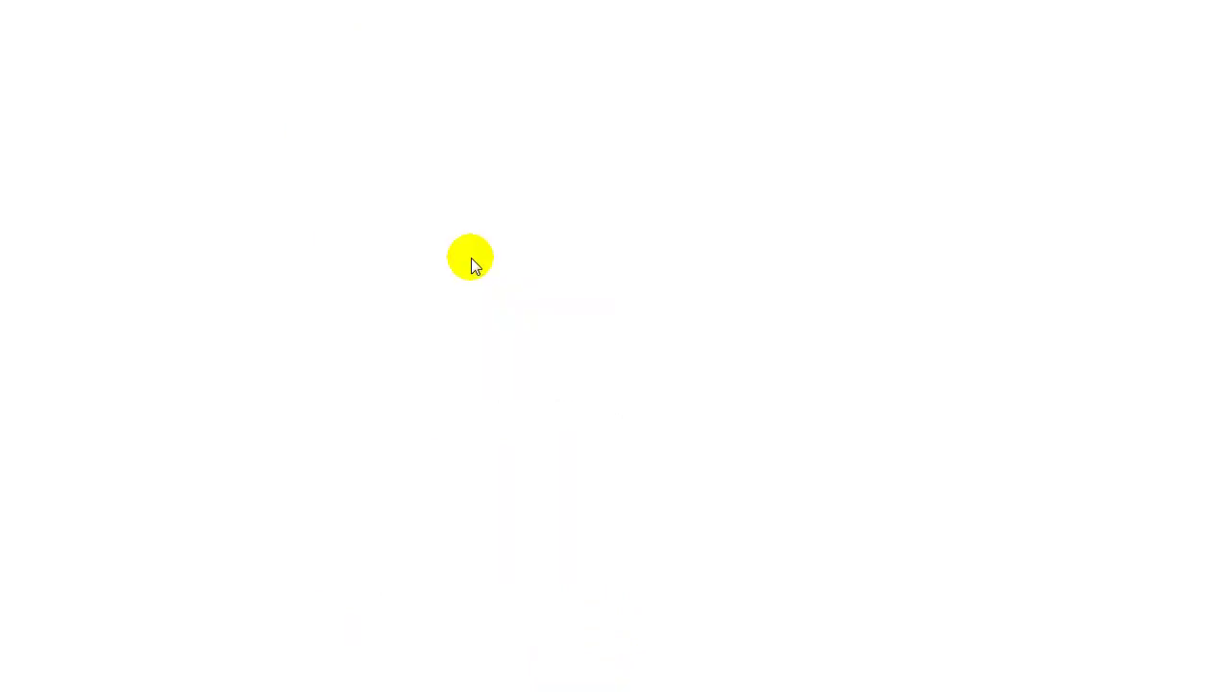
click(712, 342)
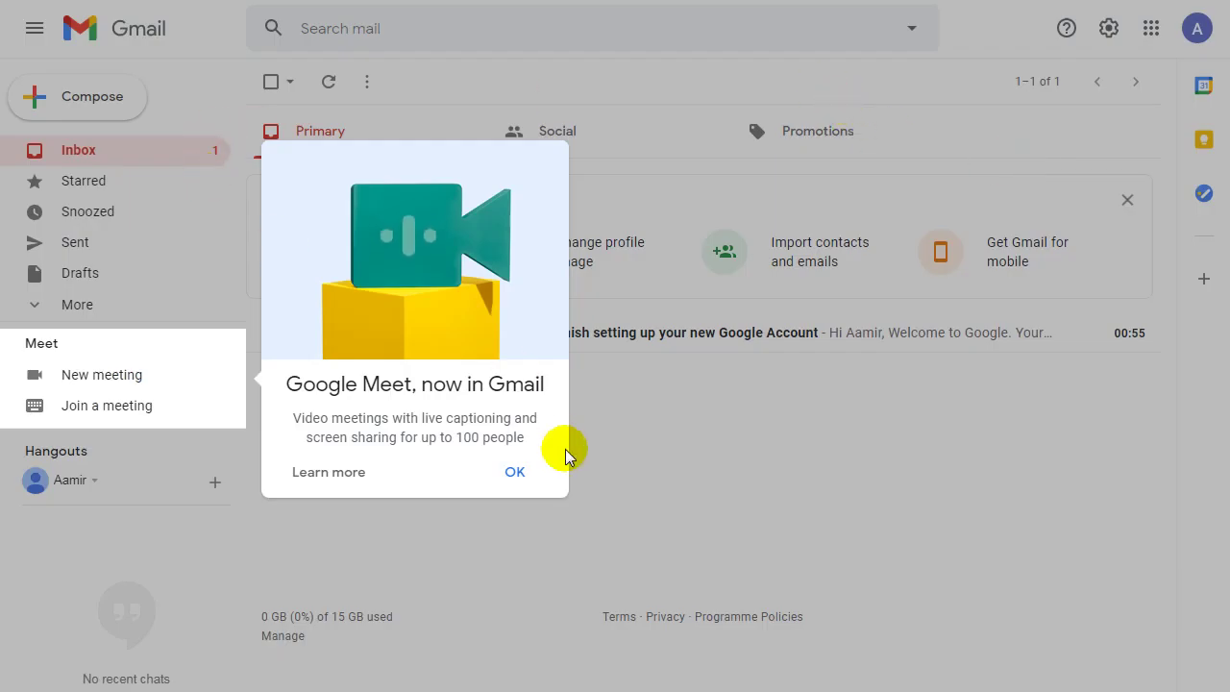
Dismiss the Google Meet popup, read the account-setup welcome email, then view the Social emails.
click(515, 472)
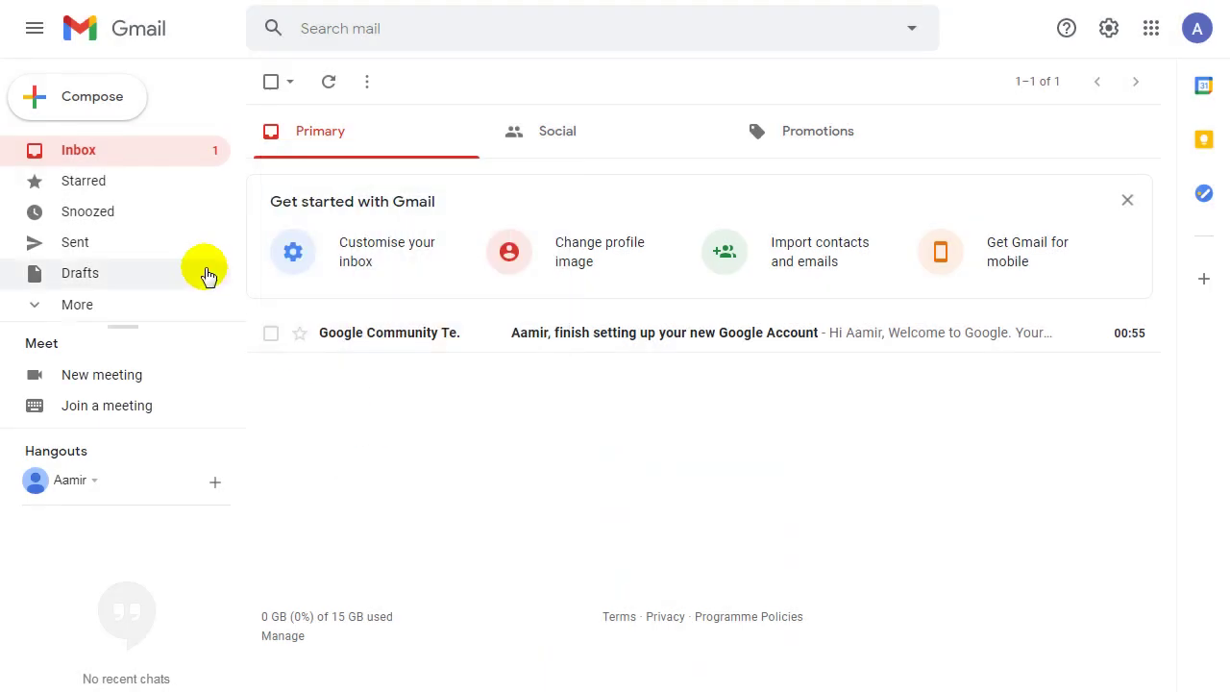
click(678, 350)
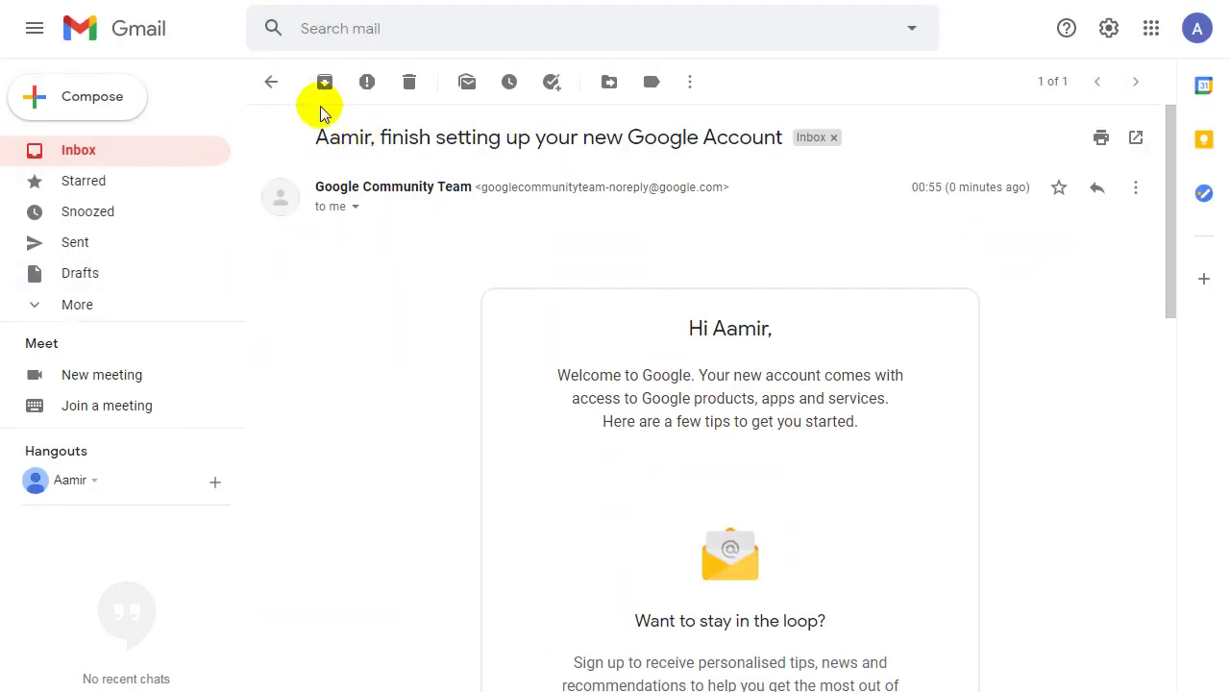
click(273, 86)
click(635, 135)
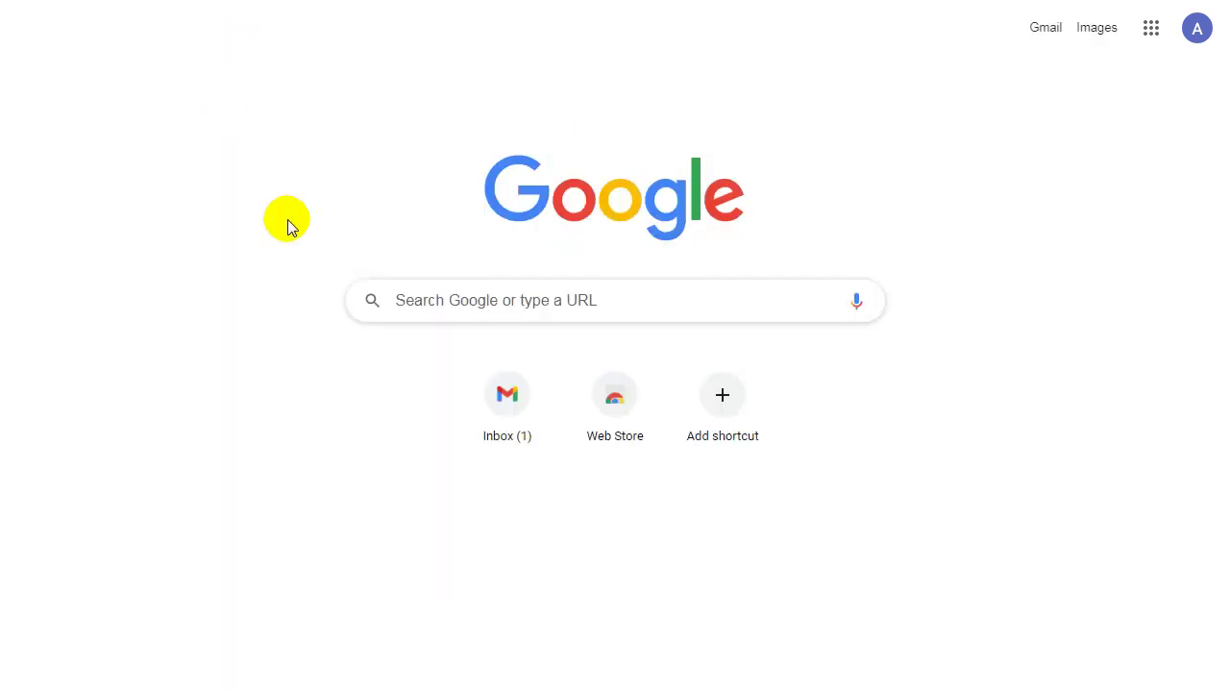
Search Google for blogger.com and open the Blogger.com result.
text(google)
key(Return)
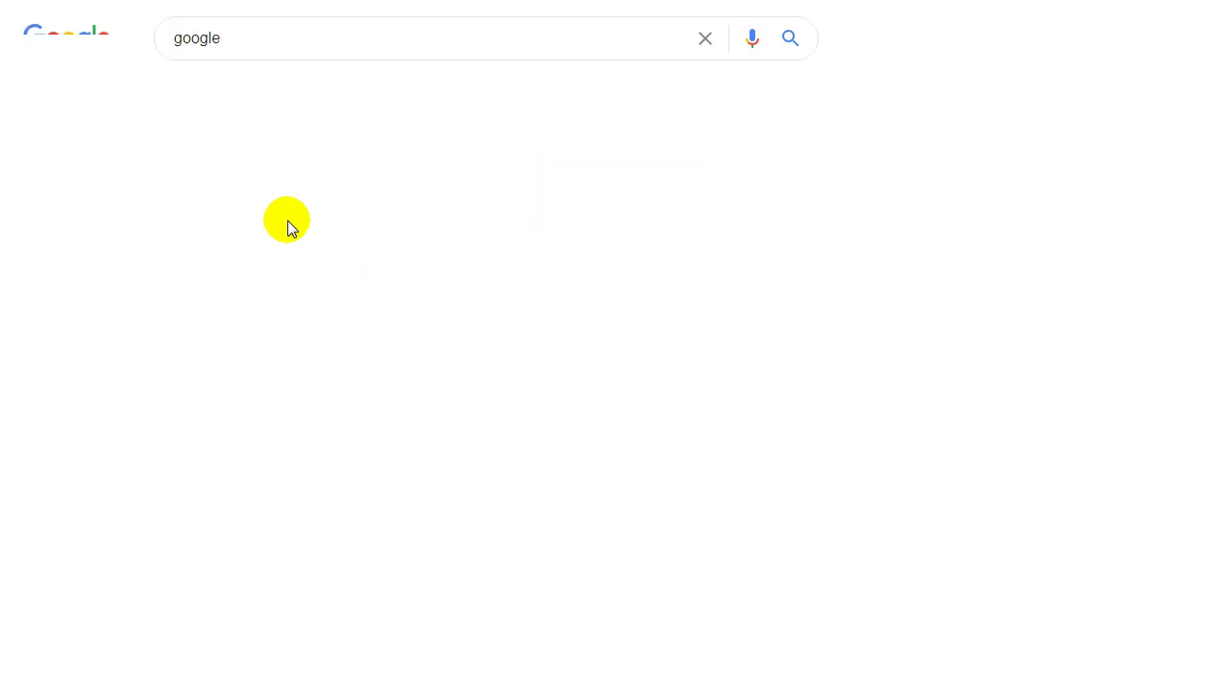
double_click(269, 38)
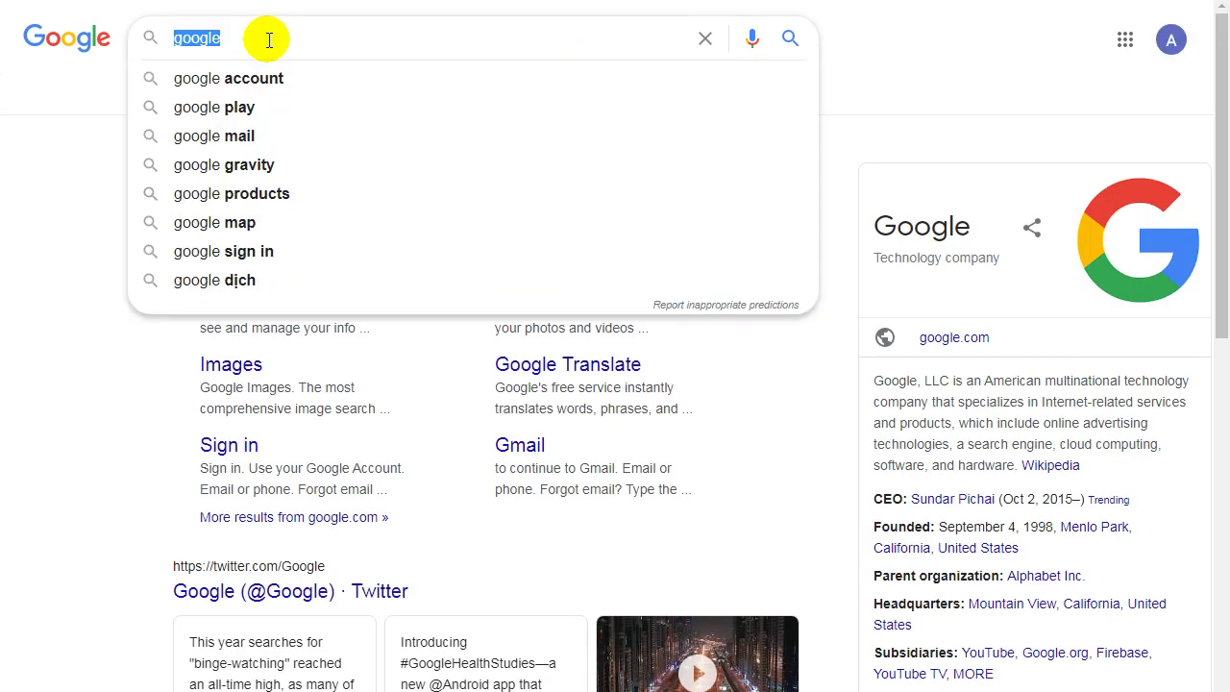
text(blogger.com)
key(Return)
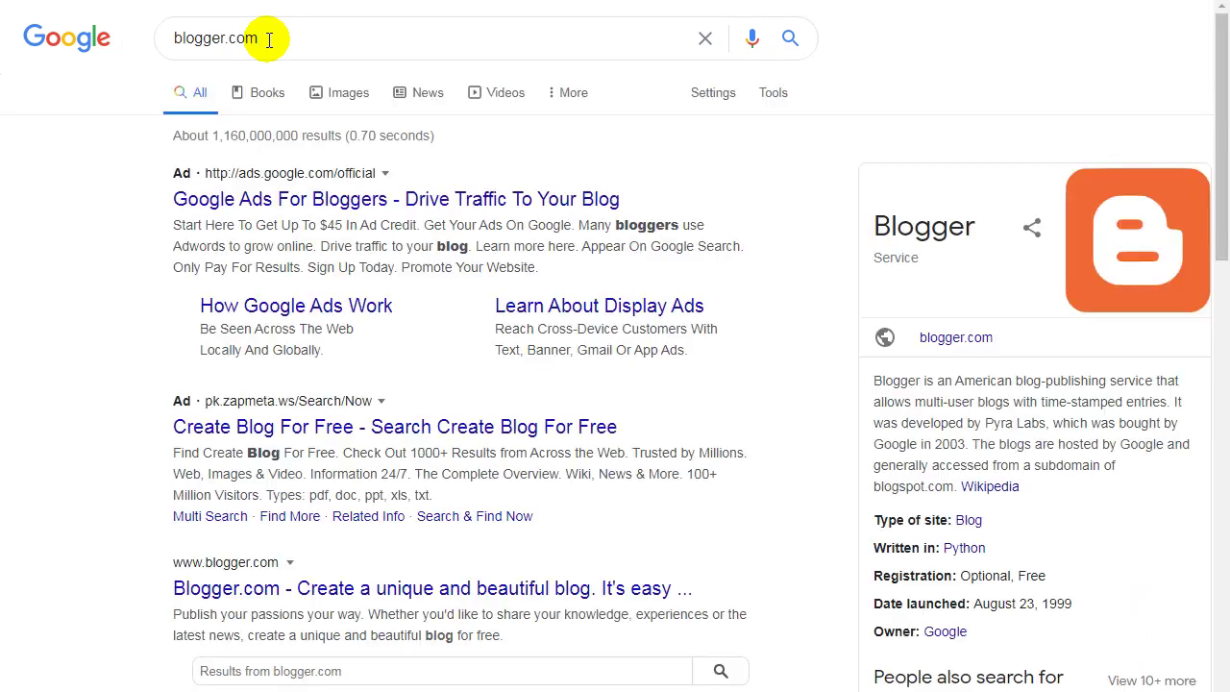
scroll(53, 255, down, 3)
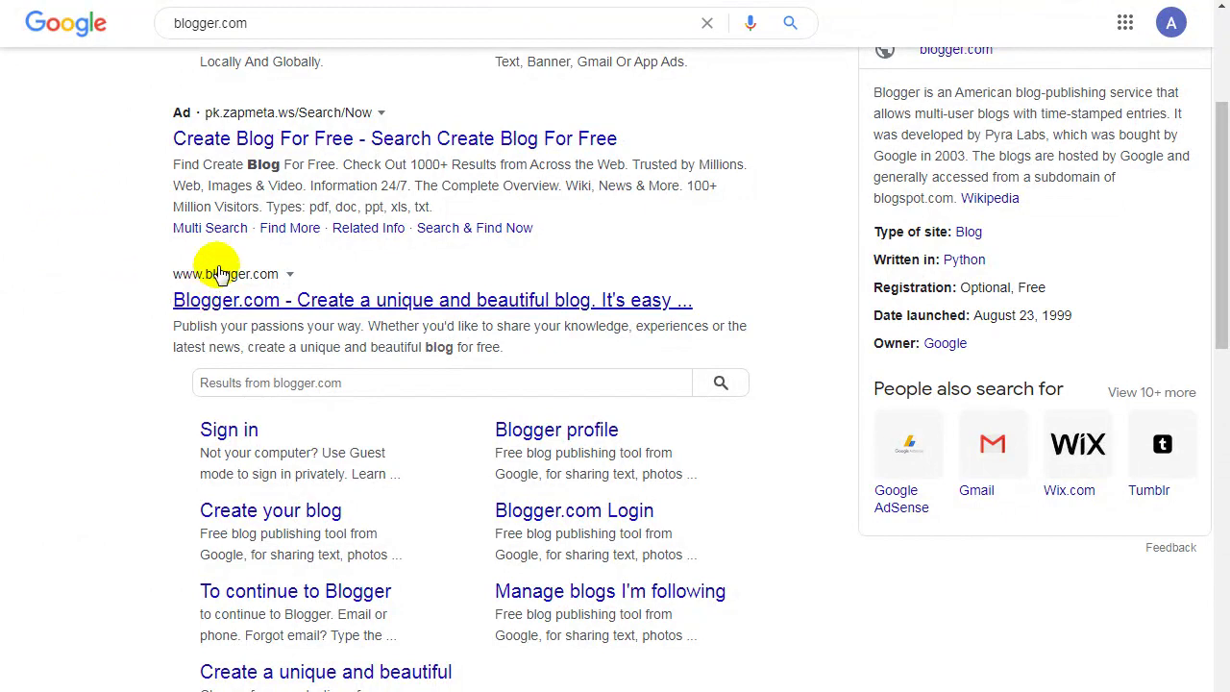
click(438, 307)
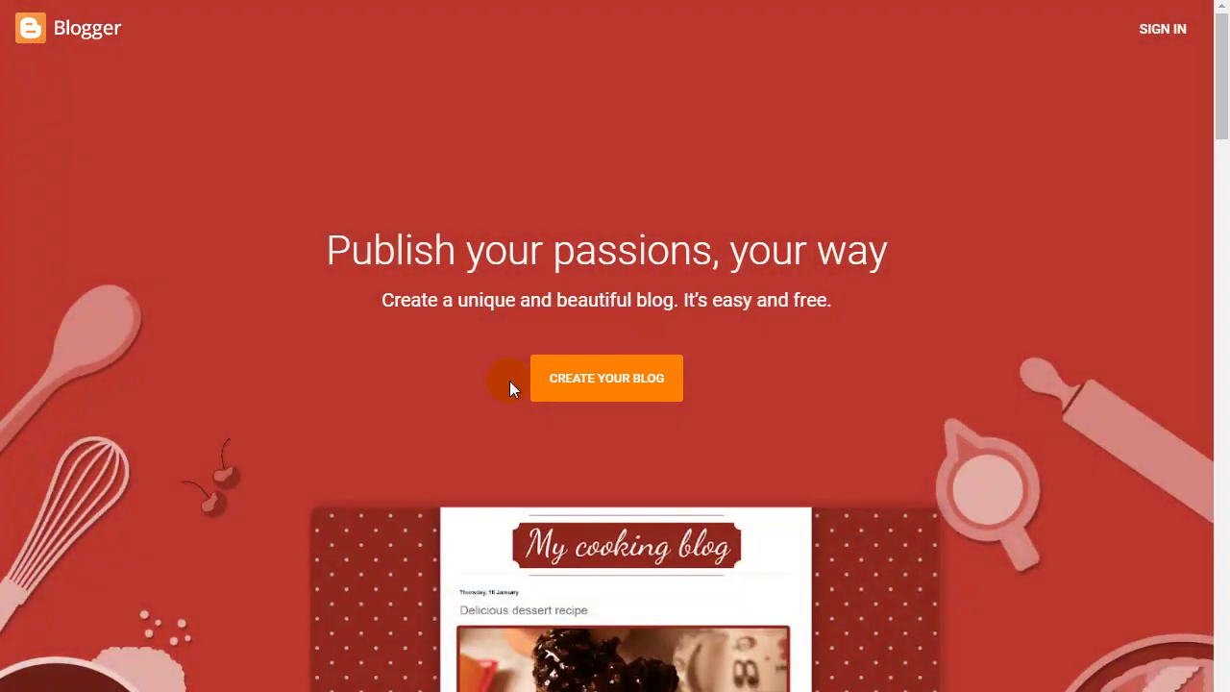
Start creating a blog, sign in with the saved Google account password, then switch to the Notepad notes.
click(631, 384)
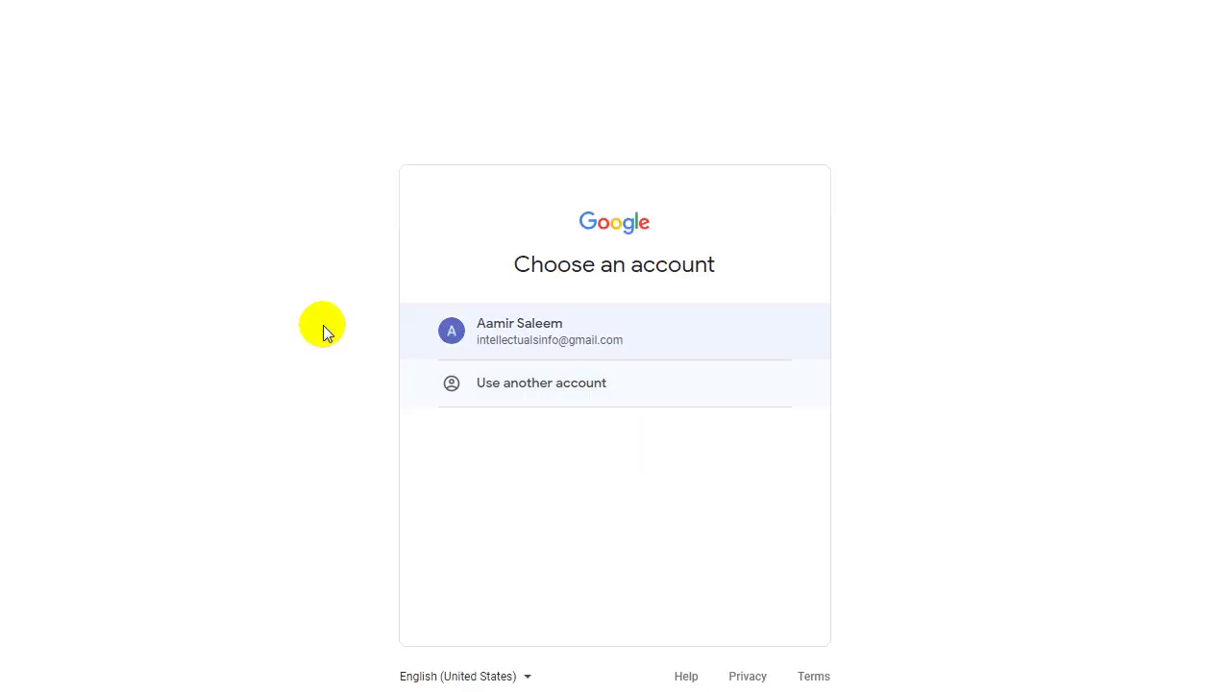
click(529, 324)
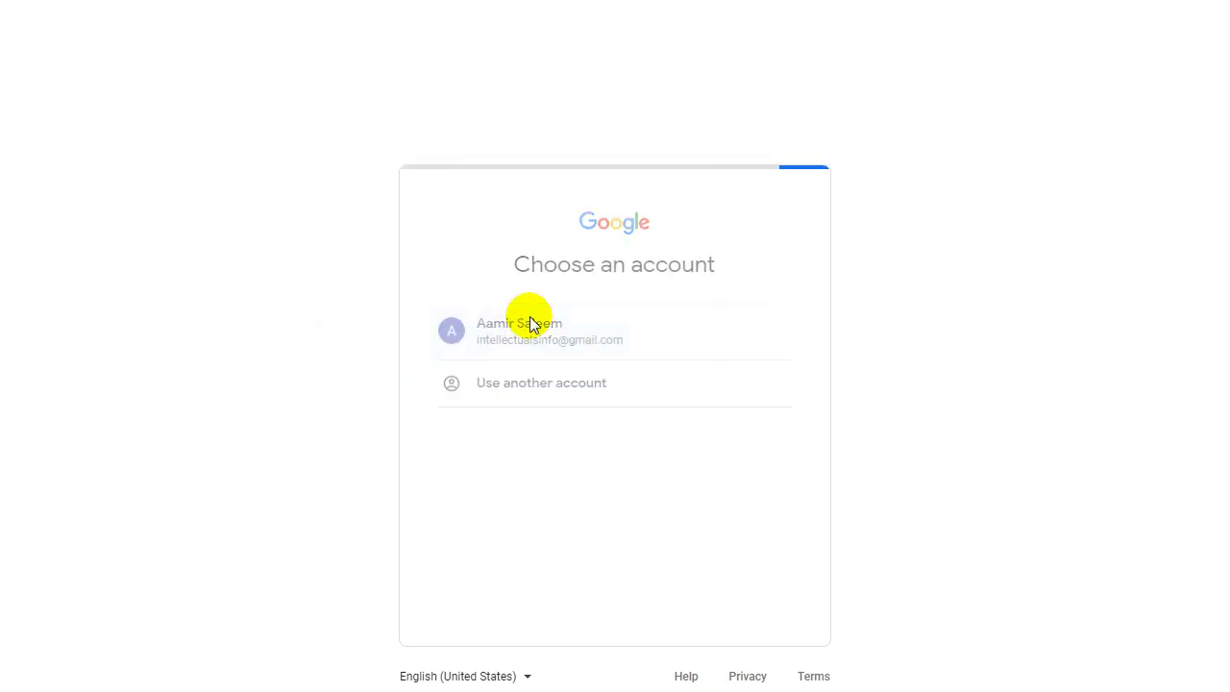
click(490, 406)
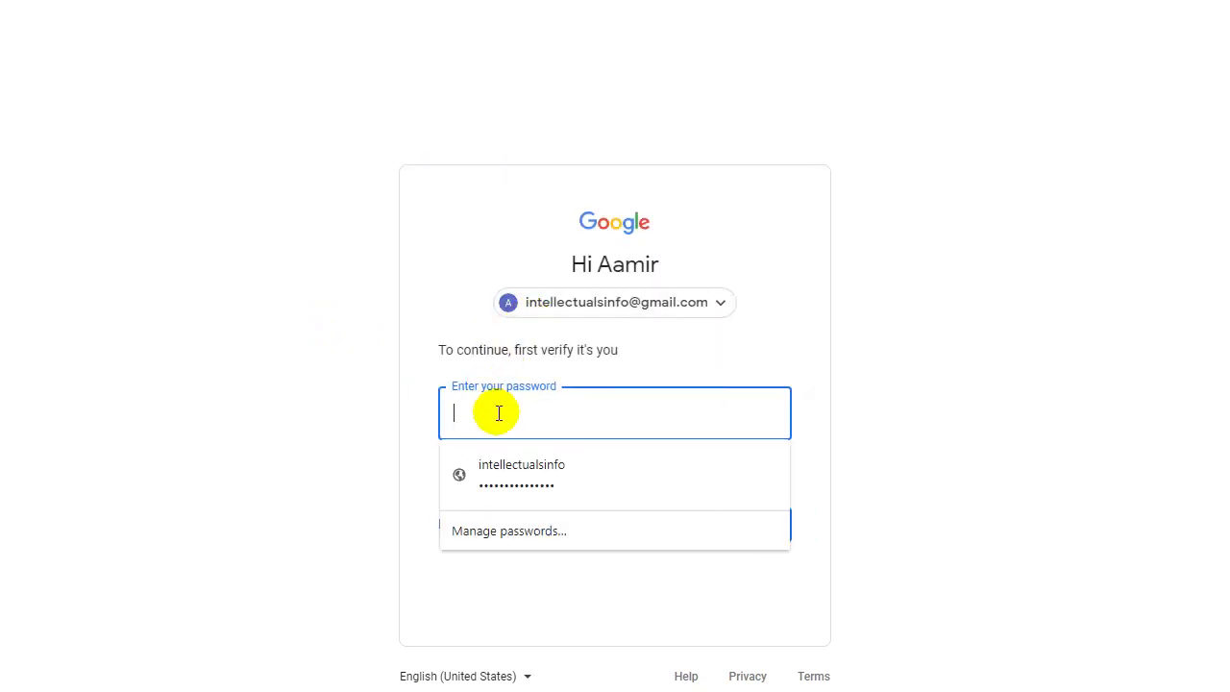
click(541, 467)
click(753, 531)
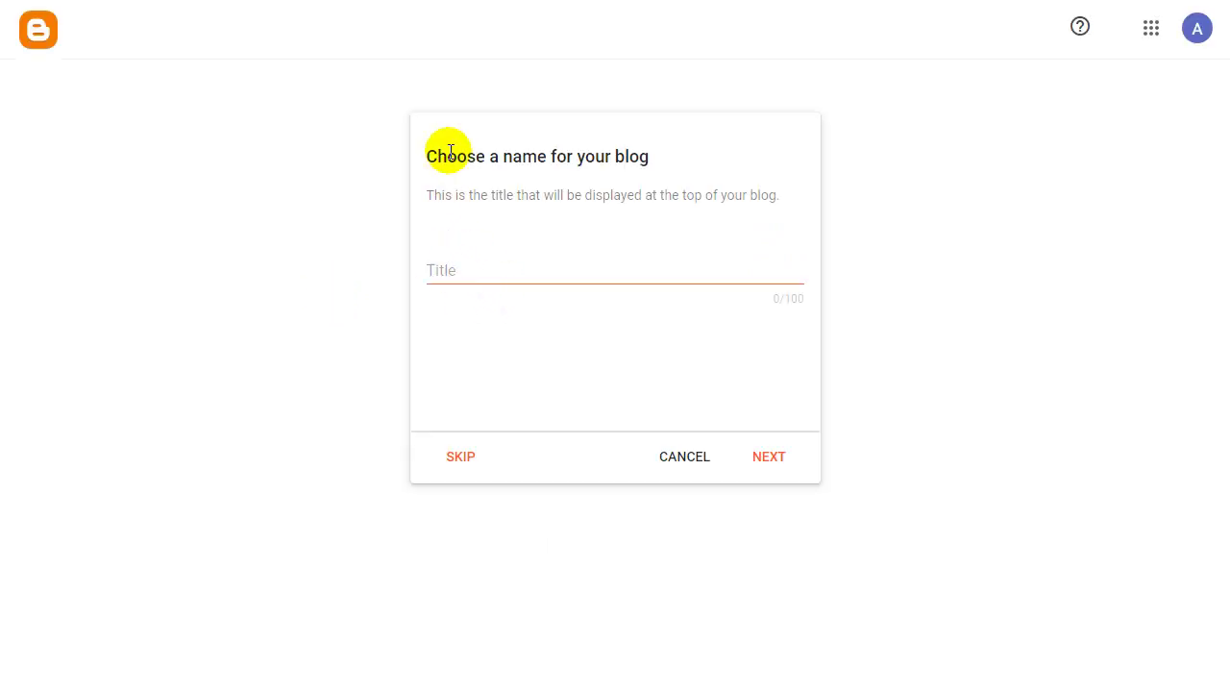
click(468, 276)
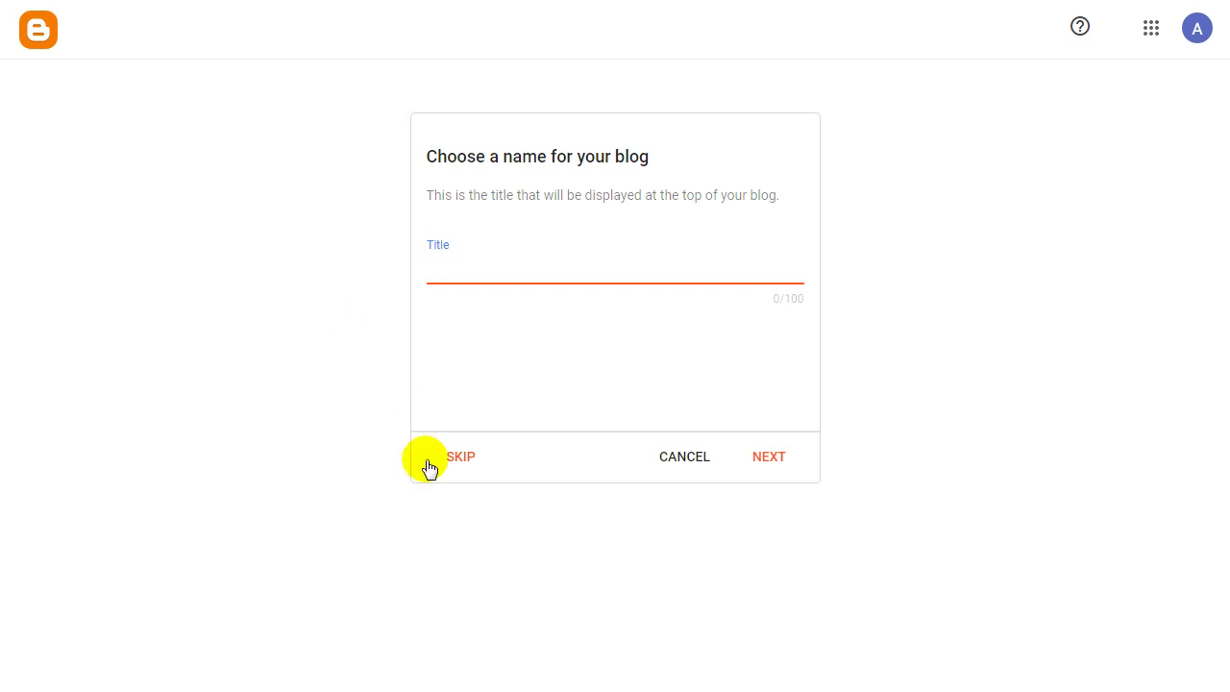
key(alt+Tab)
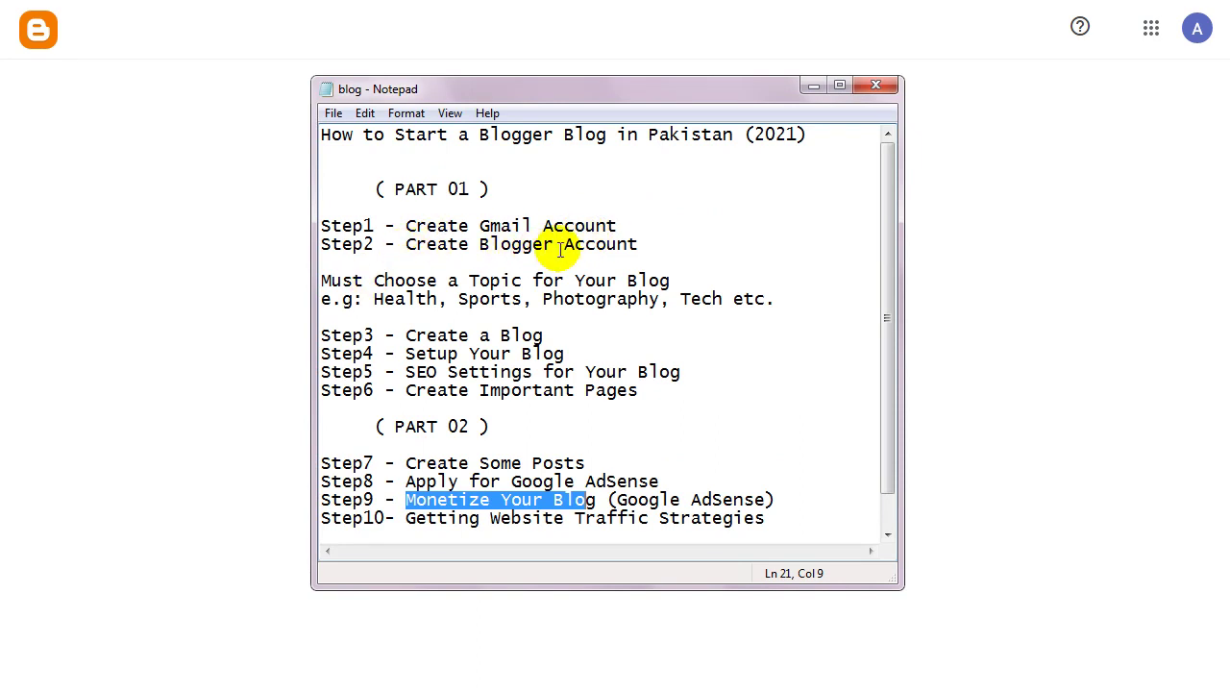
Review the blog-plan notes, pick Health as the topic, and return to Blogger's Title field.
click(639, 244)
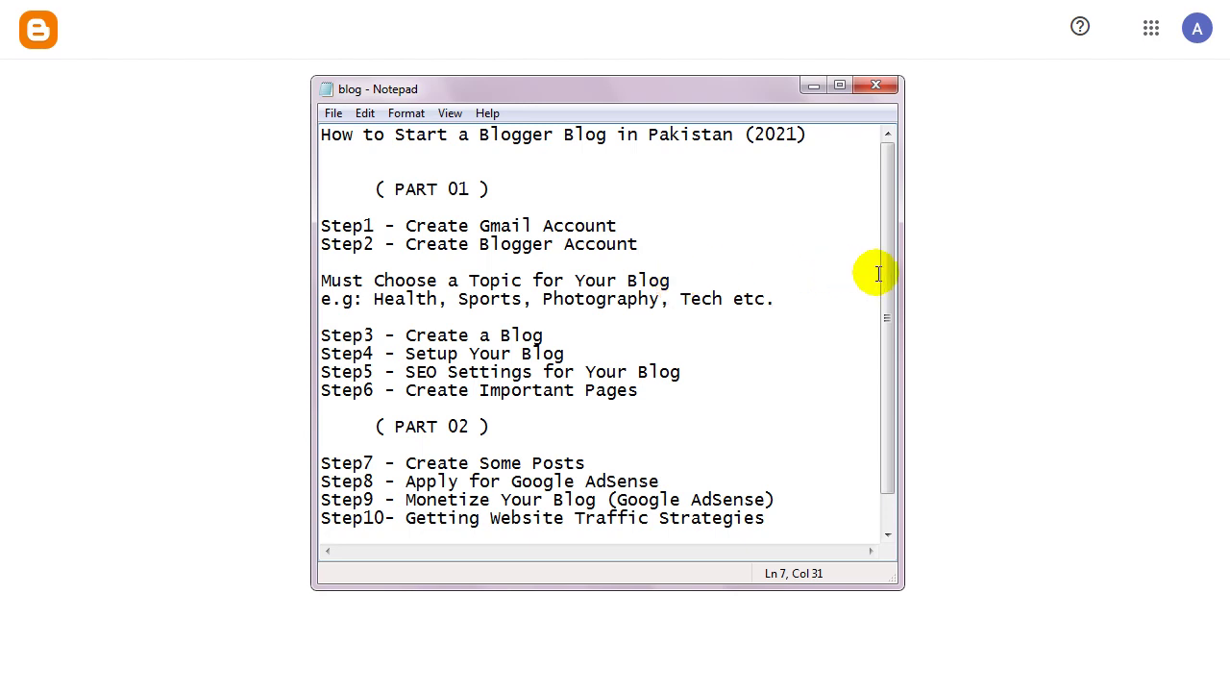
drag(884, 280, 871, 256)
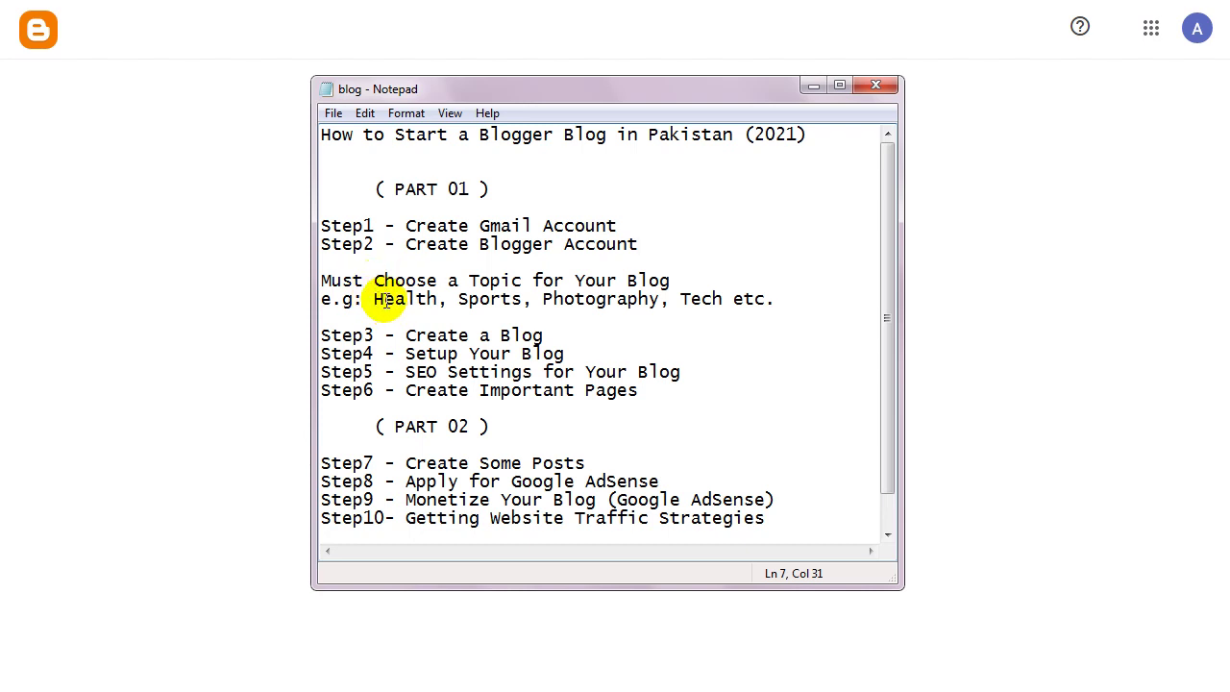
drag(375, 301, 437, 303)
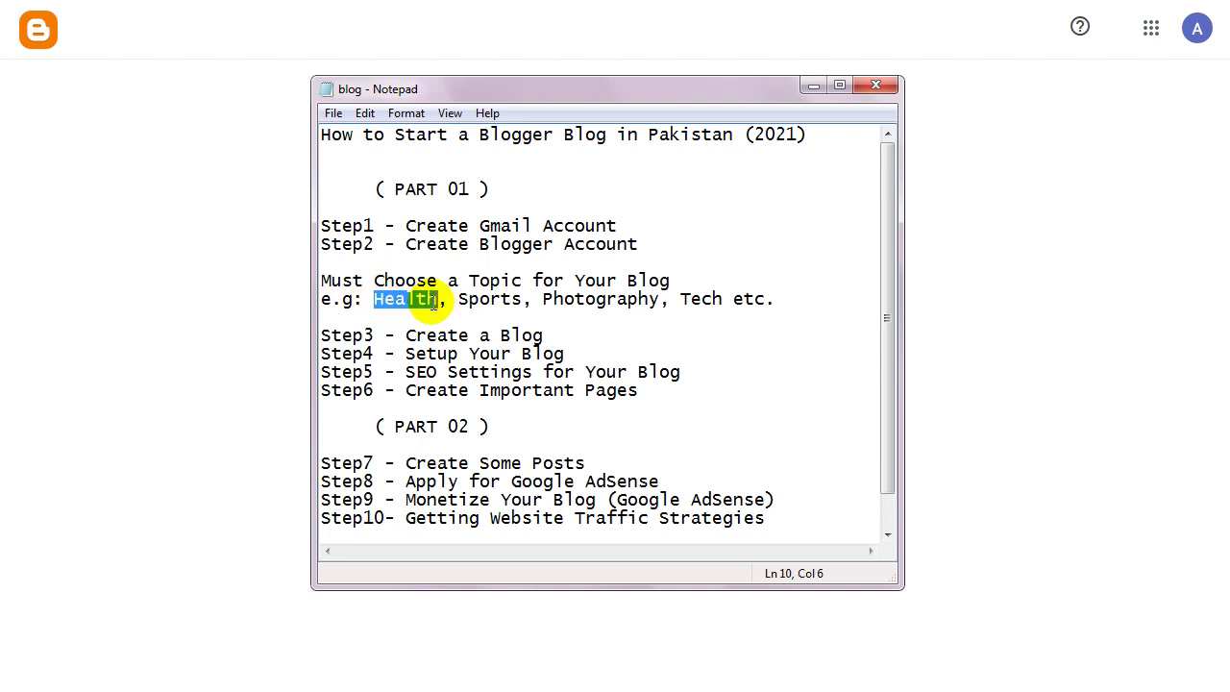
click(432, 300)
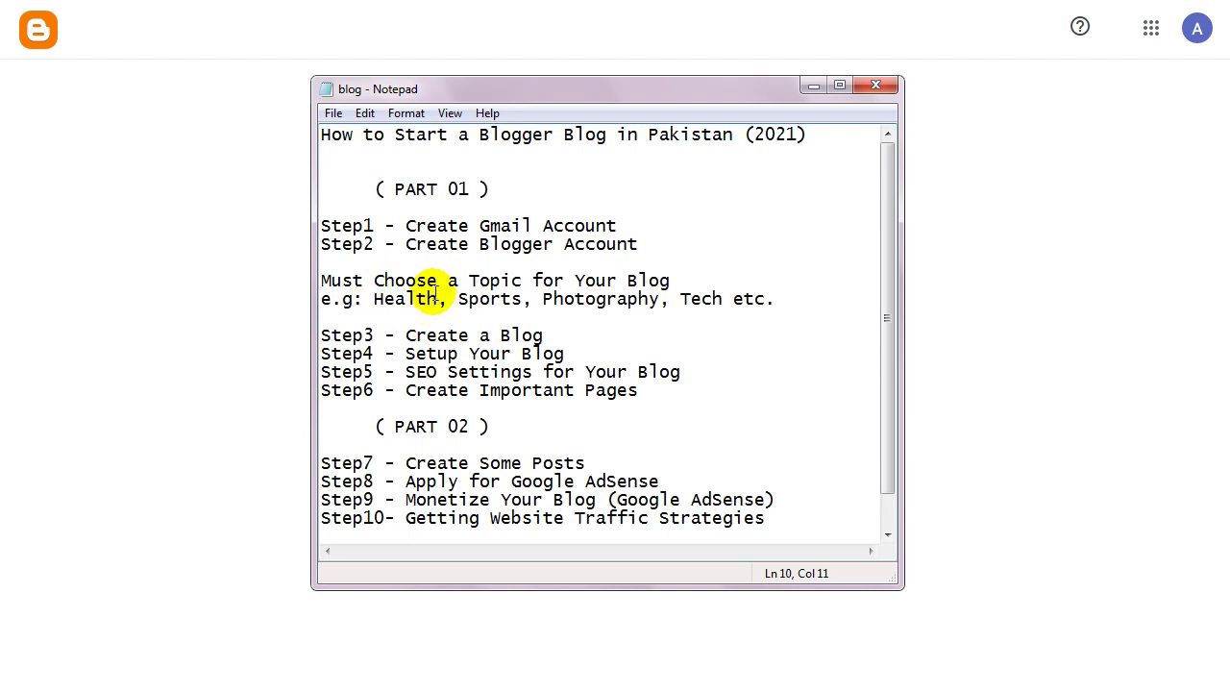
click(233, 275)
click(632, 277)
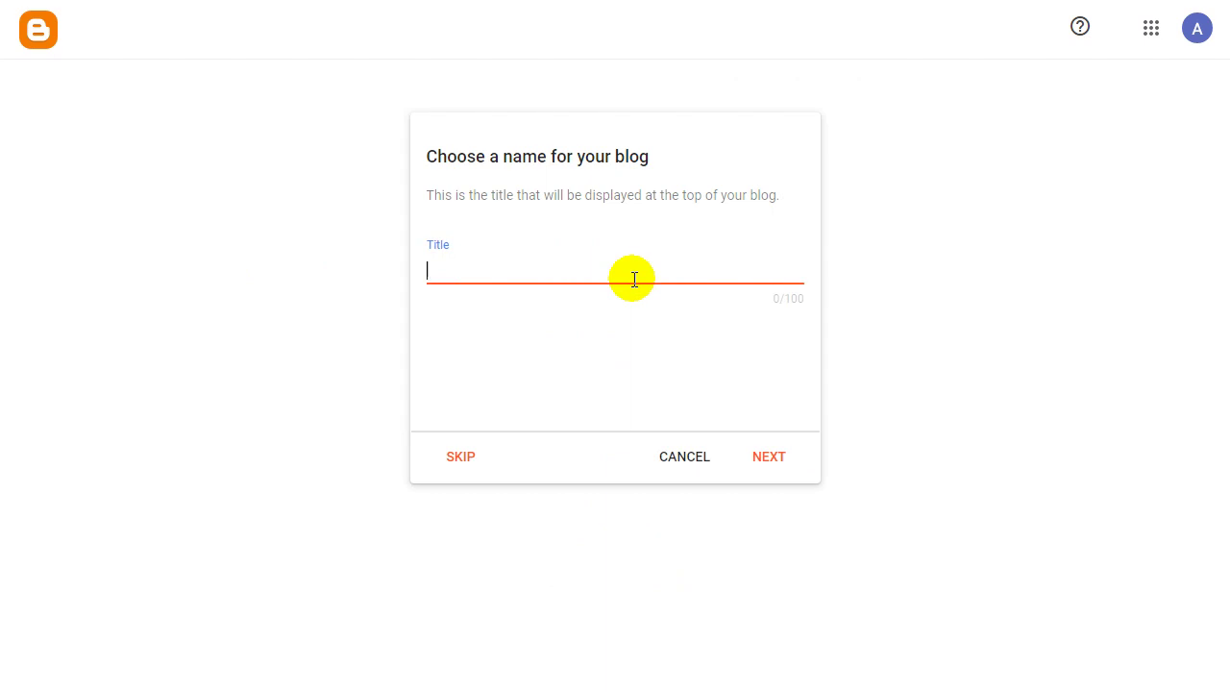
Title the blog 'Healthy Tips for Everyone'.
text(Healthy Tips and)
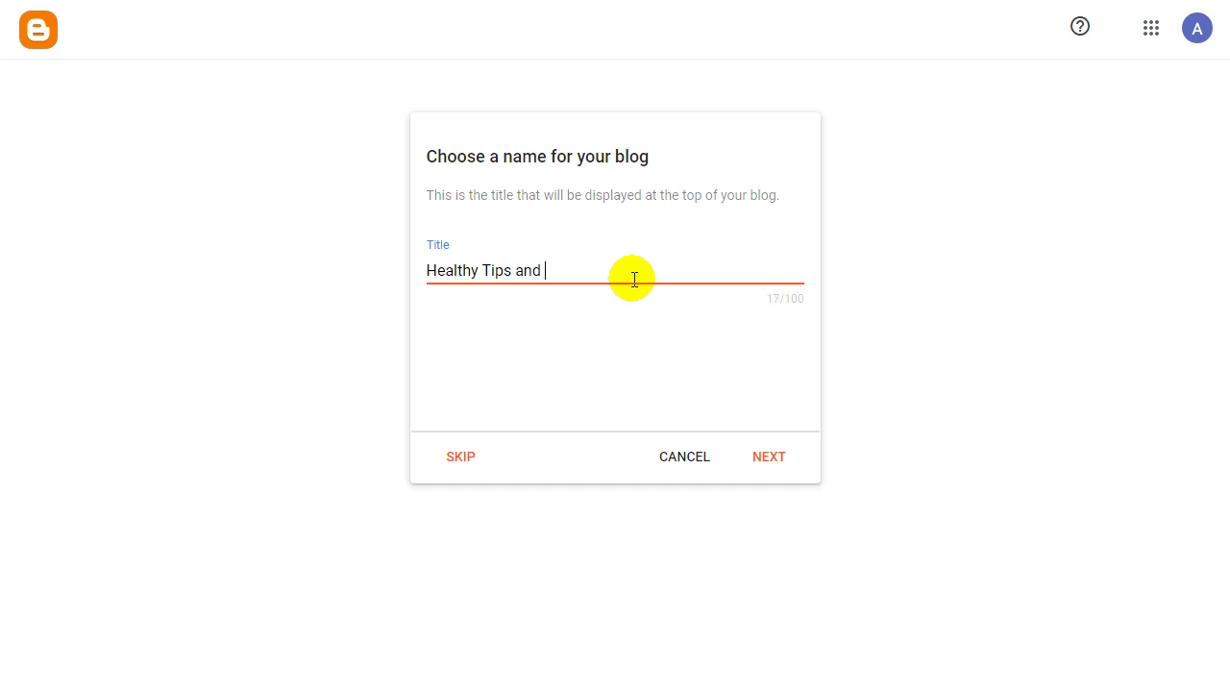
key(BackSpace)
key(BackSpace)
key(BackSpace)
text(for Everyone)
click(776, 456)
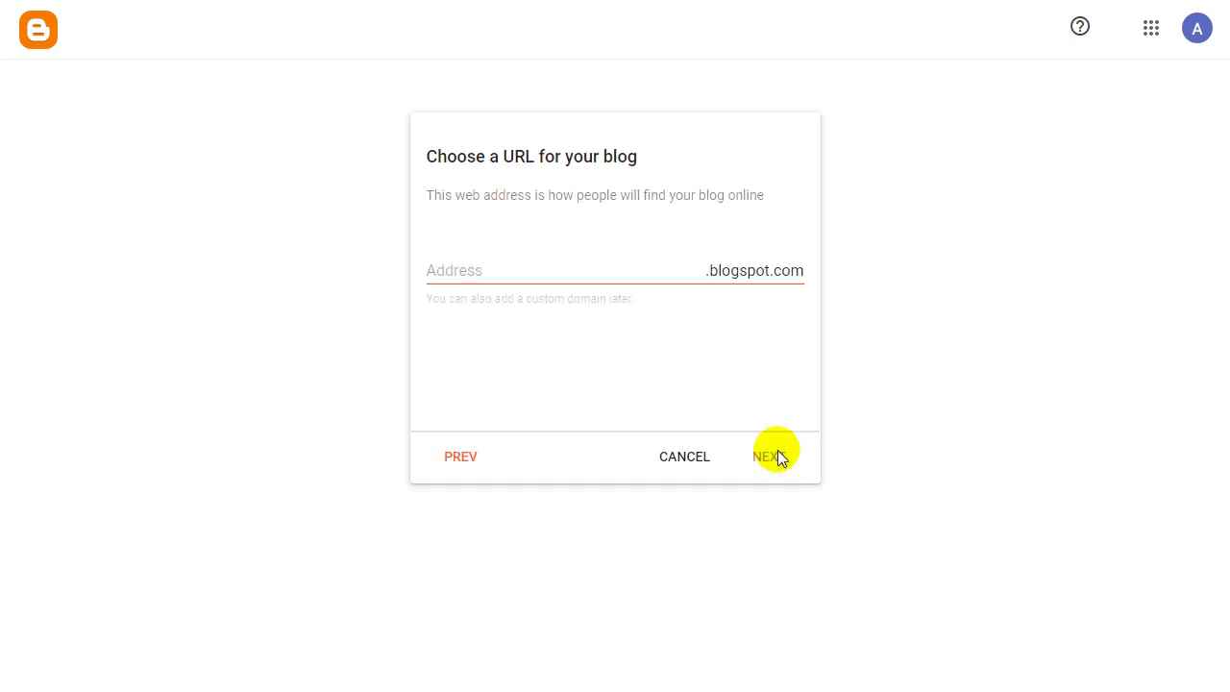
Try blog addresses until exhealthytips.blogspot.com is available and accept it.
click(526, 274)
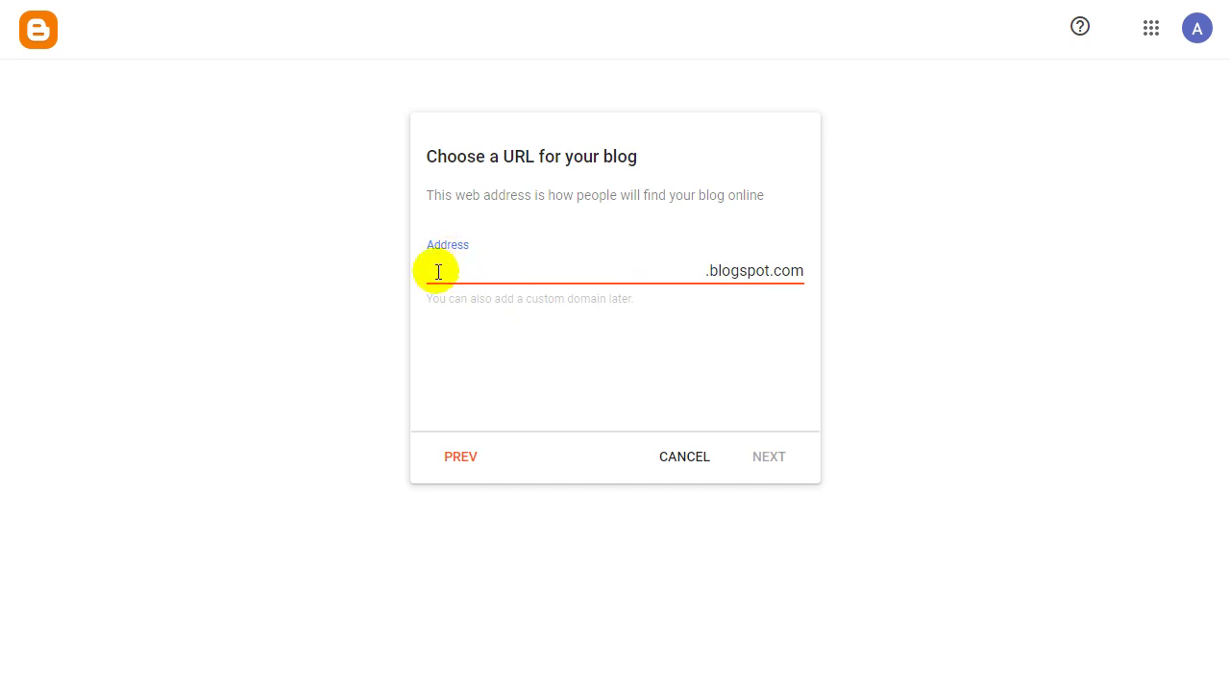
click(707, 276)
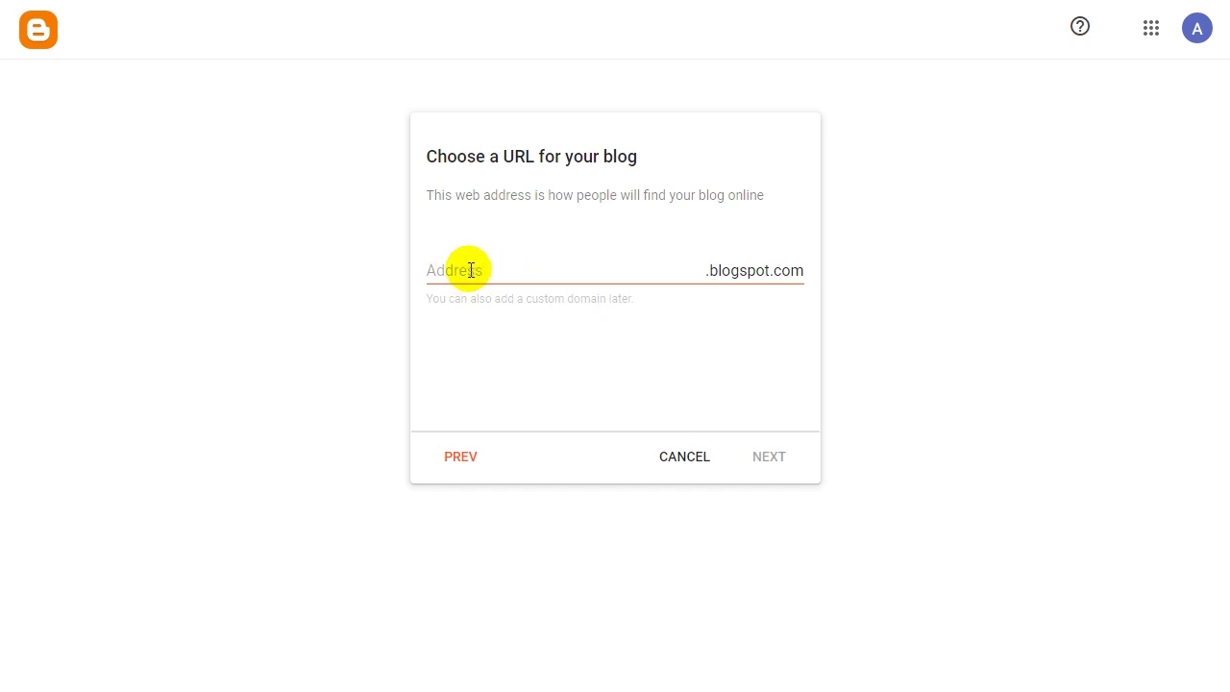
click(471, 270)
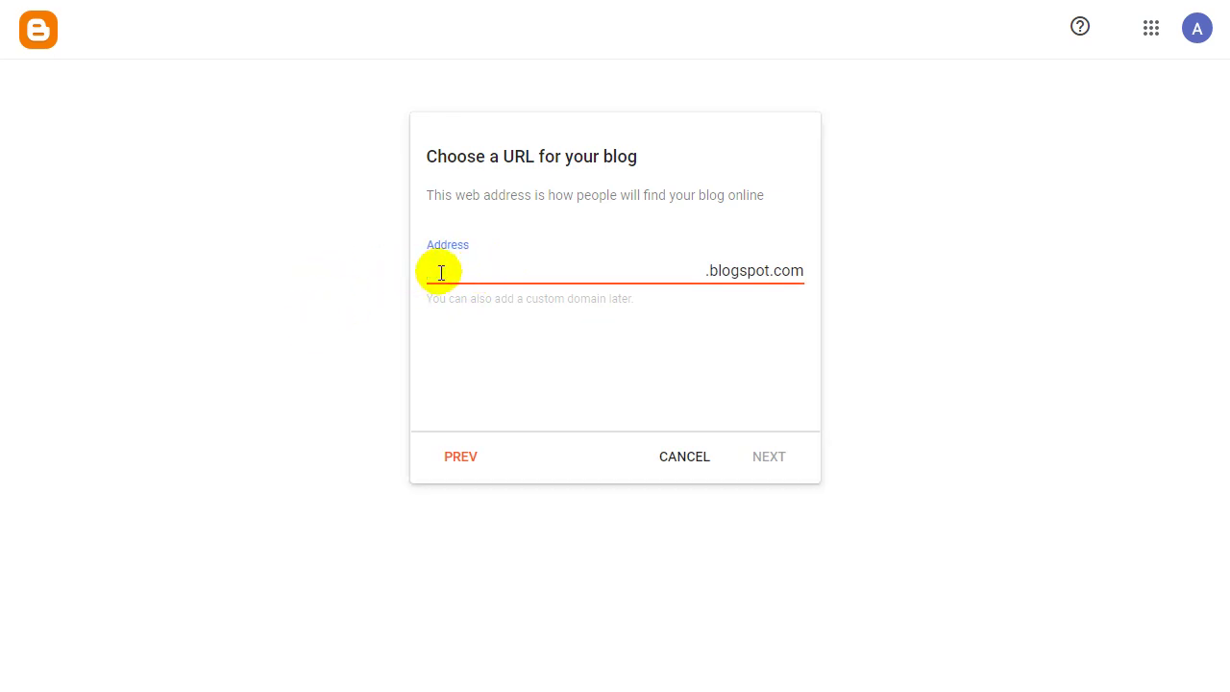
text(healthytips)
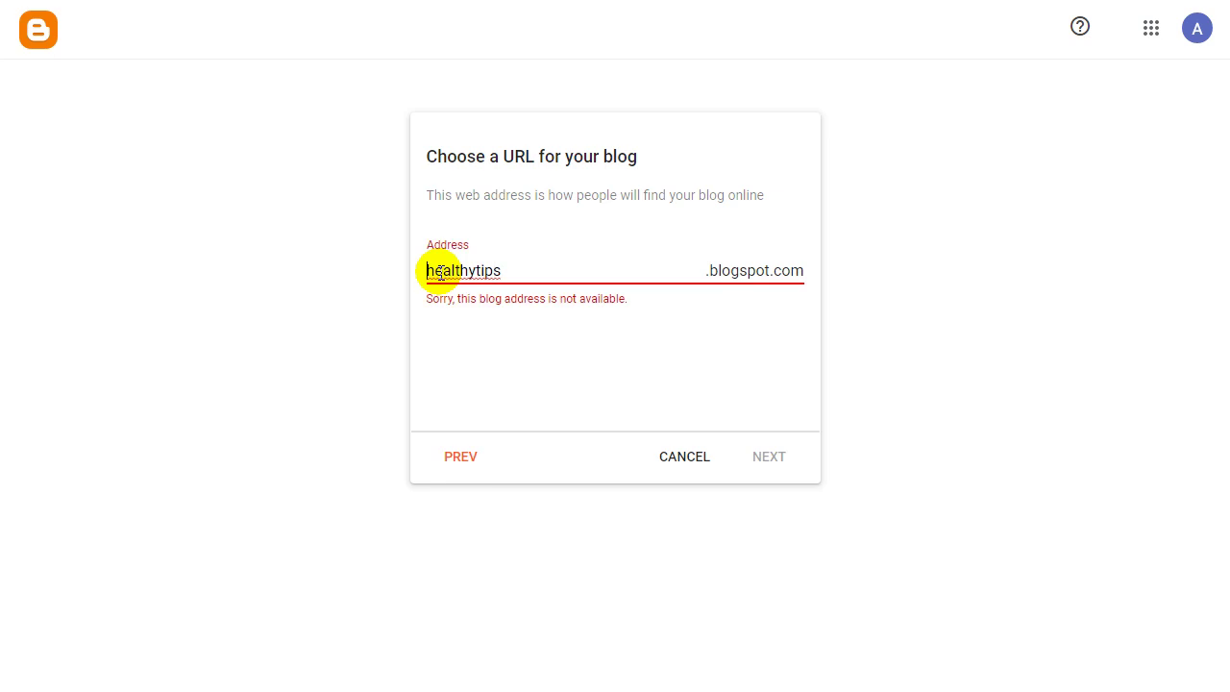
text(my)
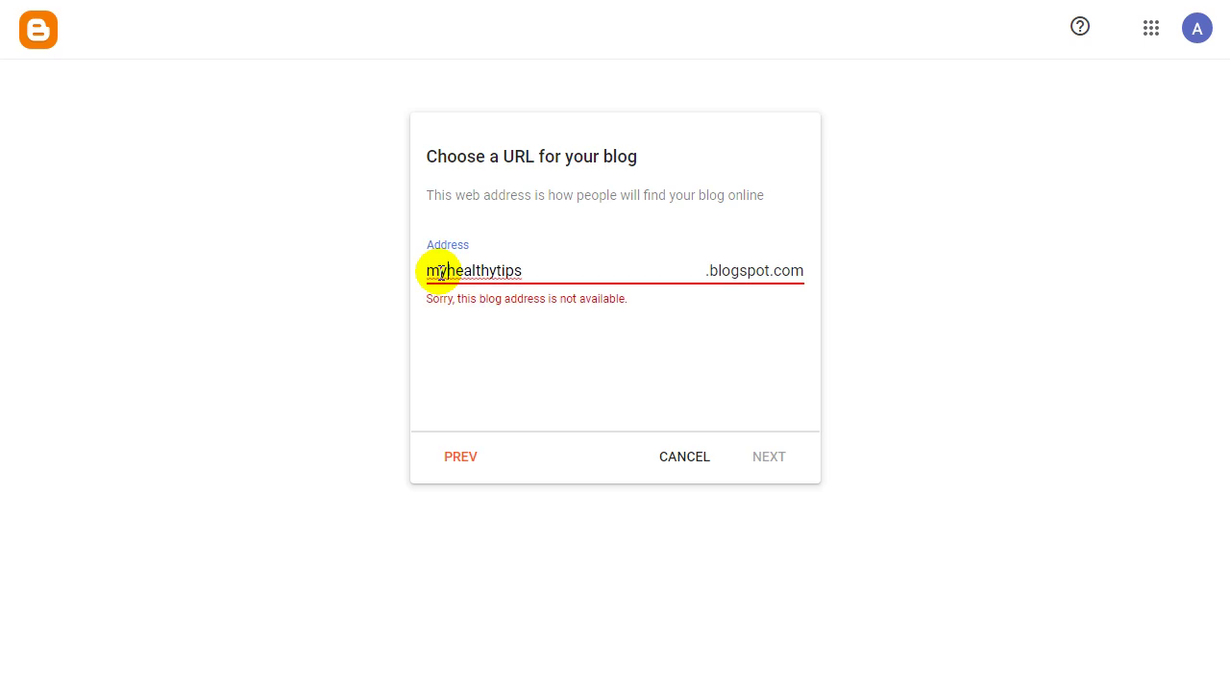
key(BackSpace)
key(BackSpace)
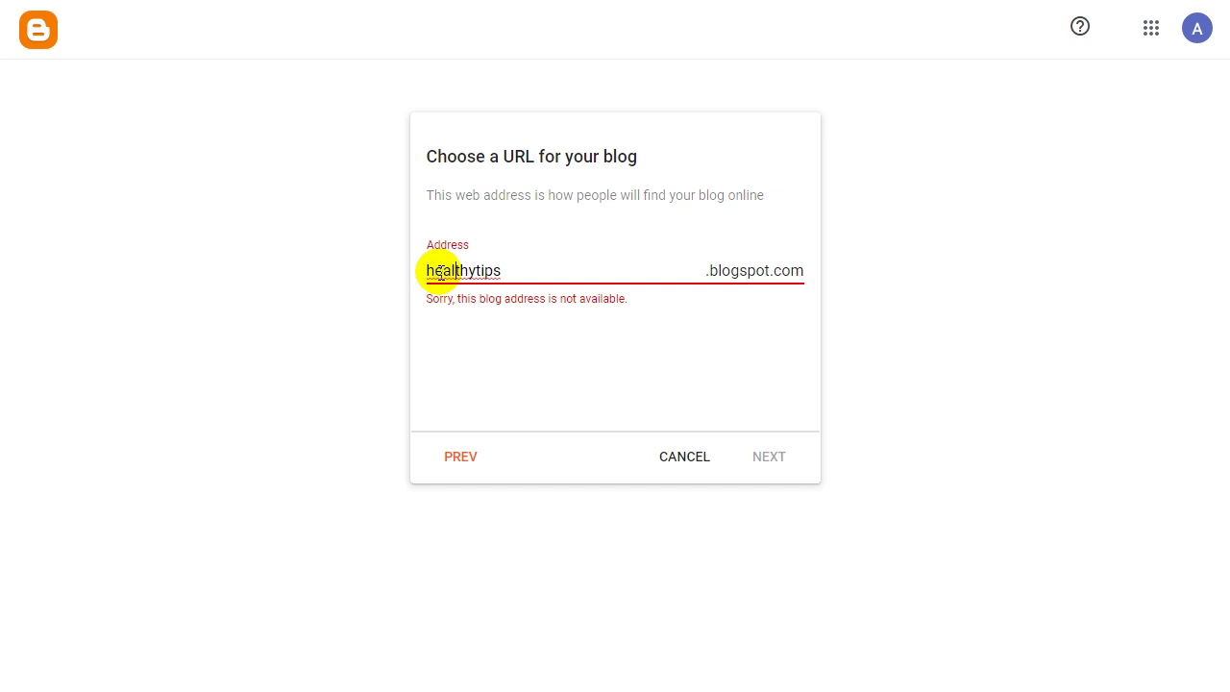
key(End)
text(99)
text(x)
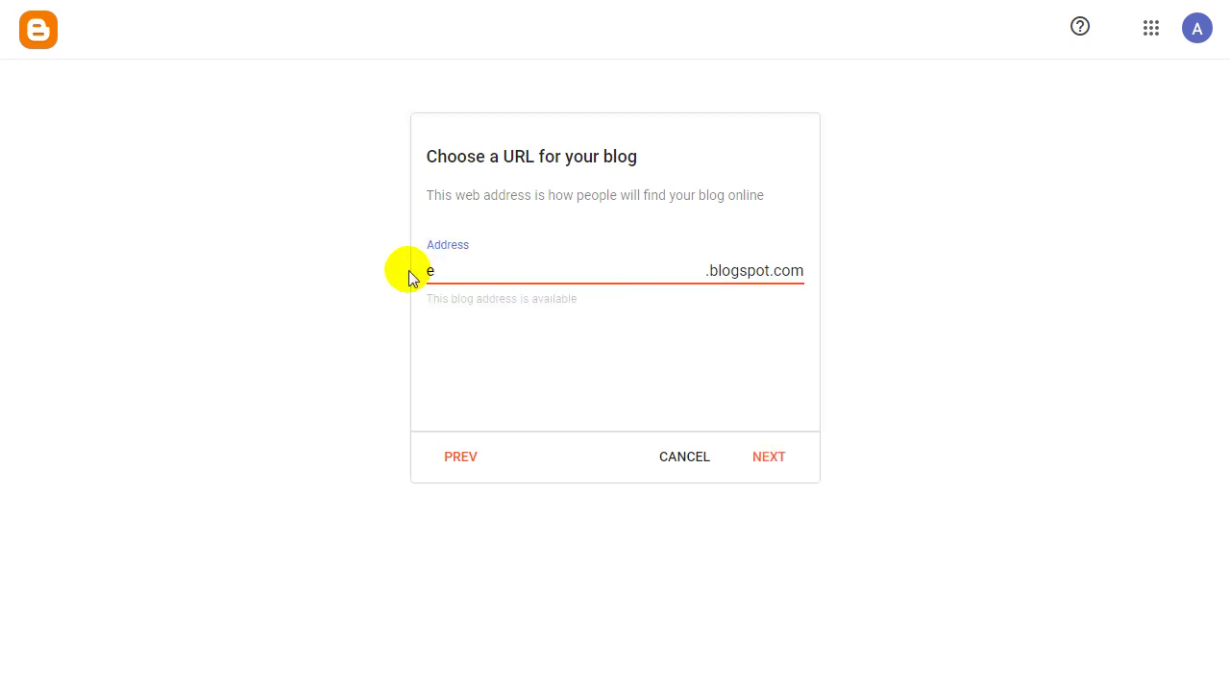
text(xhealthytips)
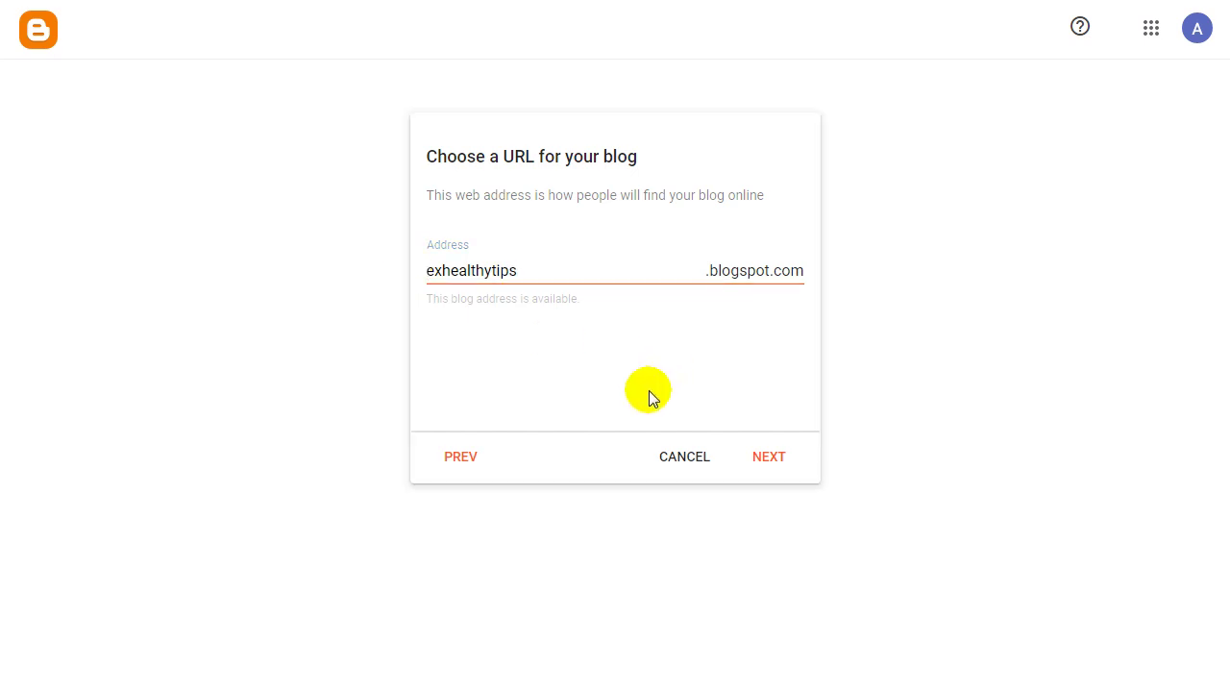
click(781, 459)
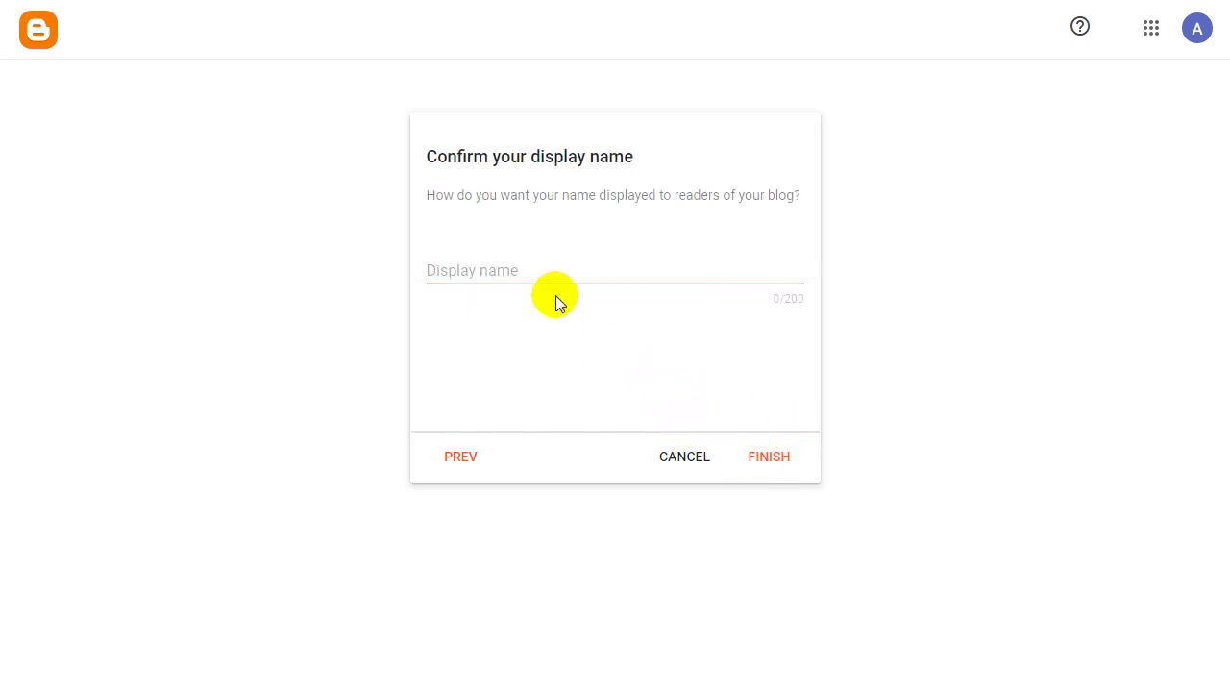
Accept the display name and finish creating the blog.
click(515, 273)
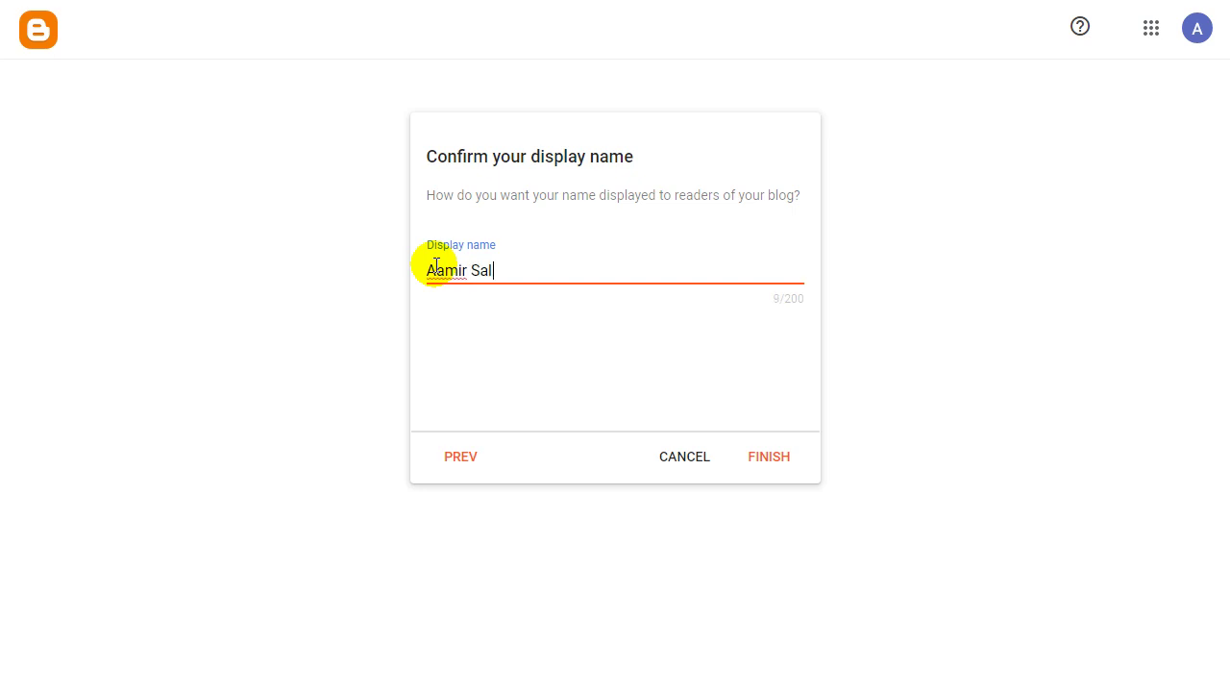
click(768, 459)
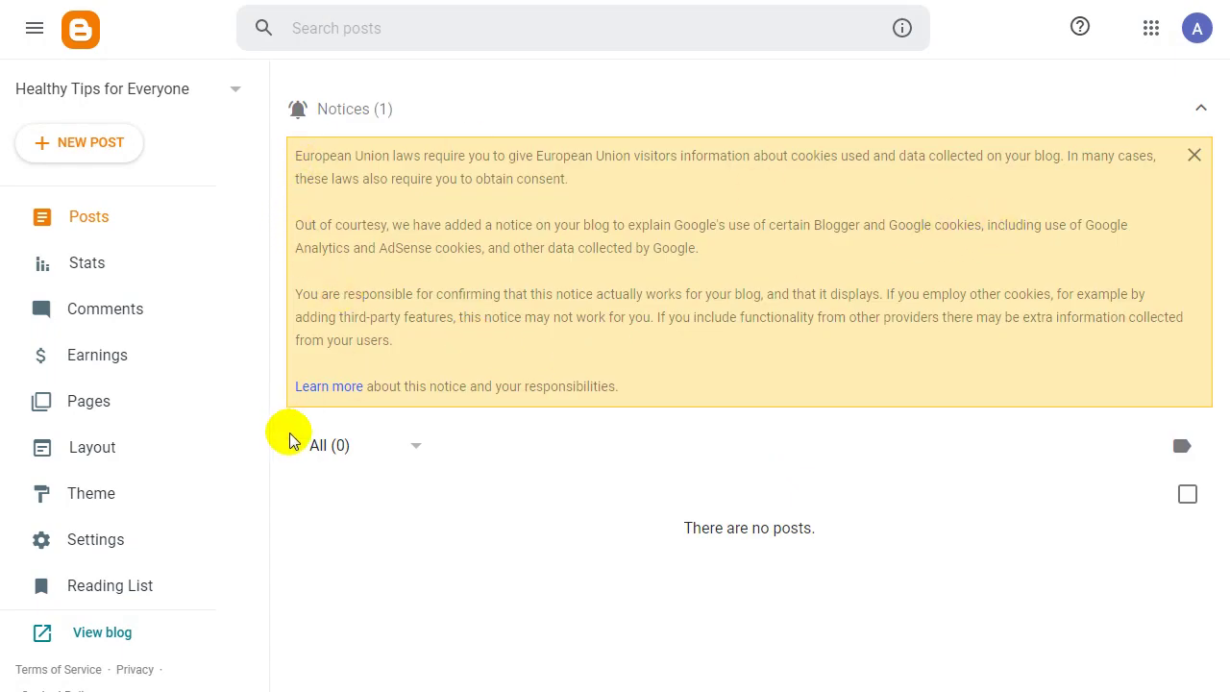
Dismiss the EU cookie notice and view the live Healthy Tips for Everyone blog.
click(1195, 157)
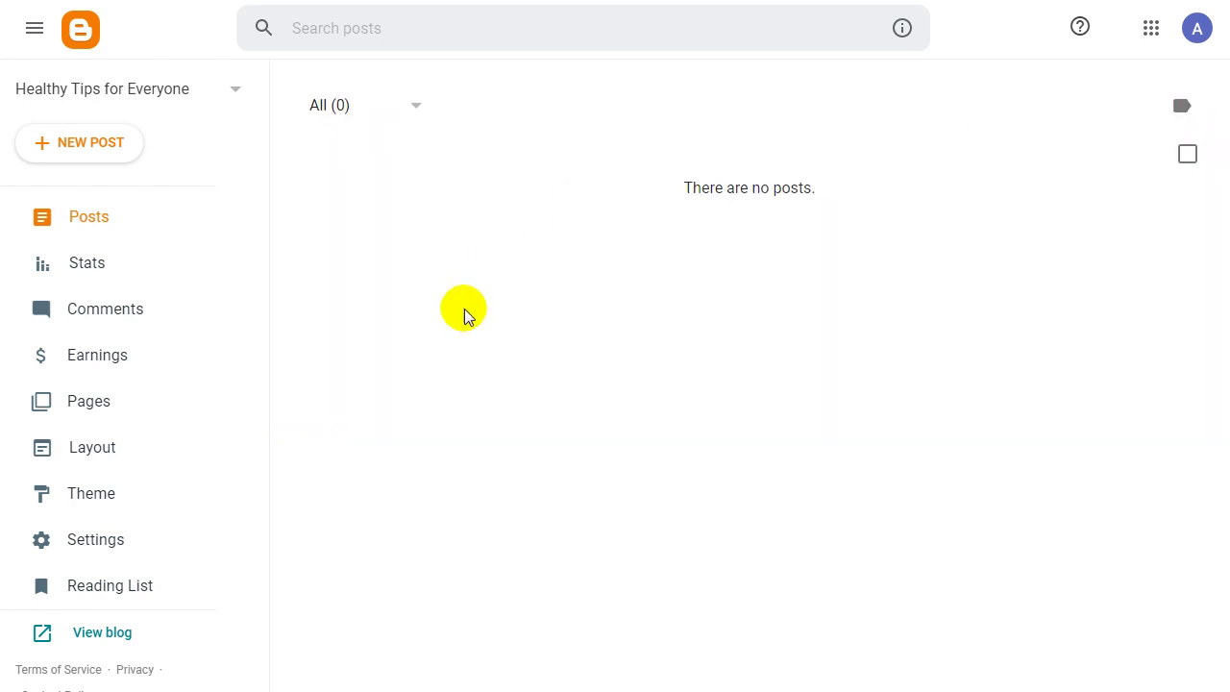
click(99, 642)
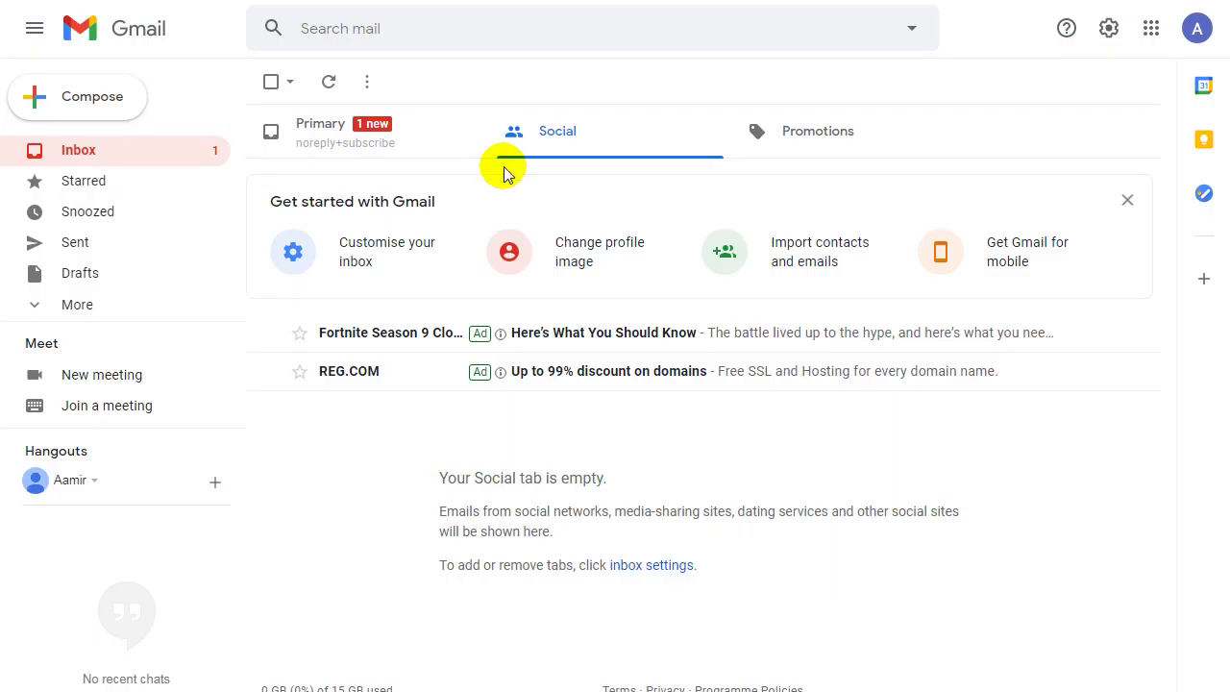
Read the Blogger comment subscription request email in Gmail's Primary tab and return to the inbox.
click(371, 126)
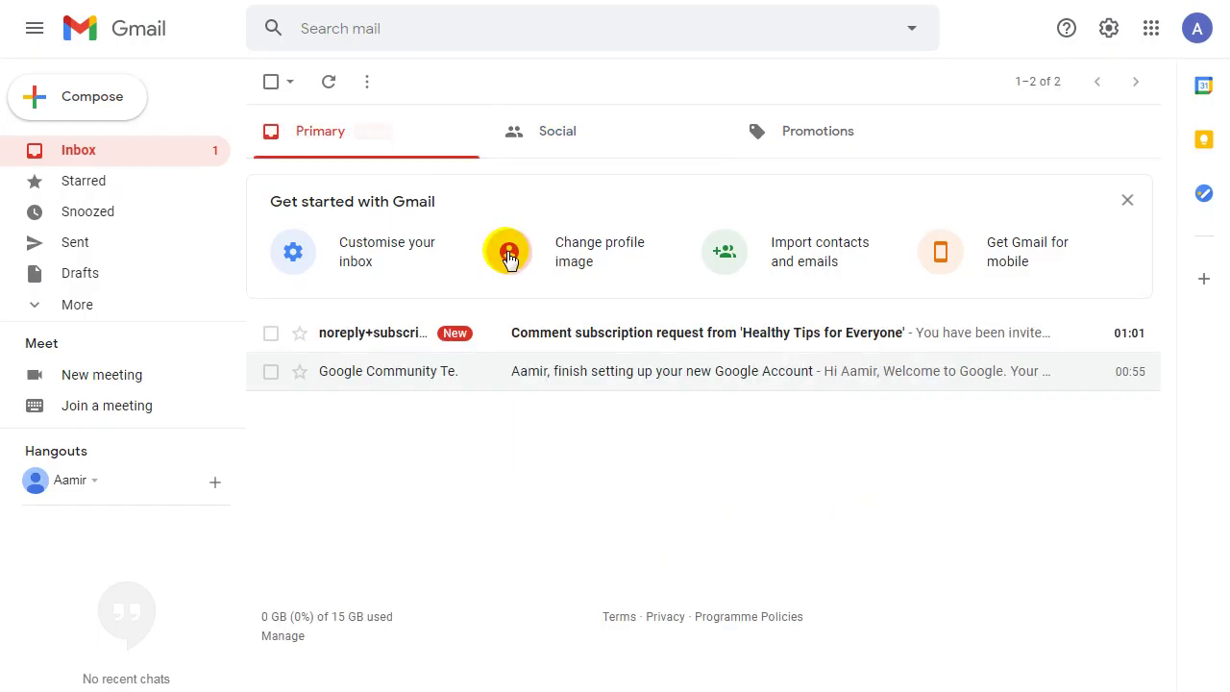
click(608, 343)
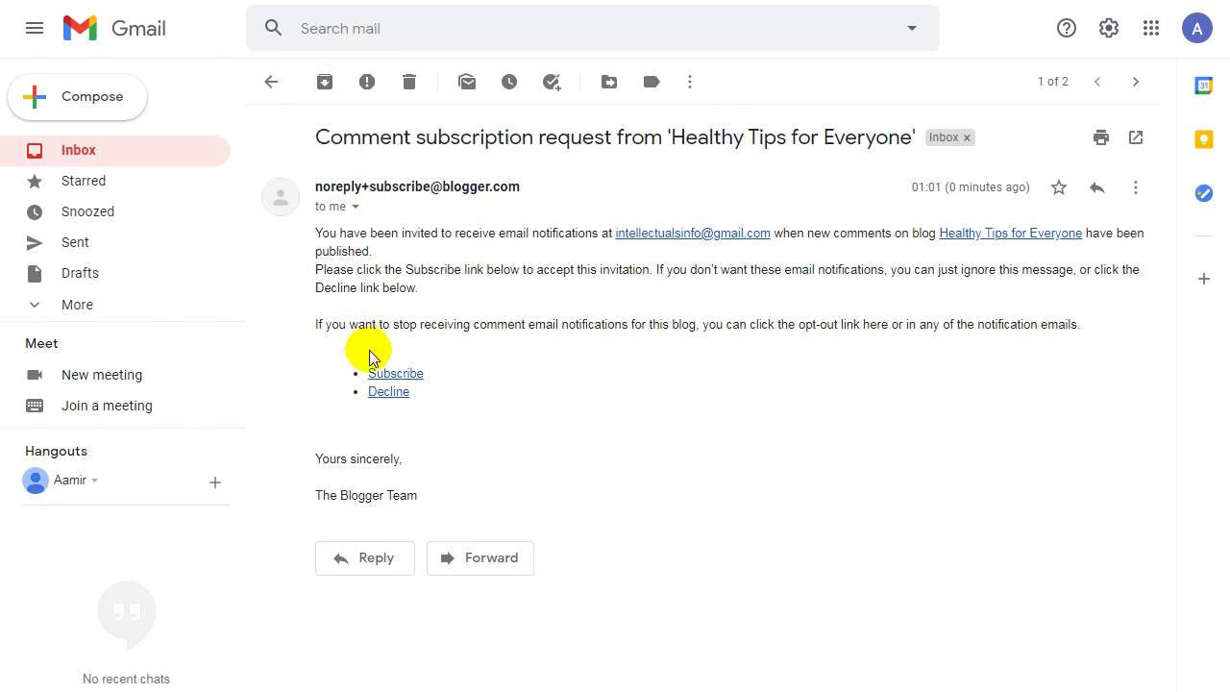
click(272, 85)
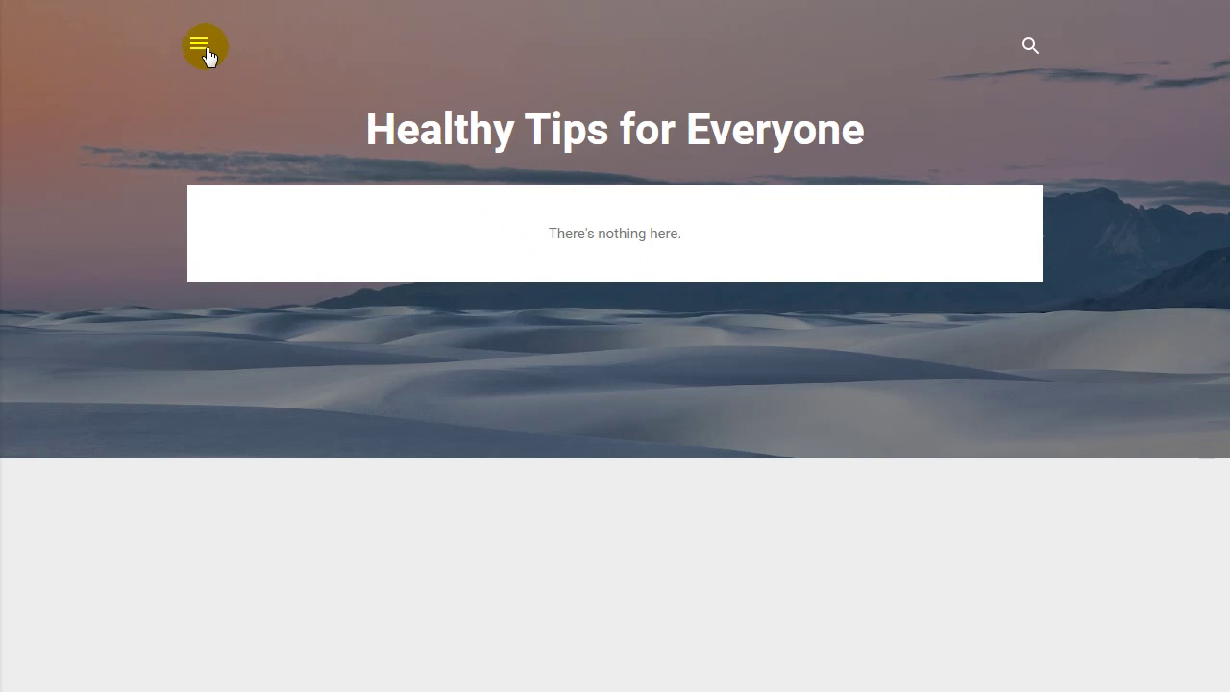
Visit the author's Blogger profile, return to the Healthy Tips for Everyone dashboard, and bring up the notes.
click(209, 52)
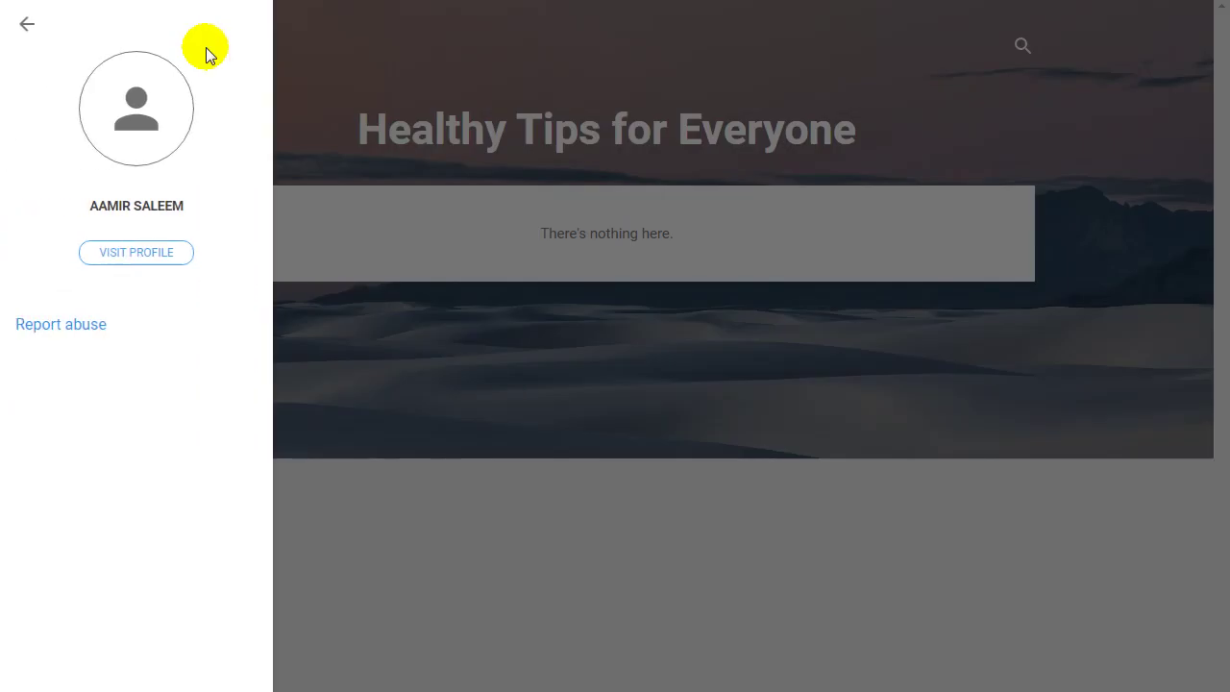
click(156, 256)
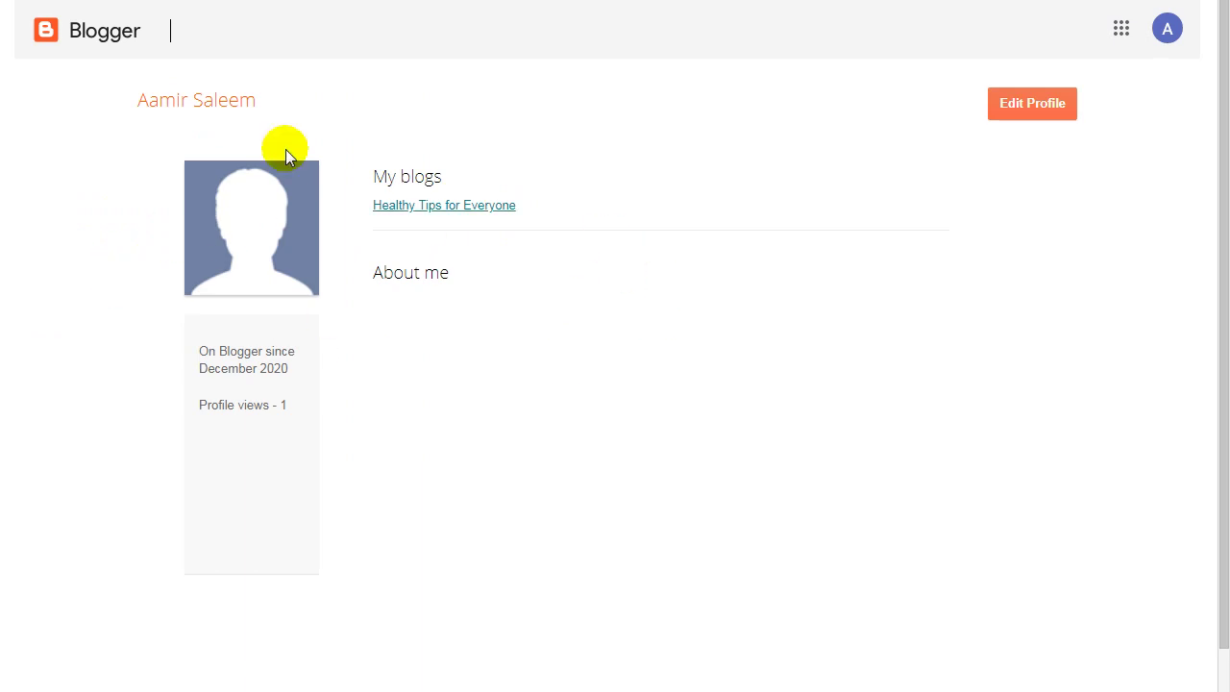
click(494, 210)
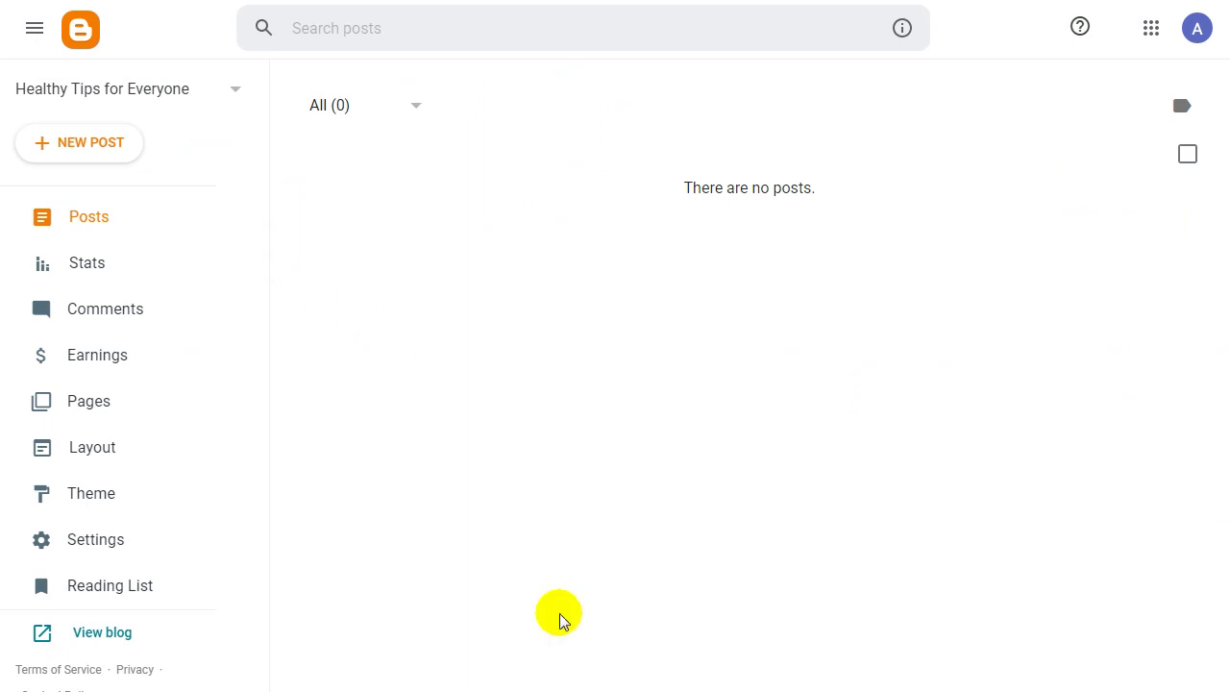
key(alt+Tab)
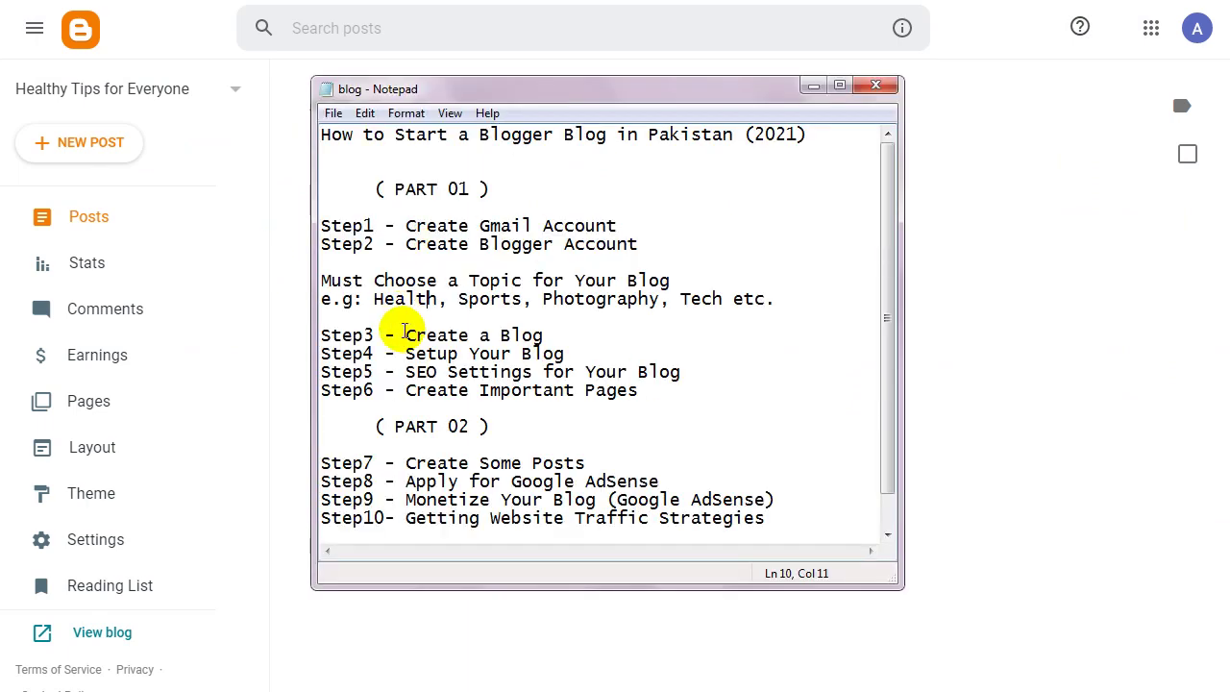
Review the Step3 and Step4 lines of the blog outline, then minimize Notepad.
drag(401, 336, 321, 336)
click(559, 337)
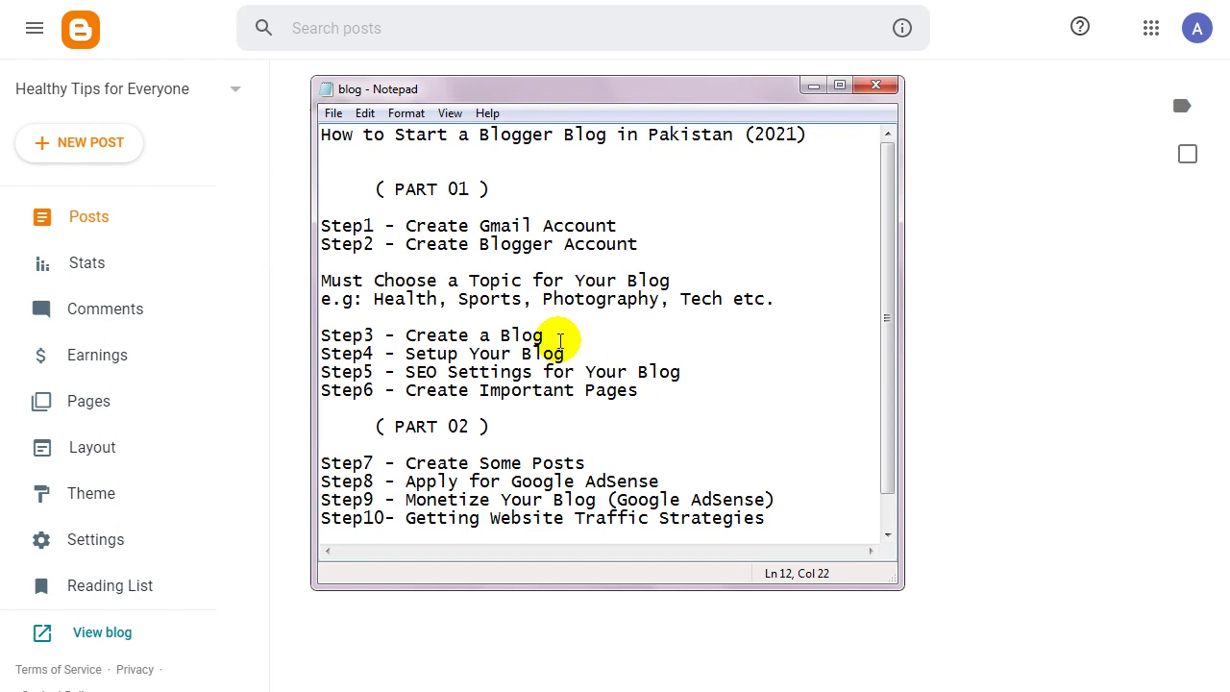
drag(544, 354, 490, 373)
click(460, 373)
click(566, 354)
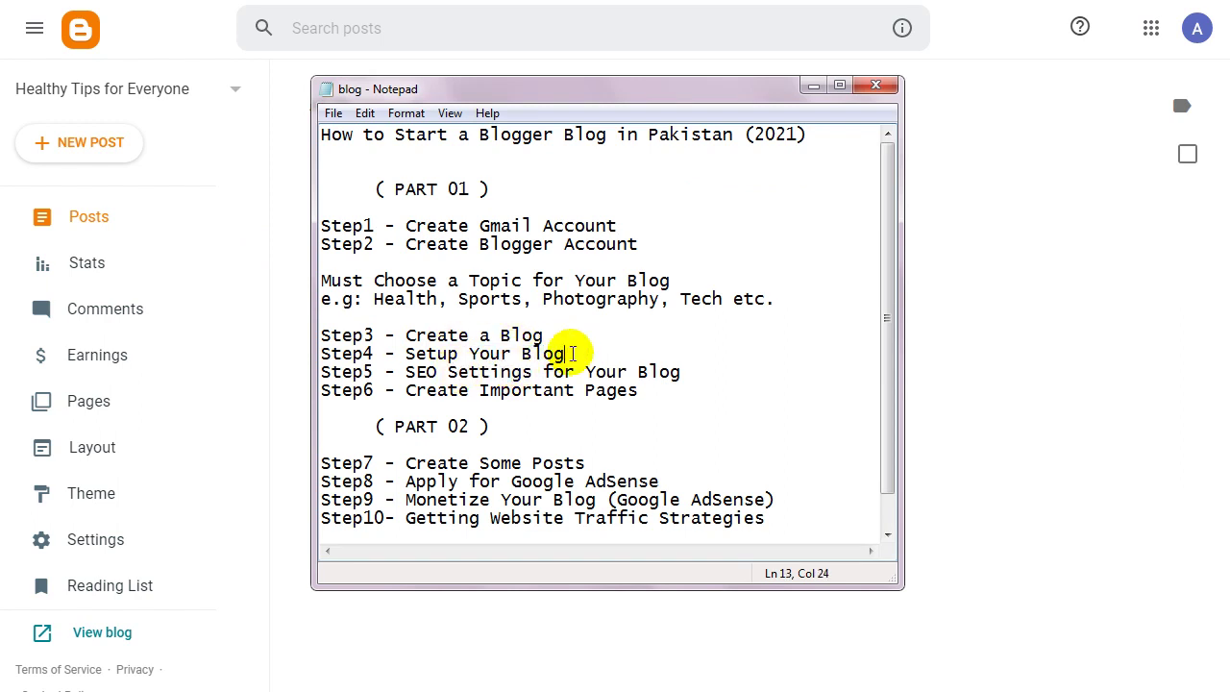
click(810, 88)
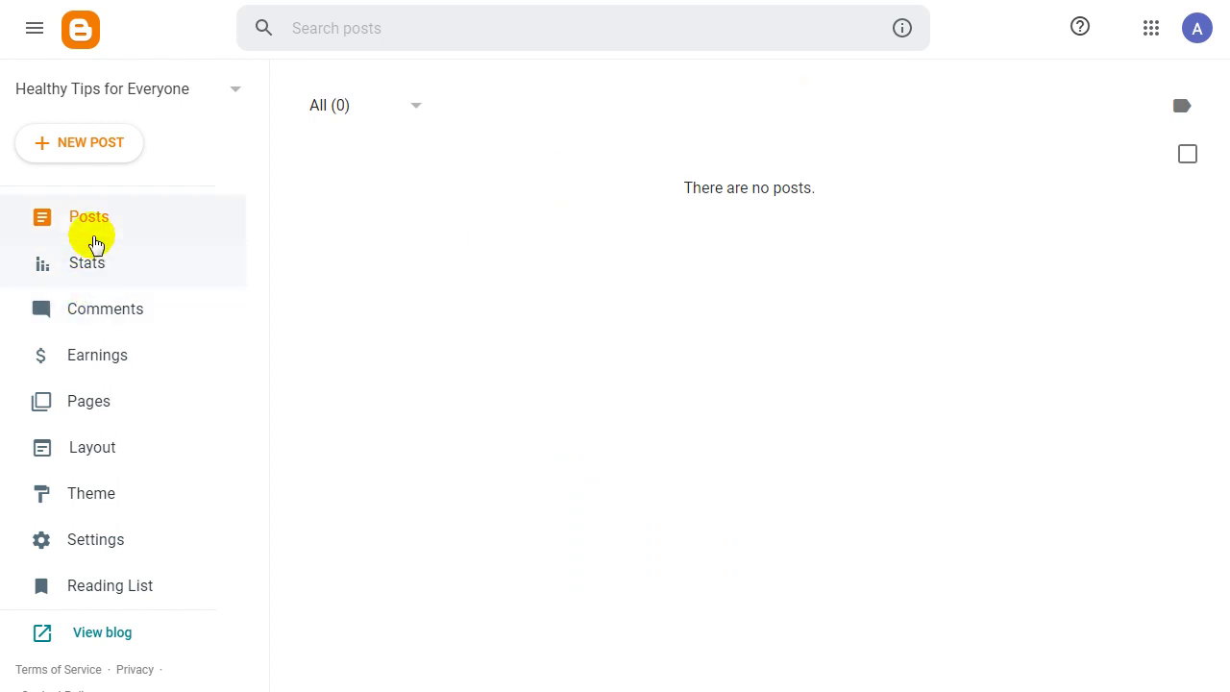
click(186, 101)
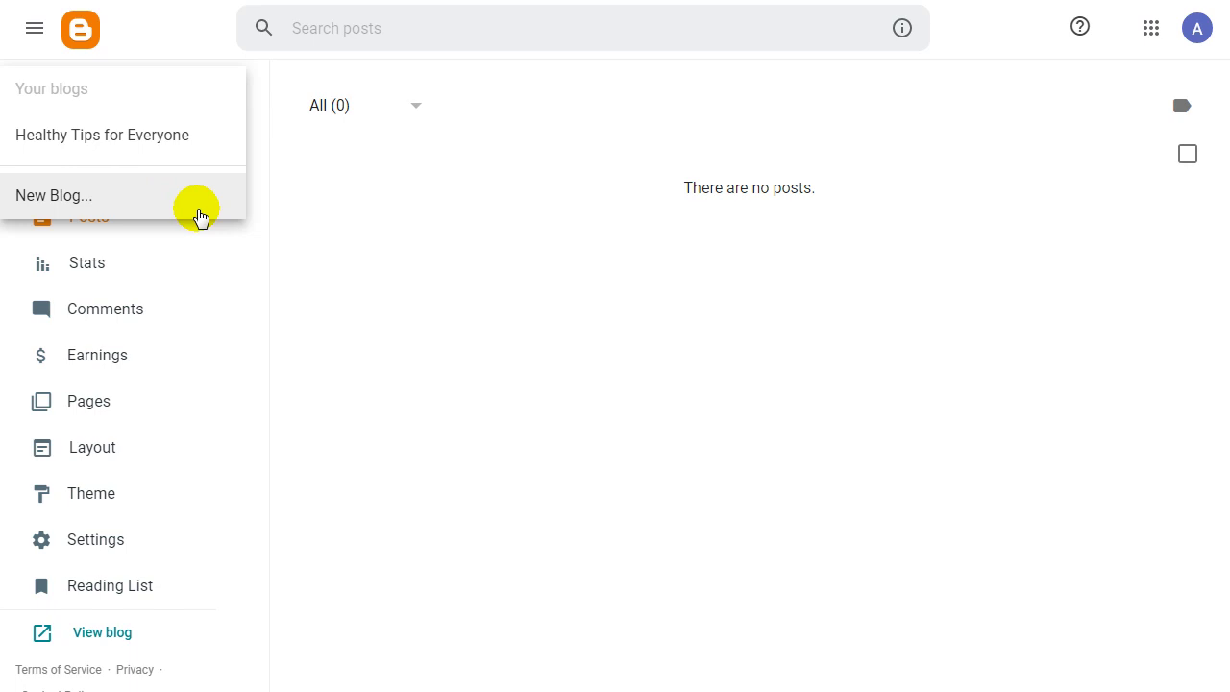
click(103, 200)
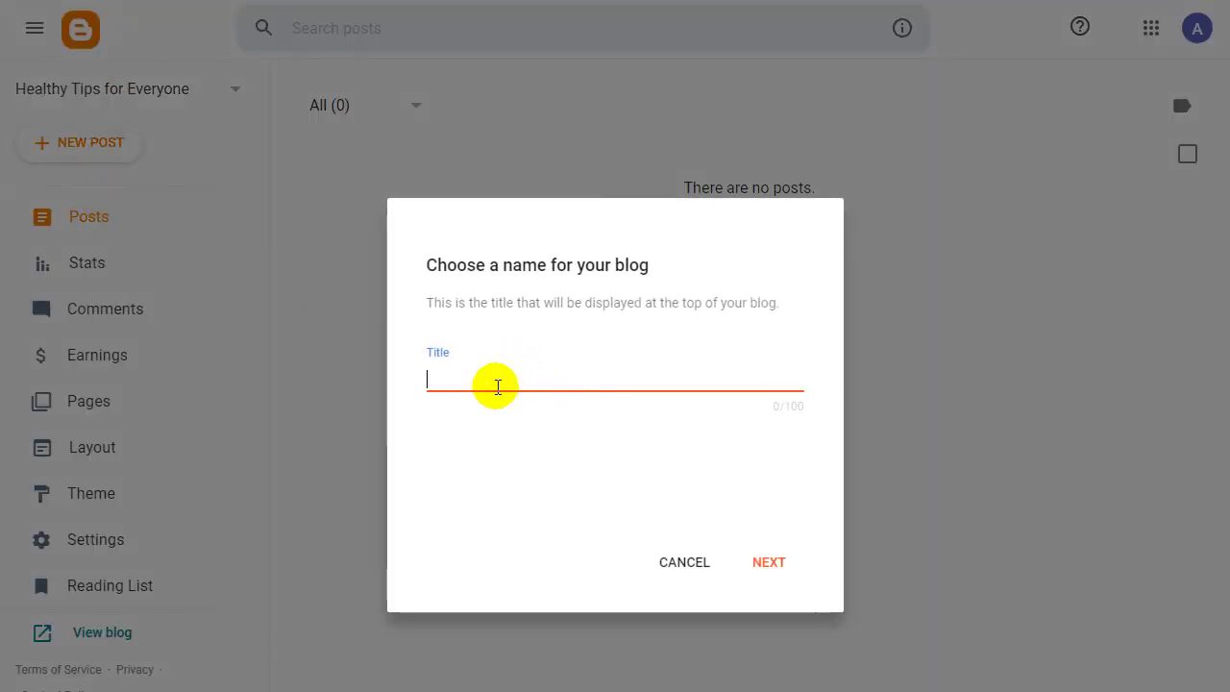
click(682, 565)
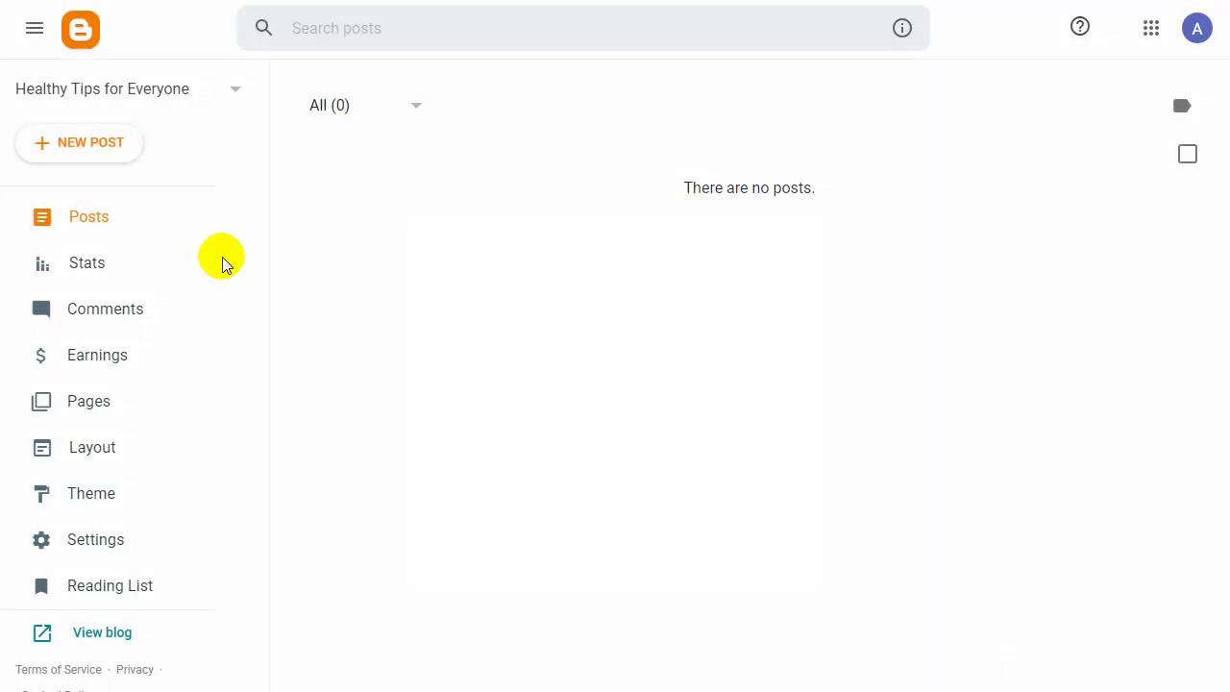
click(161, 97)
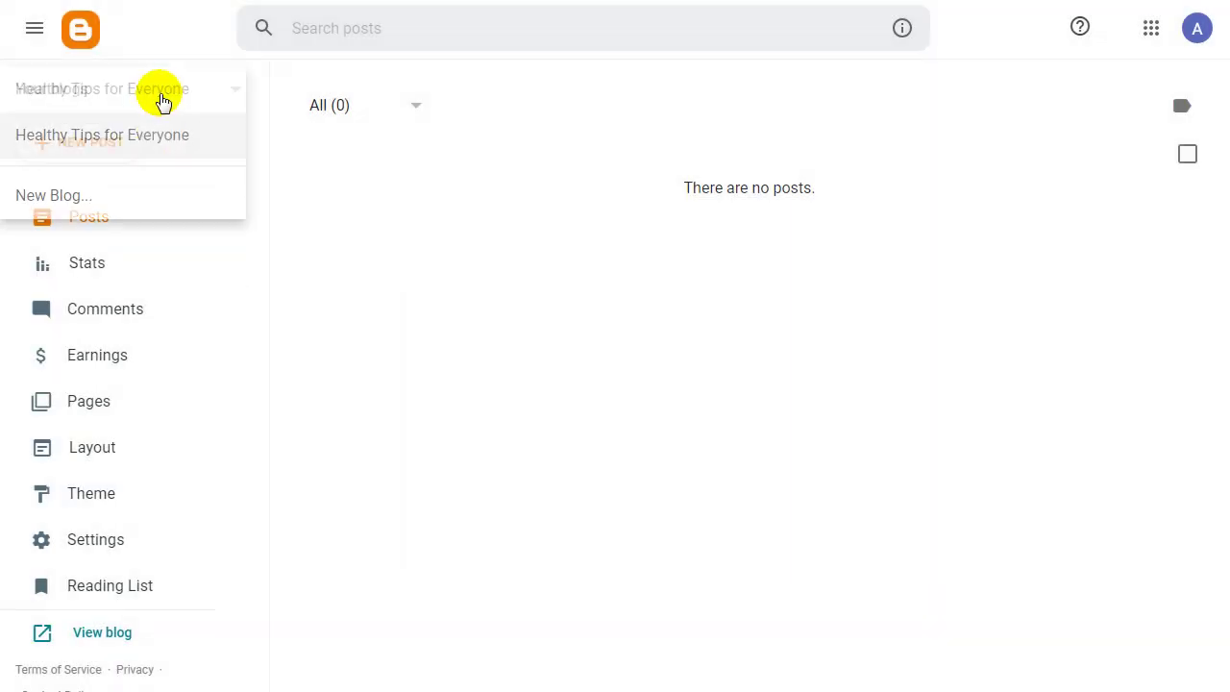
click(126, 139)
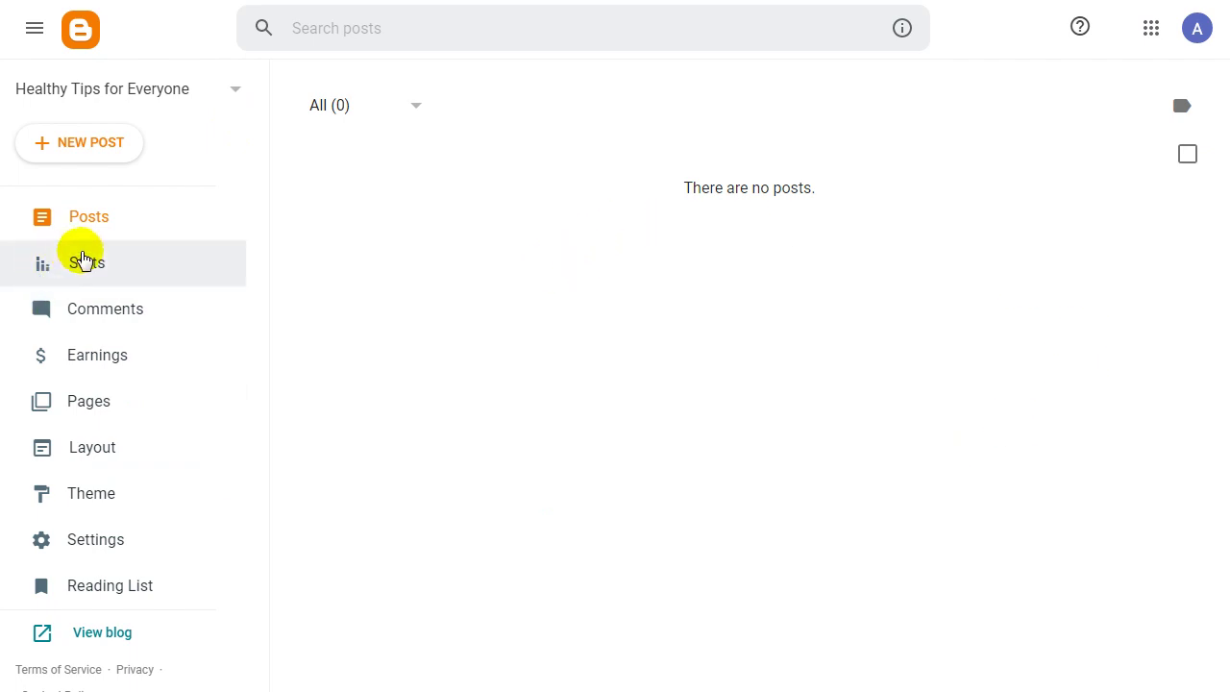
click(81, 219)
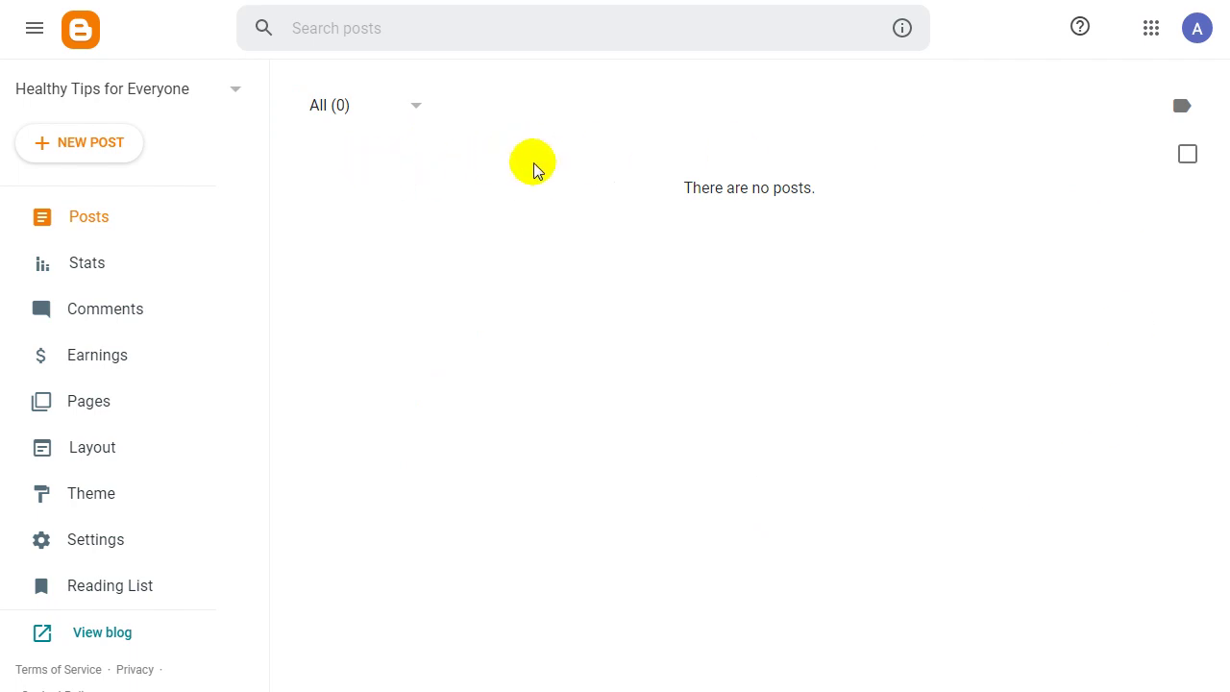
Open Stats and review the empty cards and time periods, keeping Last 7 days.
click(86, 278)
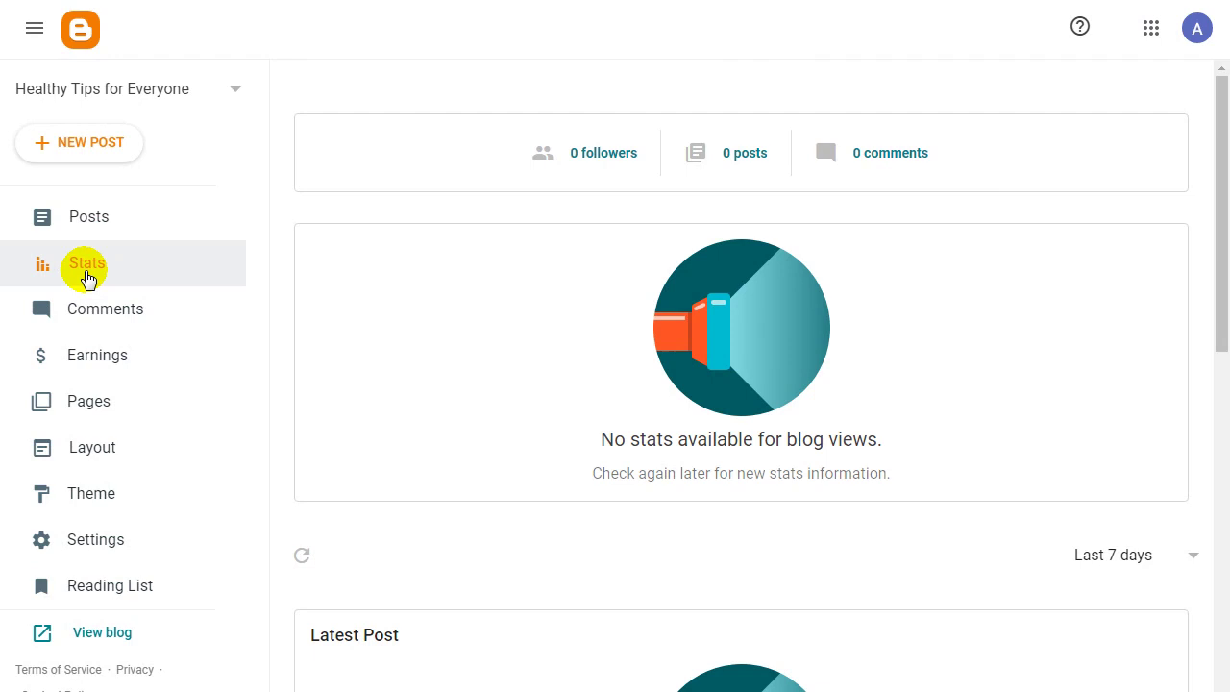
mouse_move(1217, 158)
mouse_down()
mouse_move(1226, 287)
mouse_move(1226, 142)
mouse_up()
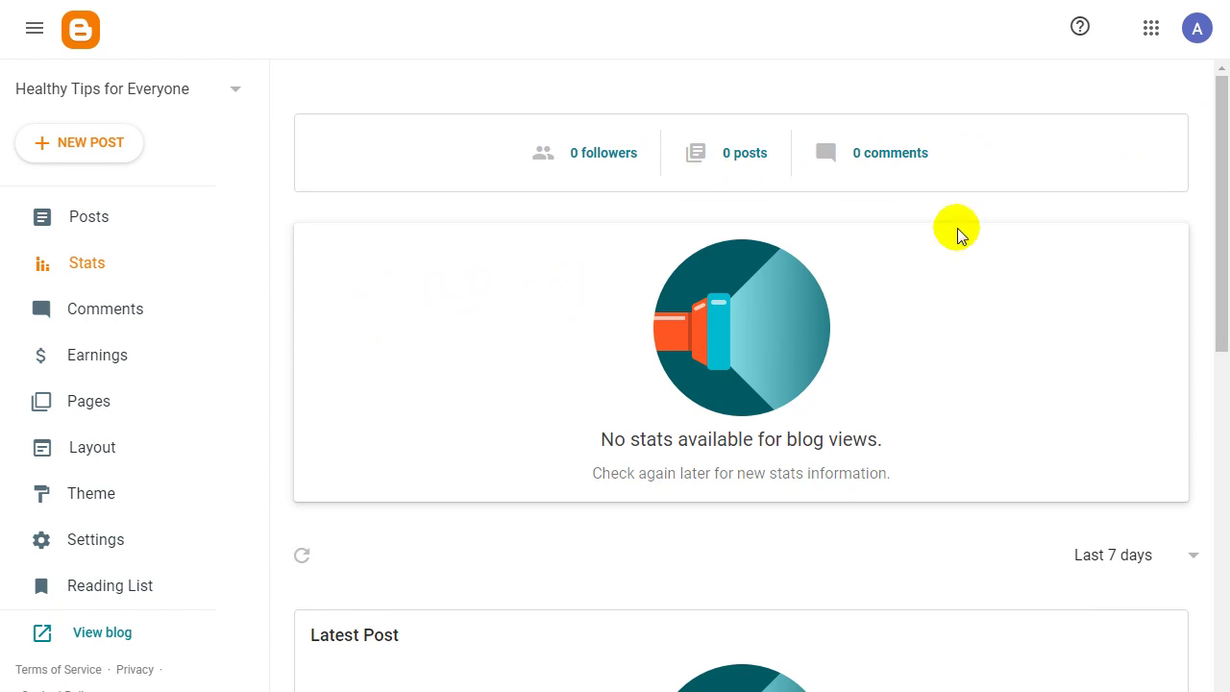
drag(1217, 187, 1217, 355)
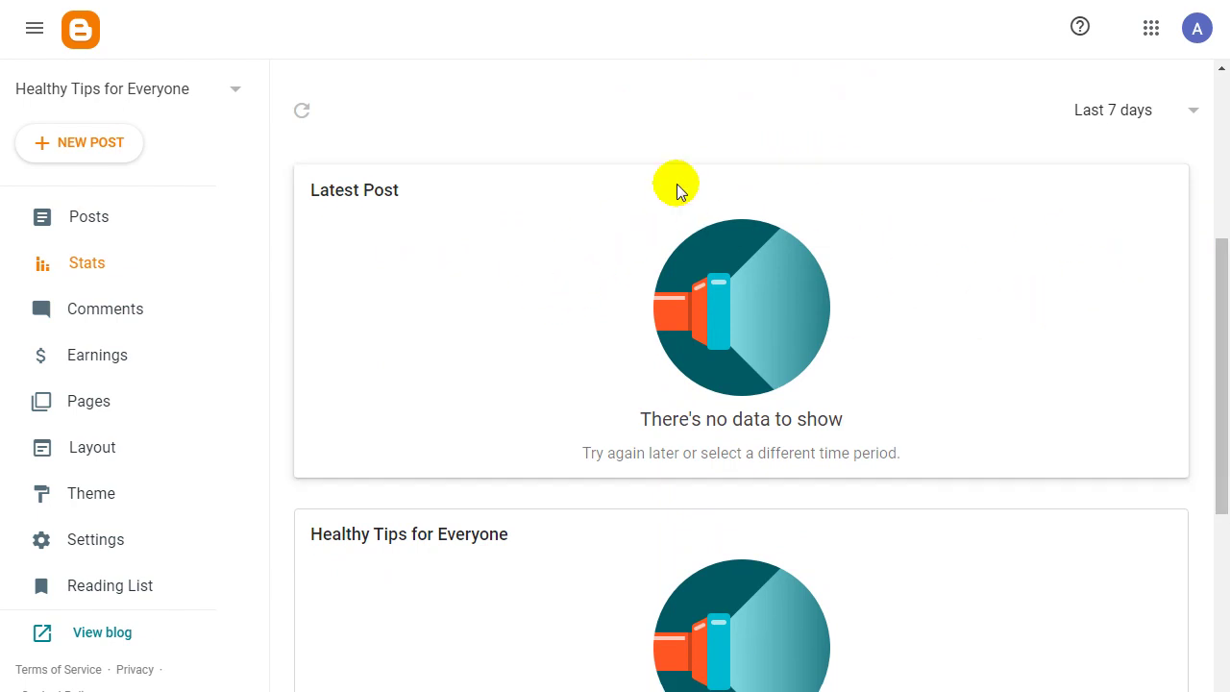
click(1178, 125)
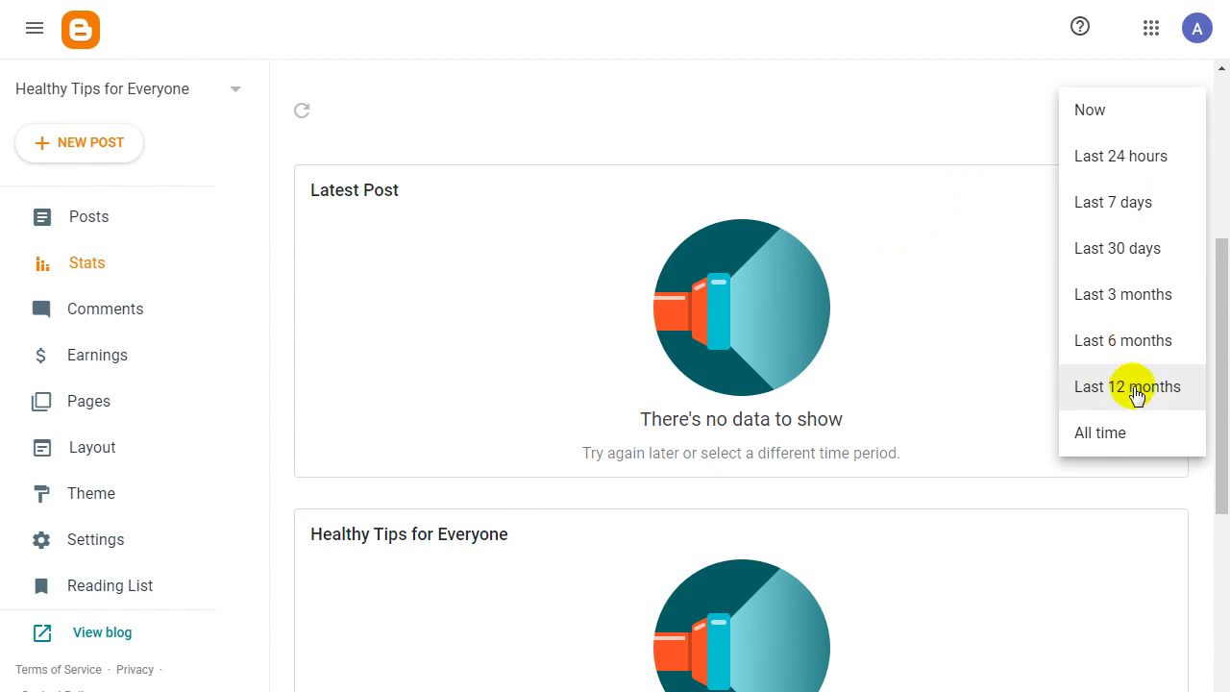
click(961, 356)
drag(1218, 335, 1222, 537)
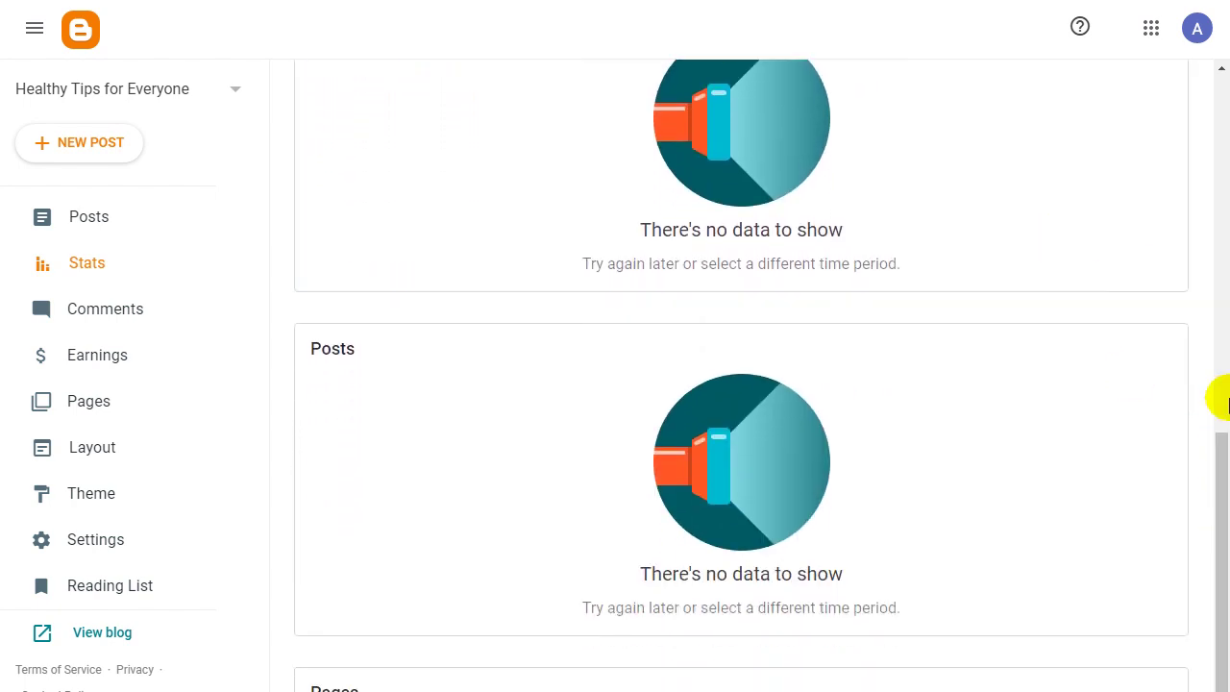
drag(1219, 448, 1223, 27)
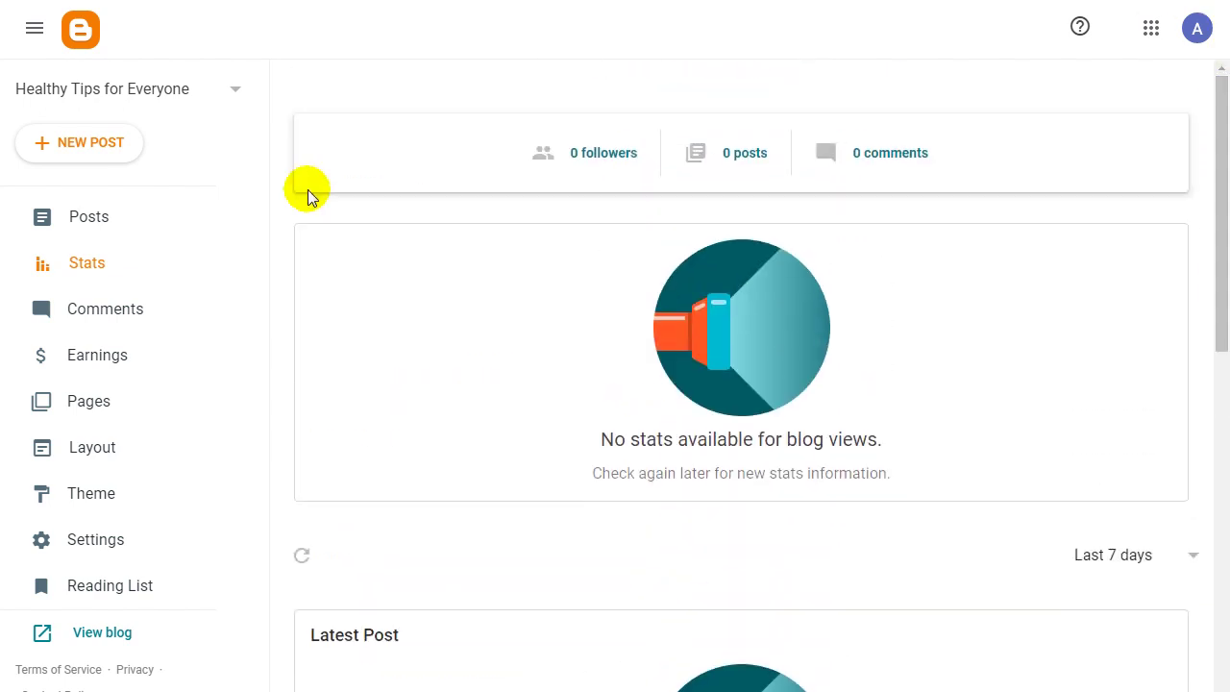
mouse_move(1217, 131)
mouse_down()
mouse_move(1217, 497)
mouse_move(1223, 63)
mouse_up()
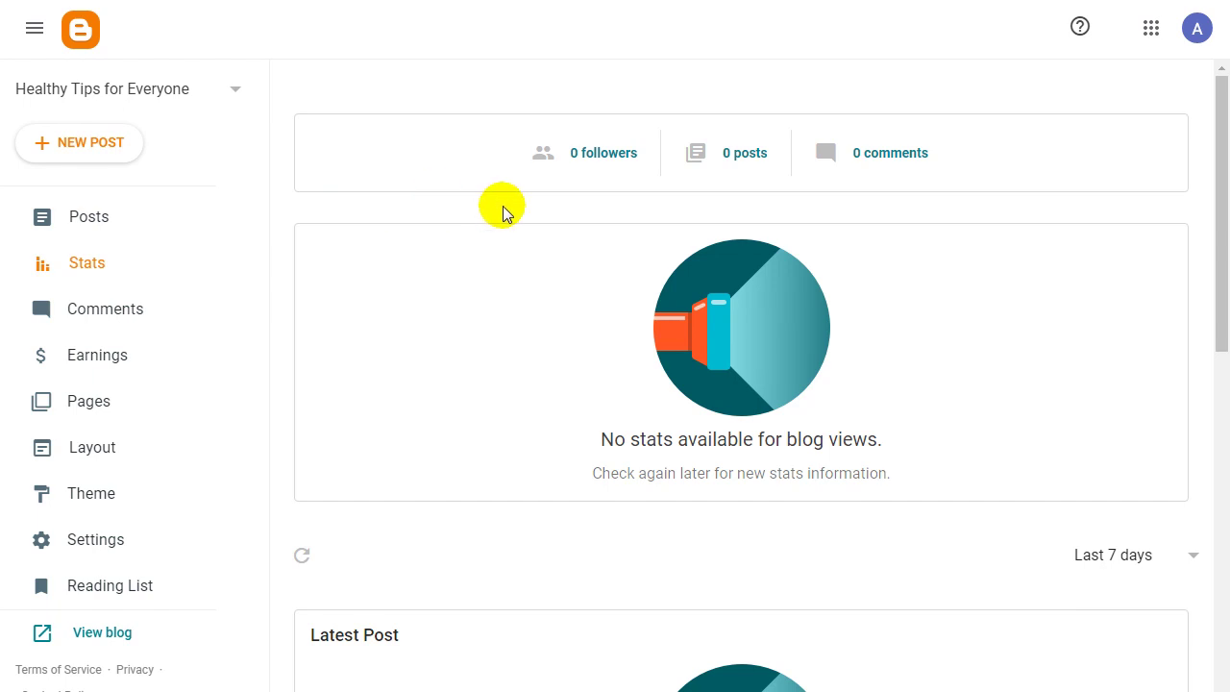
mouse_move(1220, 186)
mouse_down()
mouse_move(1222, 431)
mouse_move(1223, 142)
mouse_up()
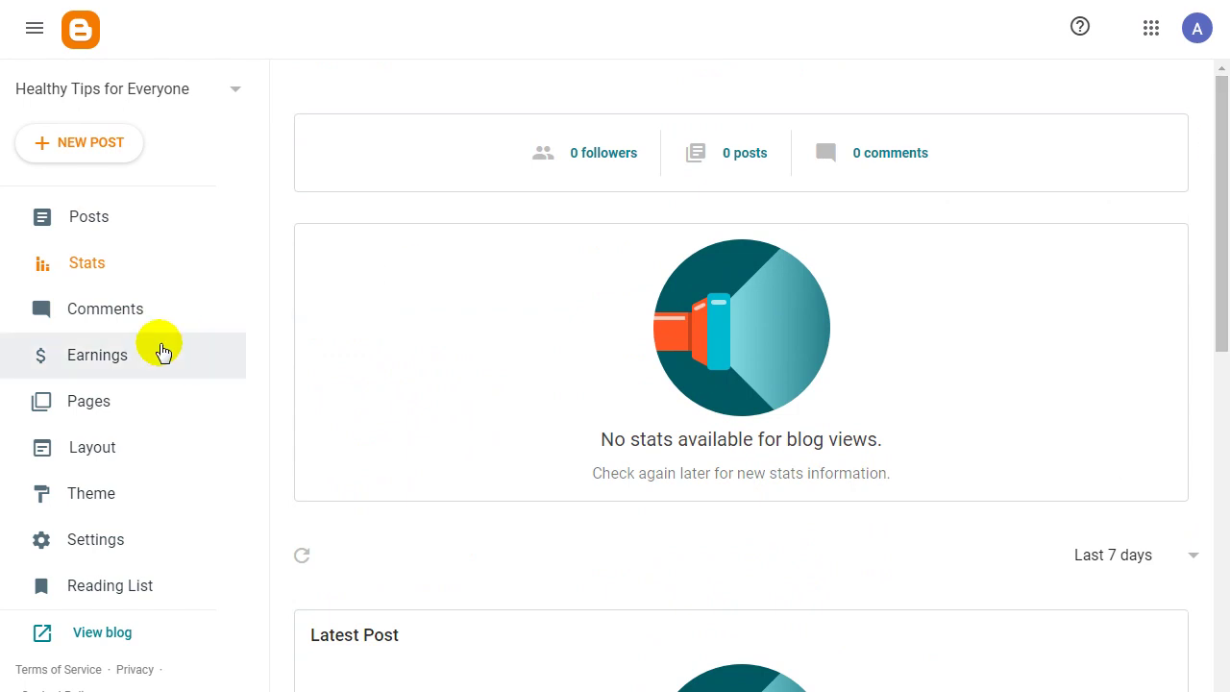
View the Comments and Earnings (AdSense) pages, switching between dashboard and live blog tabs.
click(96, 312)
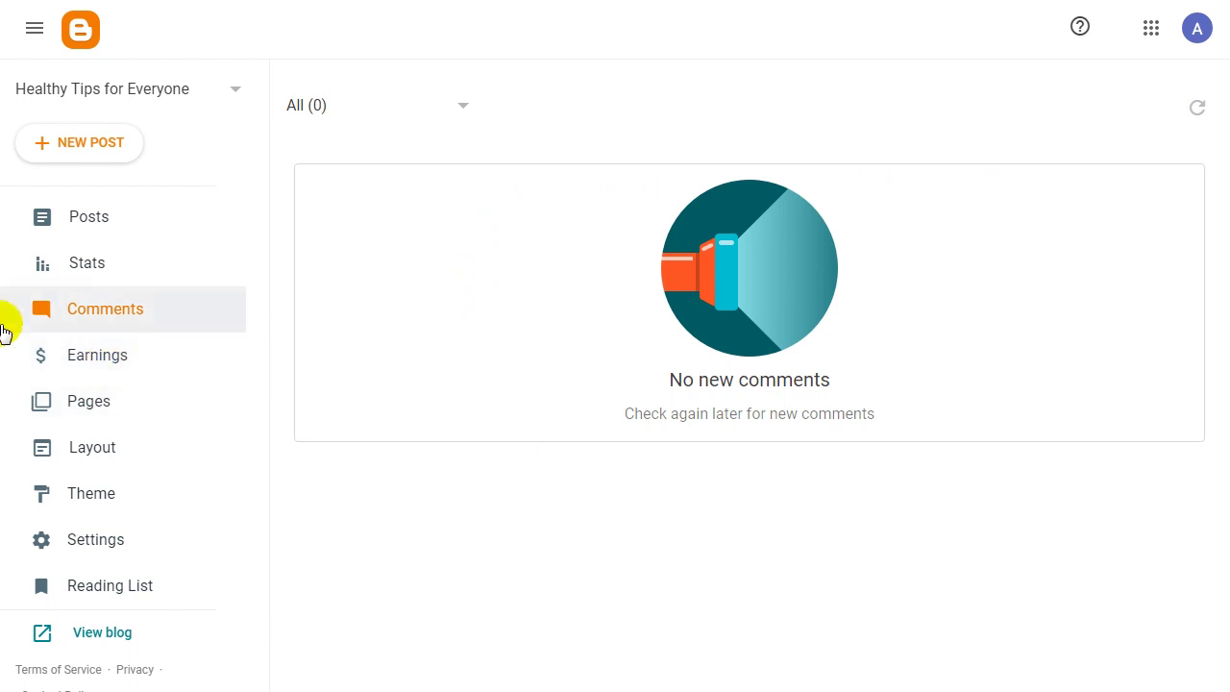
click(109, 358)
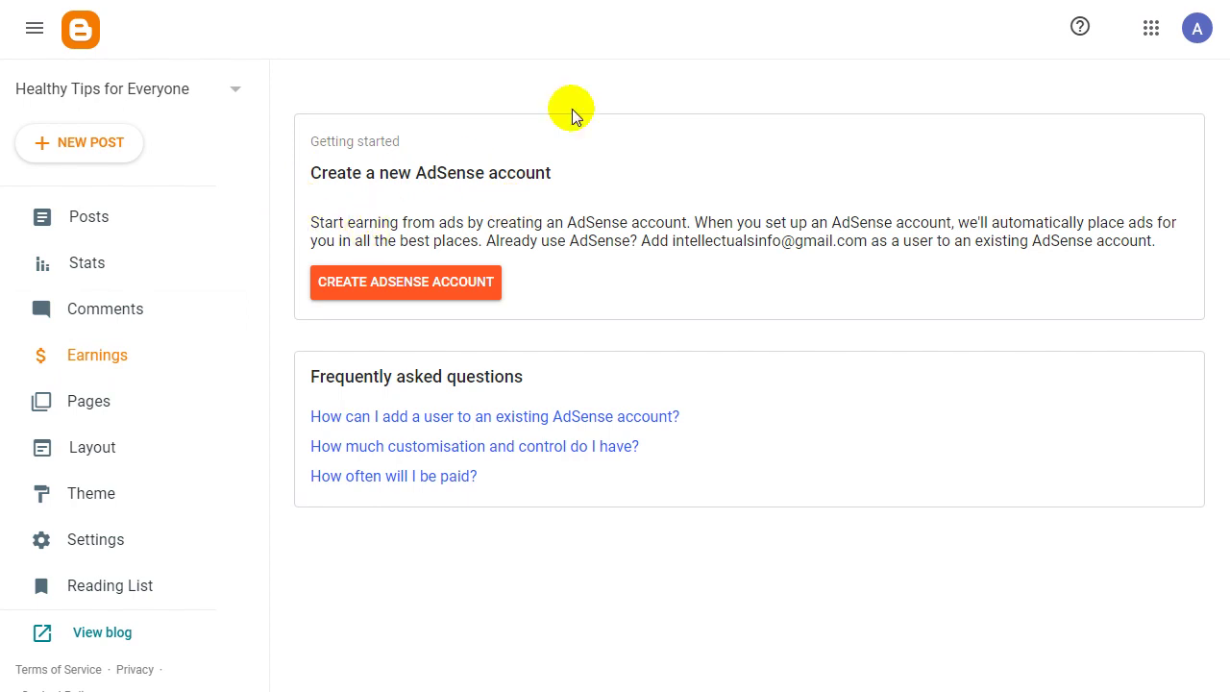
click(615, 0)
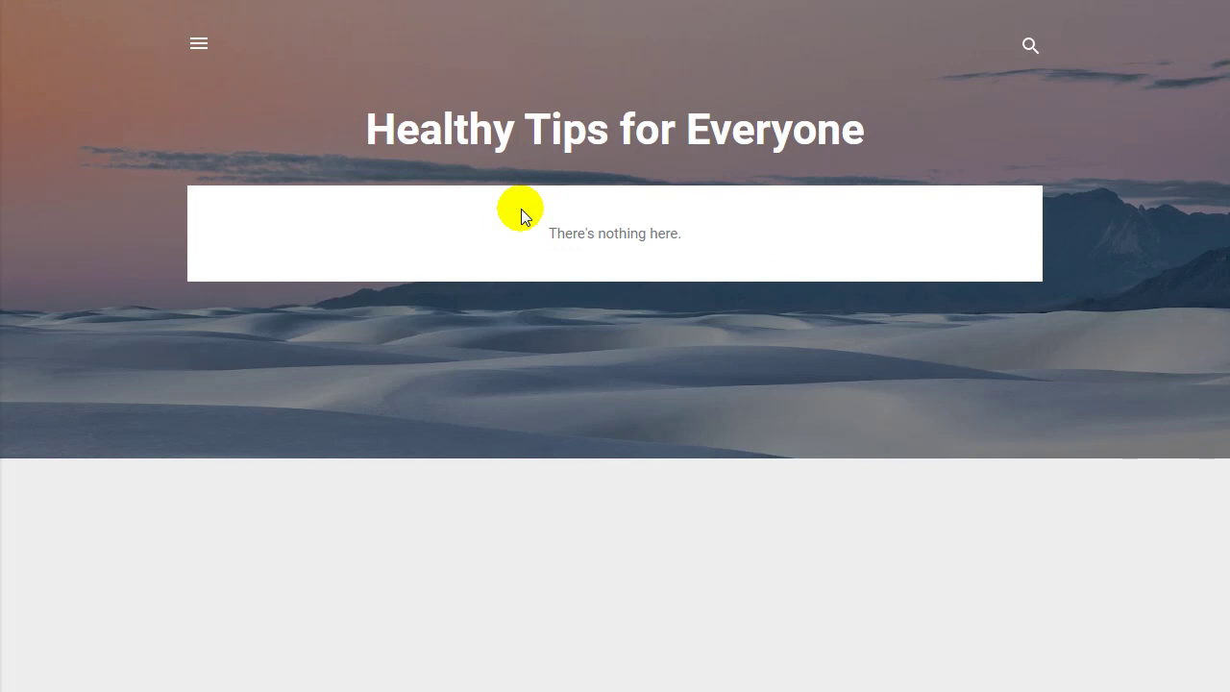
click(435, 2)
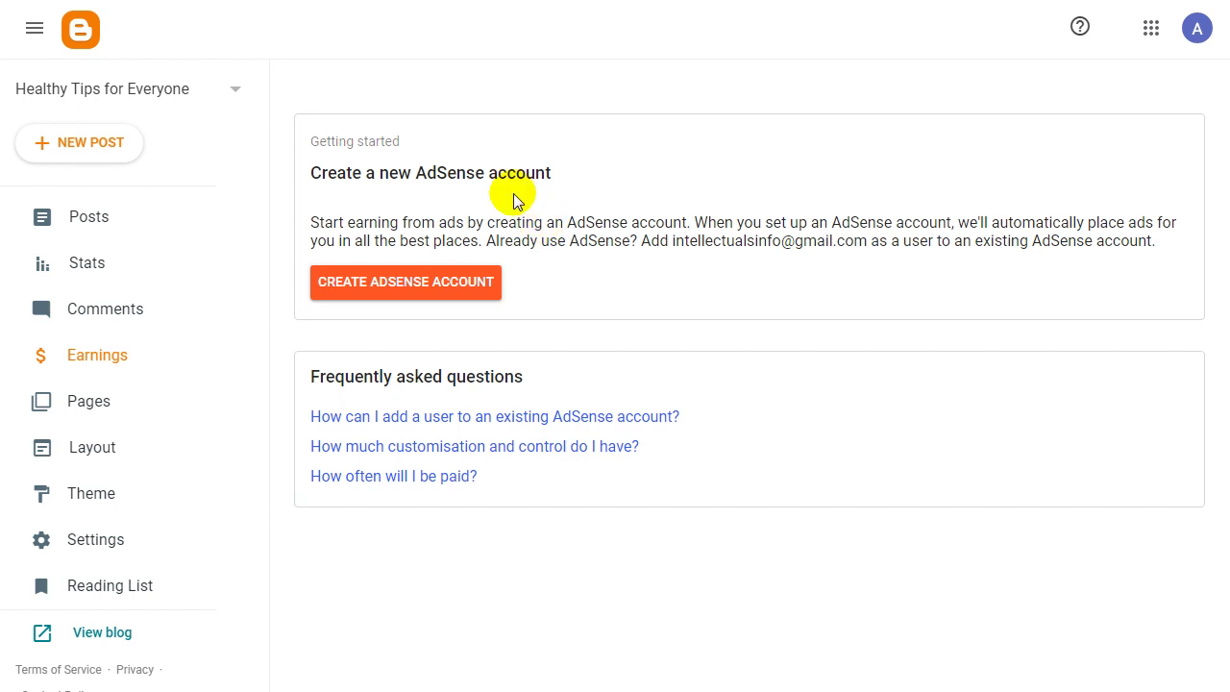
click(509, 0)
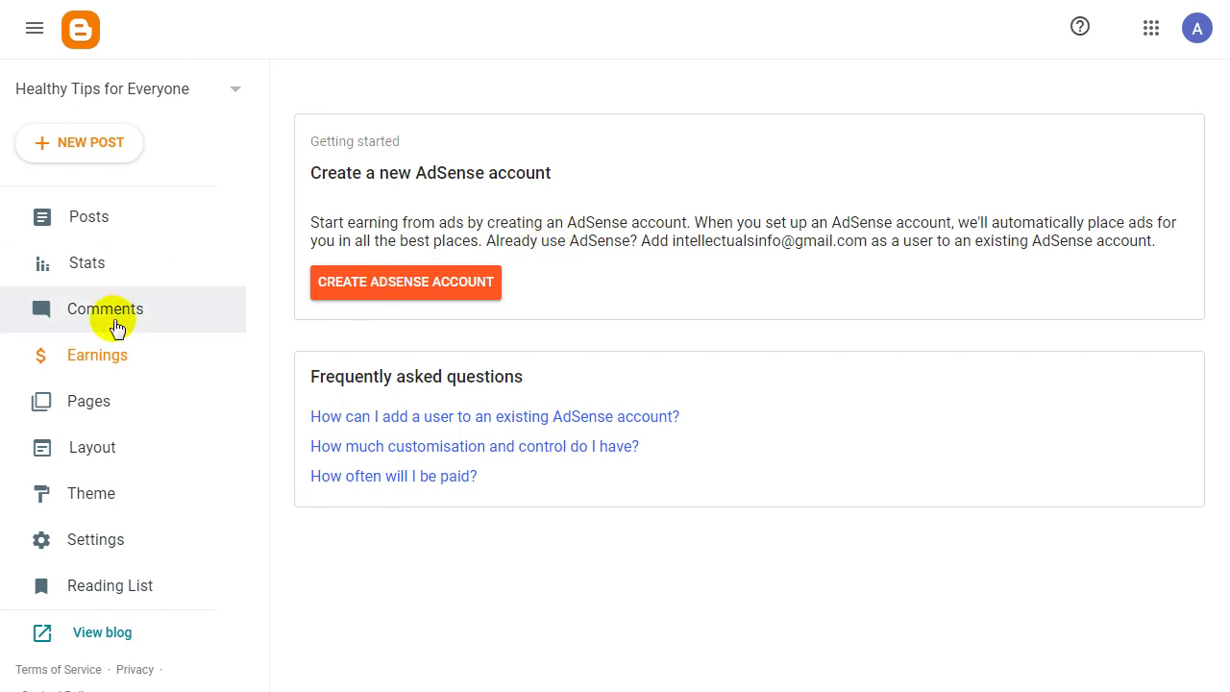
click(101, 632)
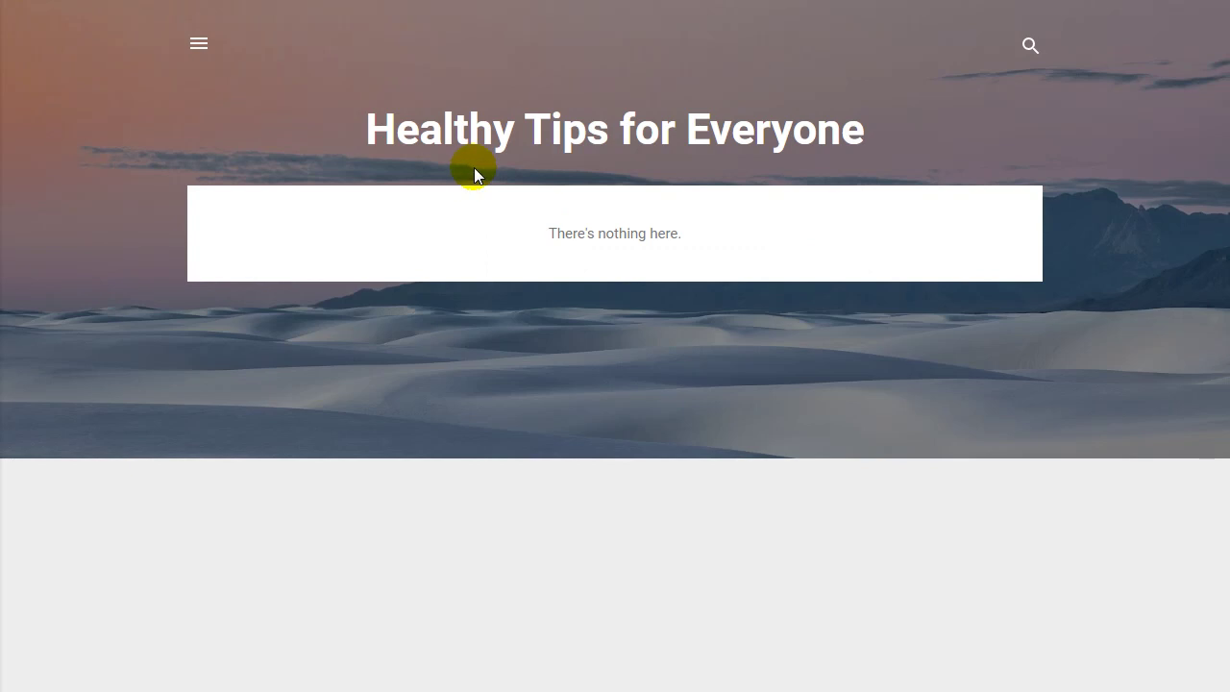
Toggle the blog's side drawer, then go to the empty Pages list (All 0).
click(196, 43)
click(422, 133)
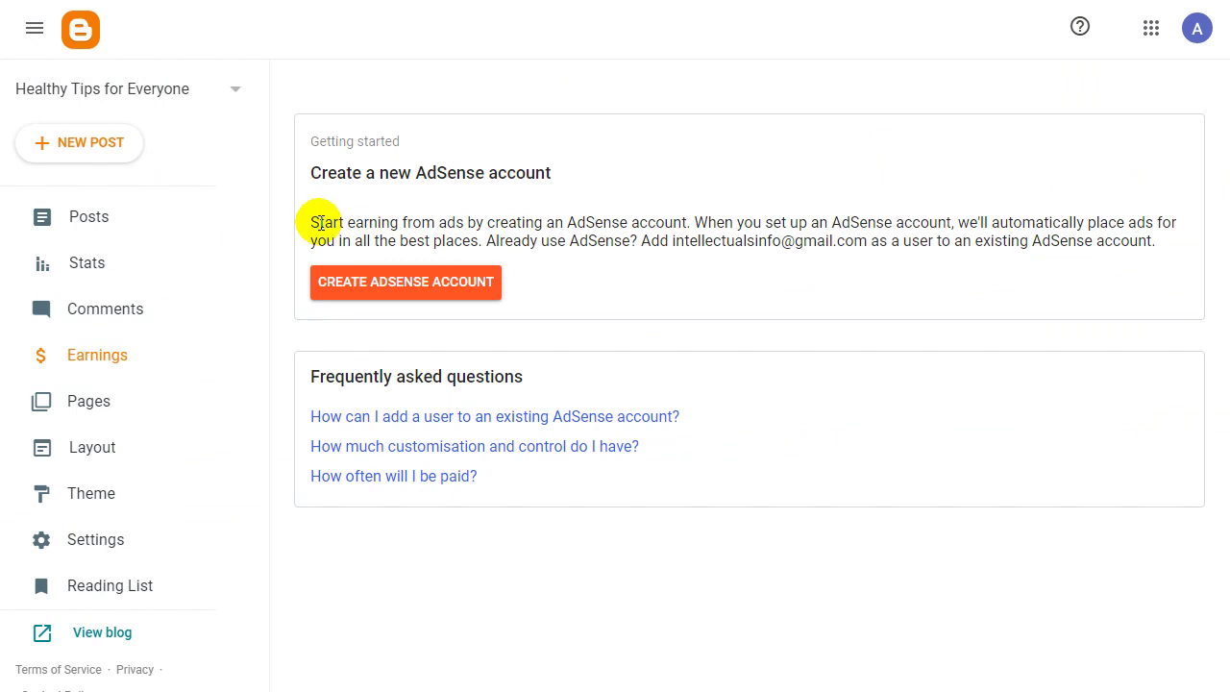
drag(322, 223, 985, 239)
click(985, 239)
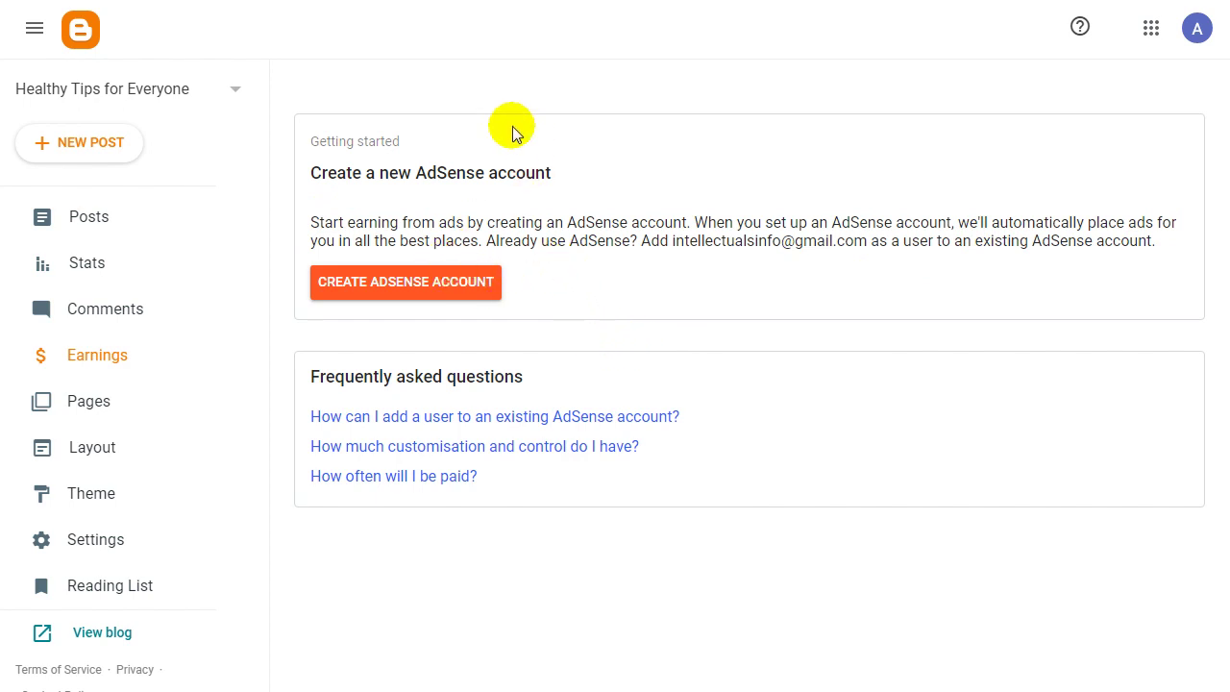
click(90, 405)
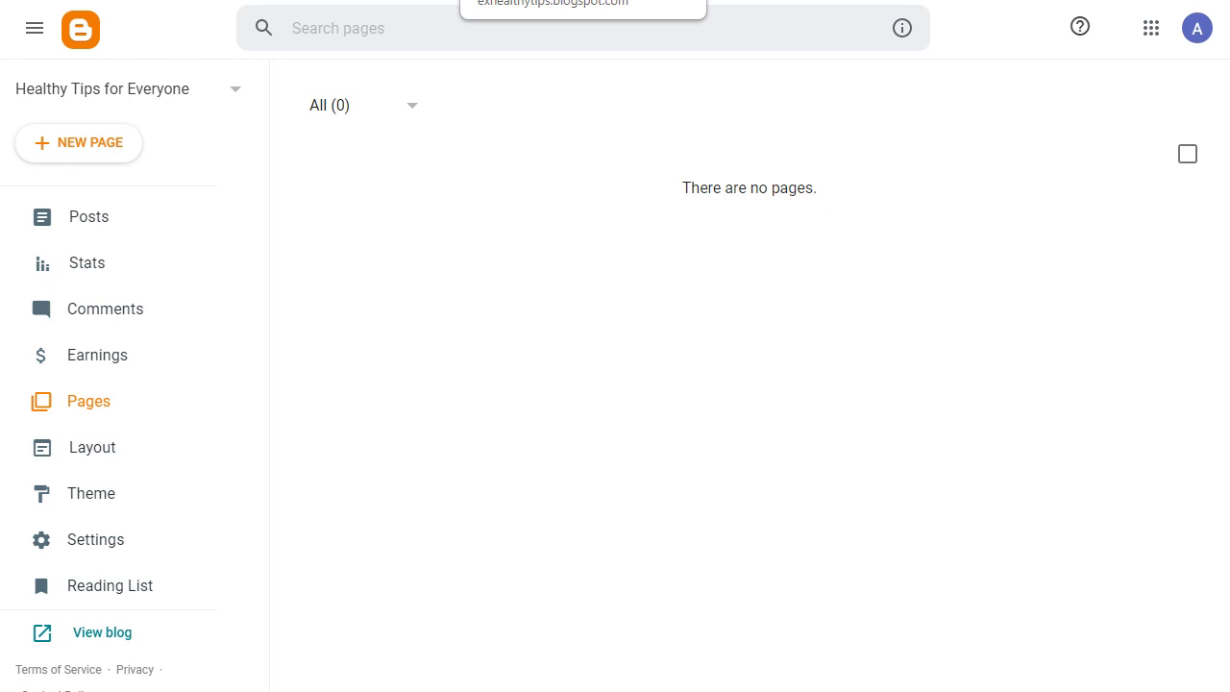
Check the live blog tab, then open the Layout page with its gadget sections.
click(540, 0)
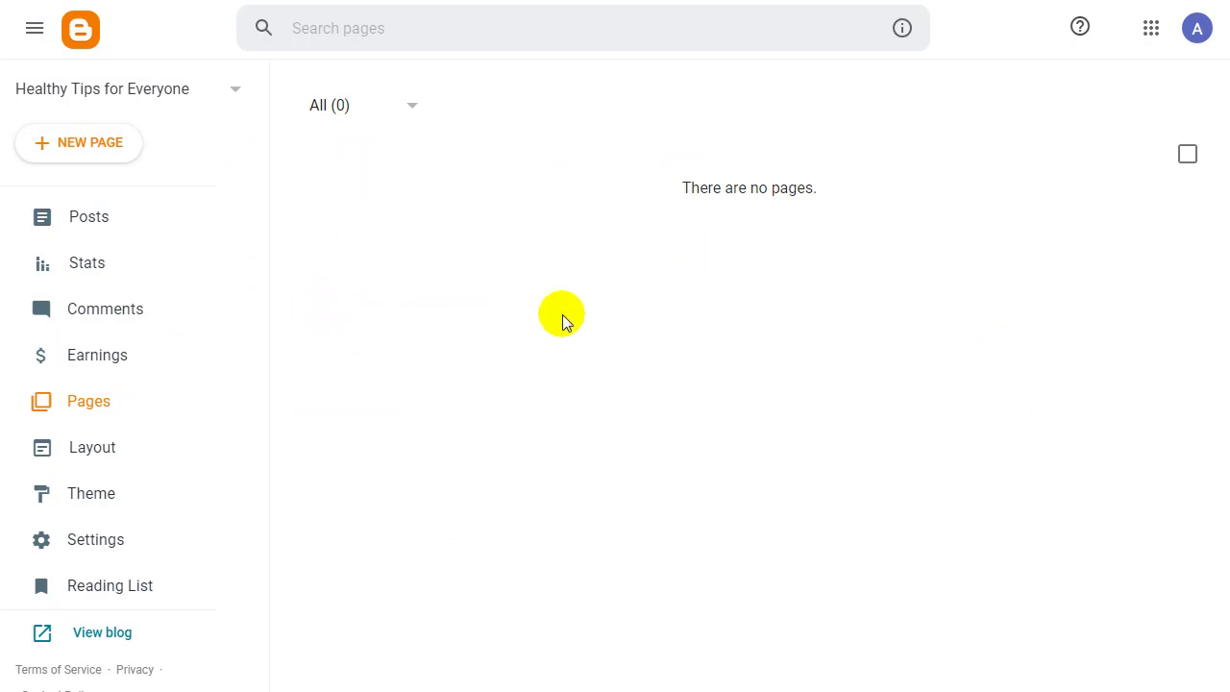
click(94, 451)
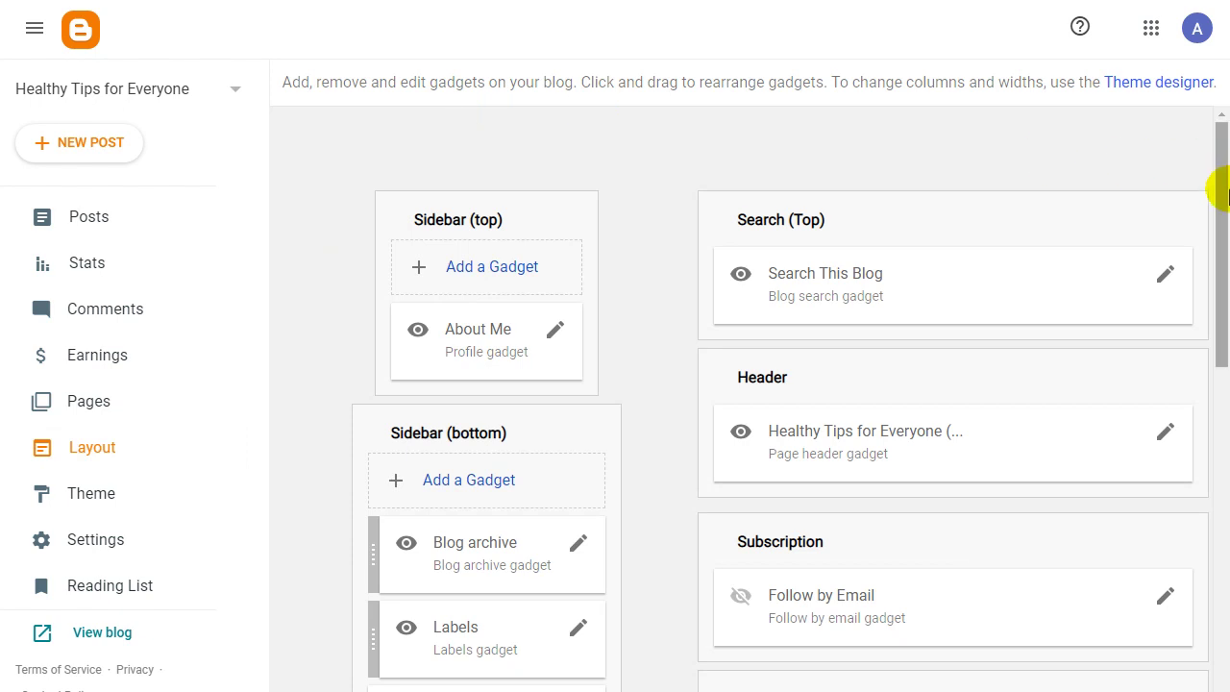
Browse the 26 gadgets available for Sidebar (top) without adding any.
scroll(1126, 182, down, 2)
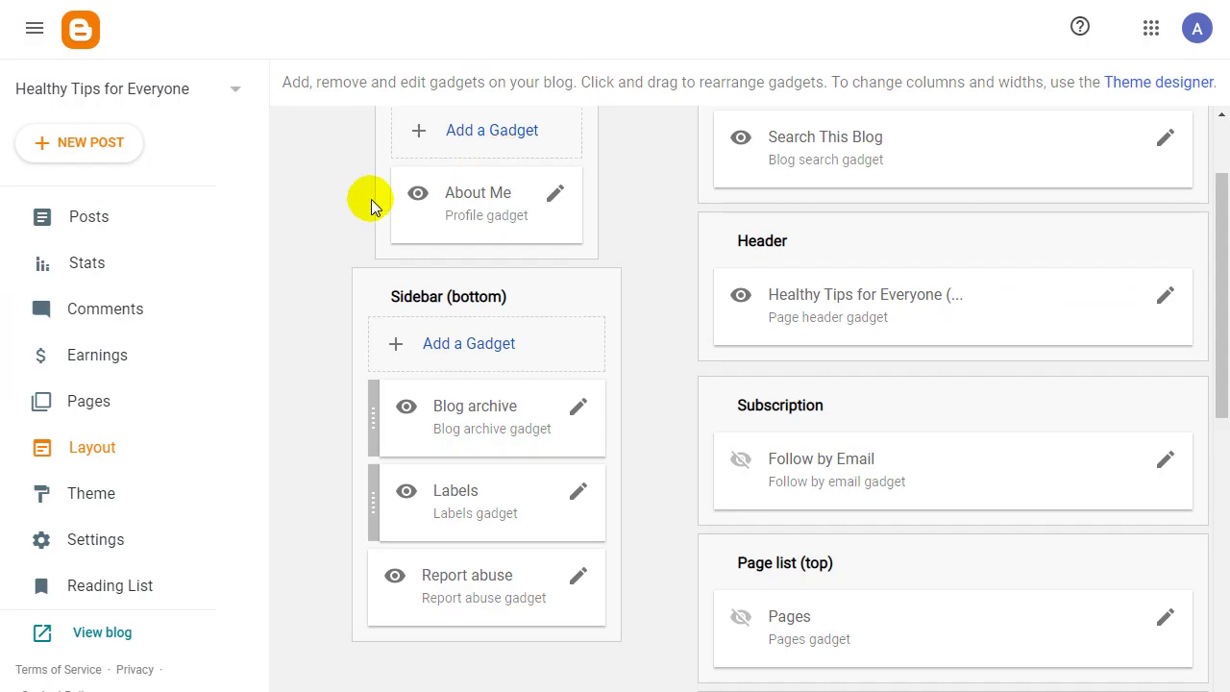
scroll(374, 200, up, 2)
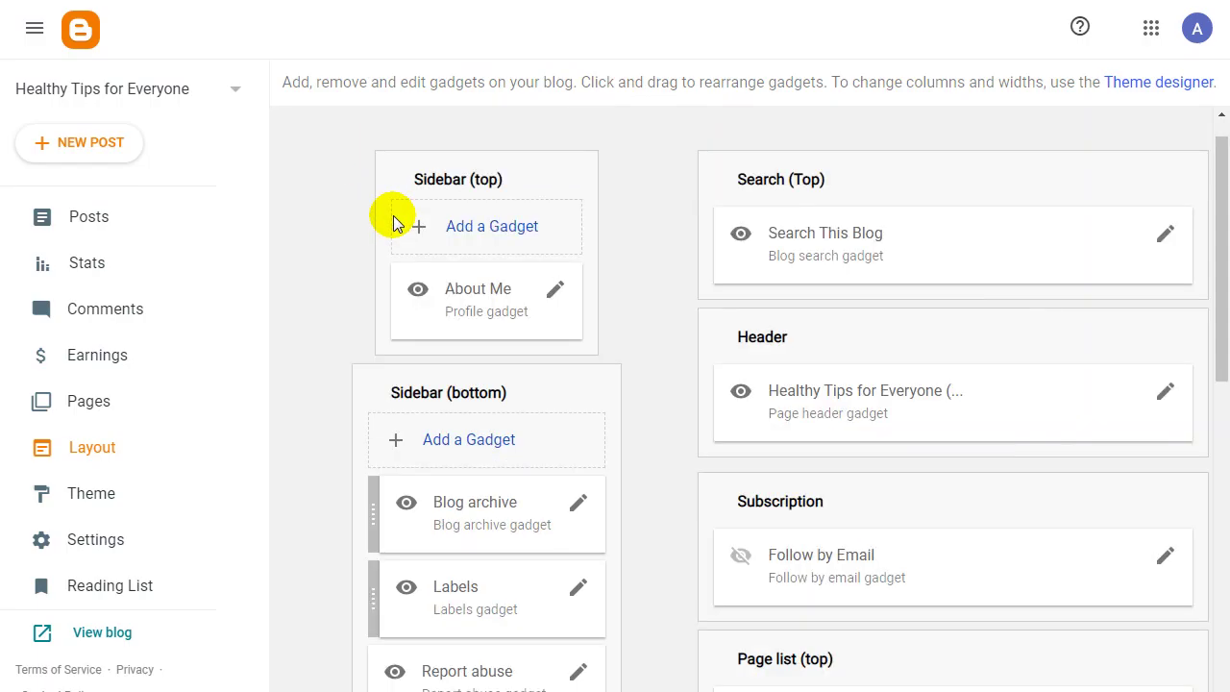
click(468, 229)
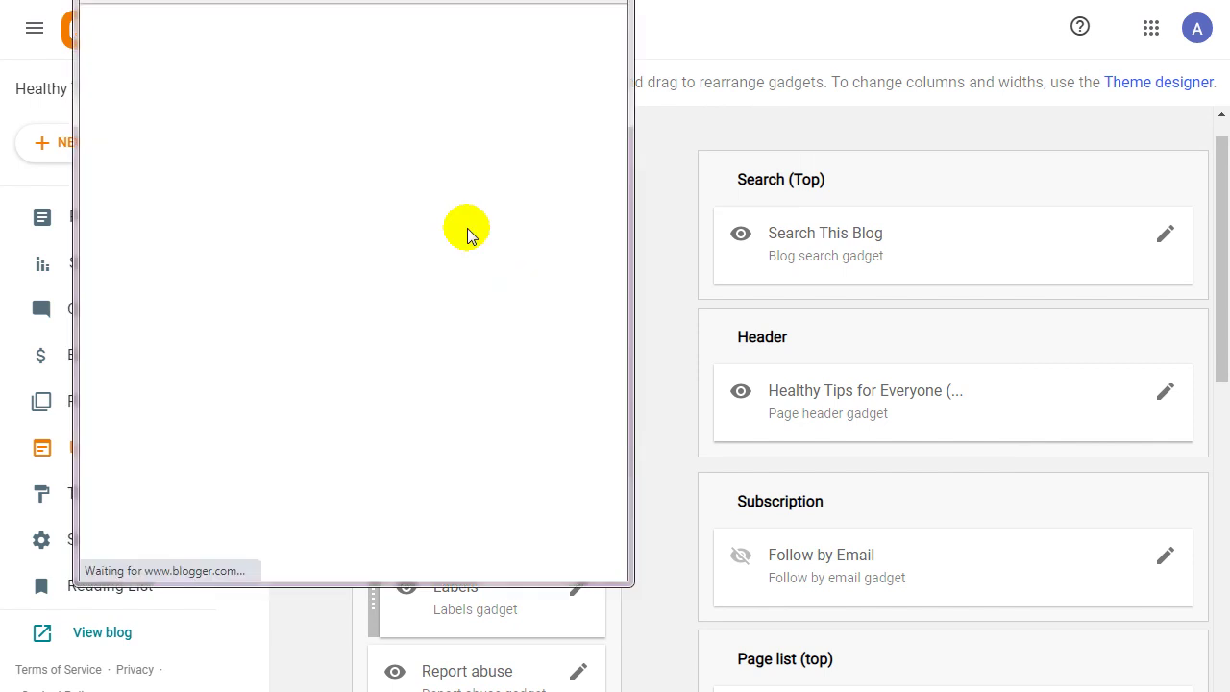
scroll(250, 184, down, 1)
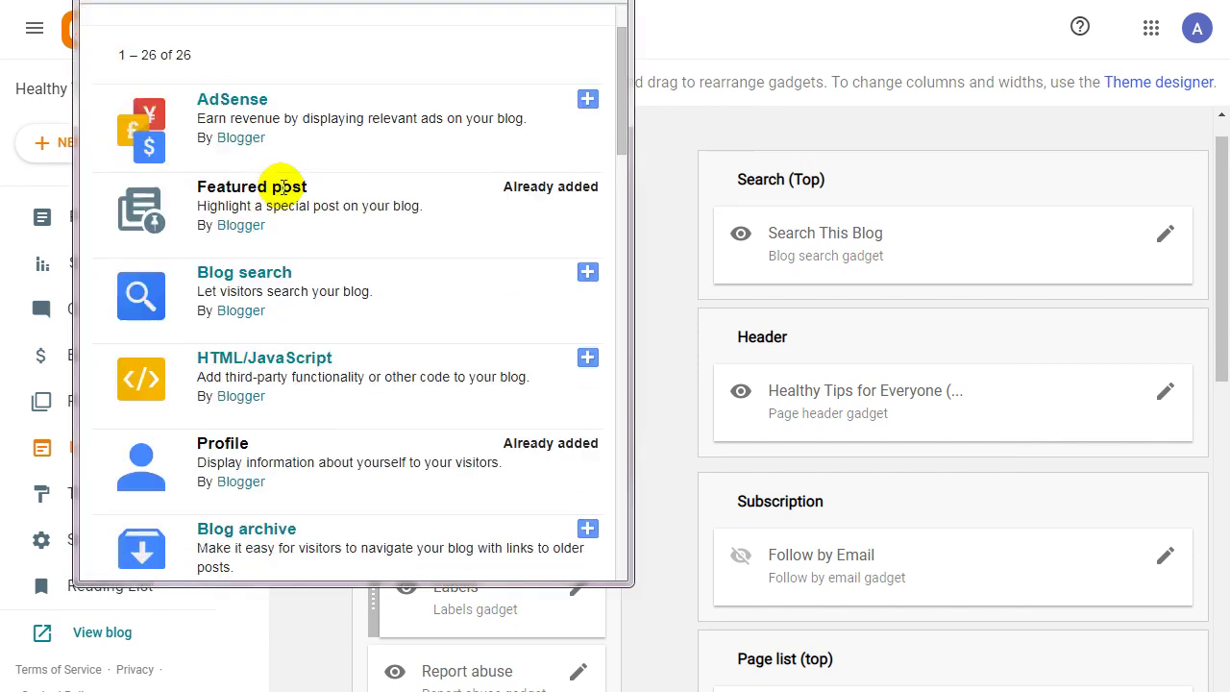
scroll(235, 179, down, 6)
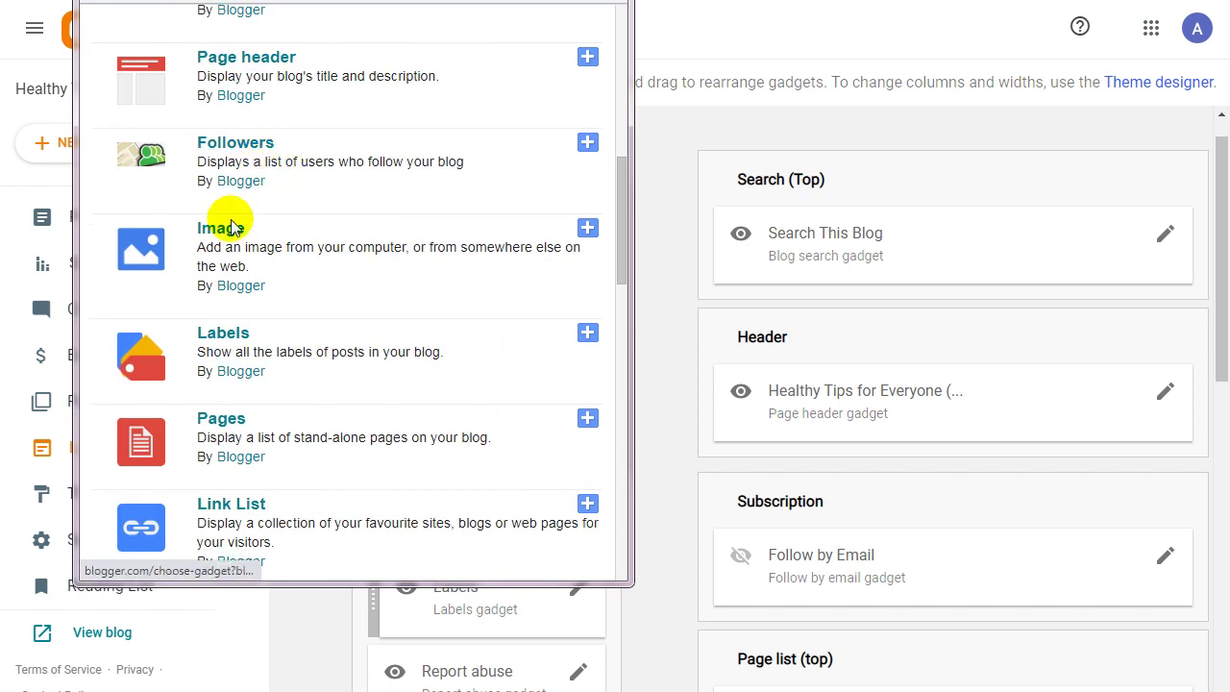
scroll(230, 240, down, 1)
scroll(241, 236, down, 2)
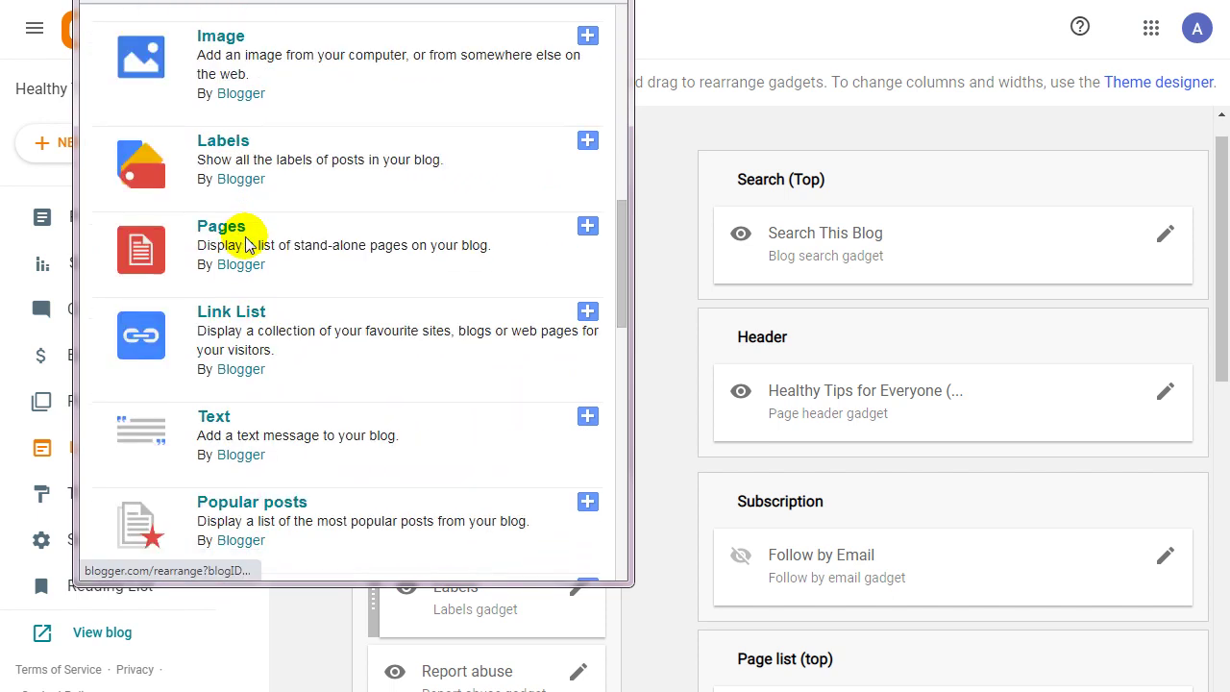
scroll(245, 255, down, 1)
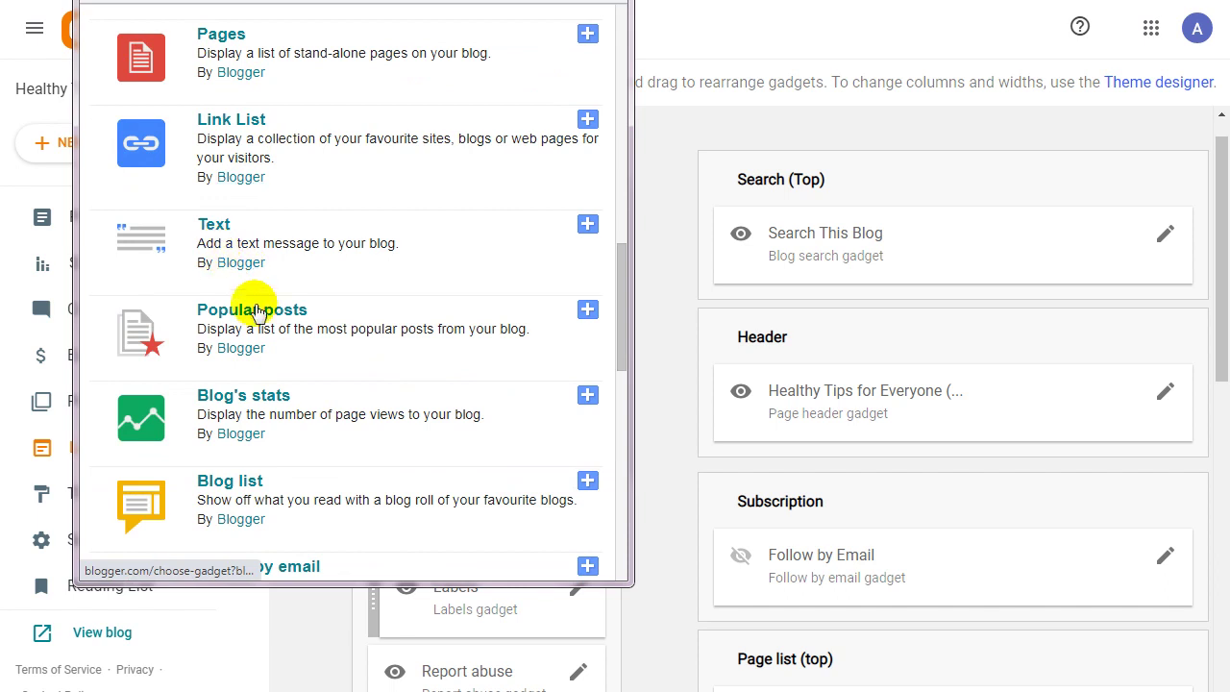
scroll(293, 346, down, 2)
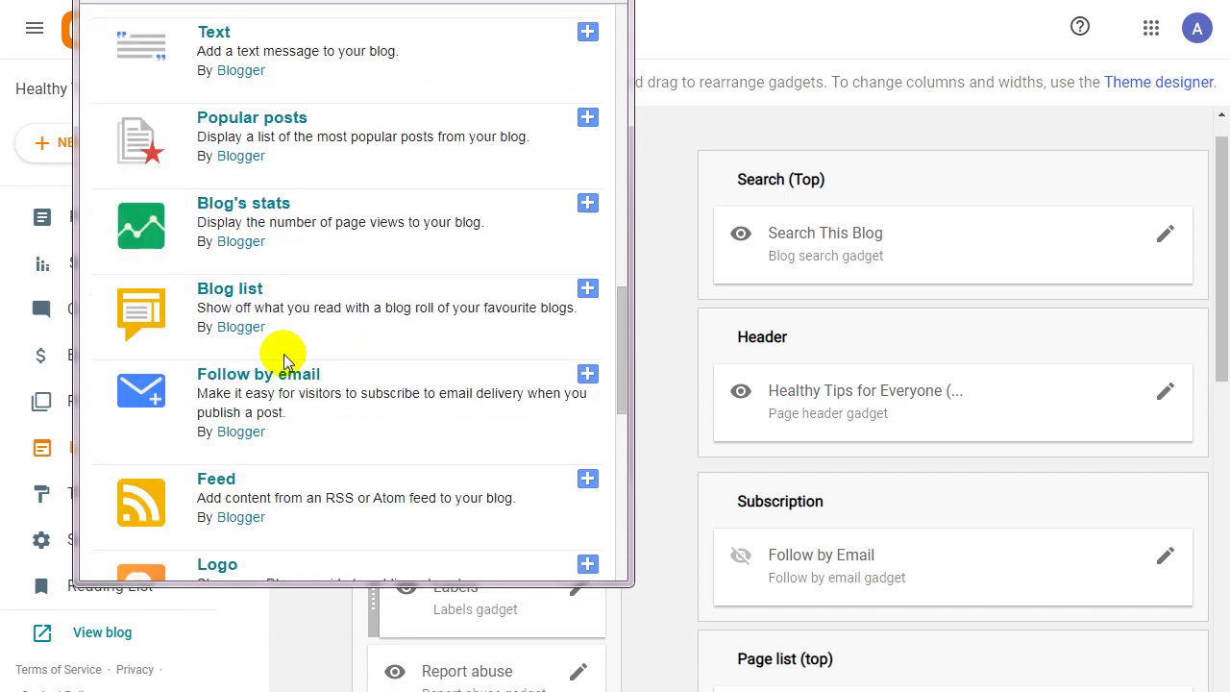
scroll(276, 298, down, 1)
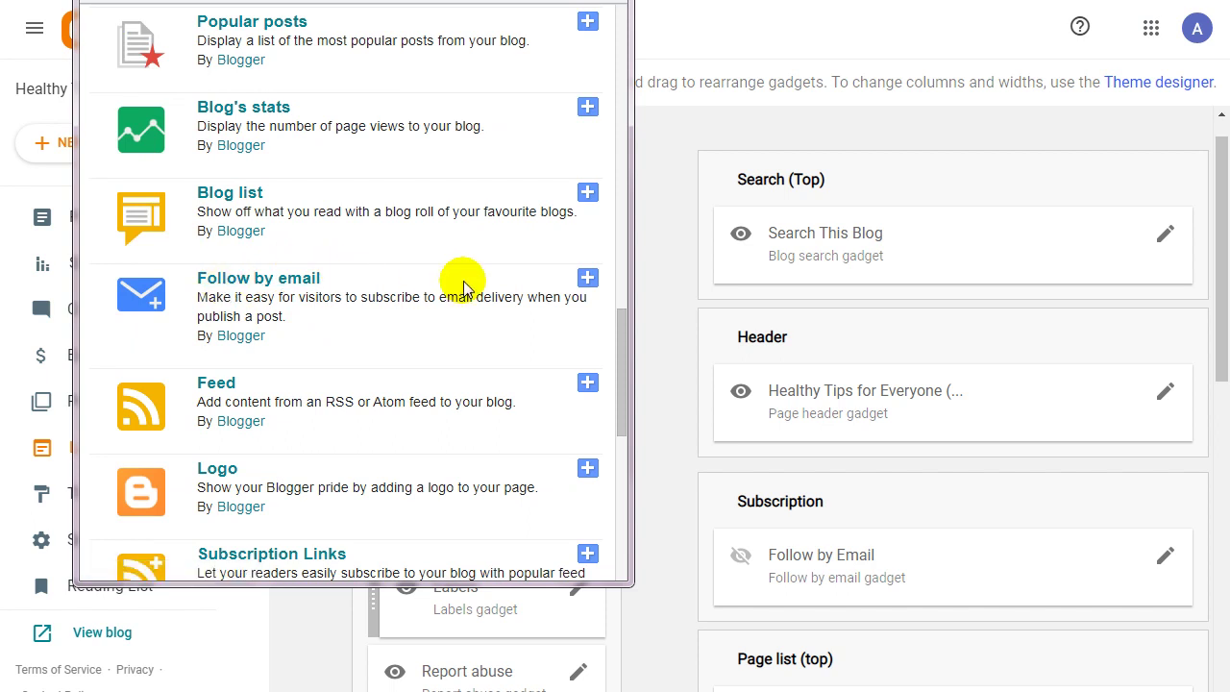
scroll(481, 334, down, 3)
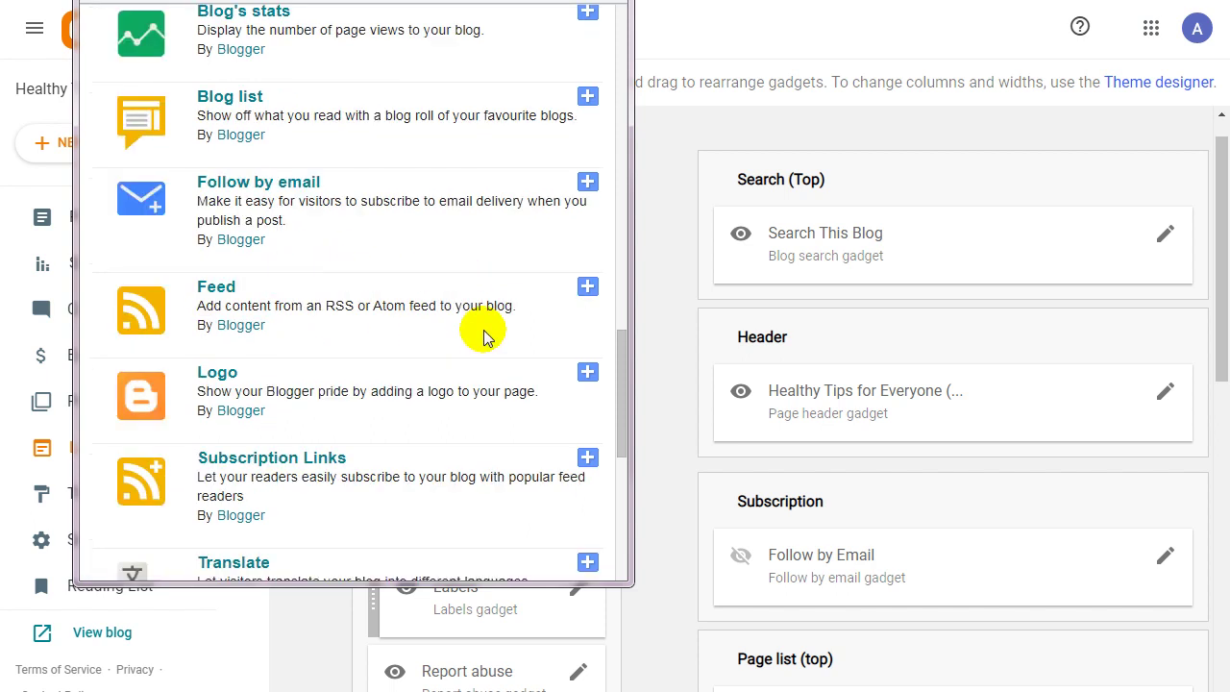
scroll(366, 253, down, 4)
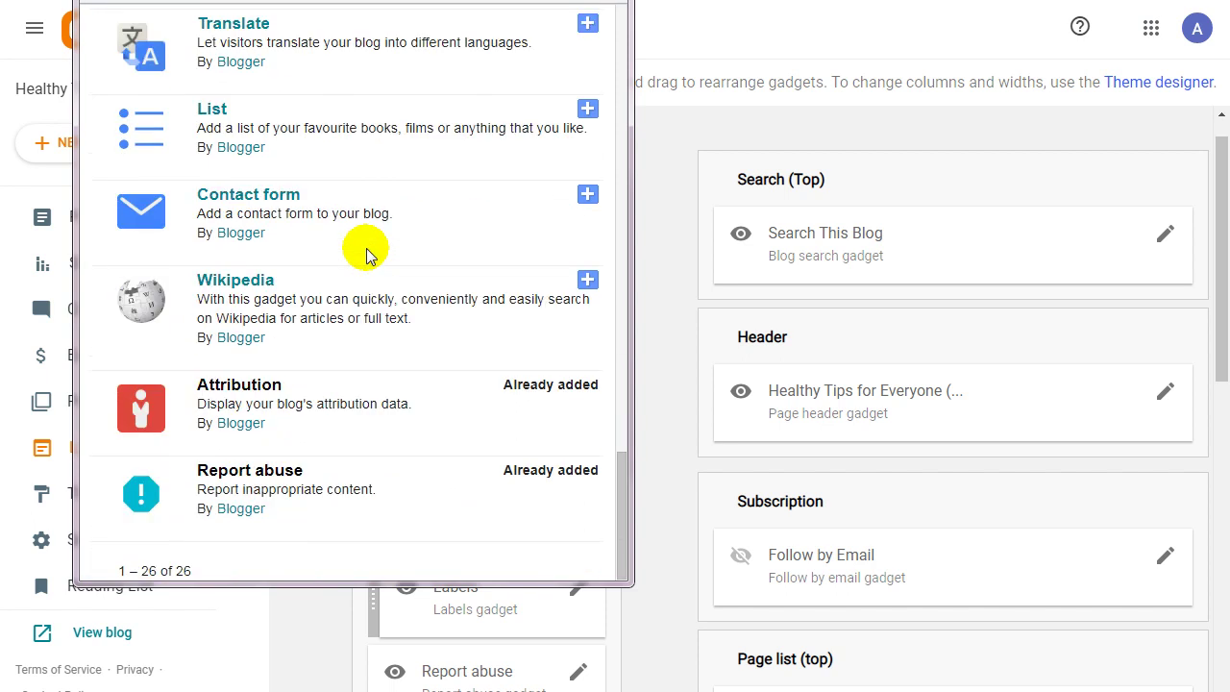
scroll(366, 253, up, 18)
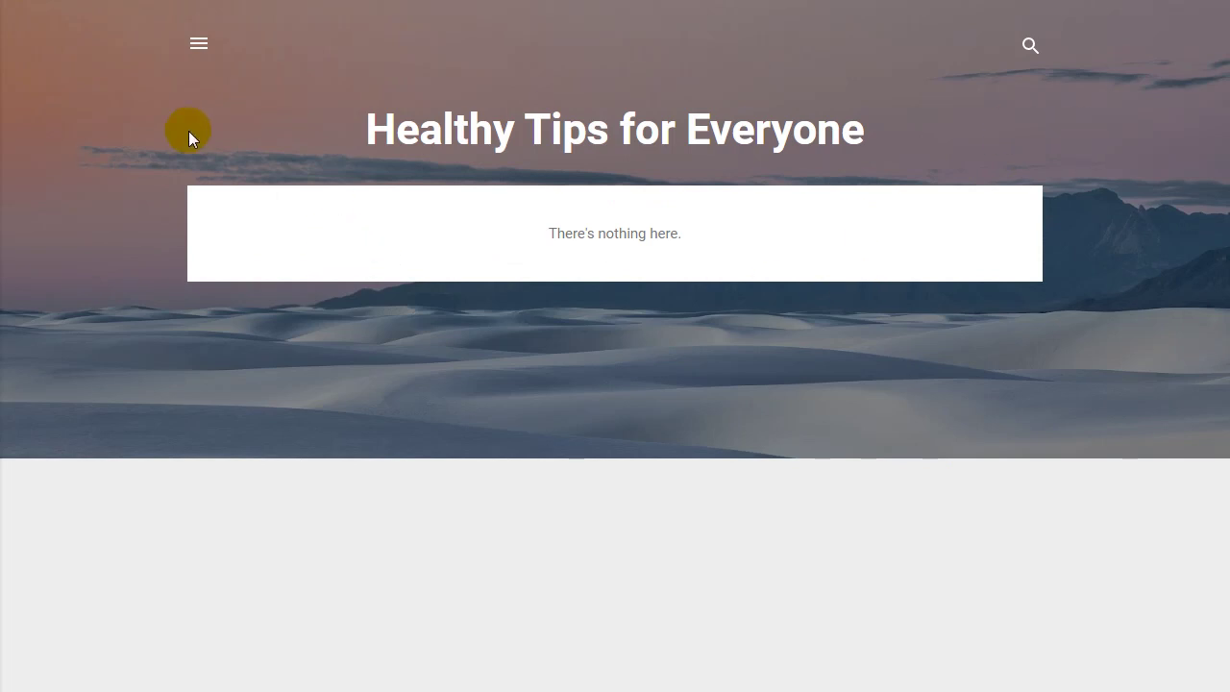
Toggle the live blog's side drawer and select, then deselect, the blog title.
click(205, 40)
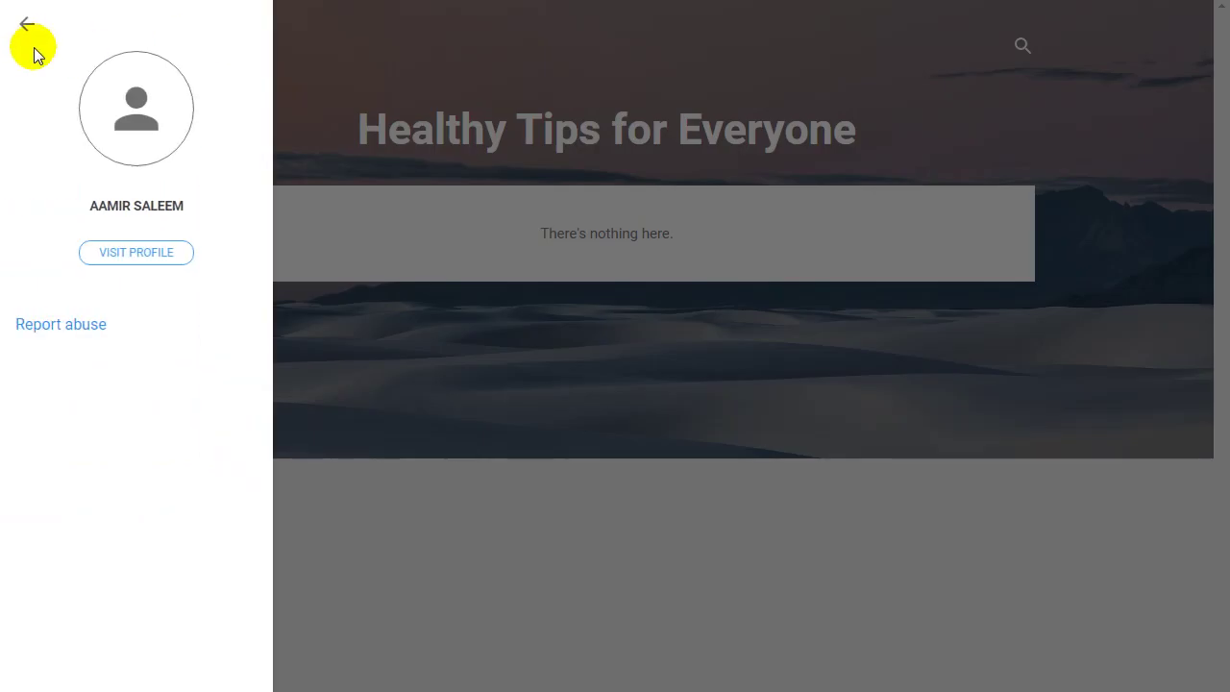
click(27, 27)
mouse_move(368, 130)
mouse_down()
mouse_move(701, 144)
mouse_move(858, 131)
mouse_up()
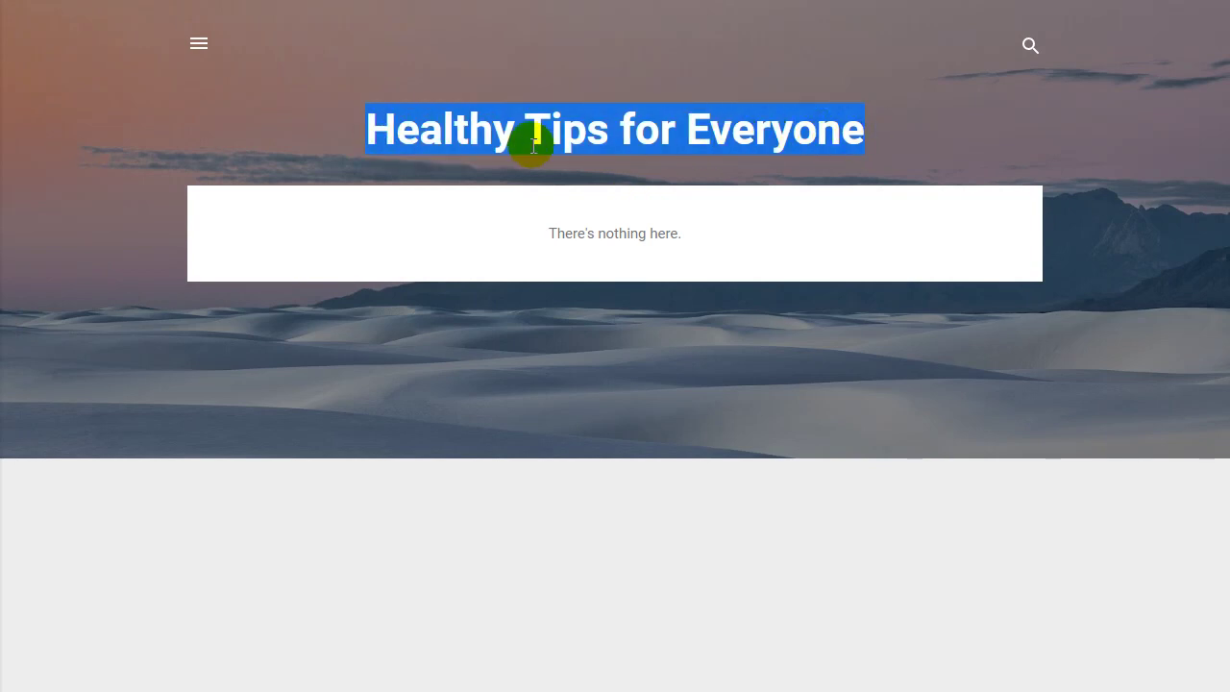
click(368, 129)
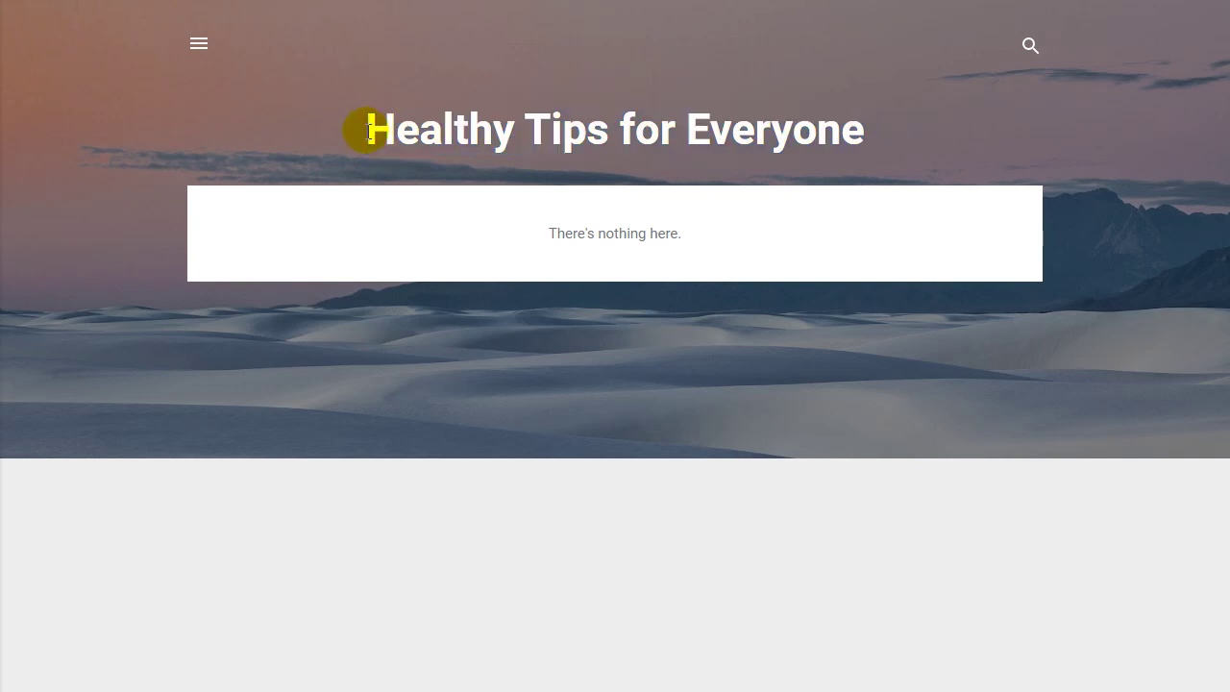
mouse_move(376, 126)
mouse_down()
mouse_move(804, 138)
mouse_move(865, 120)
mouse_up()
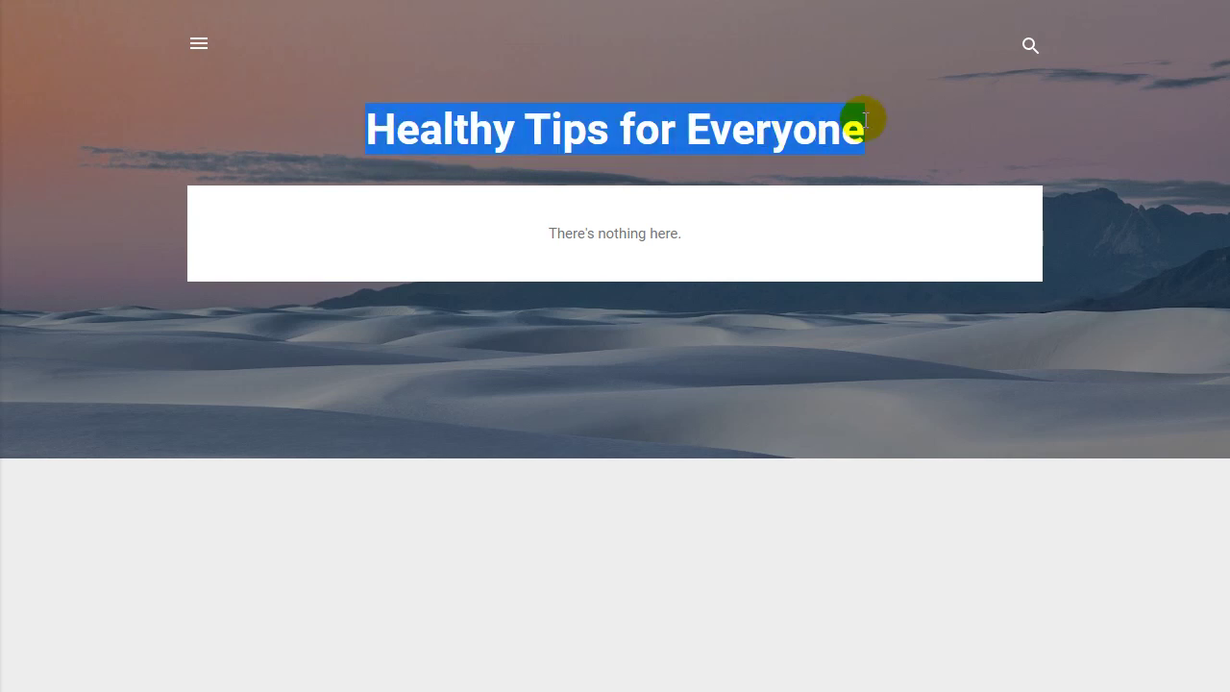
click(865, 119)
Return to the Layout tab and open the Theme page showing Contempo Light.
key(ctrl+shift+Tab)
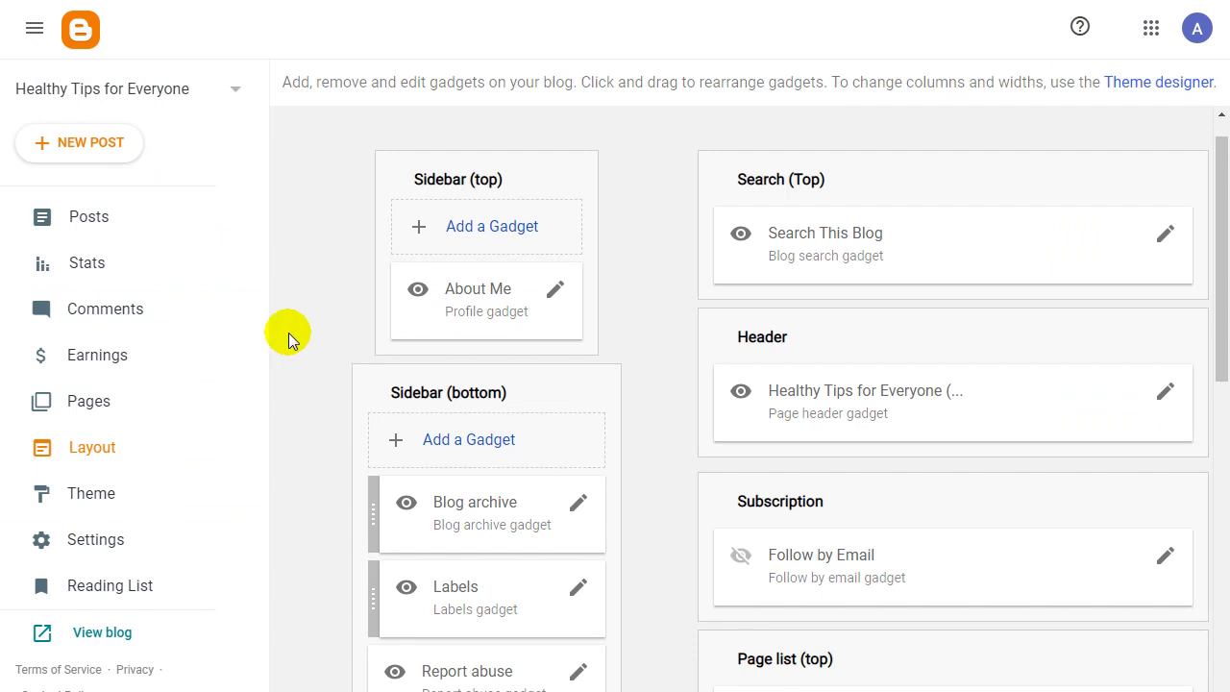
scroll(298, 333, down, 2)
scroll(298, 333, down, 1)
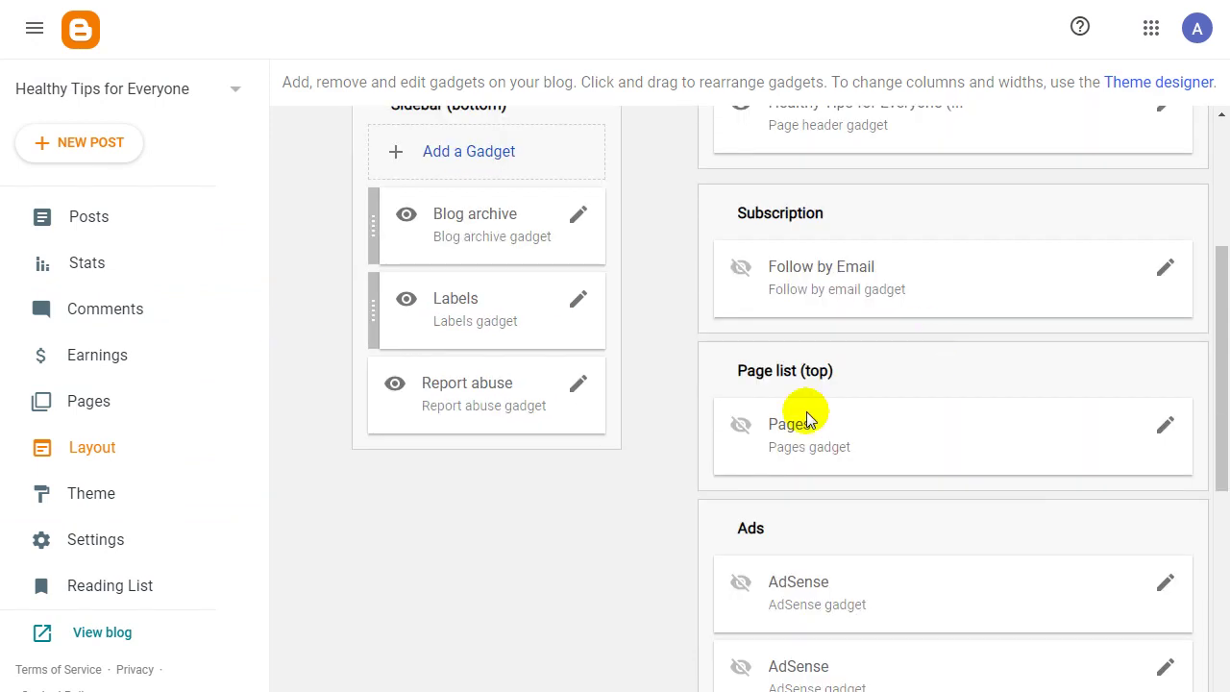
click(104, 498)
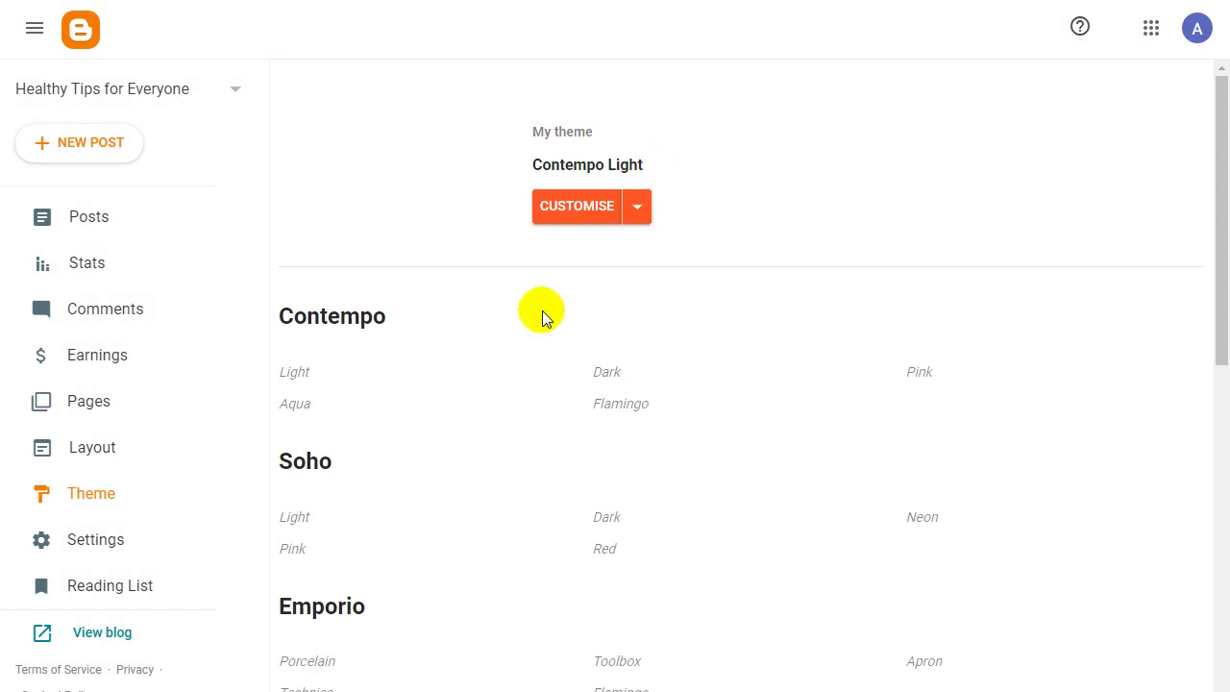
Check the Theme Customise options without choosing one, then open the blog's Settings.
drag(1217, 110, 1222, 188)
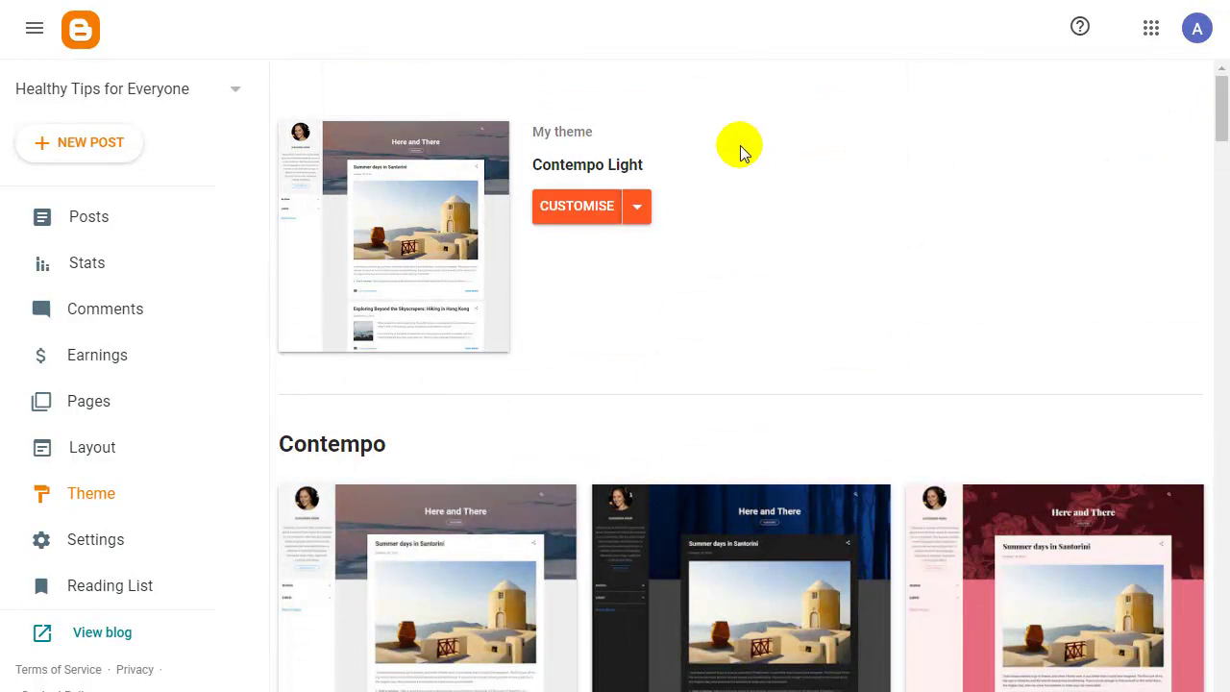
click(638, 207)
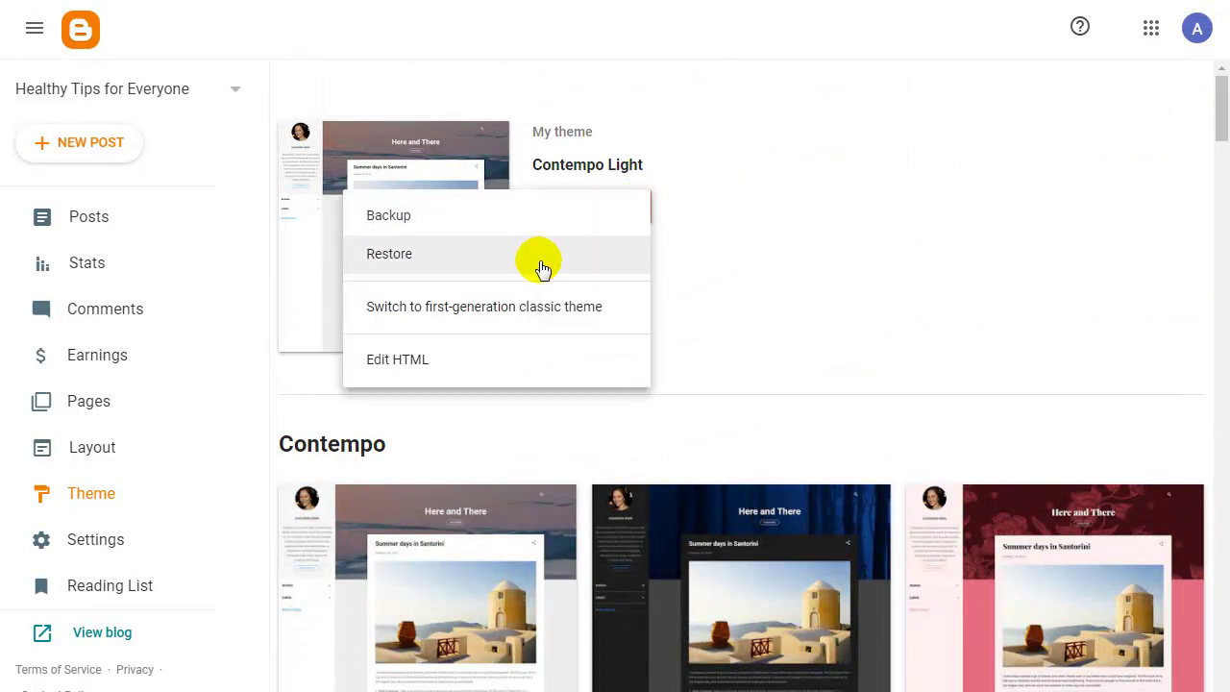
click(746, 282)
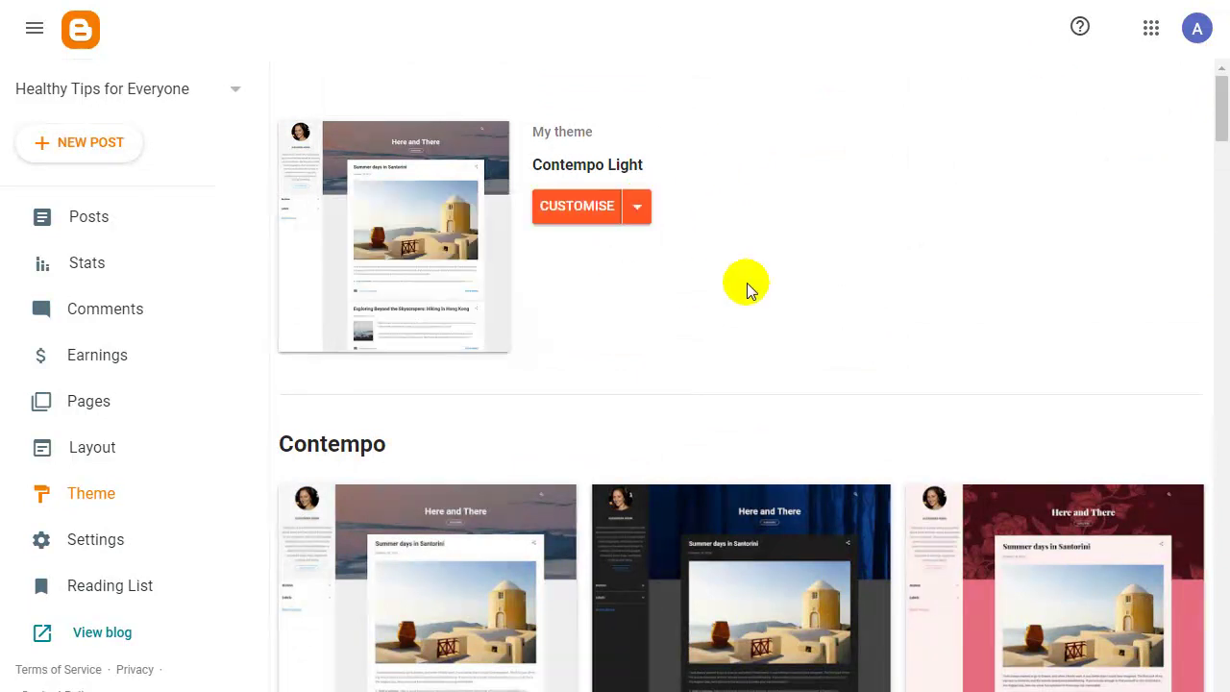
click(101, 549)
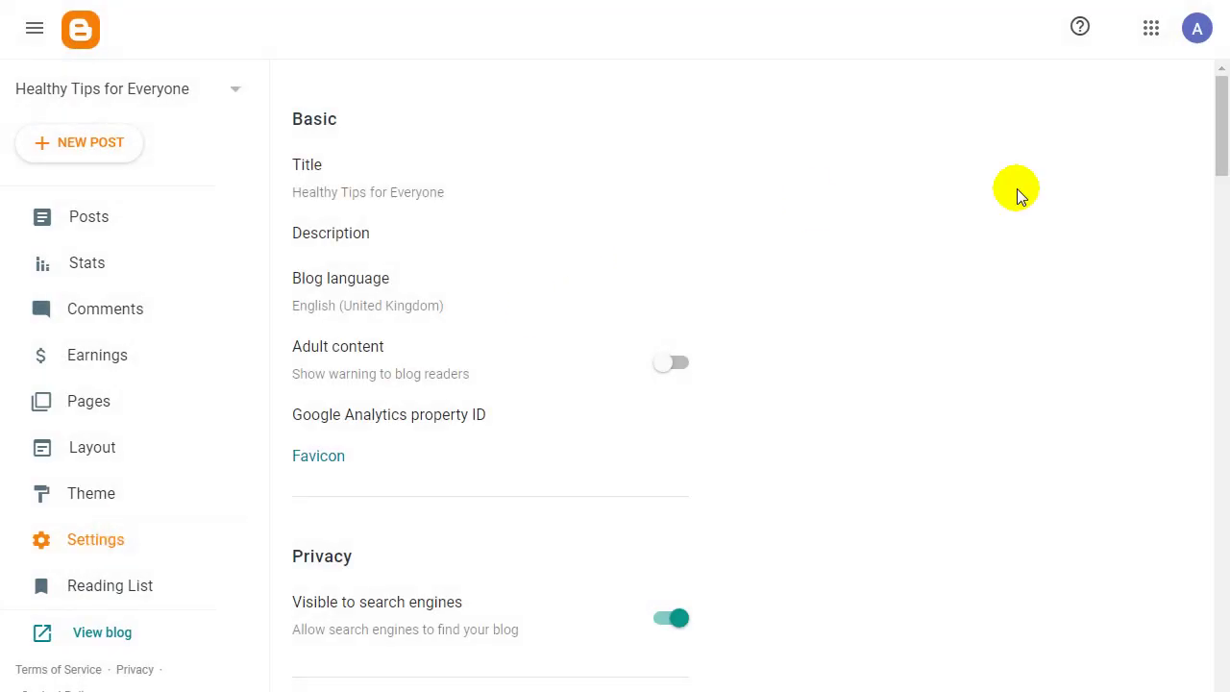
Scroll the Settings page, then open the Reading List of Blogger Buzz posts.
drag(1224, 137, 1217, 55)
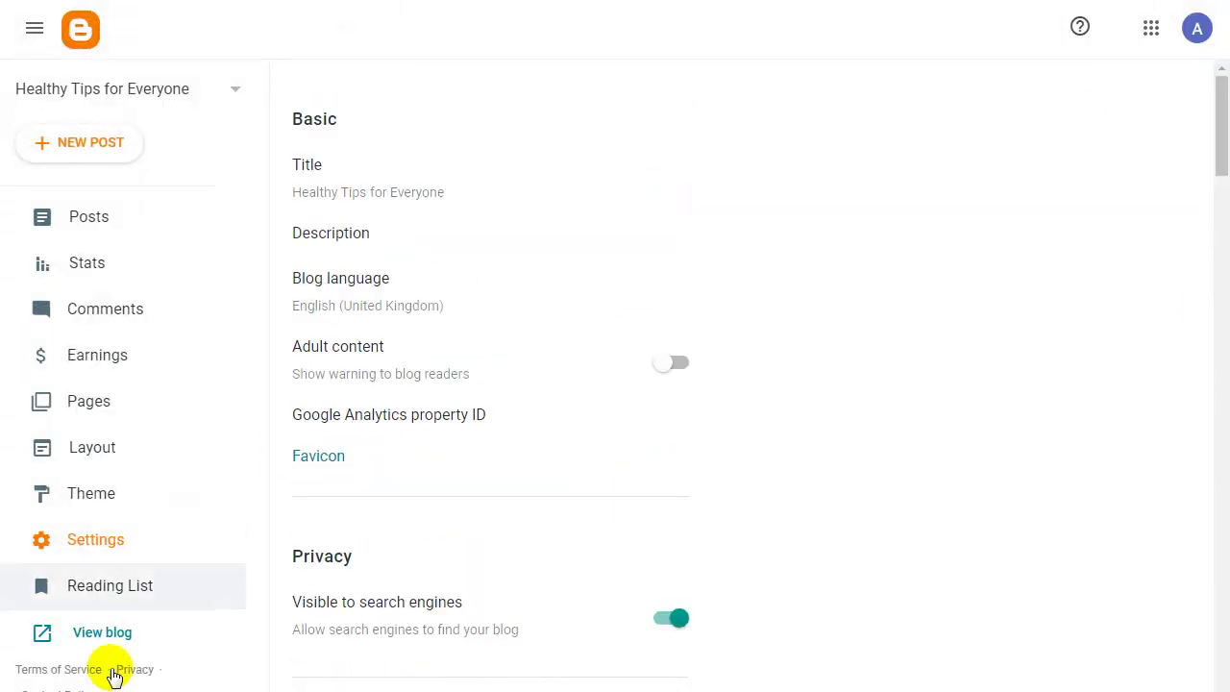
click(81, 588)
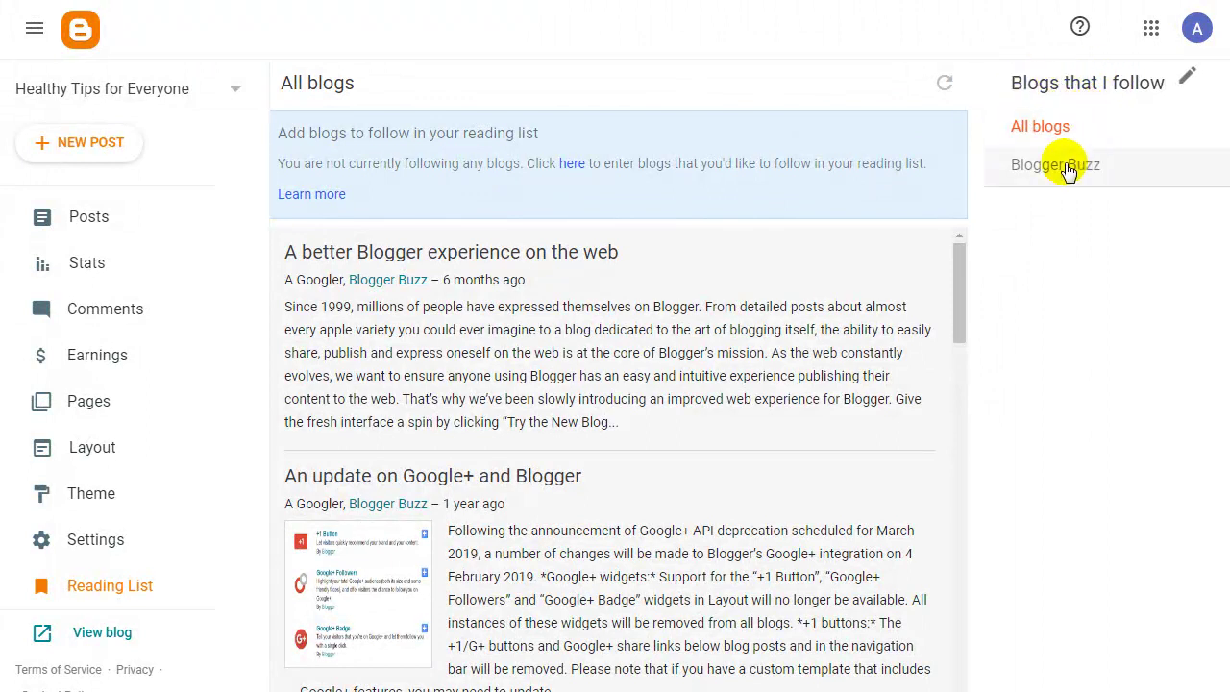
Scroll through the Reading List feed, then return to the empty Posts page (All 0).
scroll(480, 192, down, 5)
scroll(482, 231, down, 3)
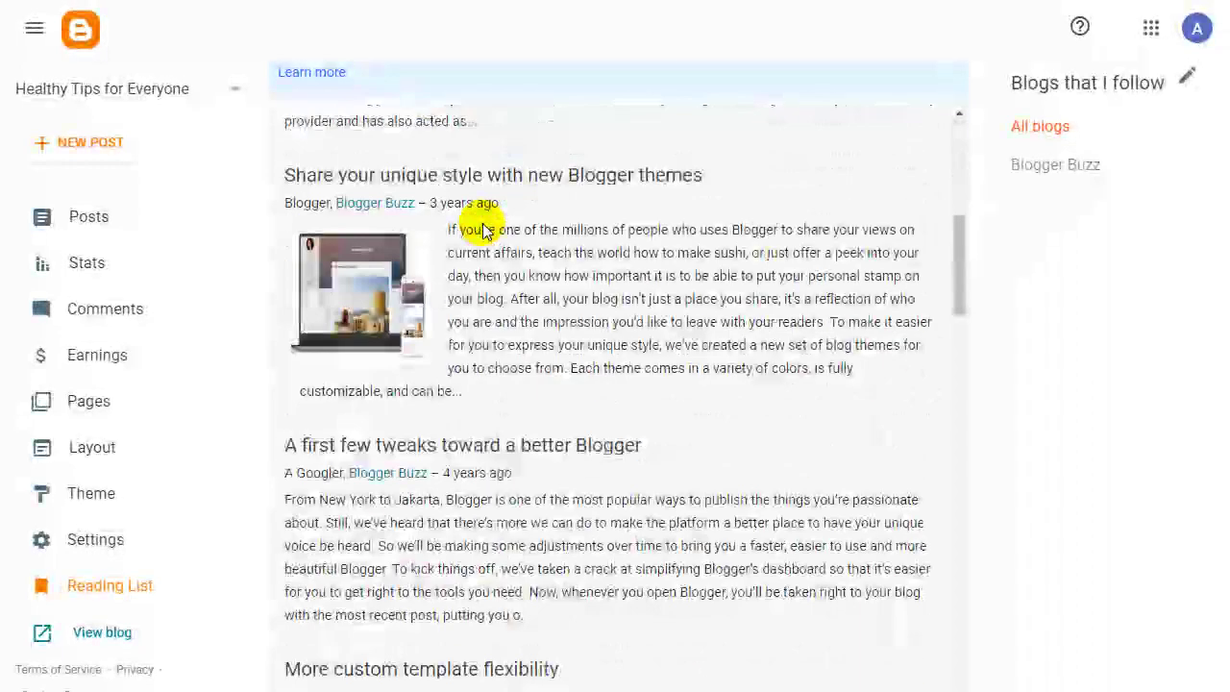
scroll(486, 209, down, 4)
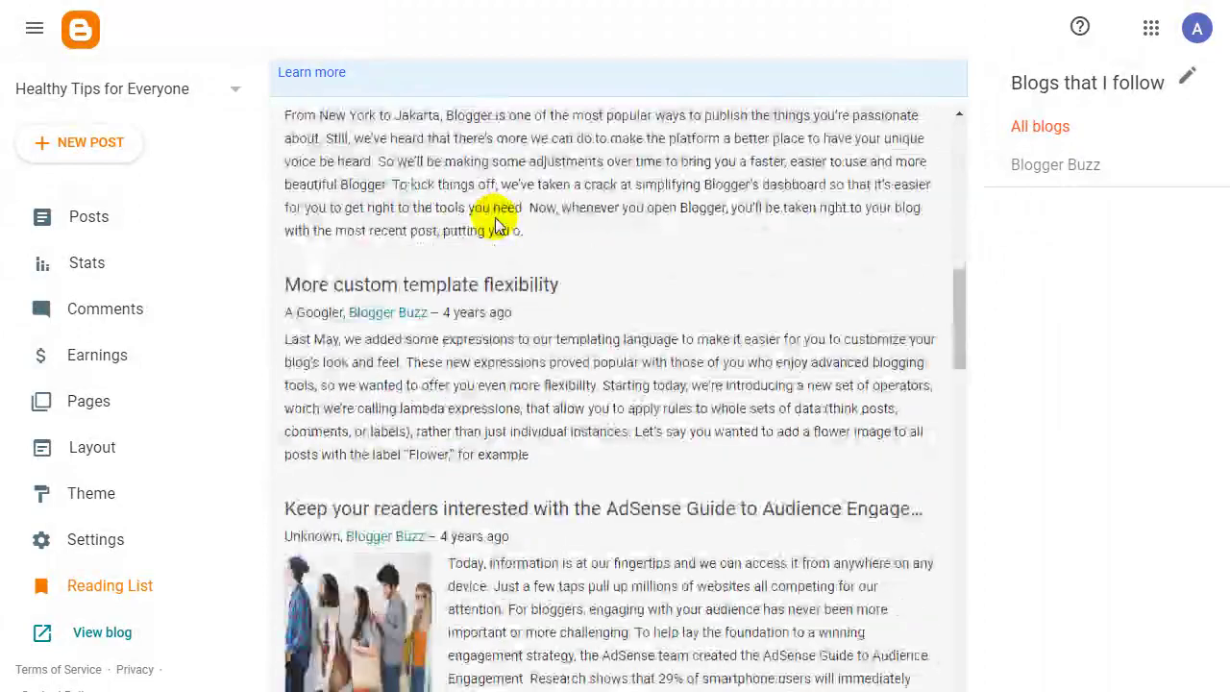
scroll(557, 282, up, 5)
scroll(562, 293, up, 7)
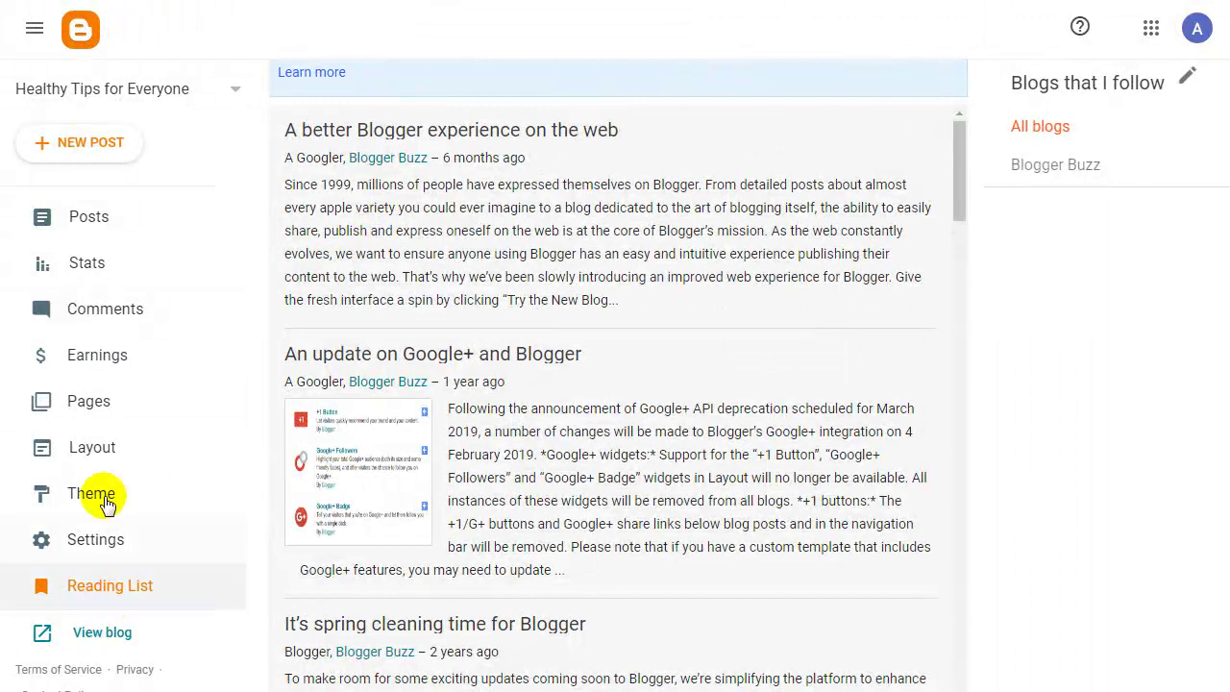
click(111, 223)
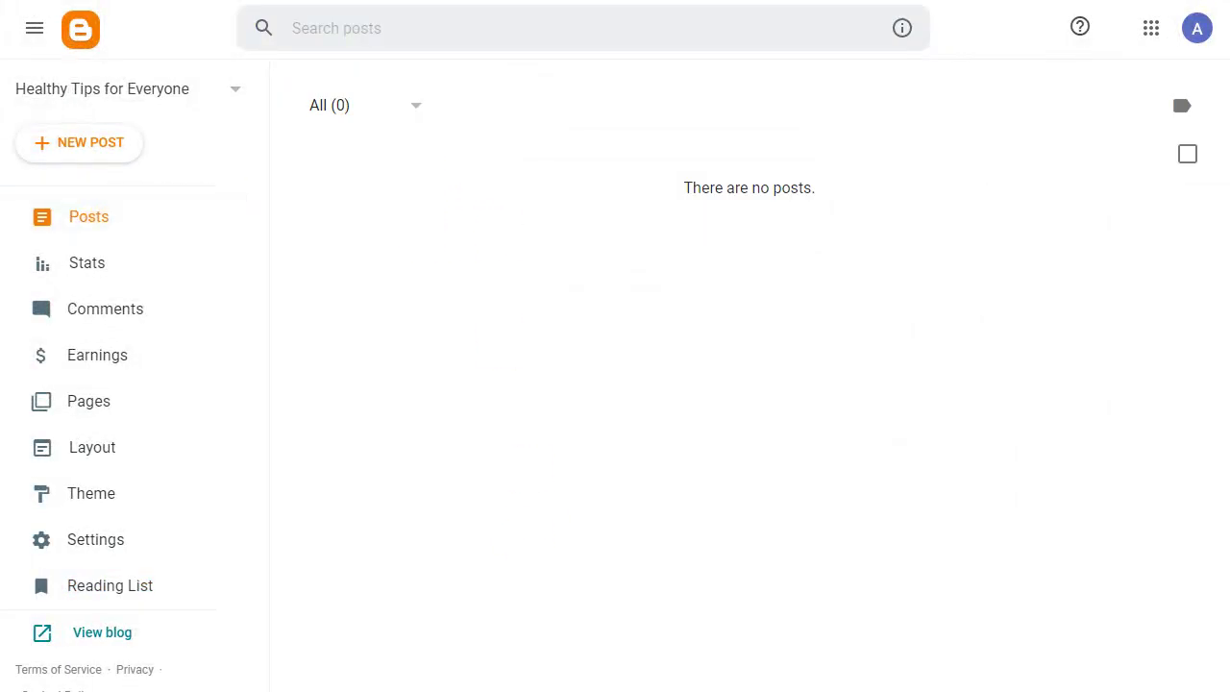
click(612, 689)
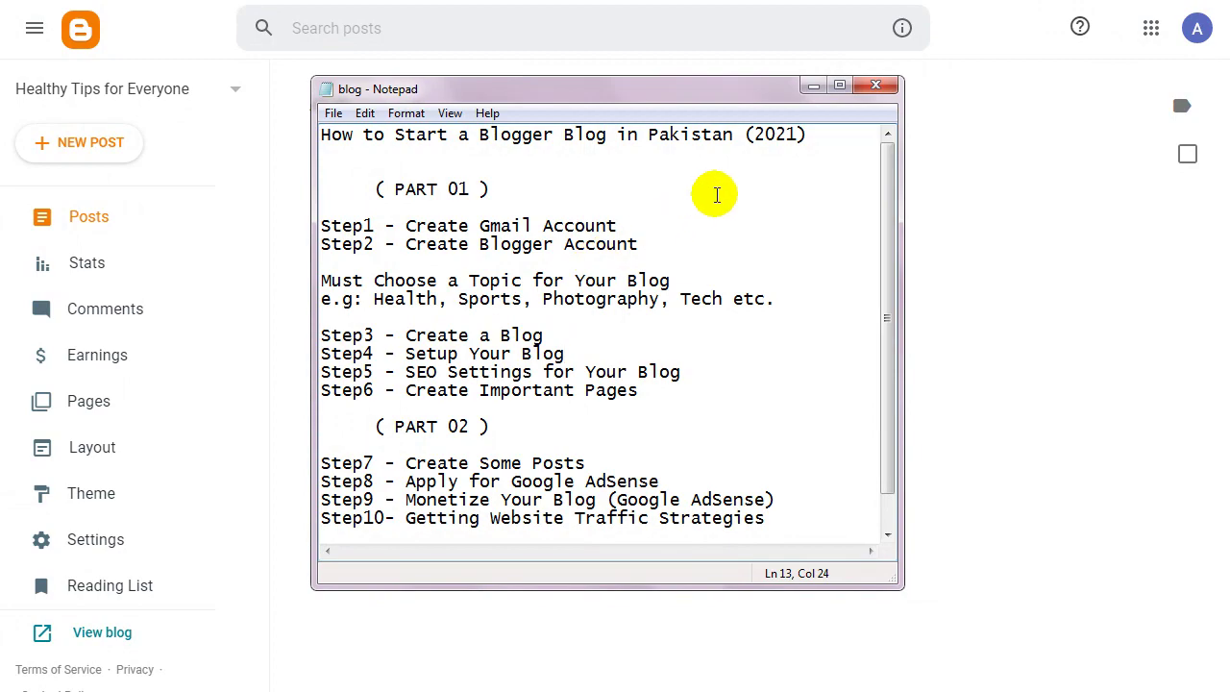
click(814, 86)
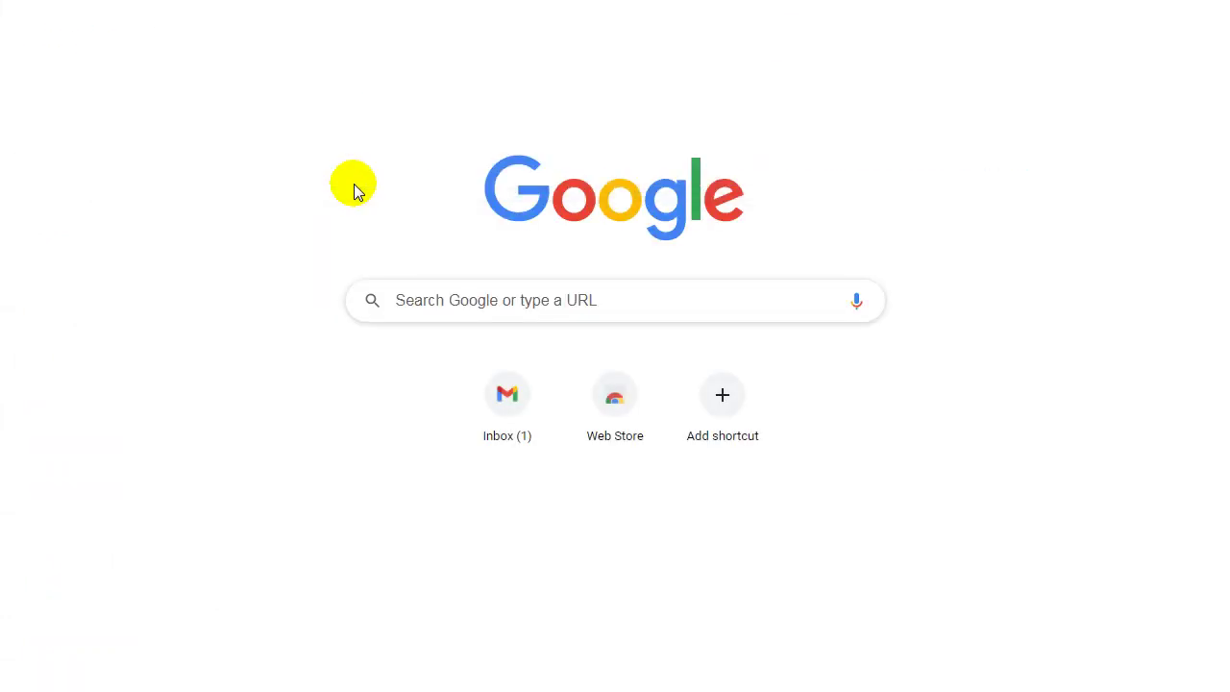
Search Google for templurs.com and open the Templurs homepage in a new tab.
key(Return)
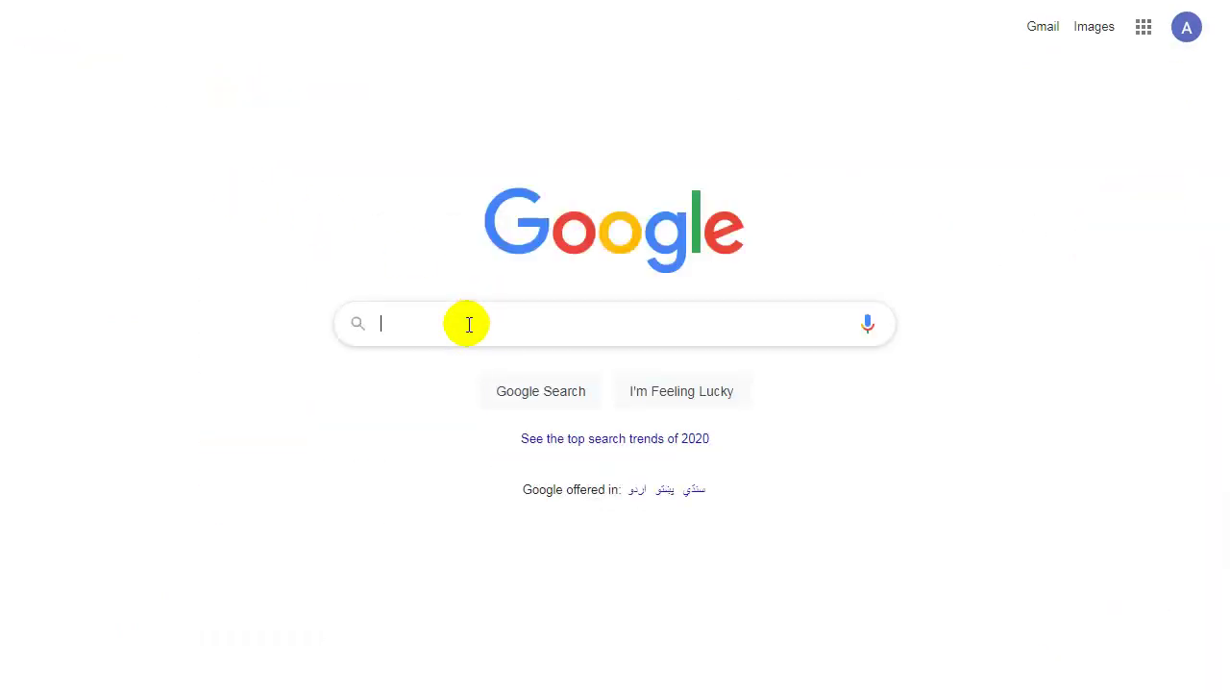
text(templur)
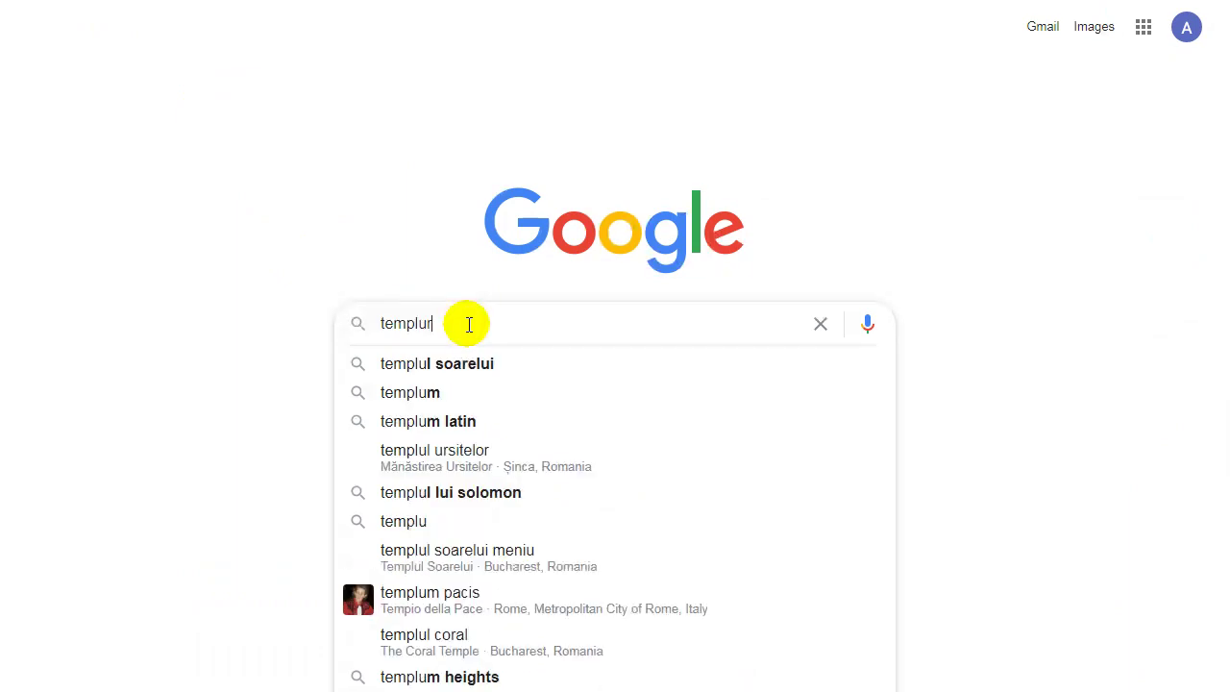
text(s.com)
key(Return)
right_click(419, 206)
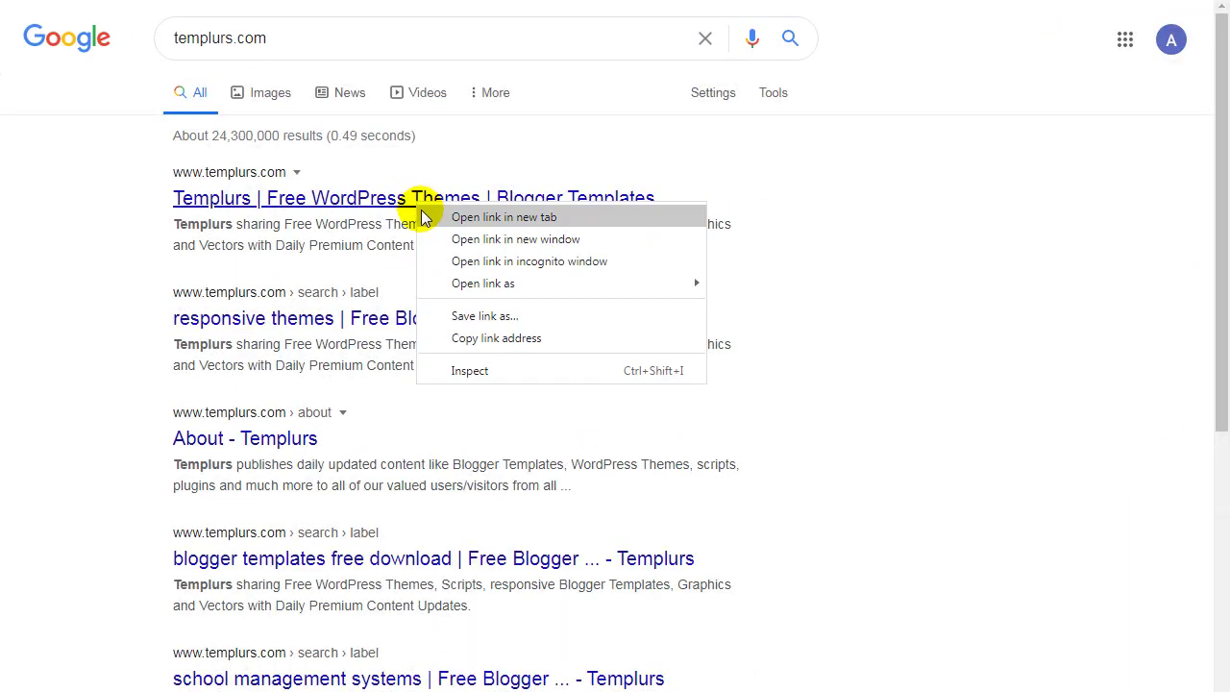
click(434, 218)
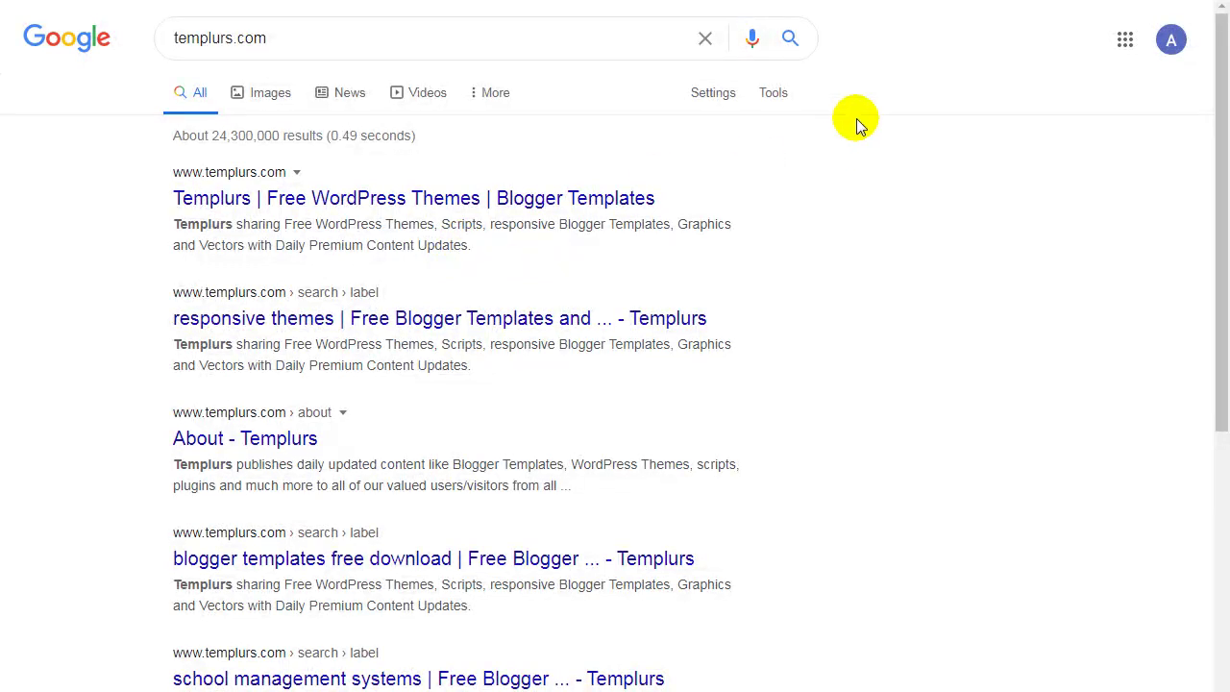
key(ctrl+Tab)
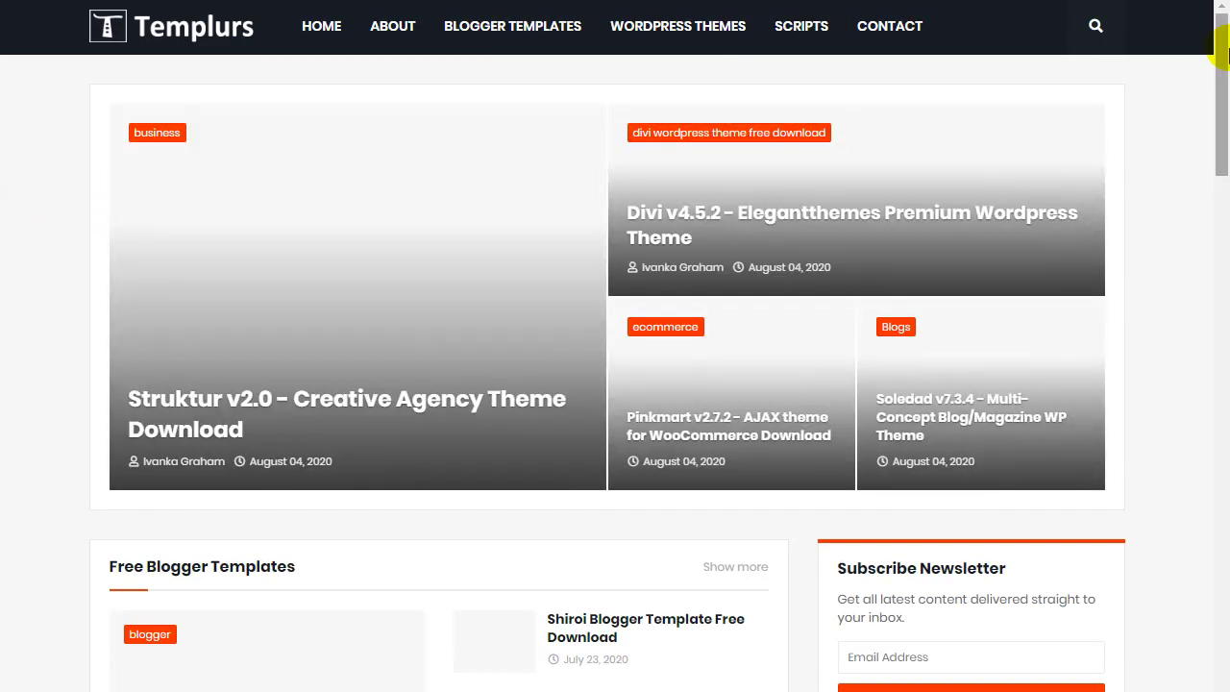
Open the '70 Free Responsive Blogger Templates Try in 2021' post from the free blogger templates listing in a new tab.
scroll(1223, 60, down, 1)
drag(1222, 60, 1222, 217)
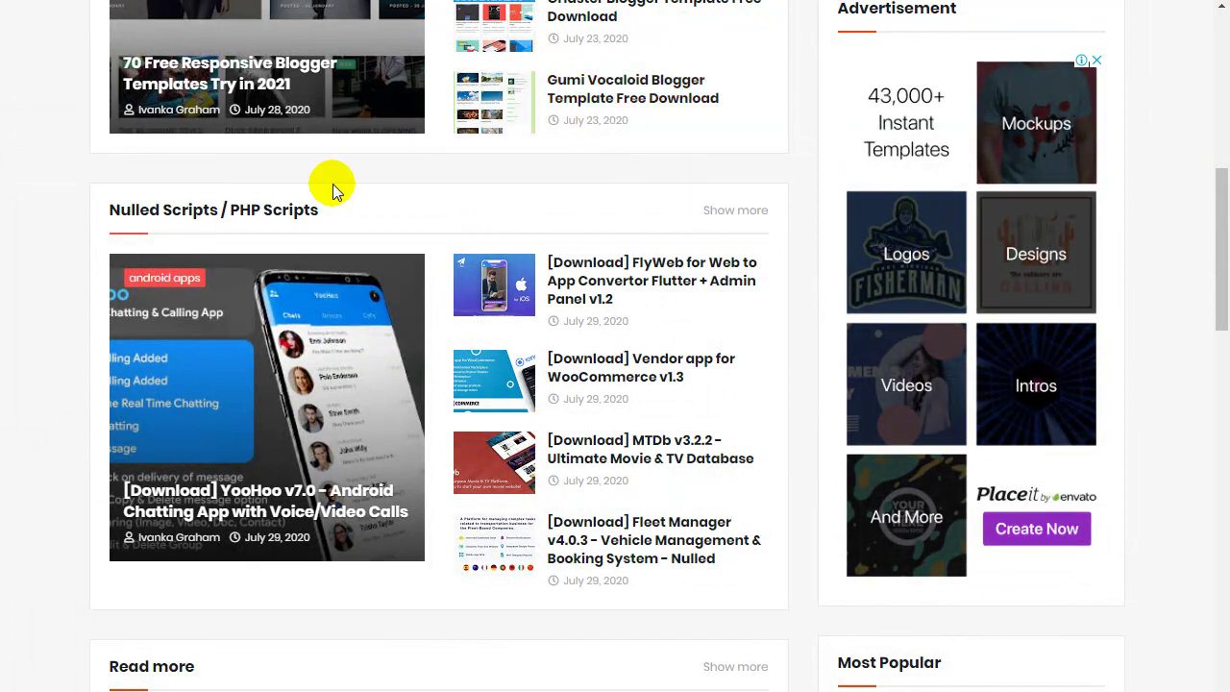
drag(1221, 289, 1221, 66)
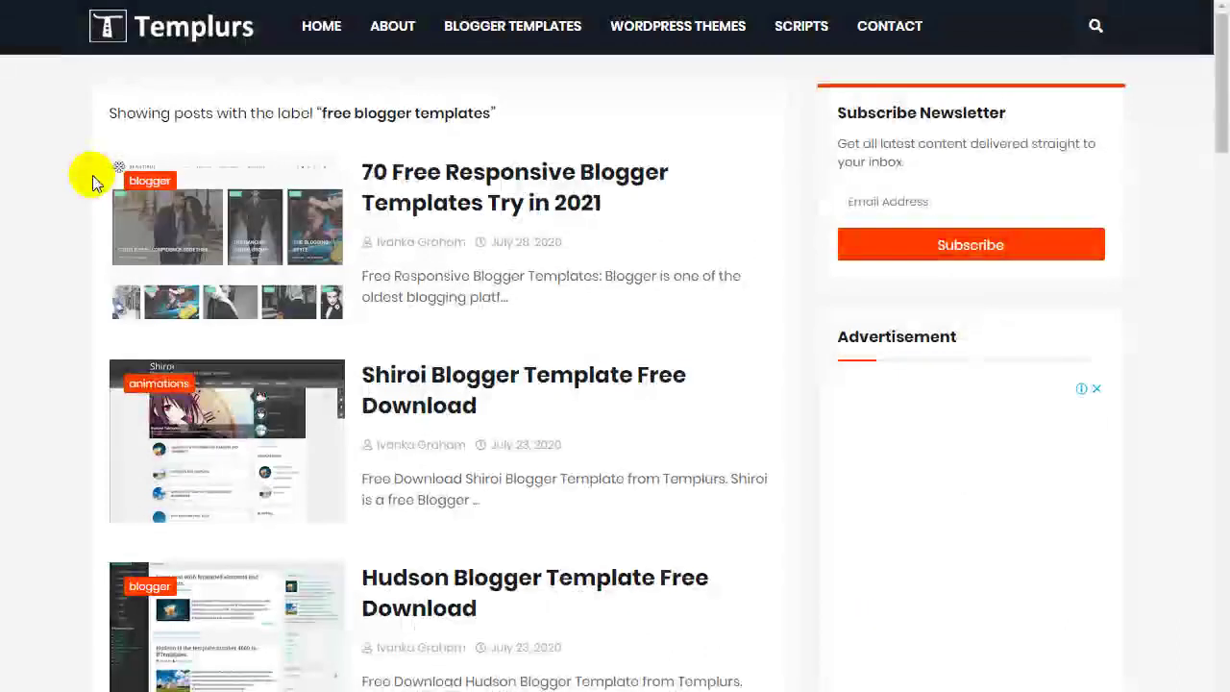
right_click(411, 193)
click(411, 210)
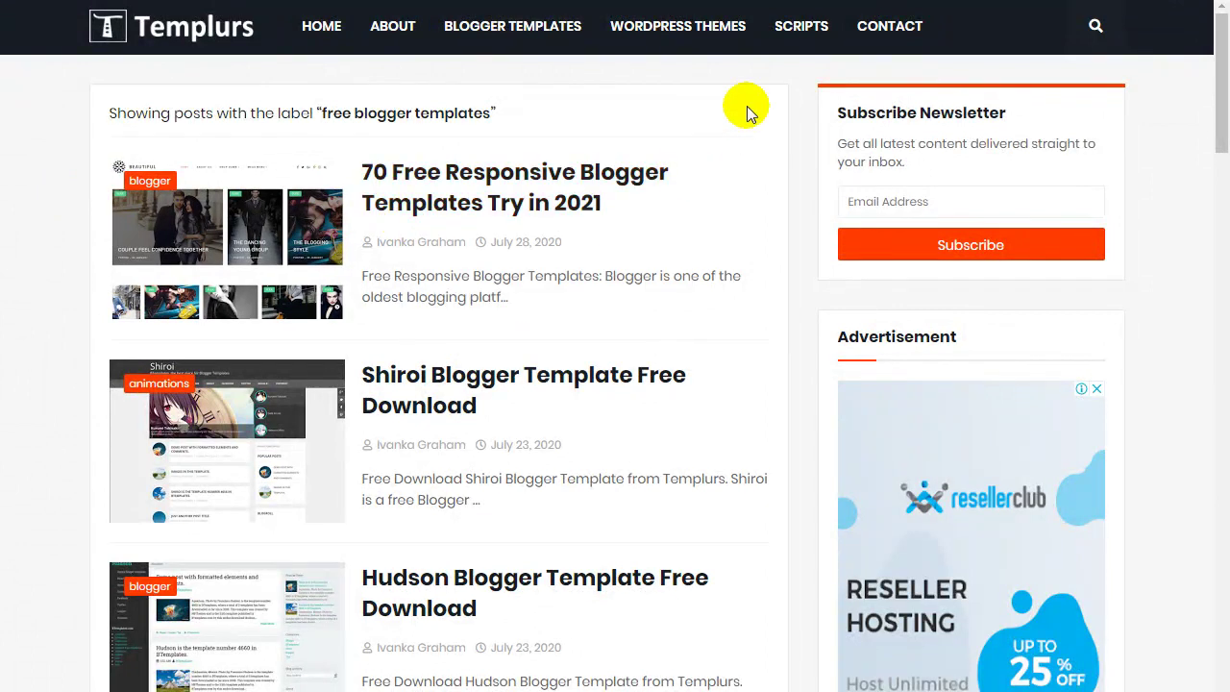
click(865, 0)
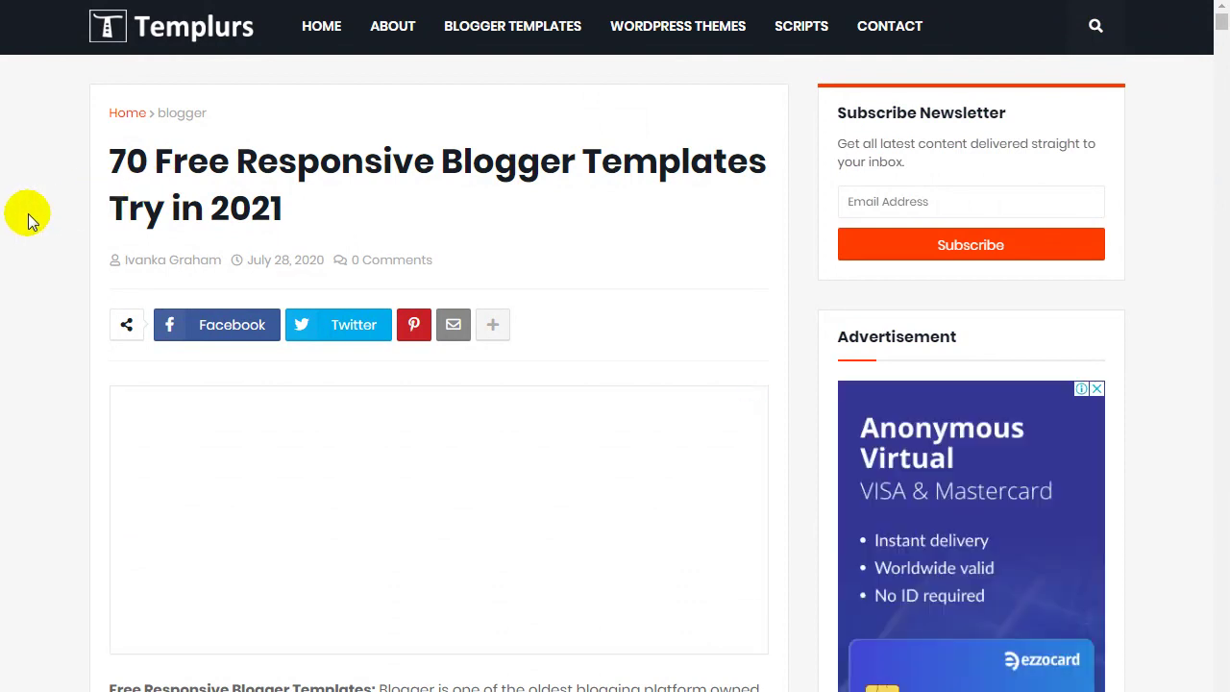
Scroll the templates article to entry #4 Simplify and open its DEMO - DOWNLOAD page.
scroll(28, 219, down, 1)
scroll(29, 219, down, 8)
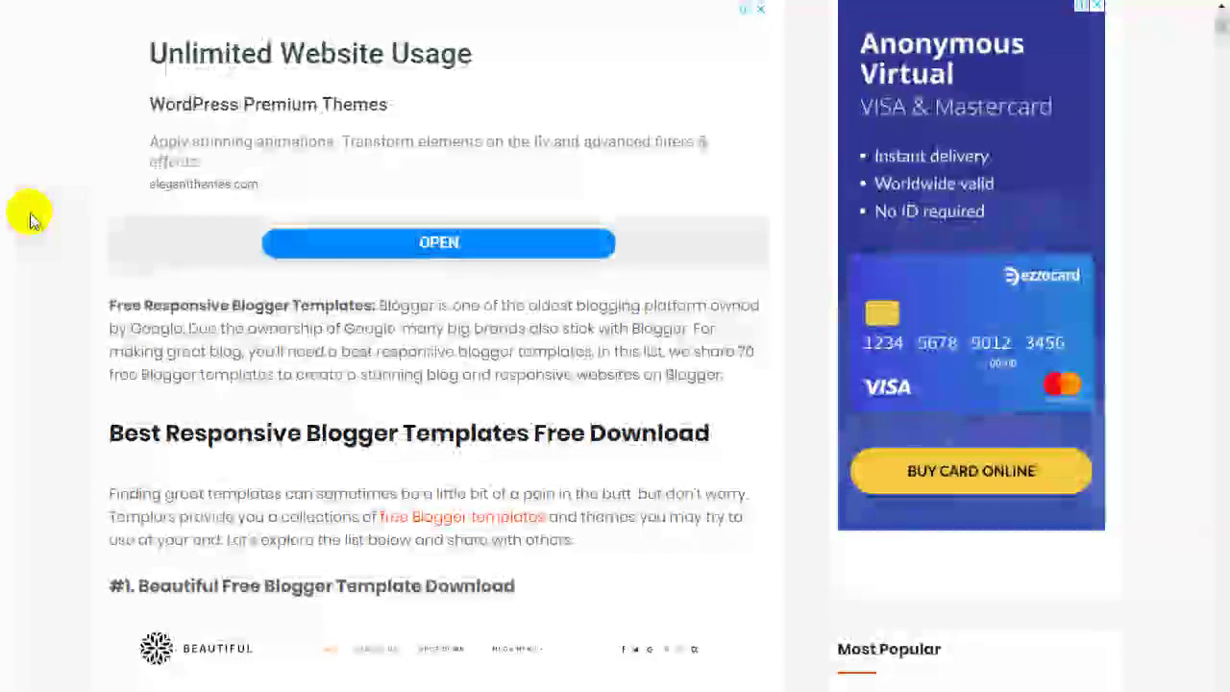
scroll(29, 219, down, 2)
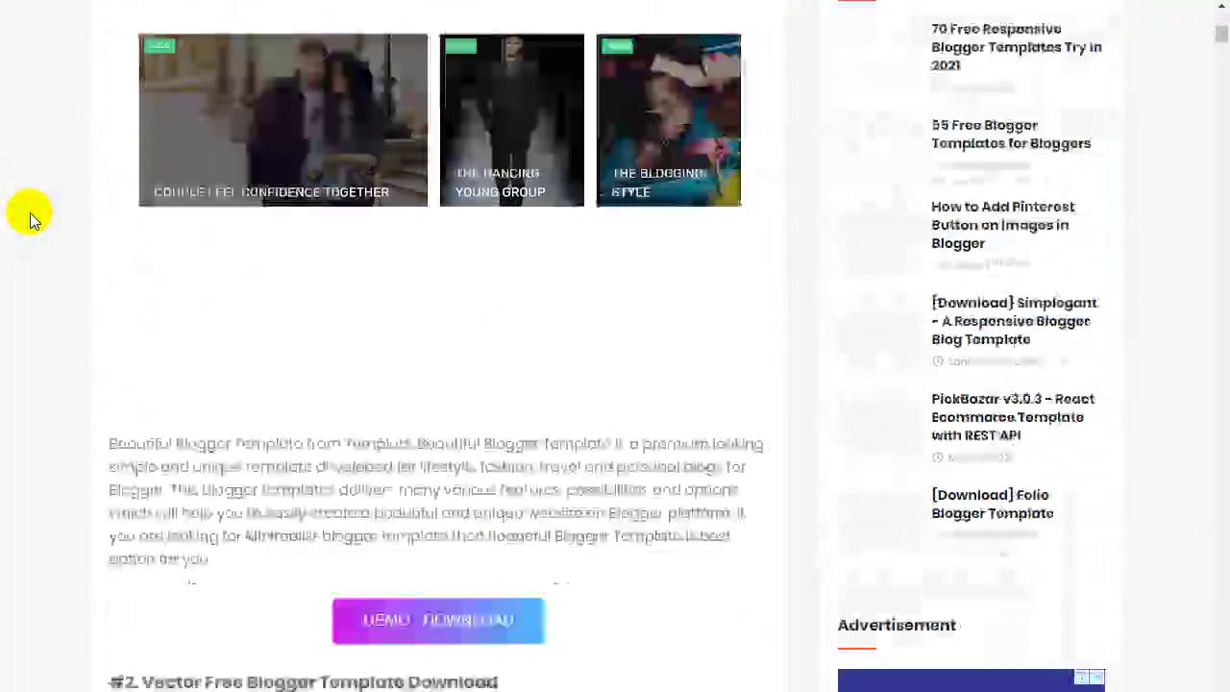
drag(1227, 38, 1213, 8)
scroll(8, 310, down, 7)
scroll(19, 298, down, 4)
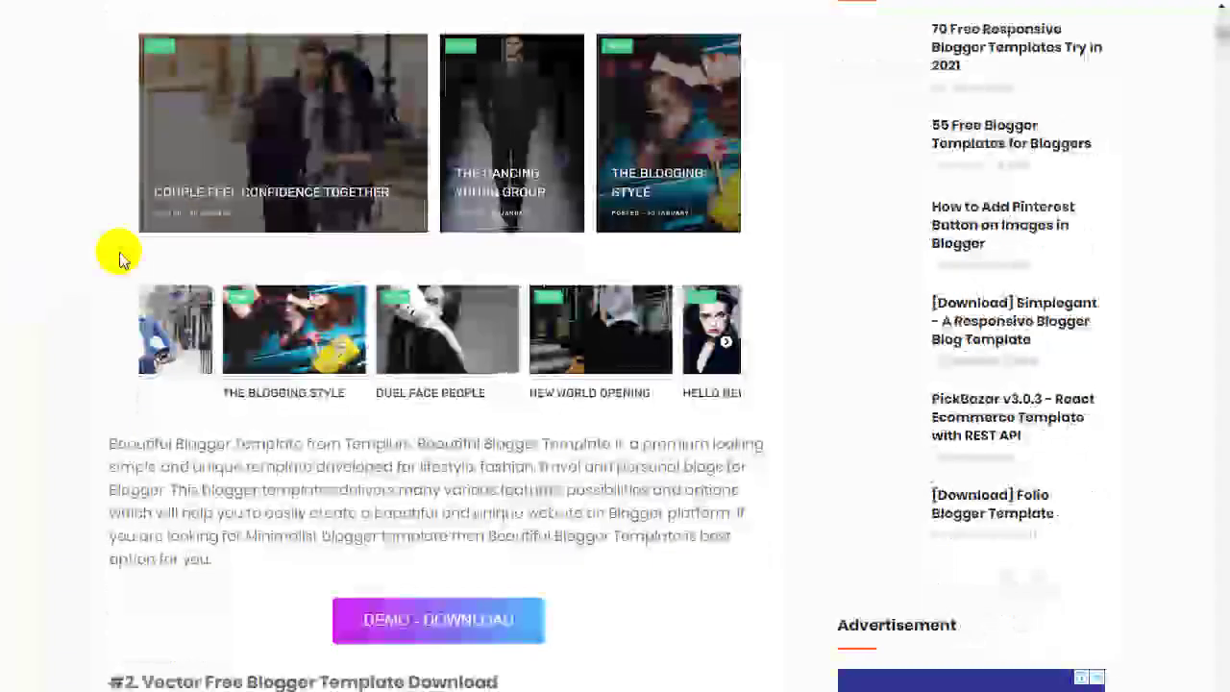
scroll(3, 240, down, 2)
scroll(19, 221, down, 9)
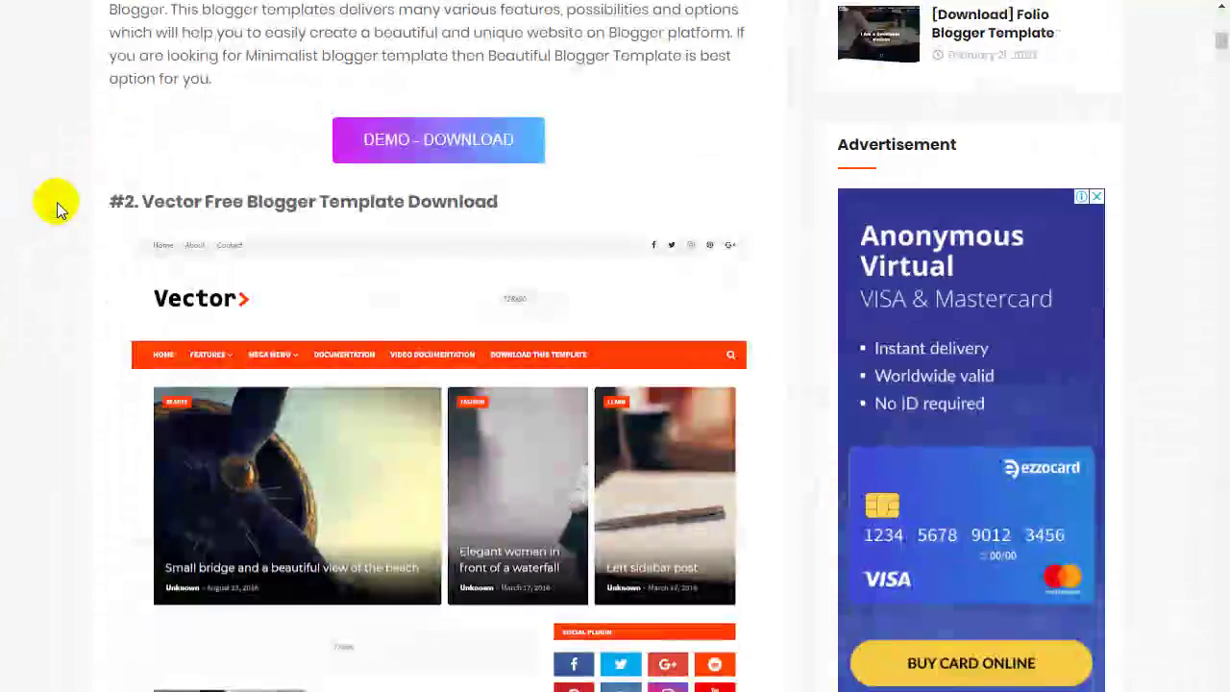
scroll(29, 220, down, 8)
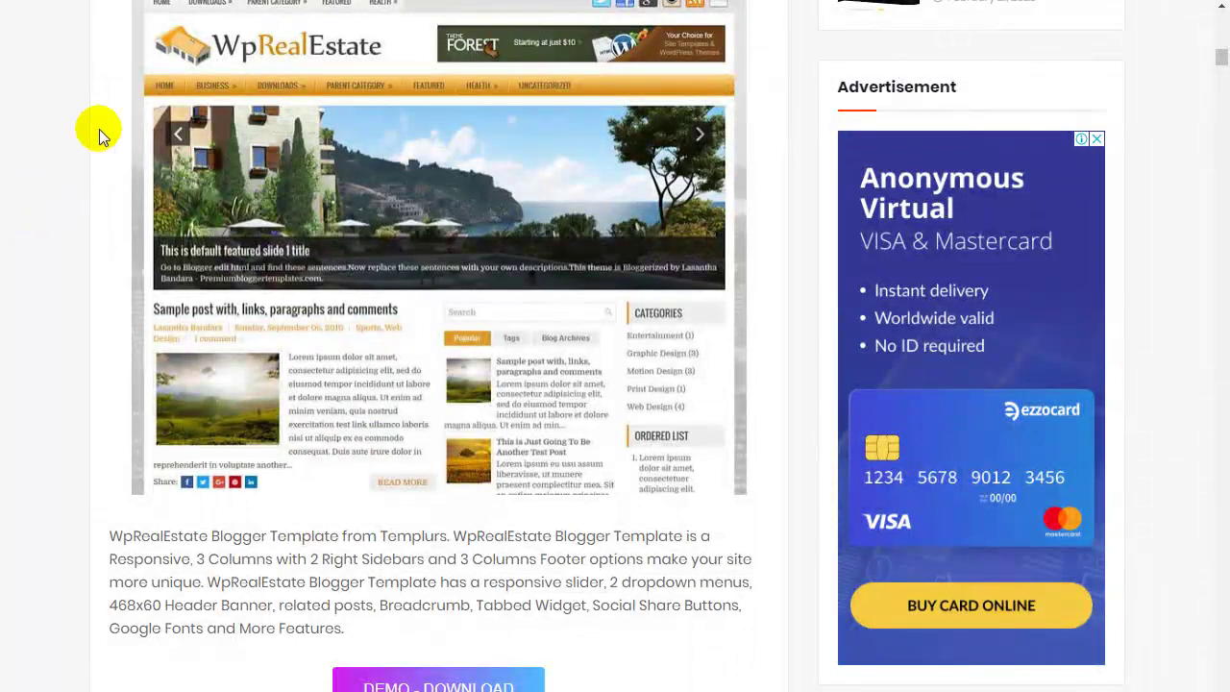
scroll(97, 131, down, 7)
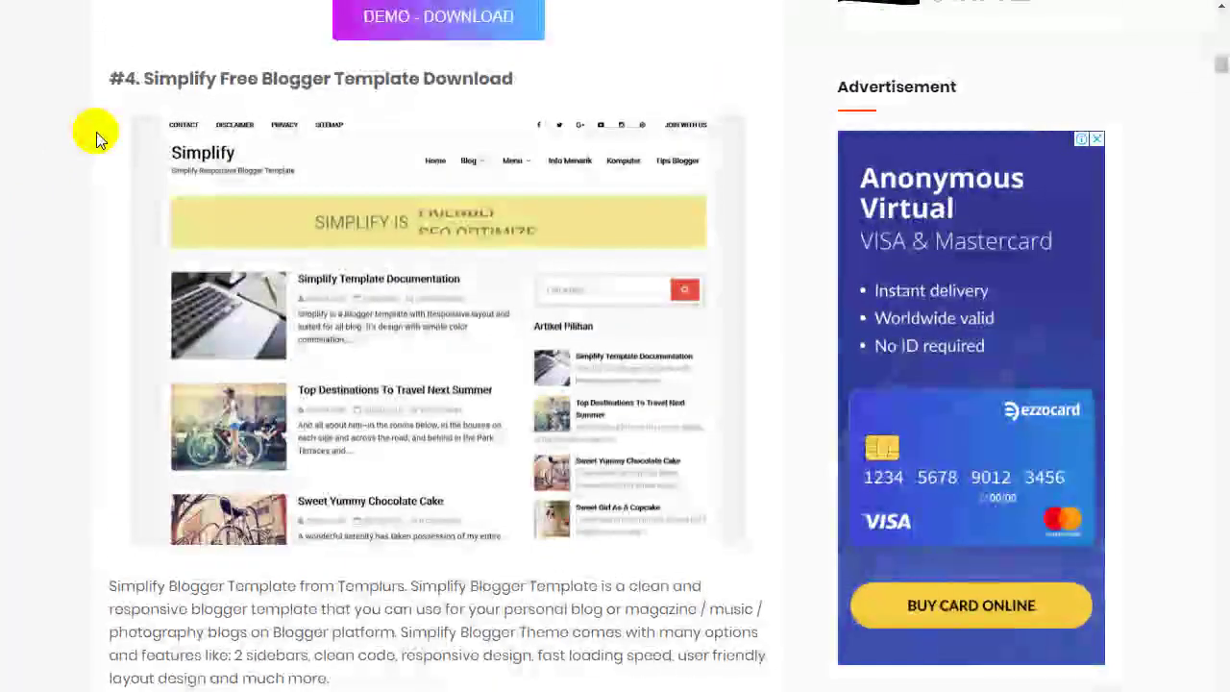
scroll(96, 132, down, 8)
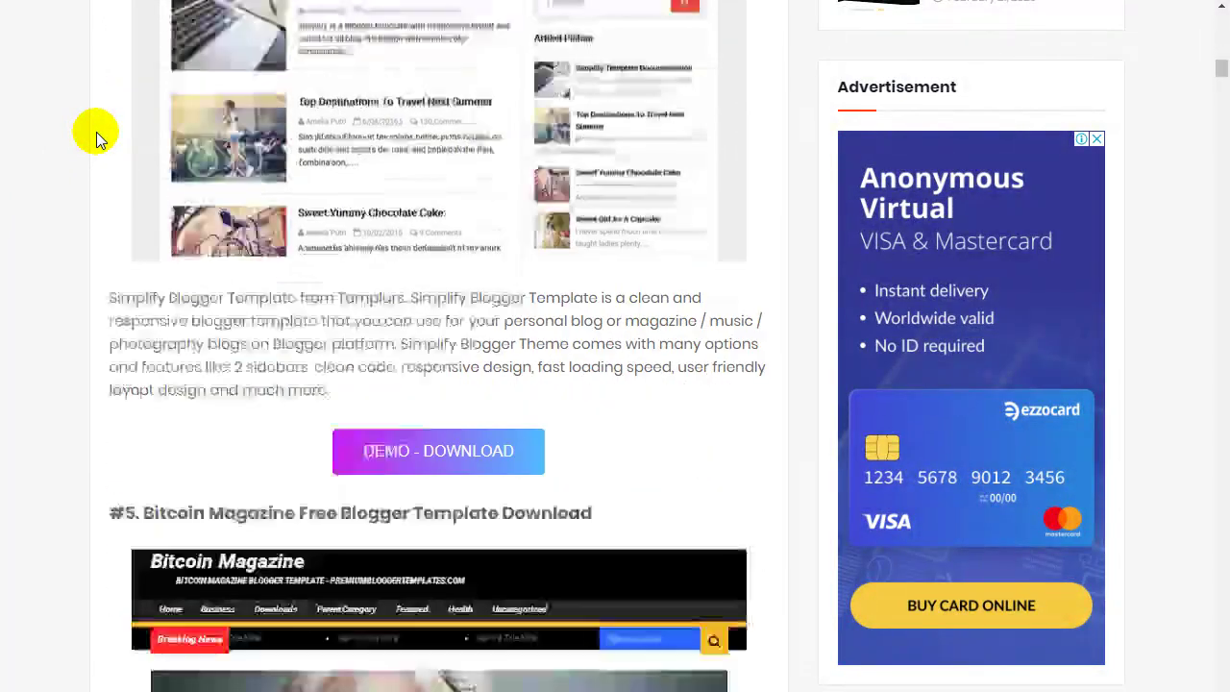
scroll(97, 131, down, 5)
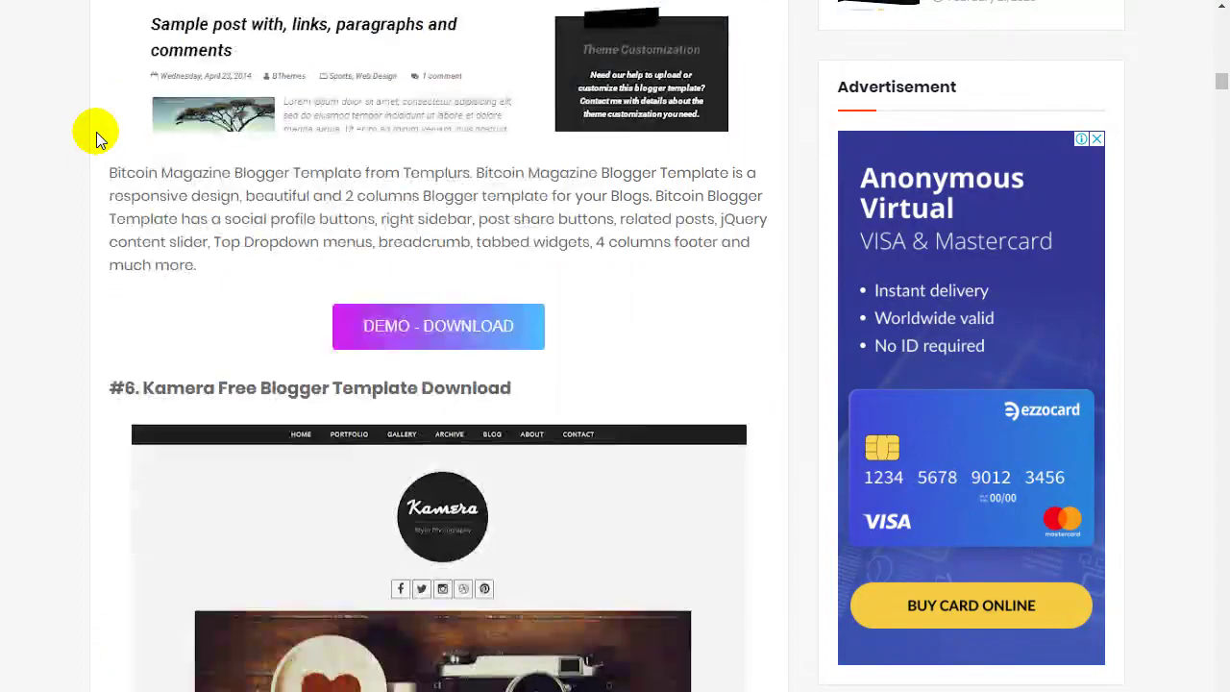
scroll(96, 132, up, 12)
scroll(96, 134, up, 1)
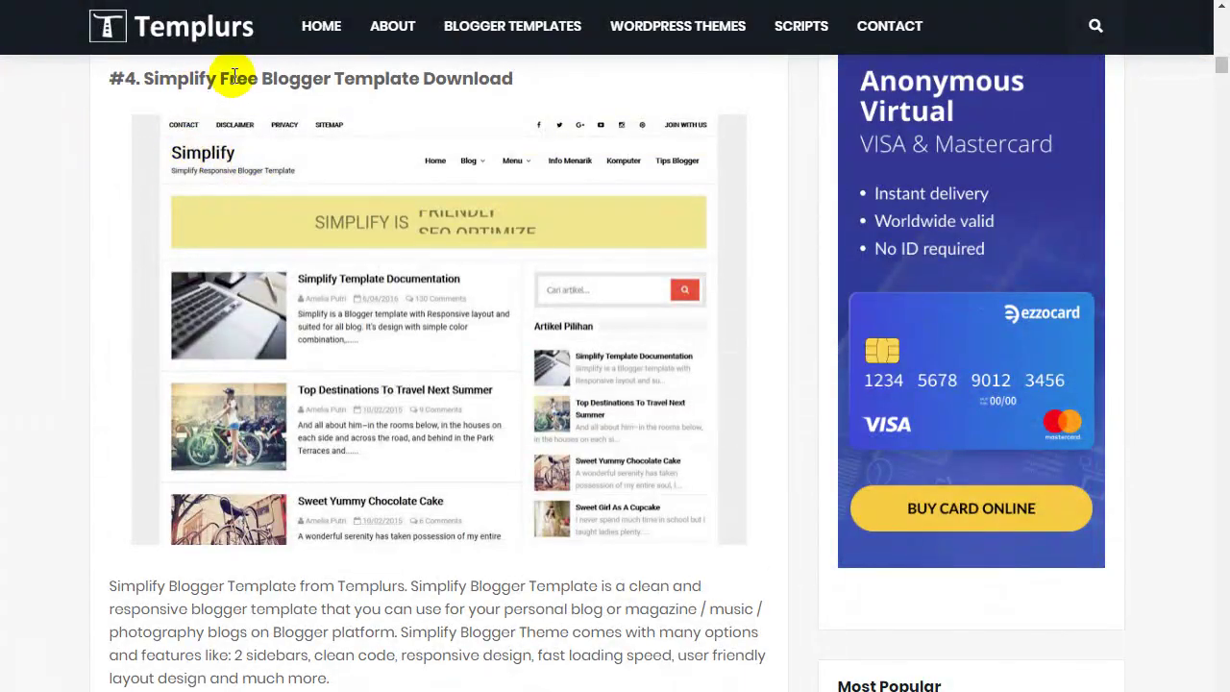
scroll(274, 255, down, 4)
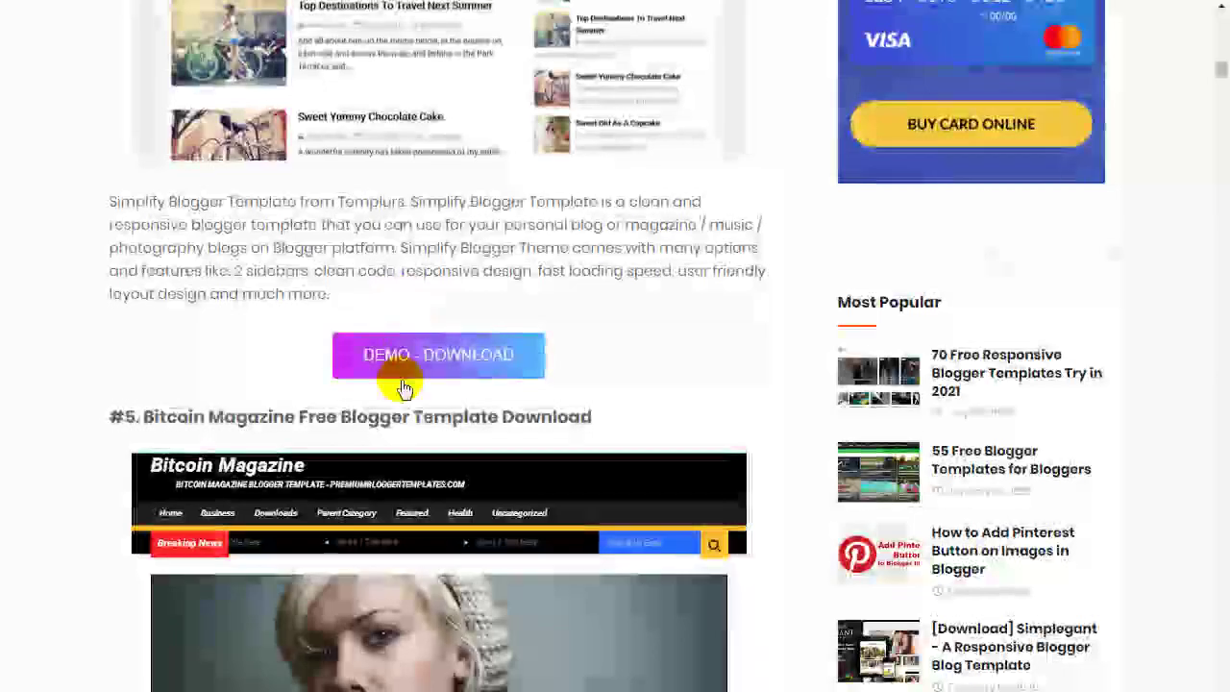
click(463, 354)
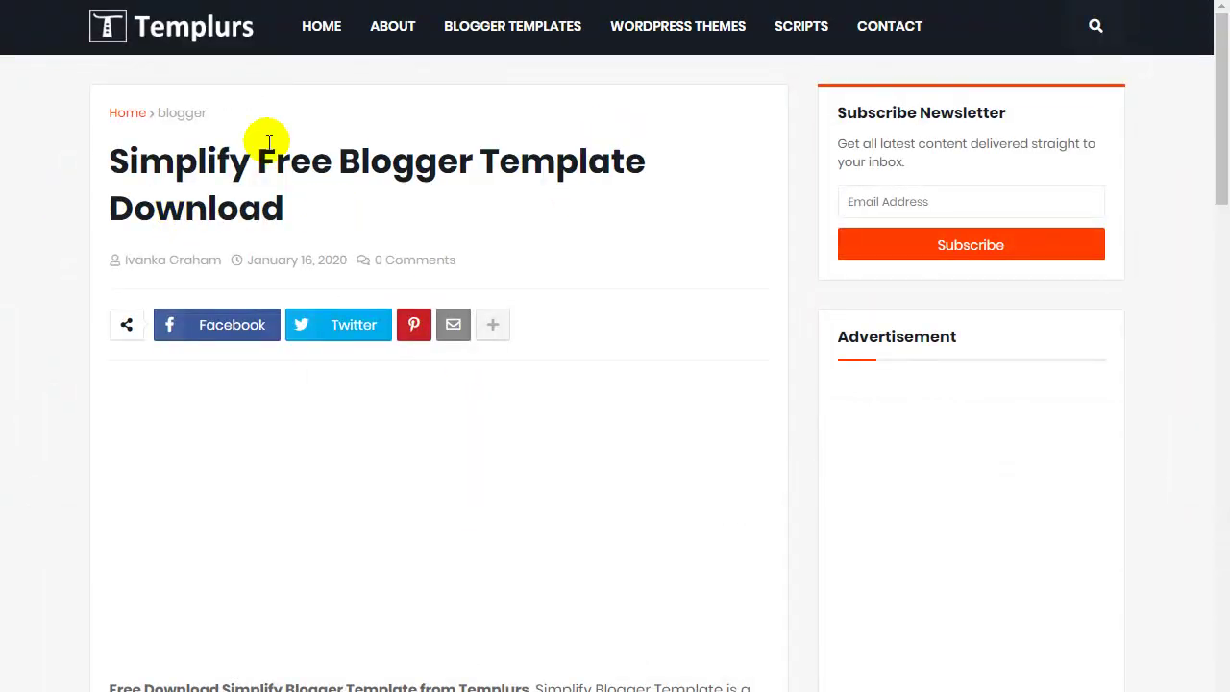
Open the Simplify live demo at nubieseo.blogspot.com and browse the demo blog and its documentation post.
scroll(450, 170, down, 12)
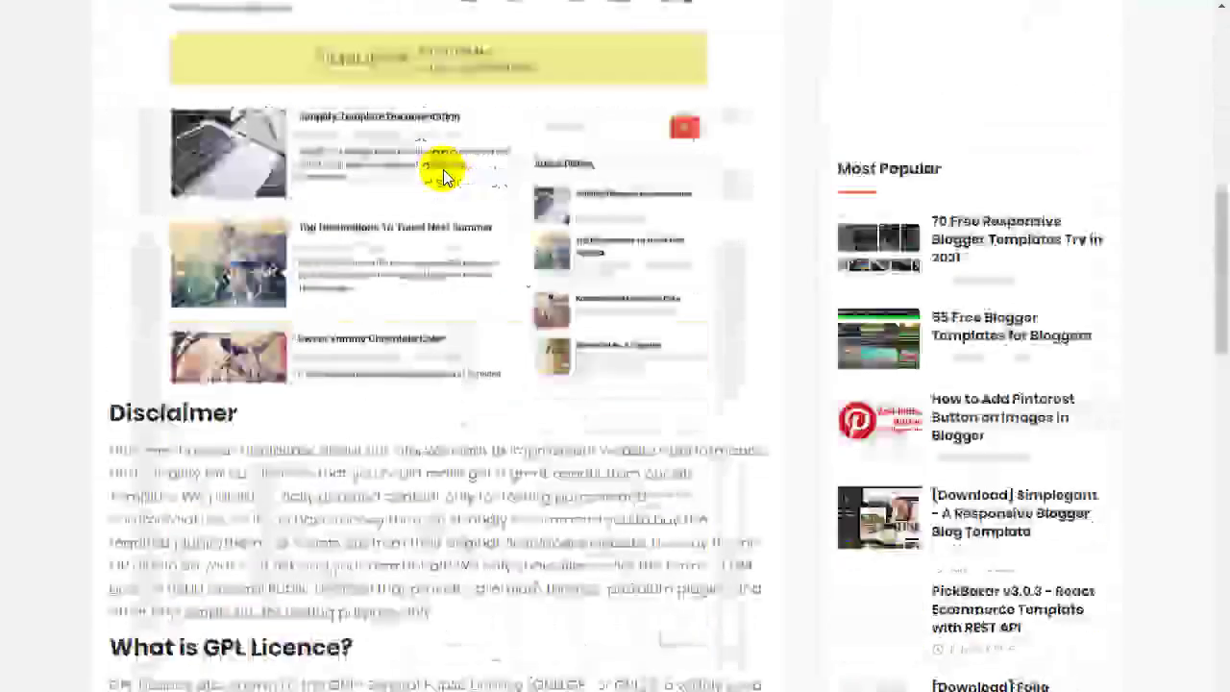
scroll(442, 173, down, 3)
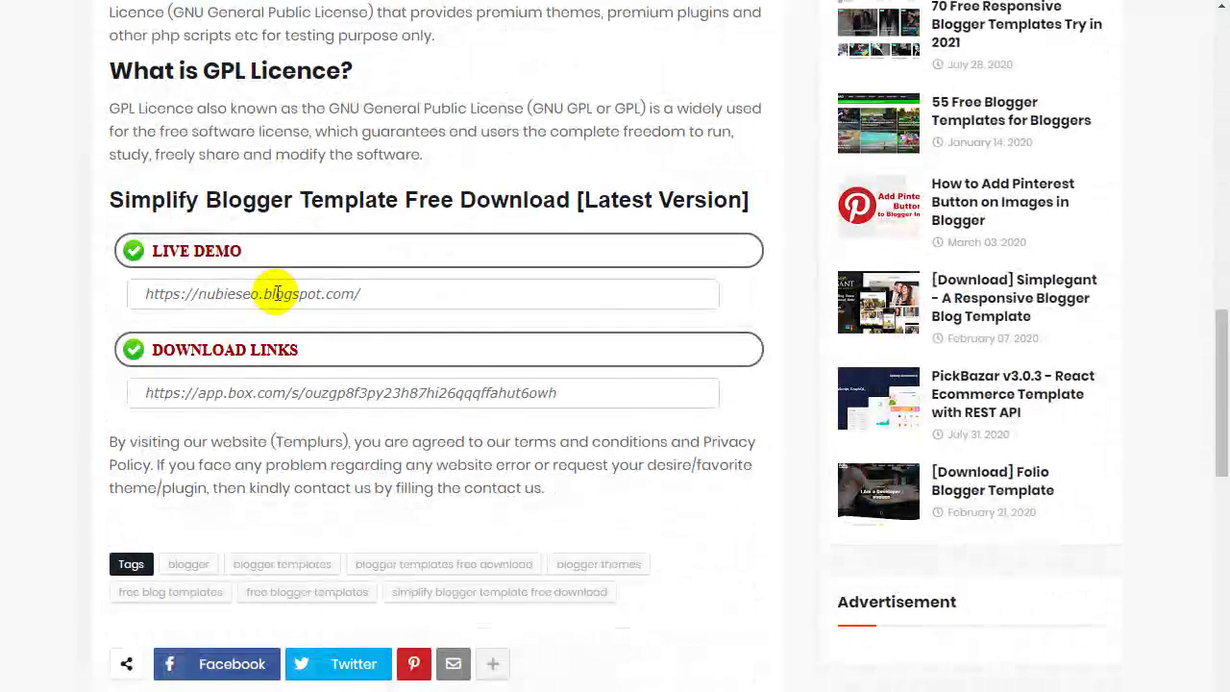
triple_click(275, 292)
right_click(275, 293)
click(336, 327)
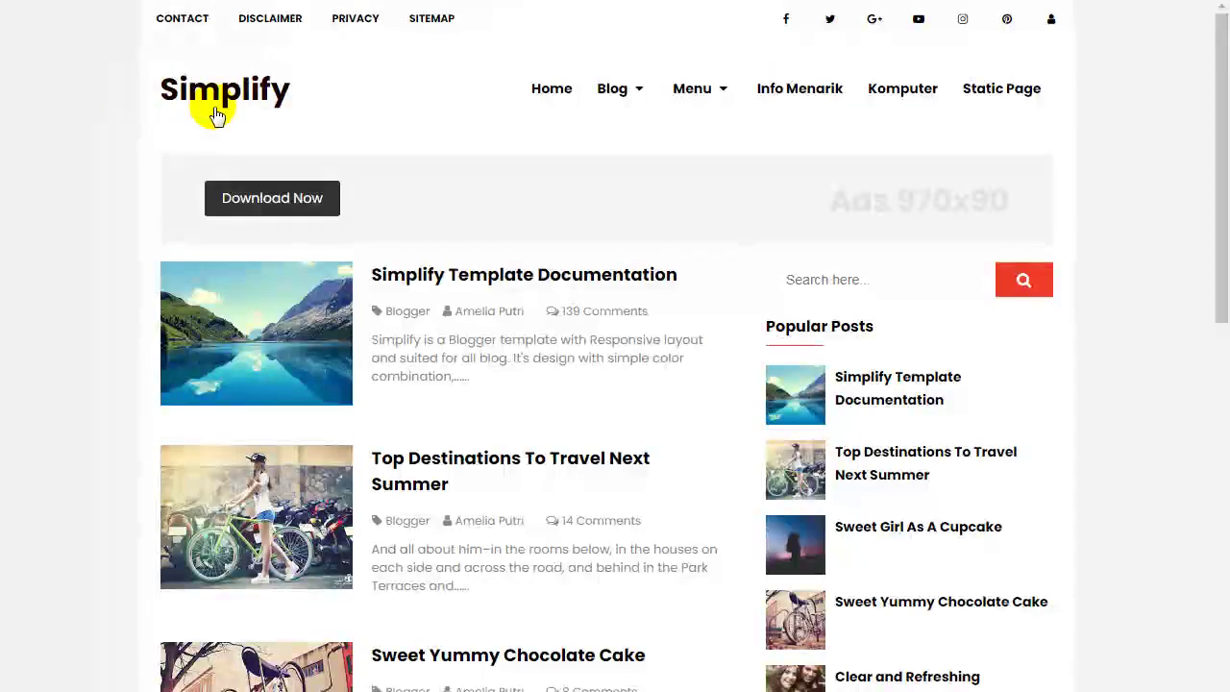
mouse_move(1220, 74)
mouse_down()
mouse_move(1222, 607)
mouse_move(1220, 97)
mouse_up()
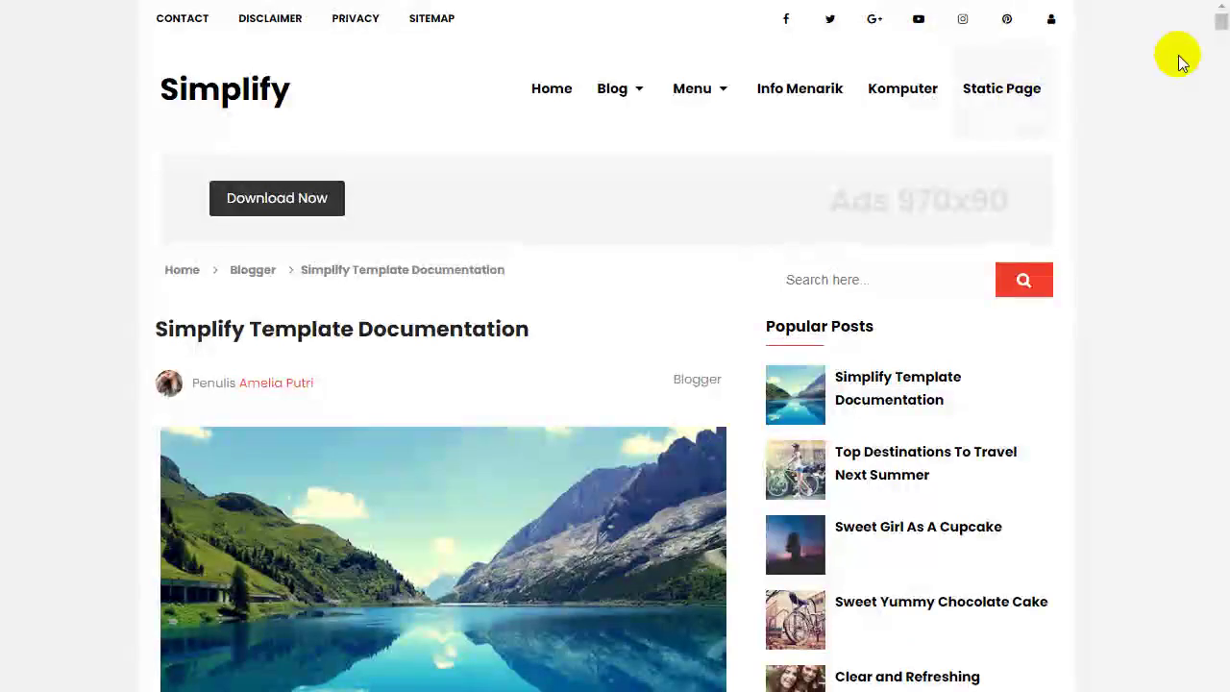
mouse_move(1220, 24)
mouse_down()
mouse_move(1211, 329)
mouse_move(1225, 8)
mouse_up()
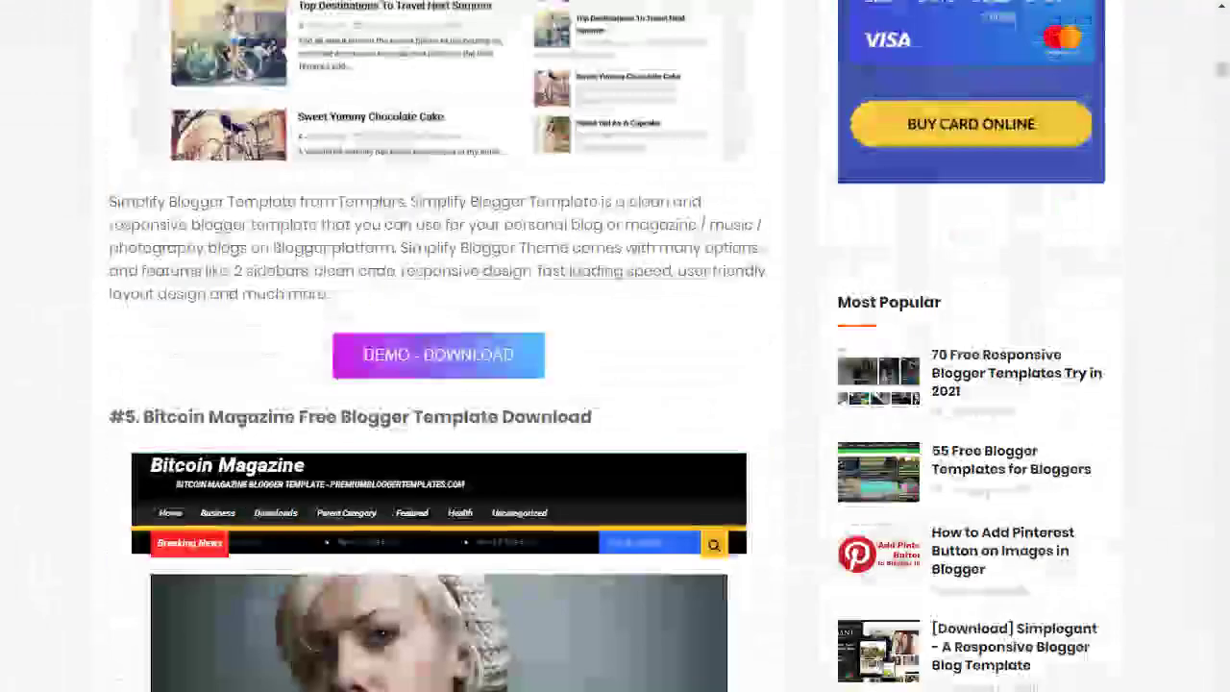
Scroll the Templurs templates article down past entry #39 Classica.
scroll(67, 299, down, 10)
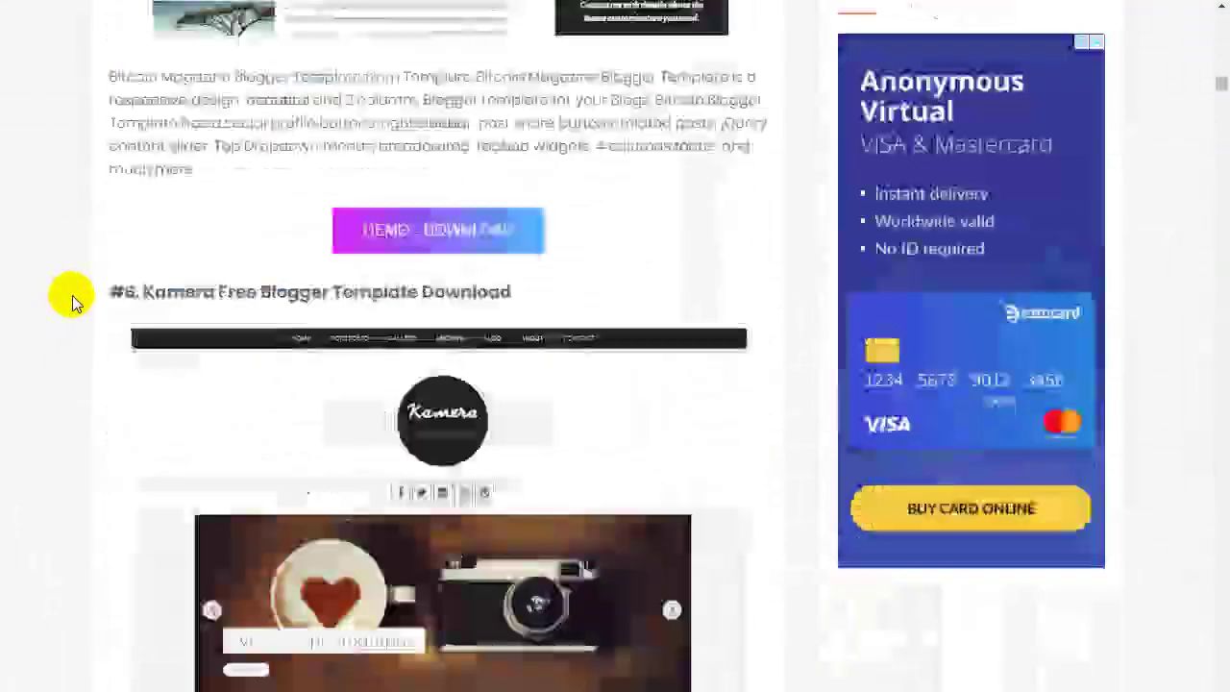
scroll(72, 297, down, 10)
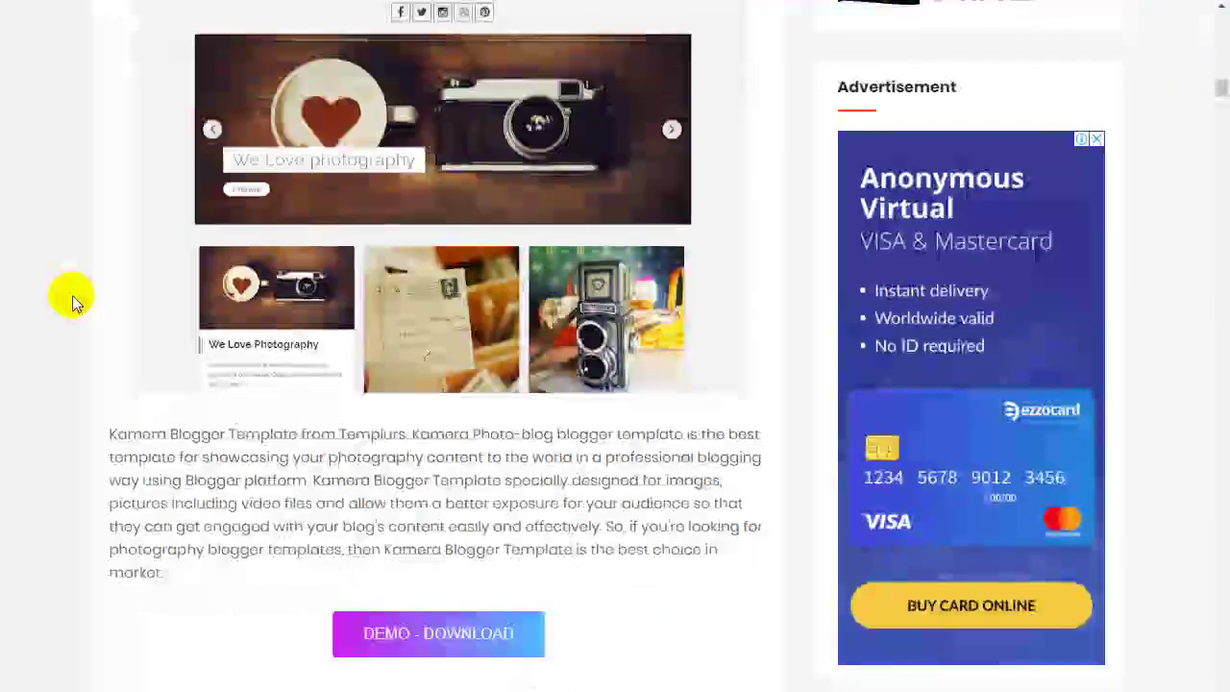
scroll(72, 296, down, 15)
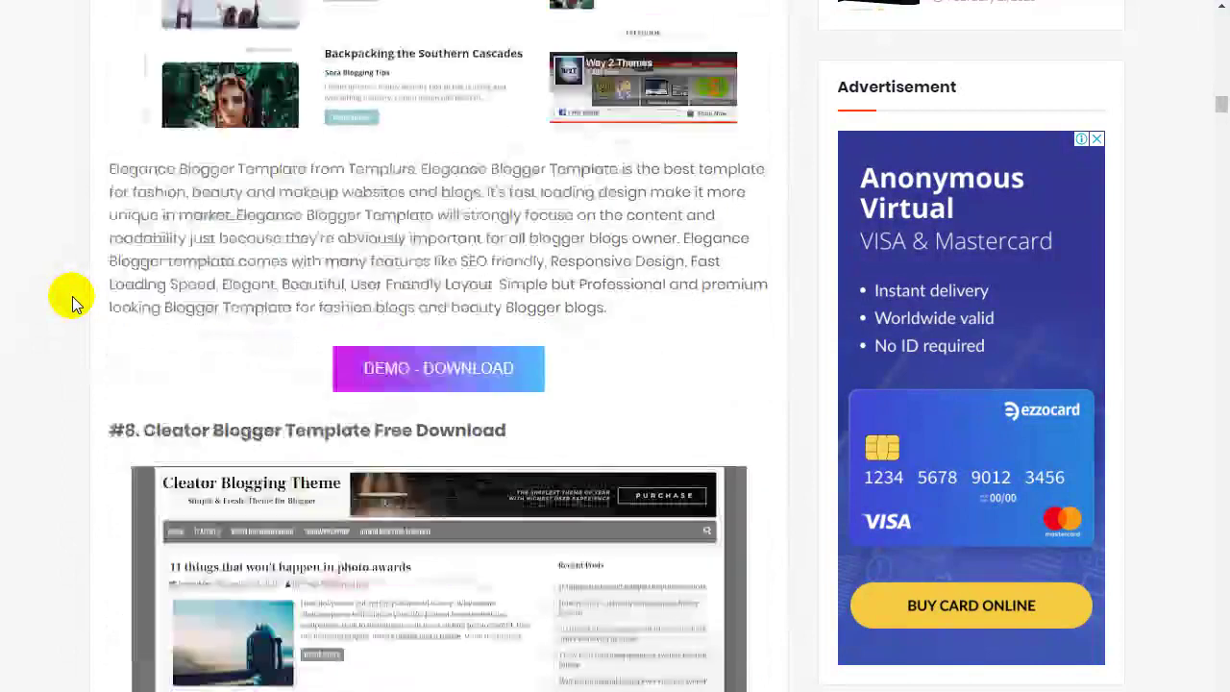
scroll(72, 296, down, 15)
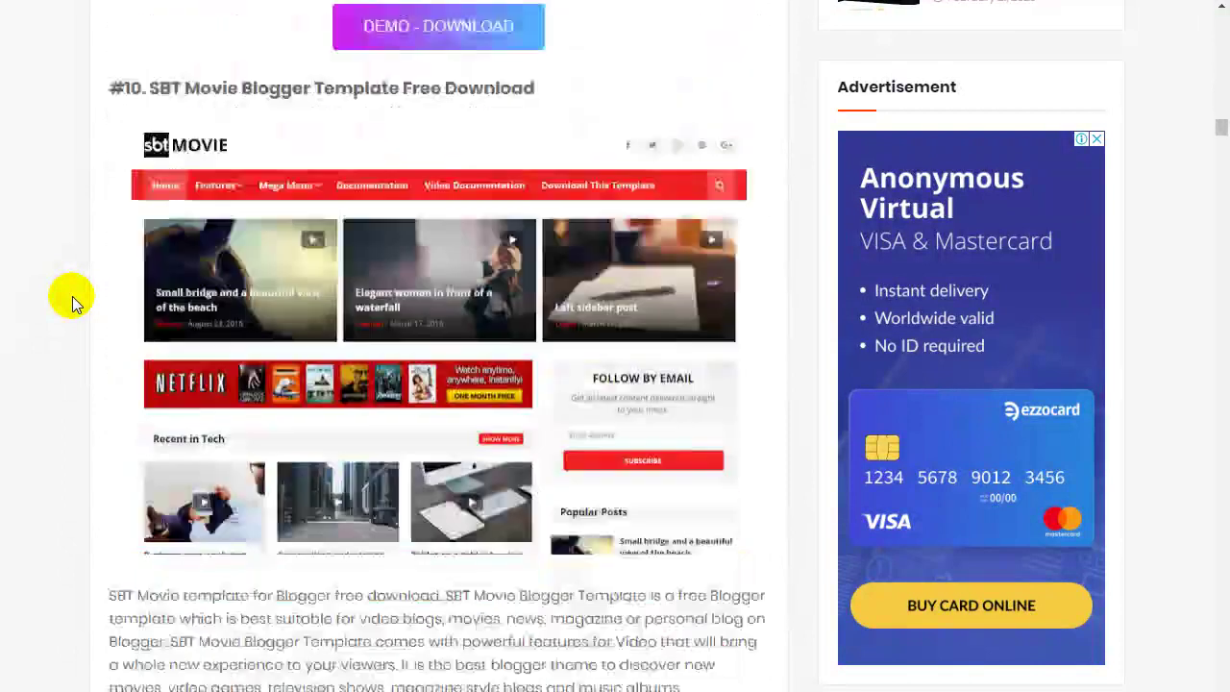
scroll(74, 296, down, 15)
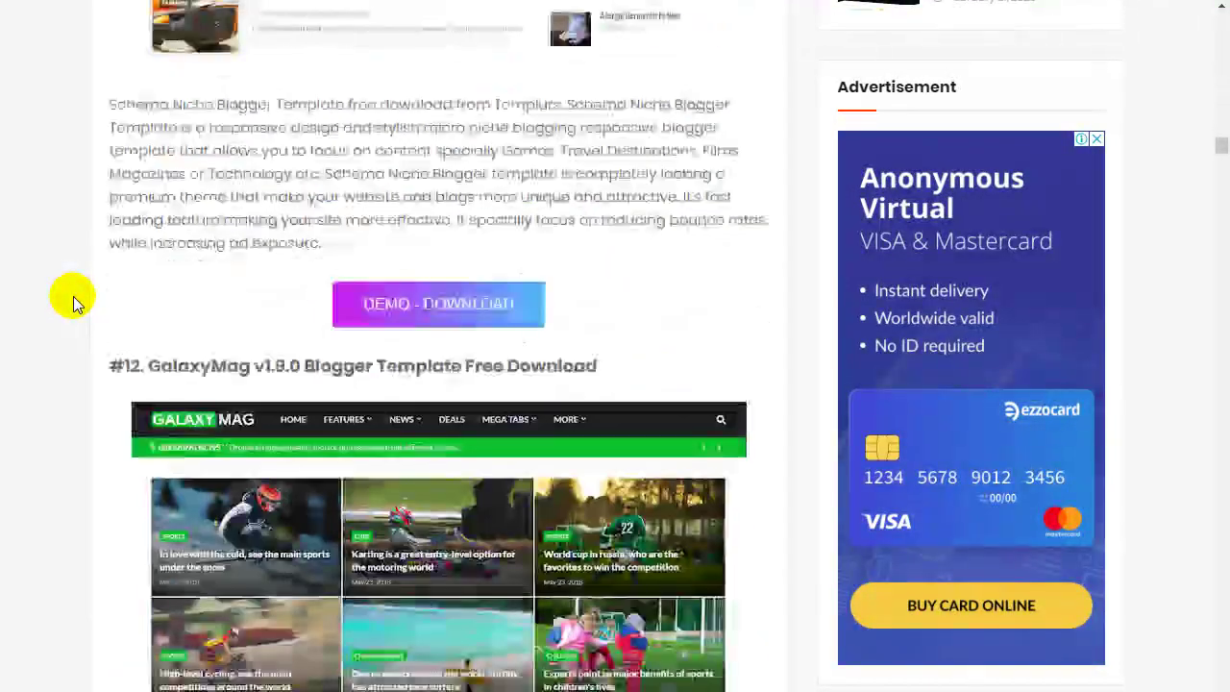
scroll(73, 296, down, 15)
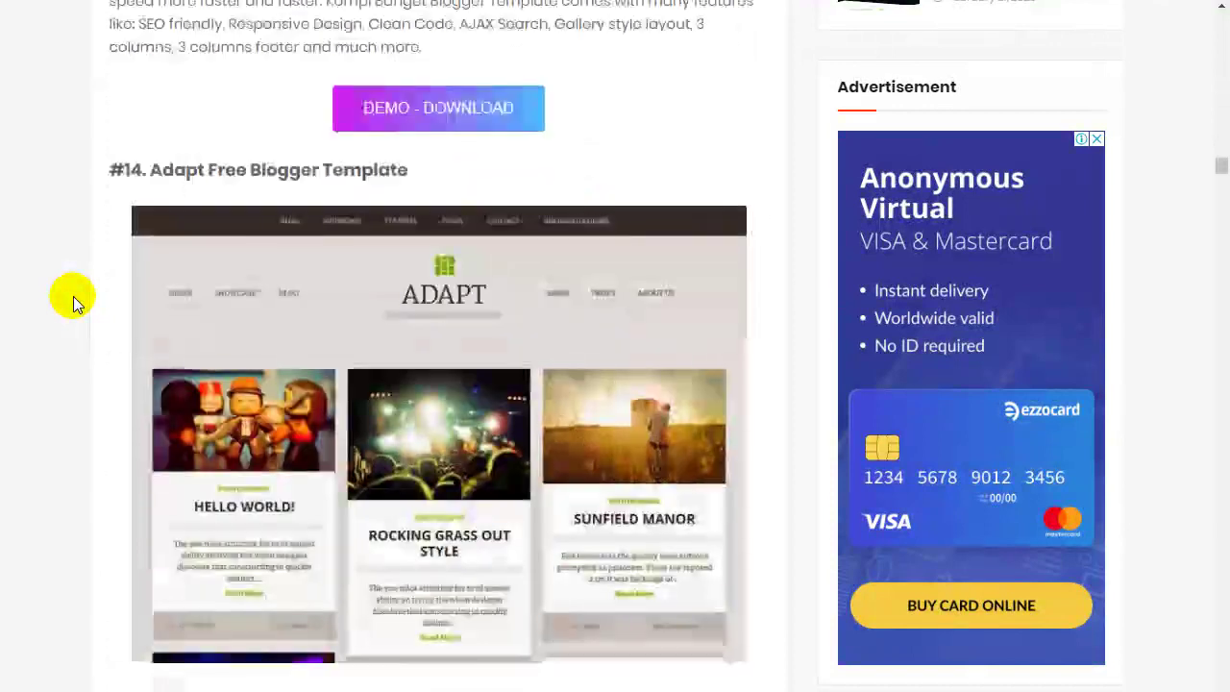
scroll(73, 296, down, 15)
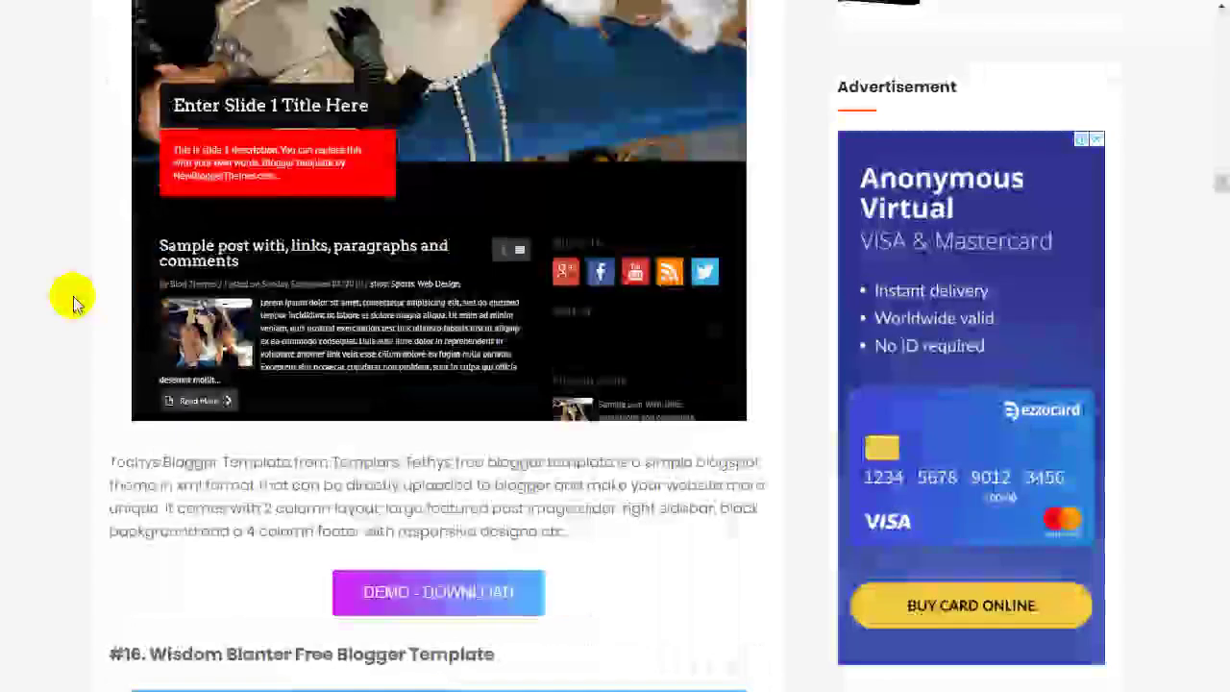
scroll(73, 296, down, 10)
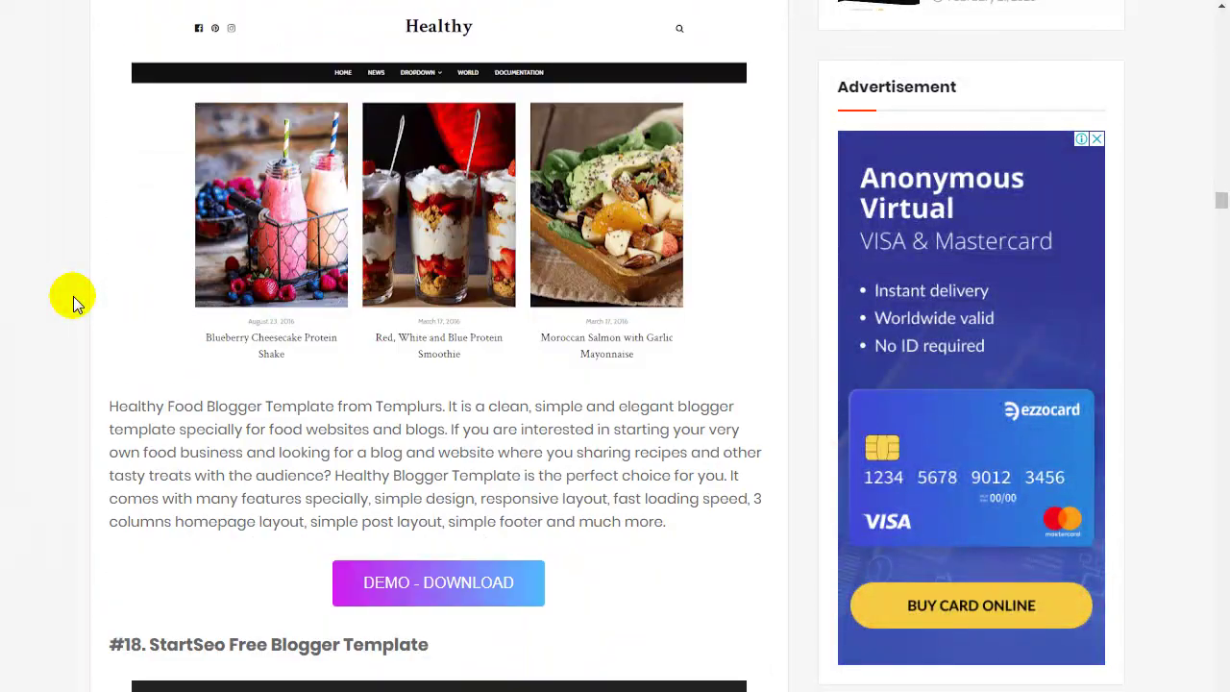
scroll(73, 296, down, 6)
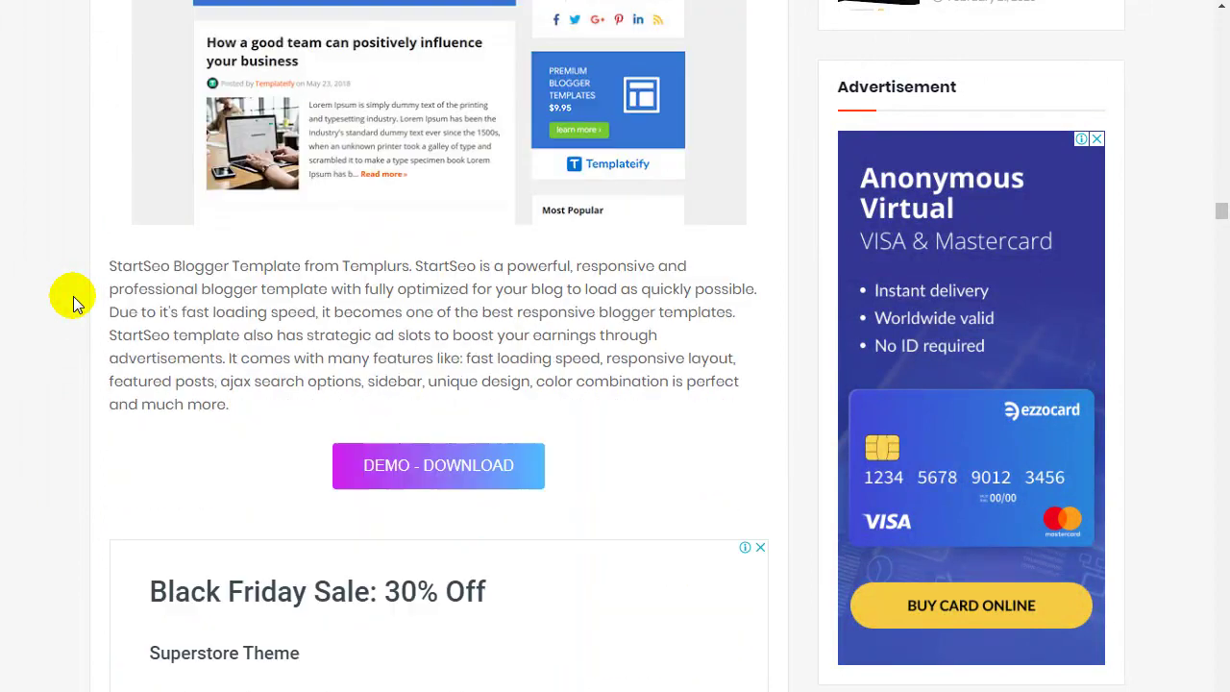
drag(1220, 223, 1221, 317)
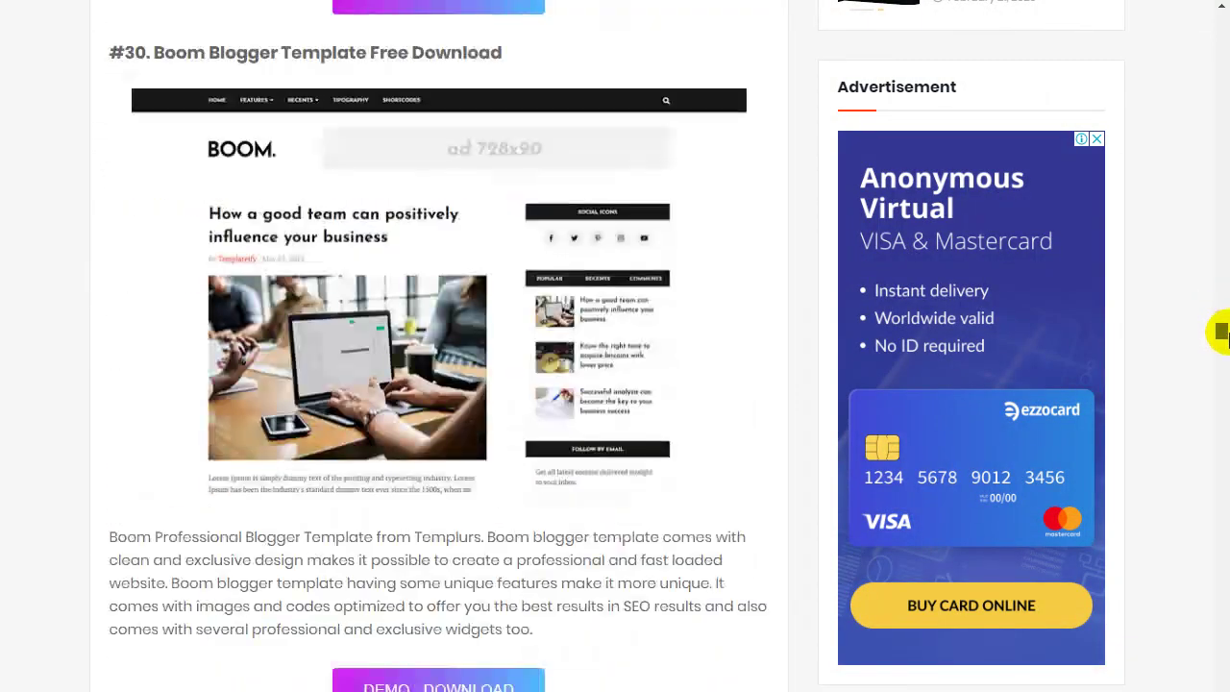
scroll(1223, 347, down, 9)
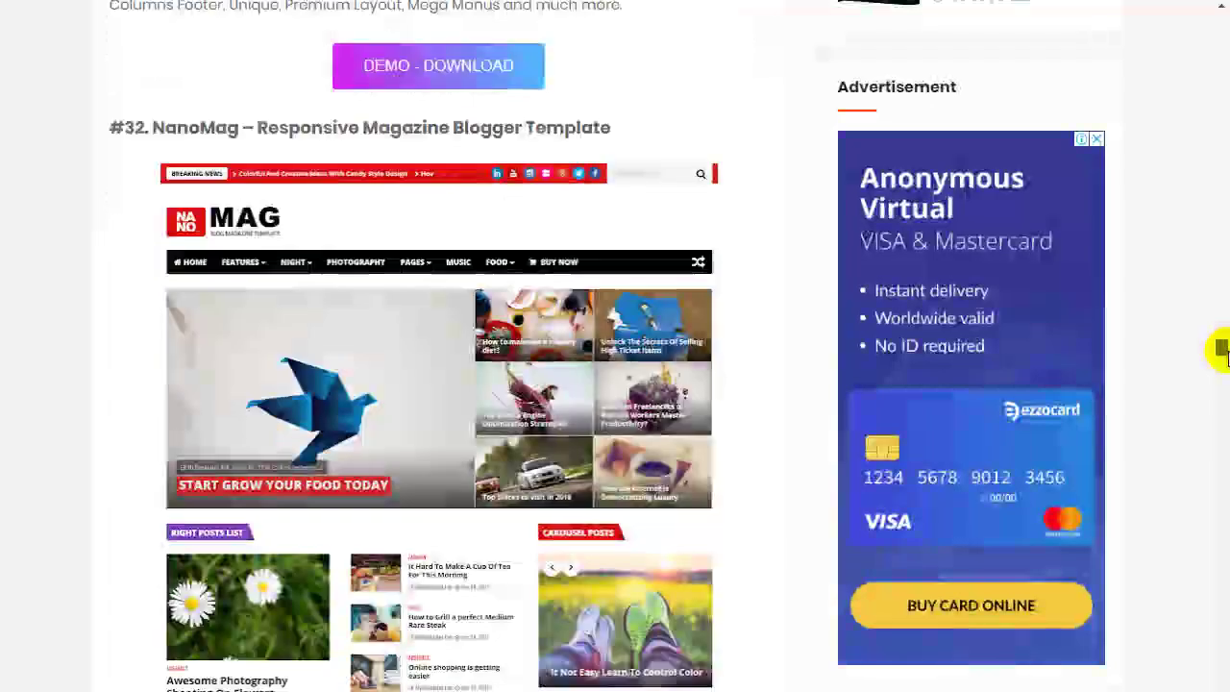
scroll(1221, 365, down, 20)
scroll(1220, 394, down, 13)
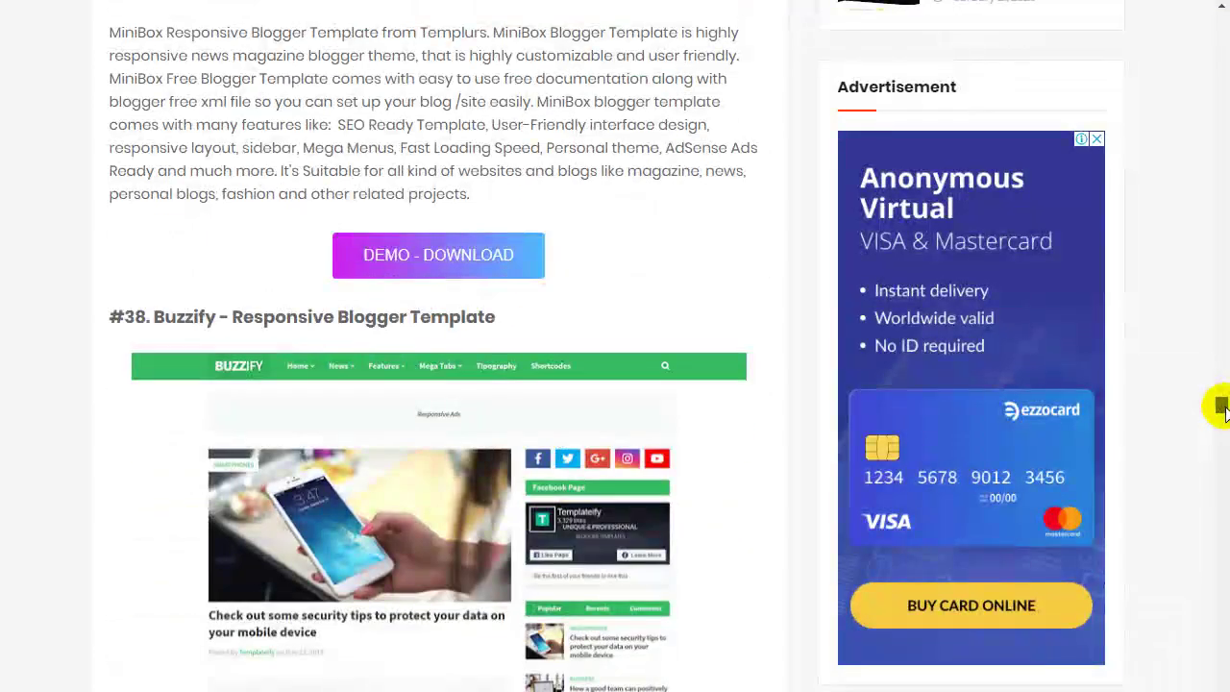
scroll(1220, 409, down, 11)
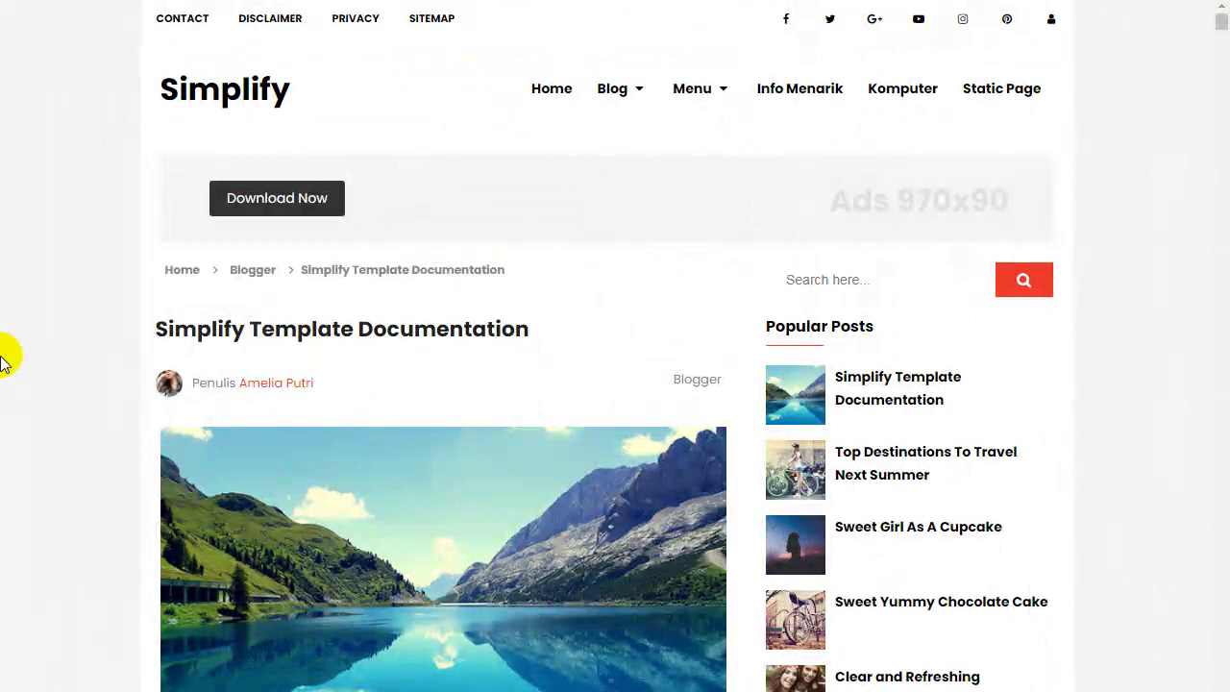
scroll(5, 361, down, 10)
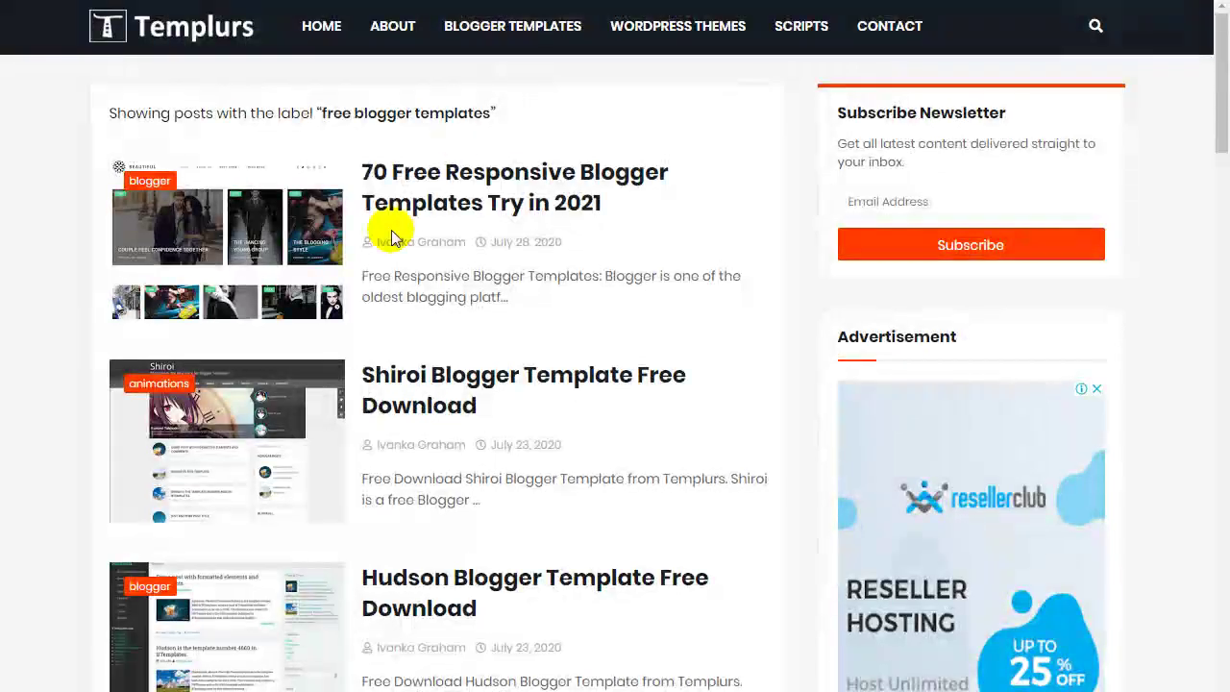
scroll(387, 253, down, 6)
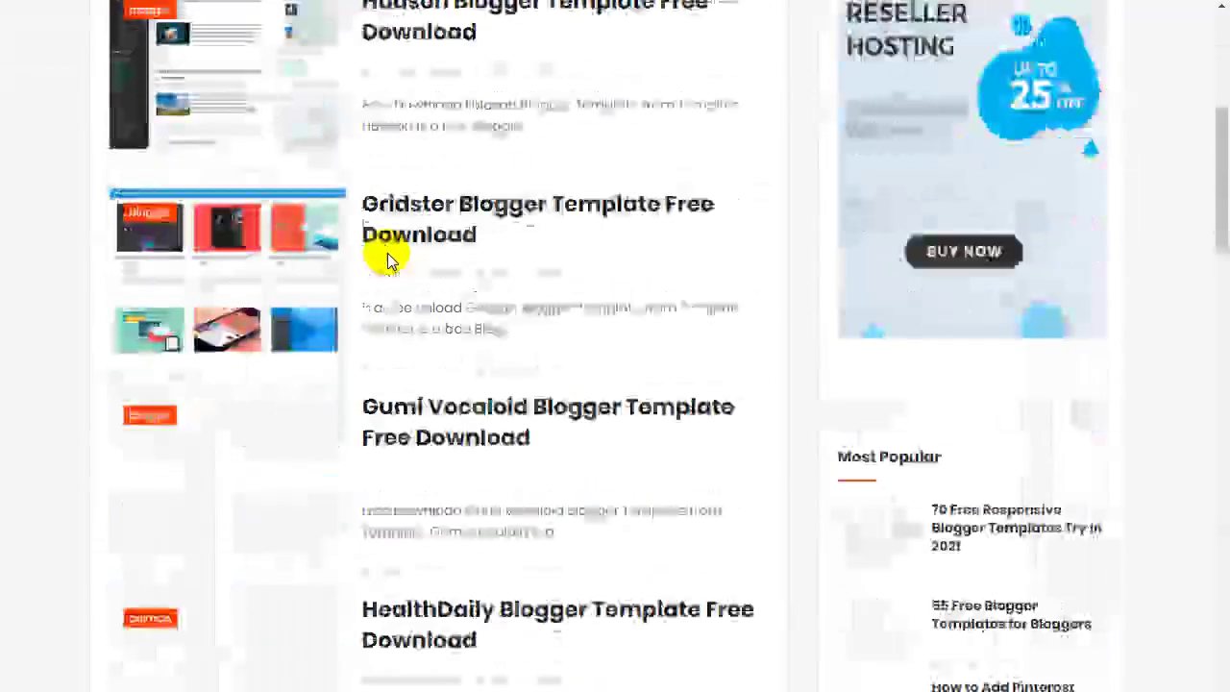
scroll(529, 187, down, 13)
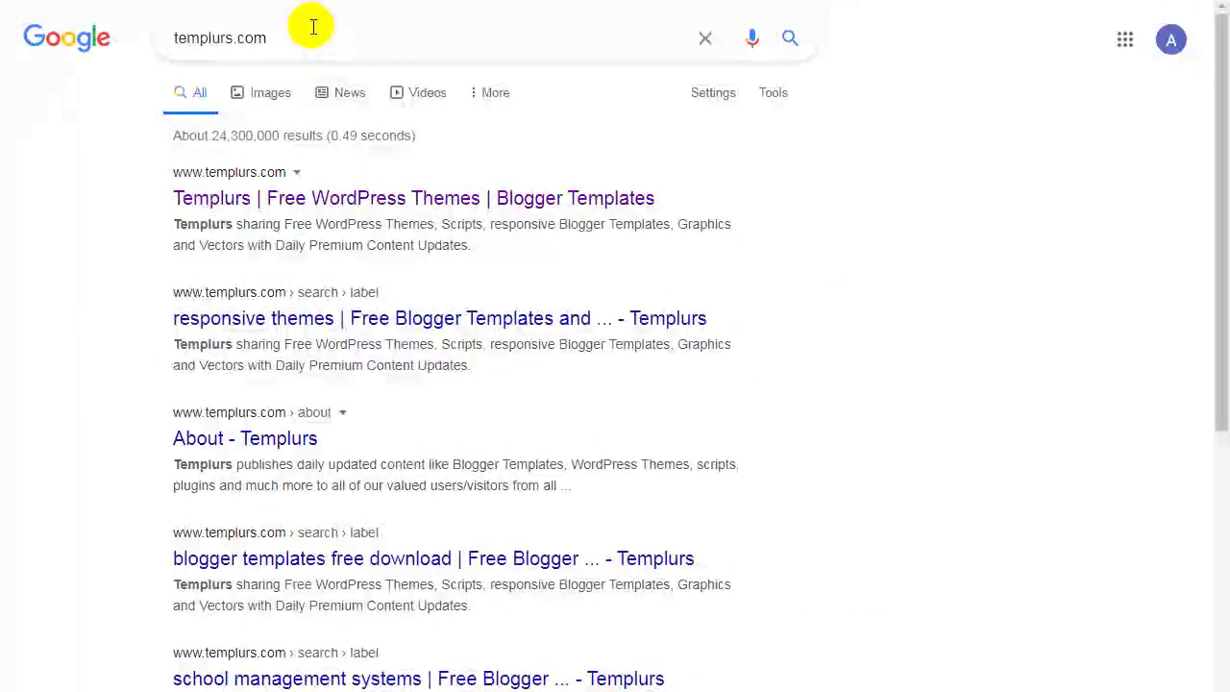
Search Google for 'free blogger templates' in place of the templurs.com query.
drag(313, 36, 164, 60)
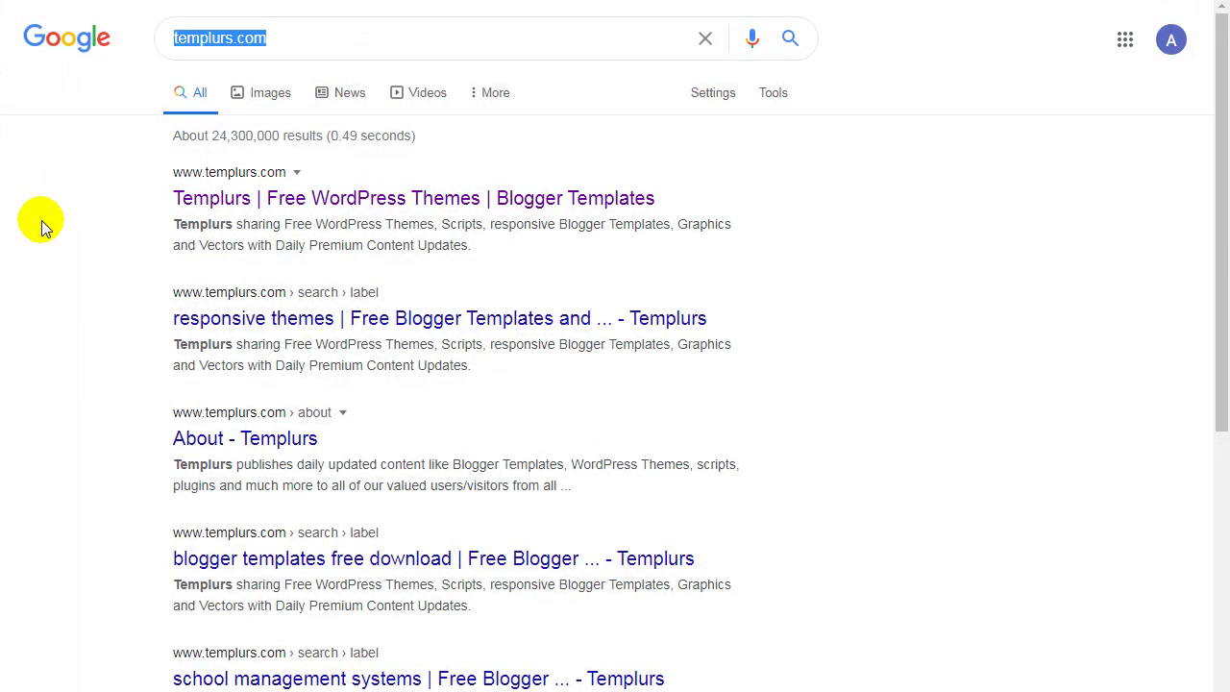
text(free blog)
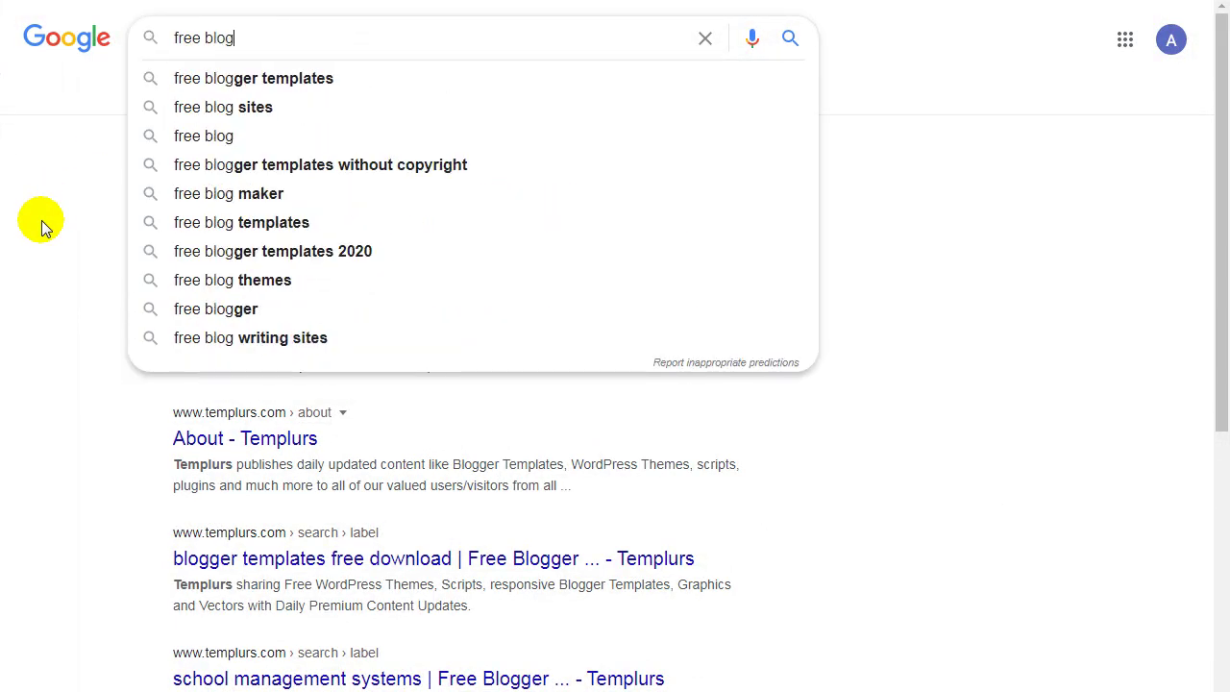
key(Down)
key(Return)
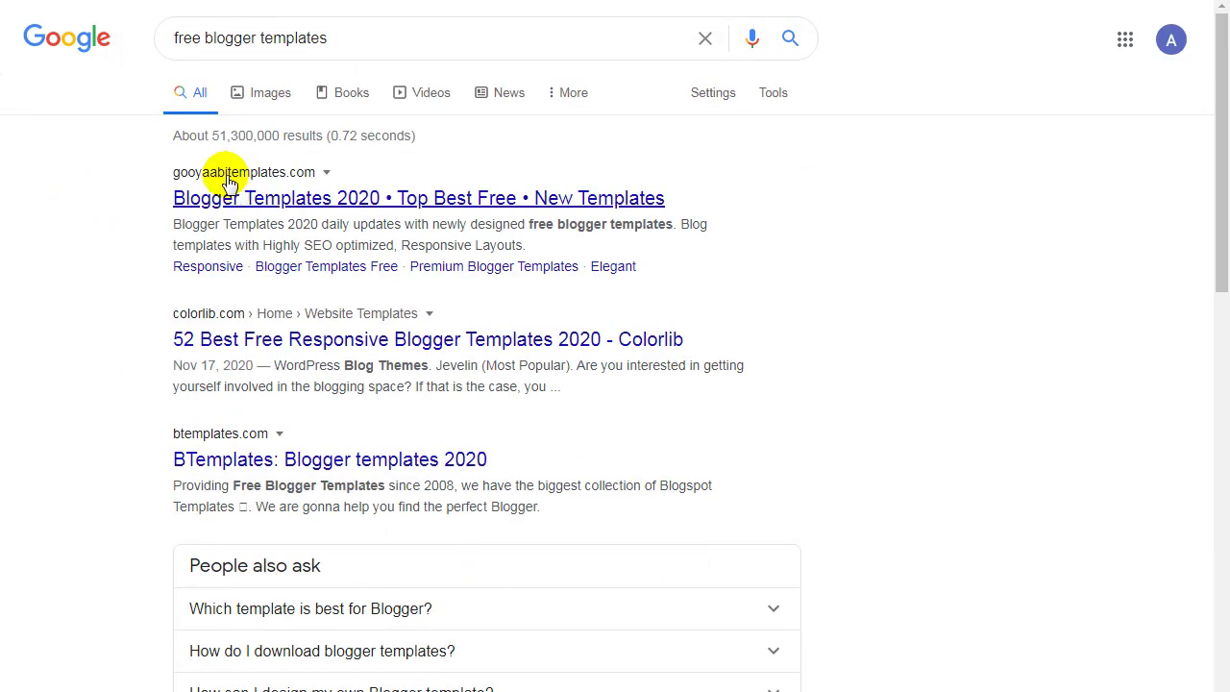
Open Colorlib's 52 best free Blogger templates article from the results.
scroll(202, 267, down, 1)
scroll(192, 267, down, 1)
scroll(170, 269, up, 2)
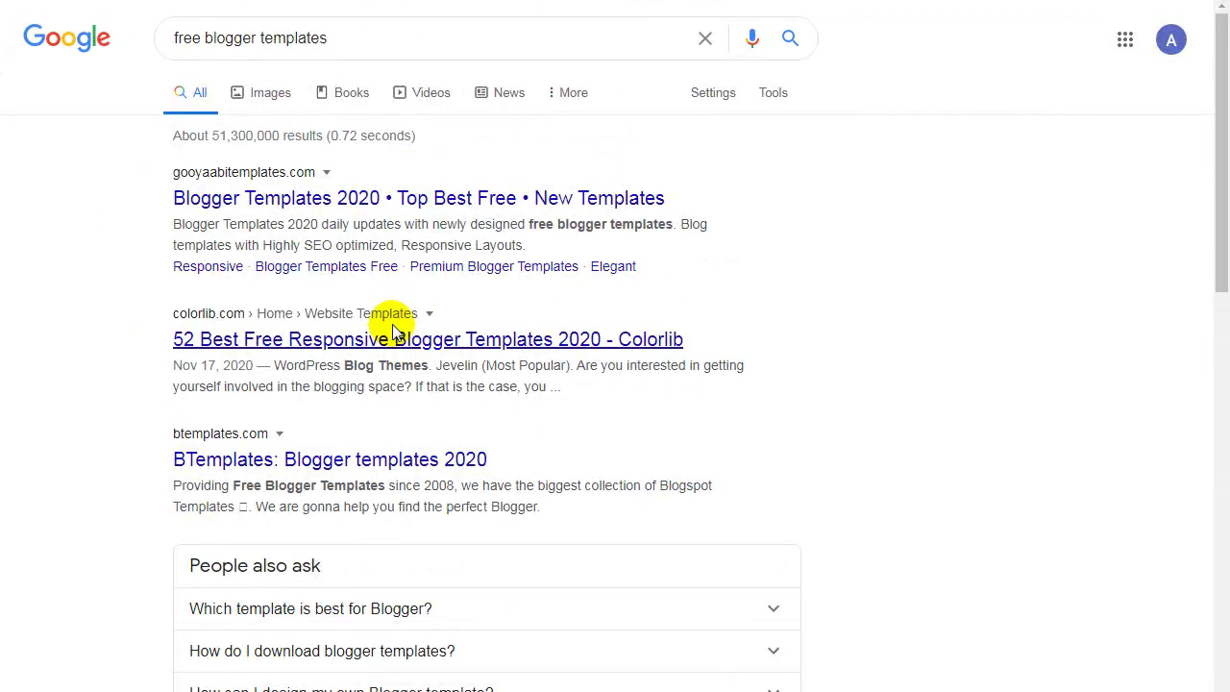
click(393, 338)
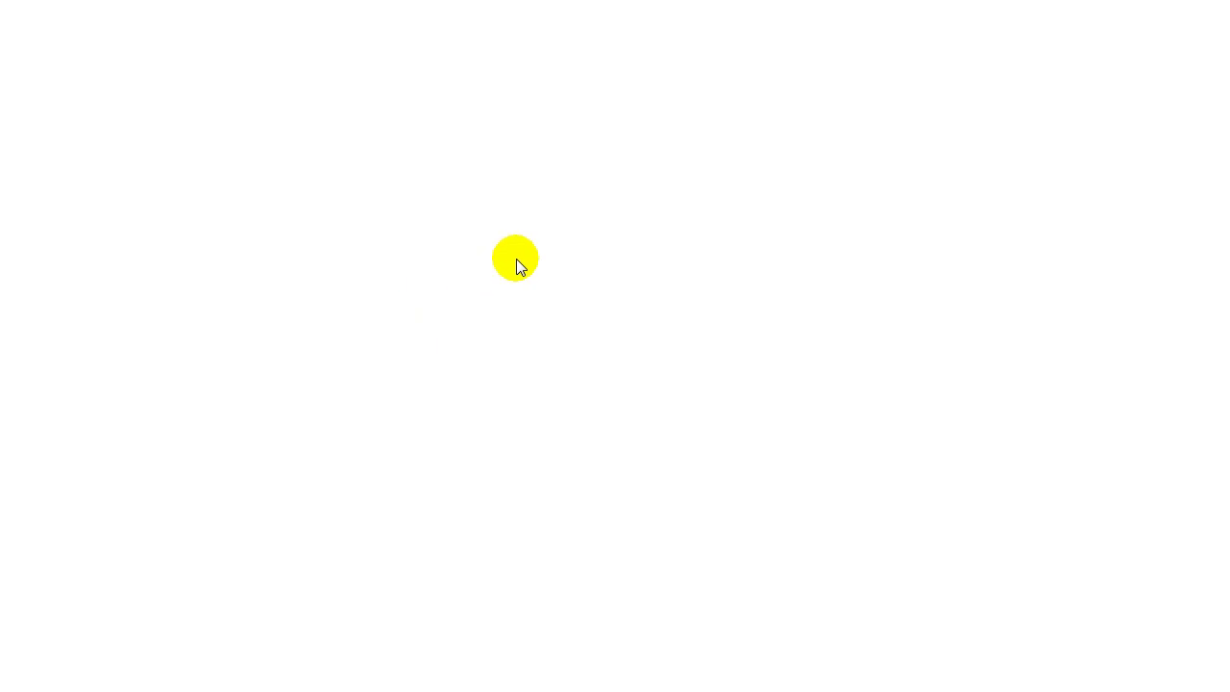
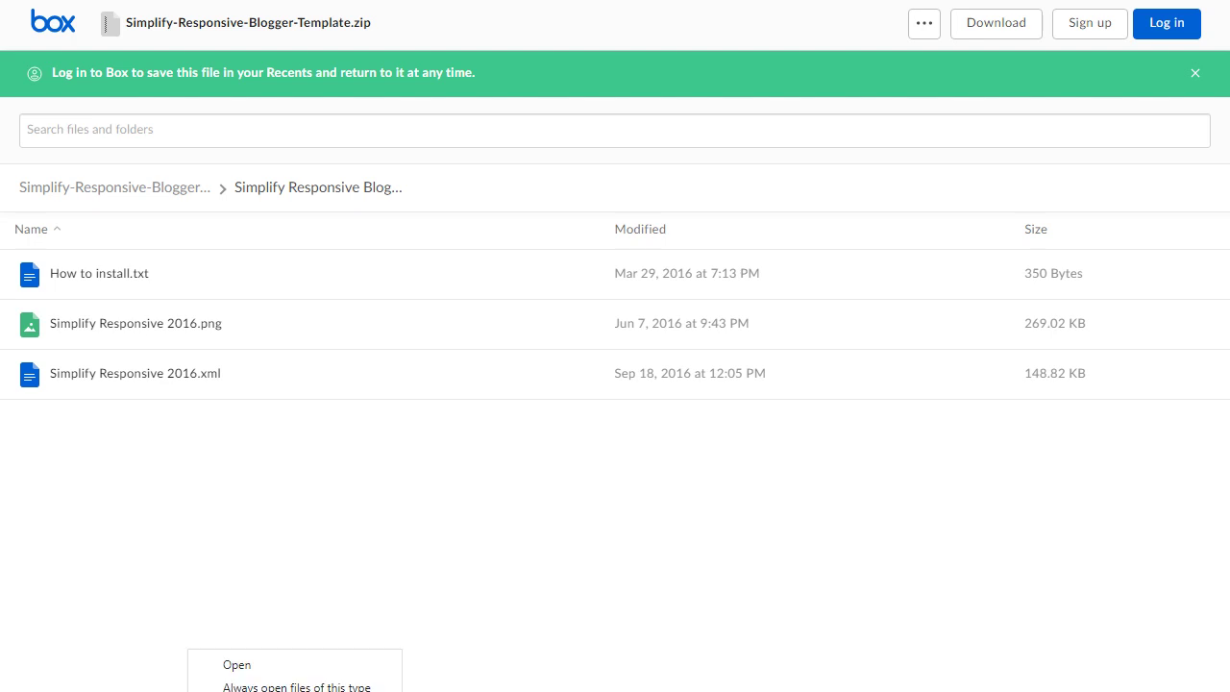
Extract the downloaded template zip in place and open the Simplify Responsive Blogger Template folder.
click(254, 691)
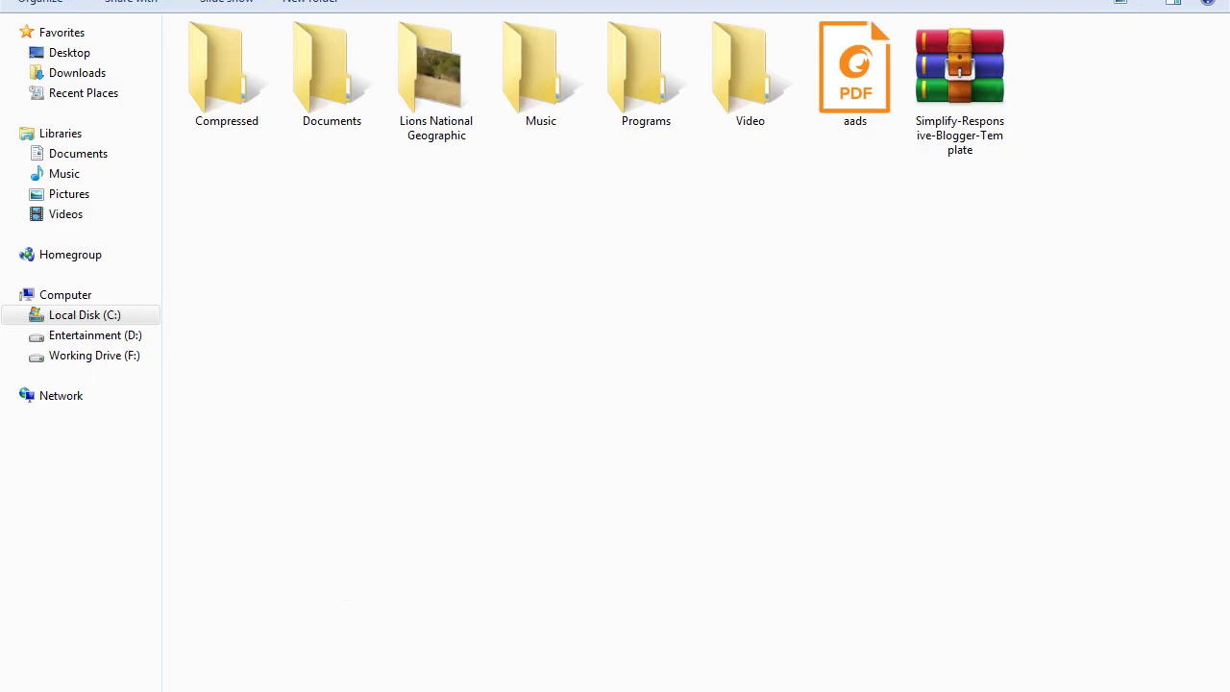
right_click(948, 97)
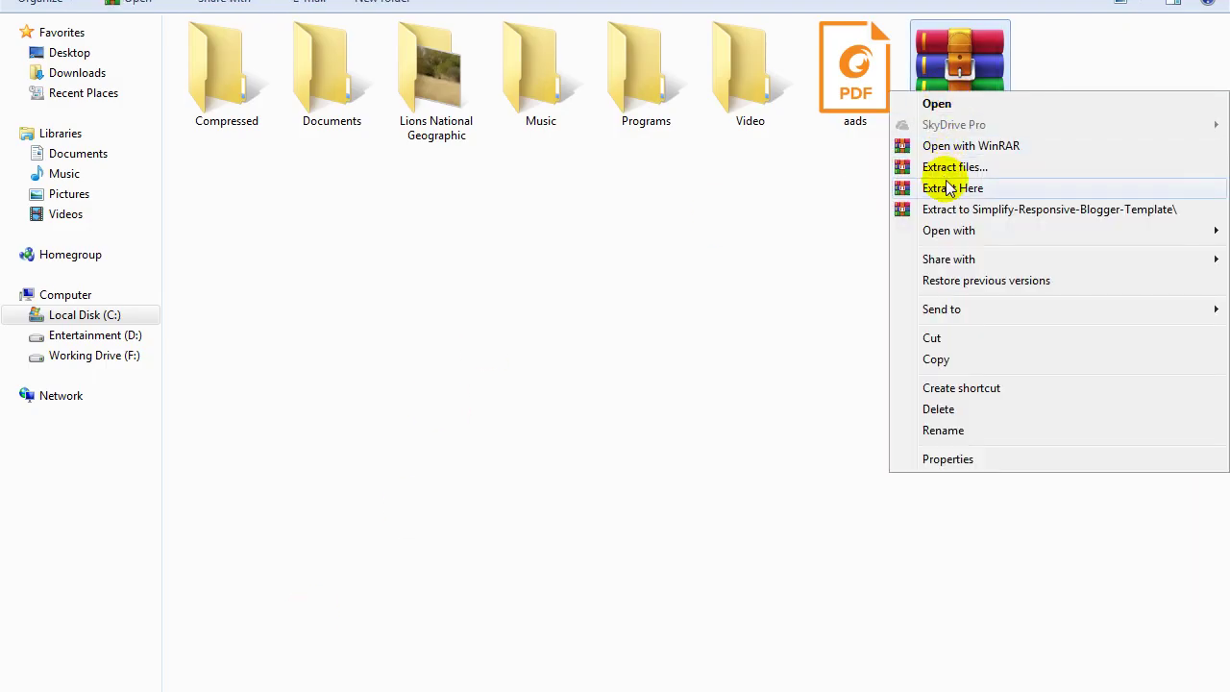
click(947, 188)
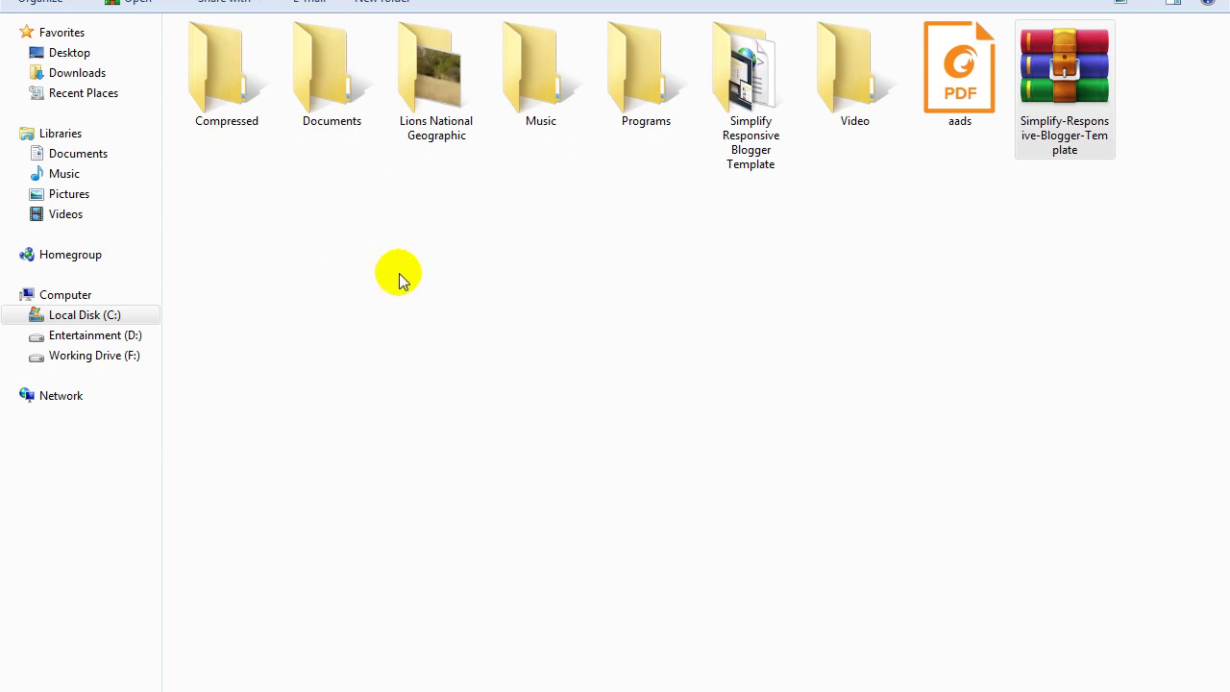
click(401, 274)
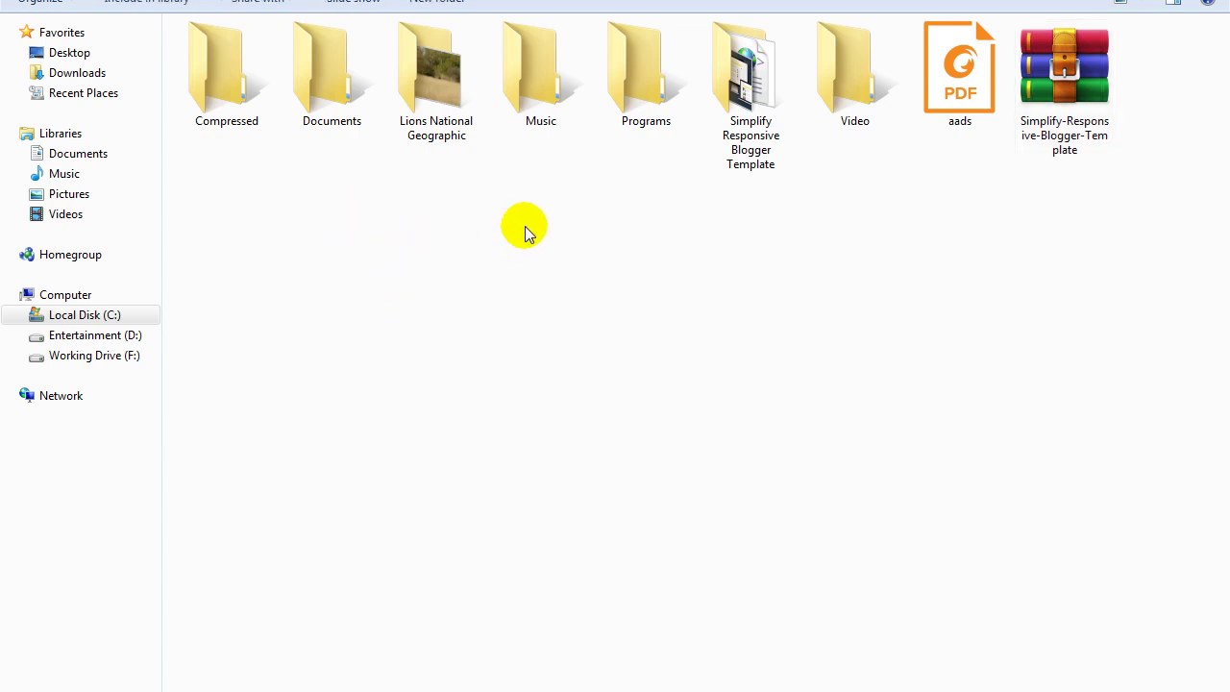
double_click(730, 144)
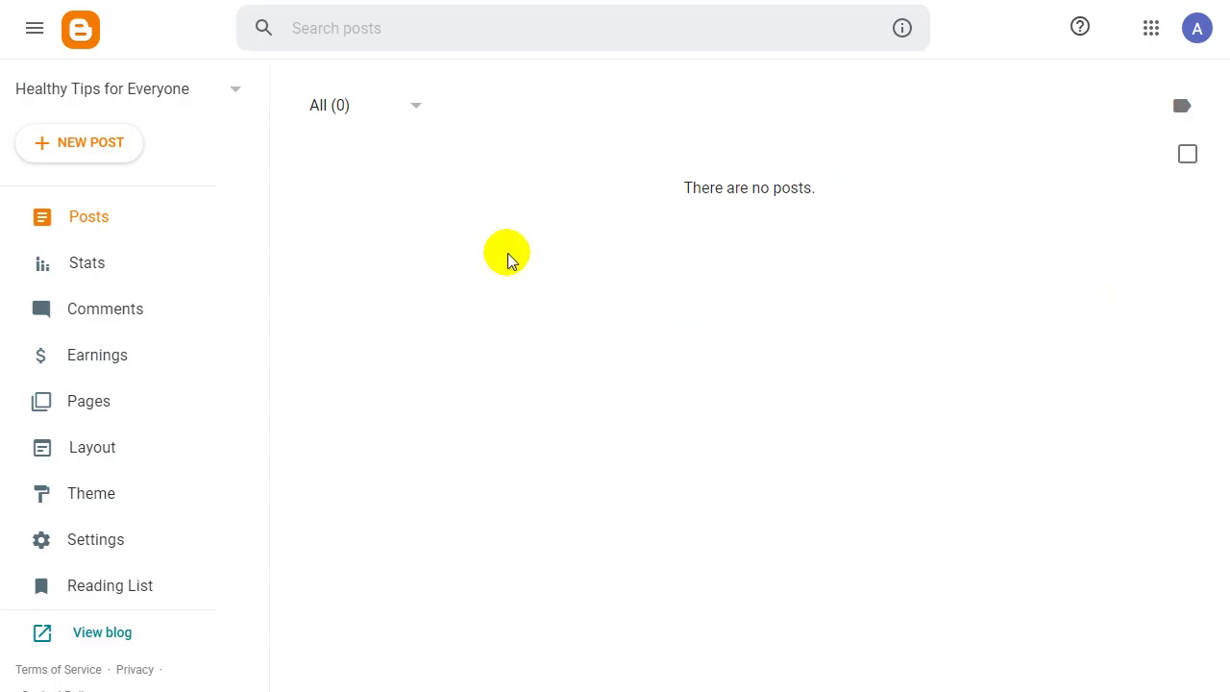
Restore the blog theme from the Simplify Responsive 2016 file in the Downloads Simplify folder.
click(101, 511)
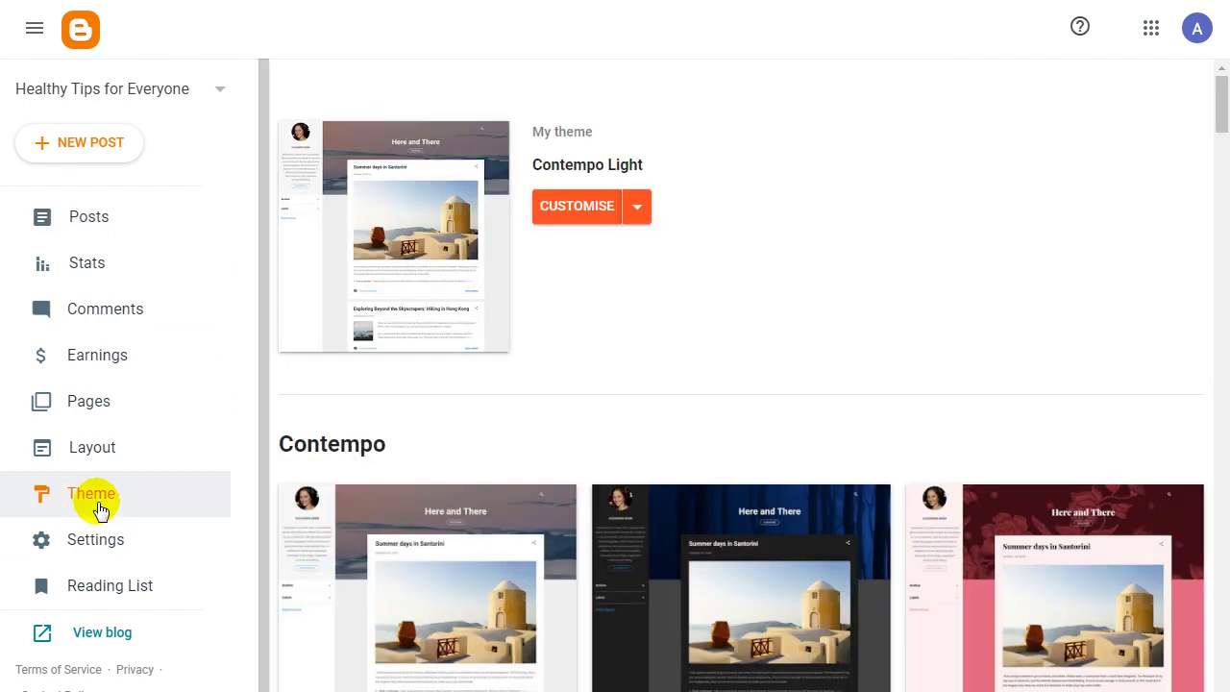
click(637, 212)
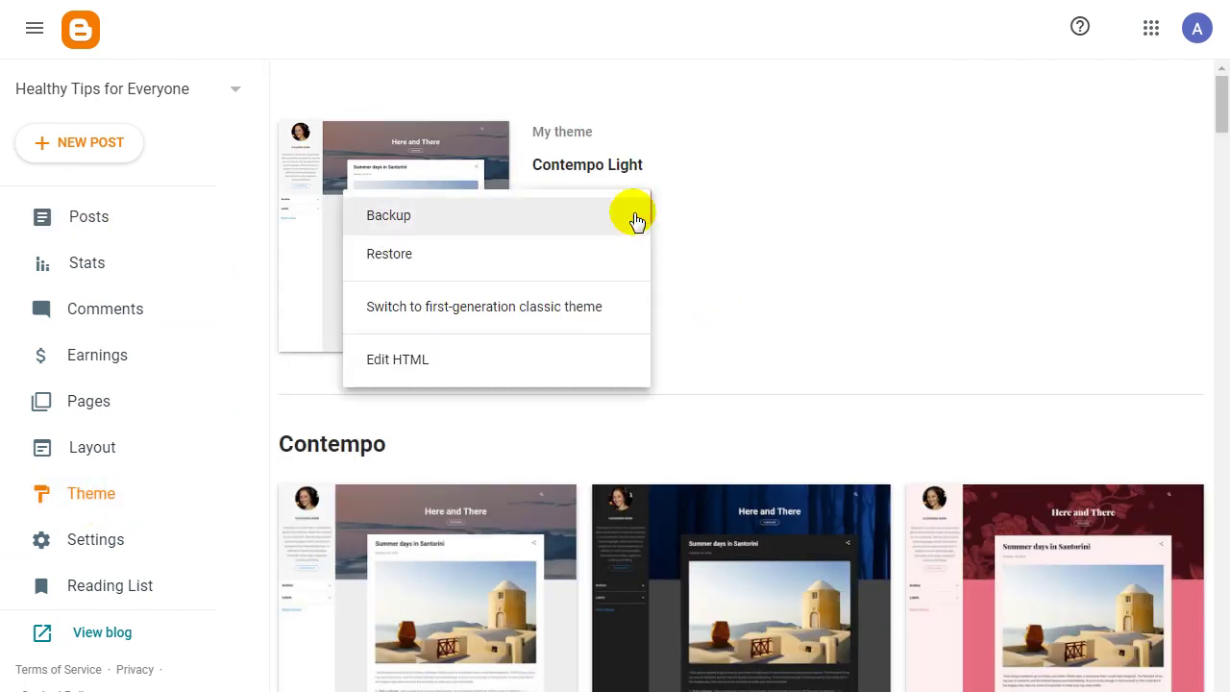
click(663, 209)
click(636, 213)
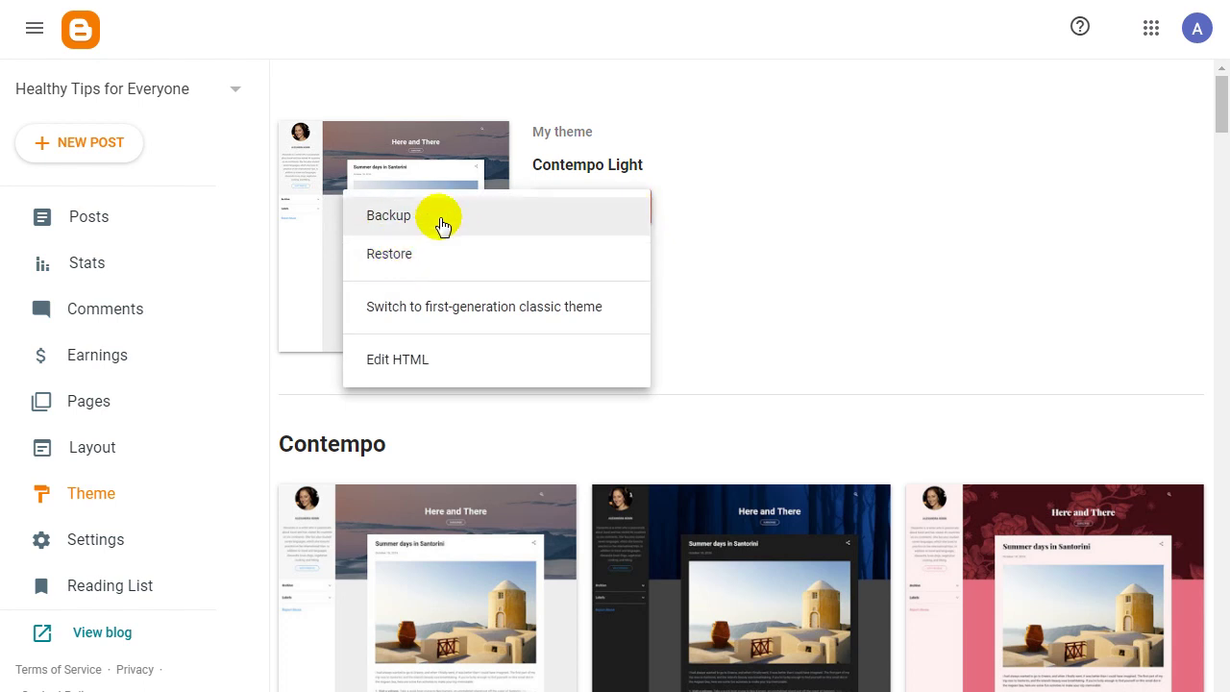
click(446, 265)
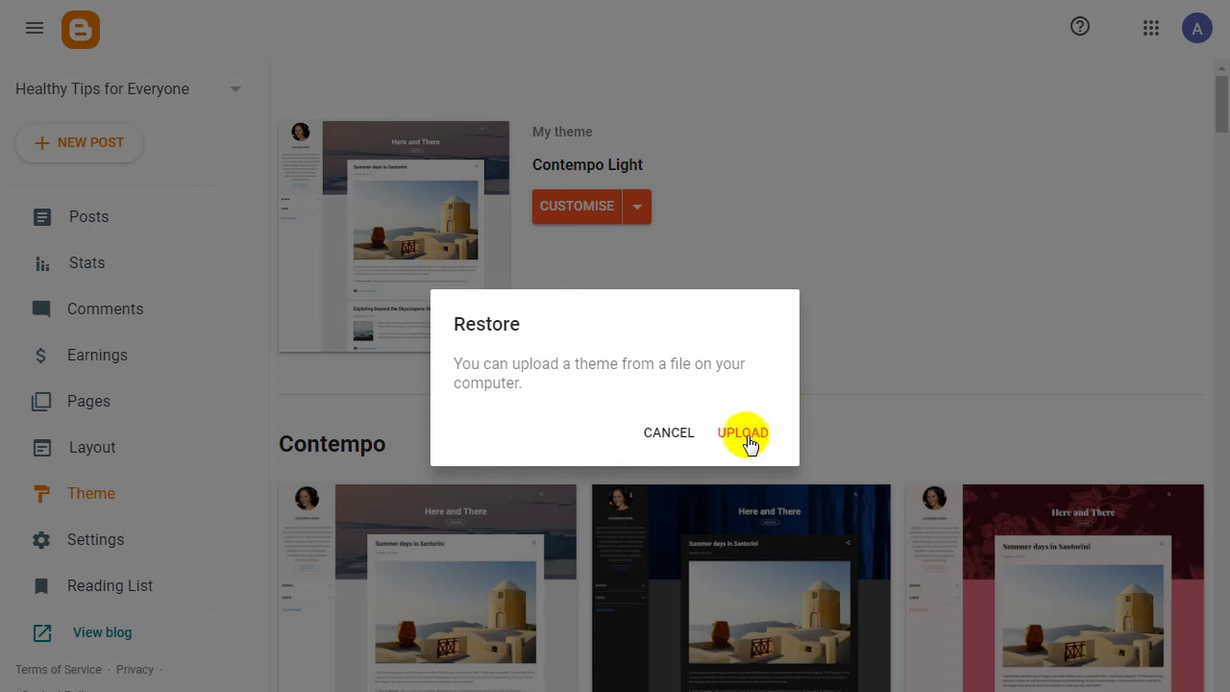
click(743, 435)
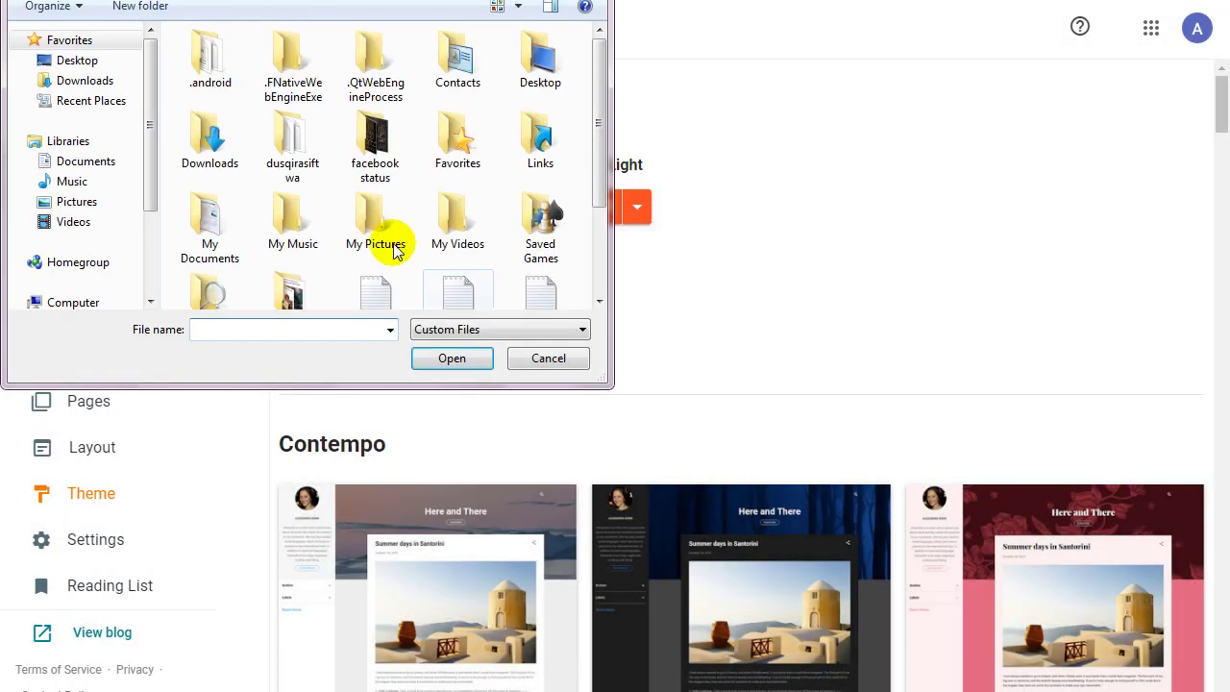
click(124, 83)
click(338, 242)
double_click(339, 242)
click(258, 81)
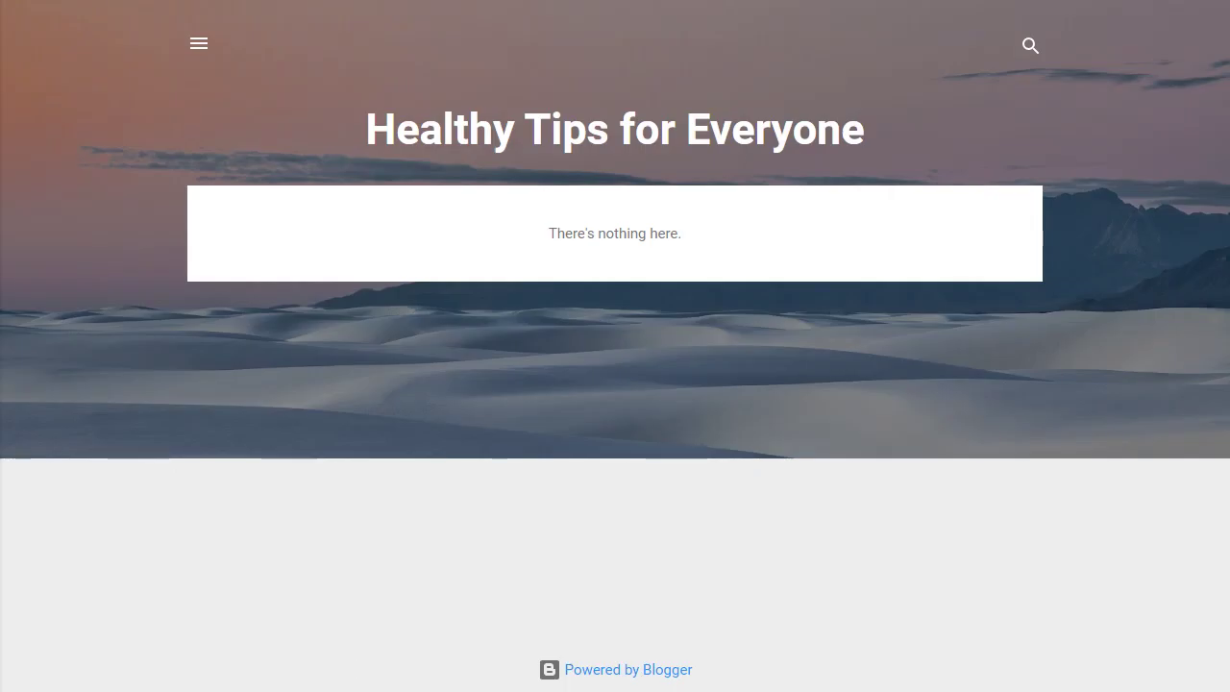
Reload the live blog and scroll through it to see the new Simplify theme.
key(F5)
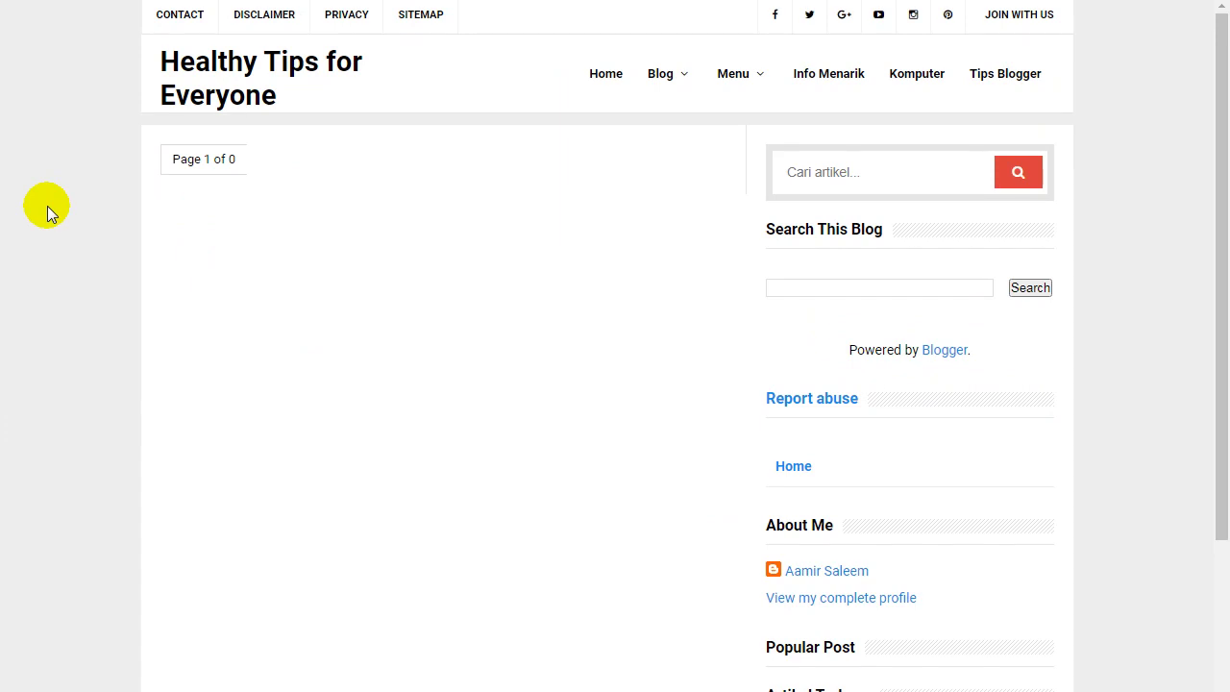
drag(1218, 74, 1226, 307)
drag(1221, 364, 1216, 28)
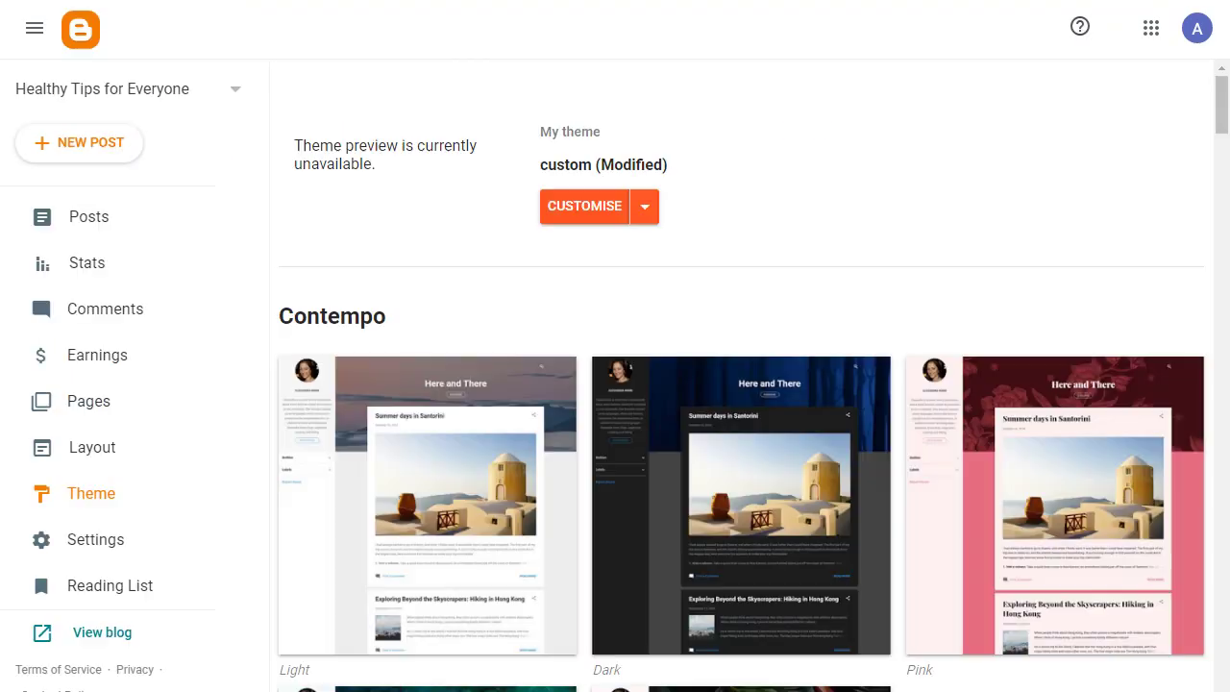
Open the Layout page and scroll through the theme's gadget sections.
click(85, 460)
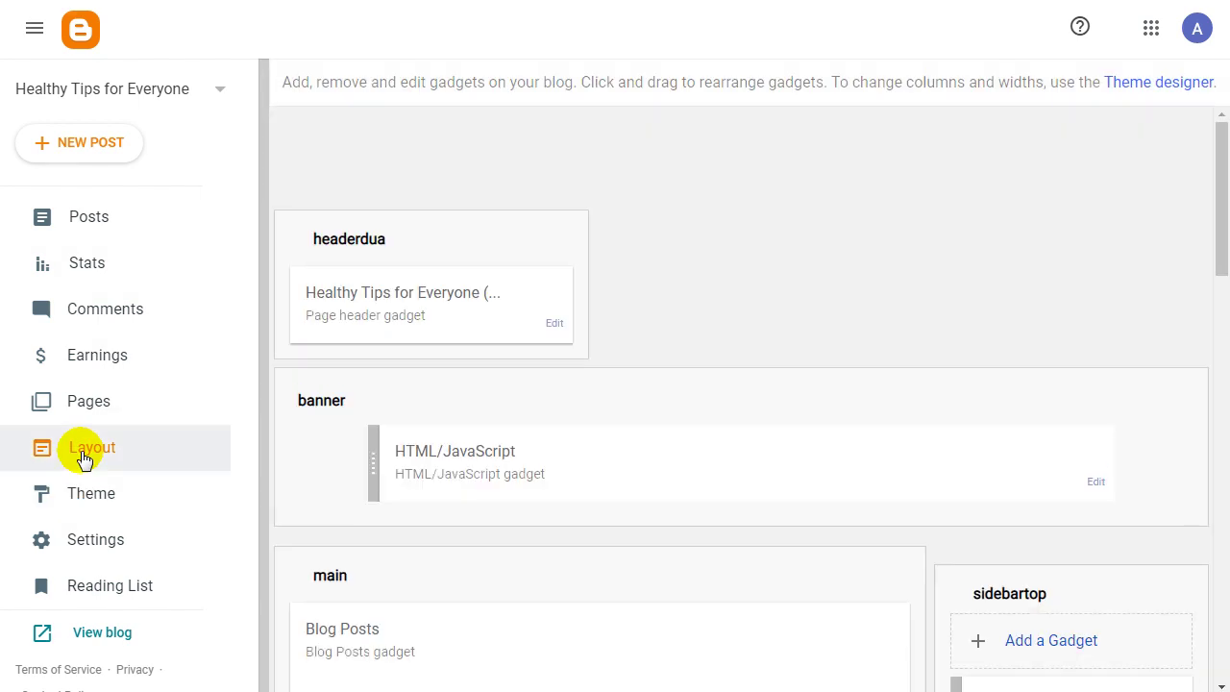
scroll(1217, 156, down, 1)
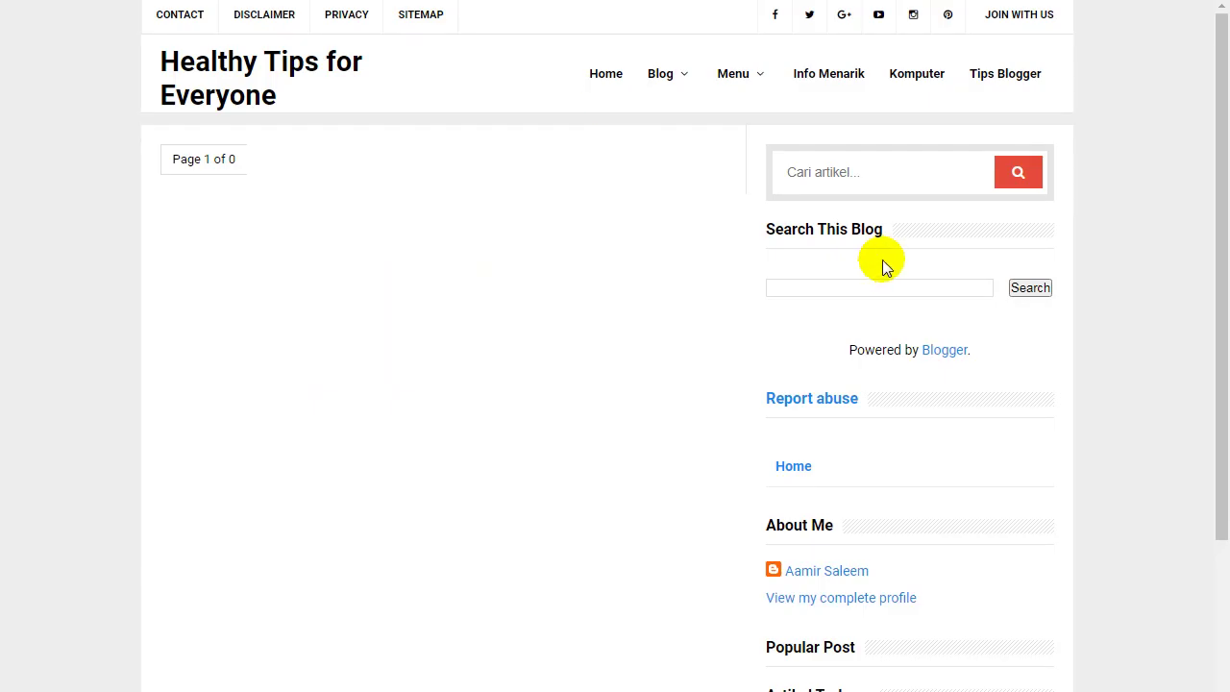
scroll(850, 289, down, 3)
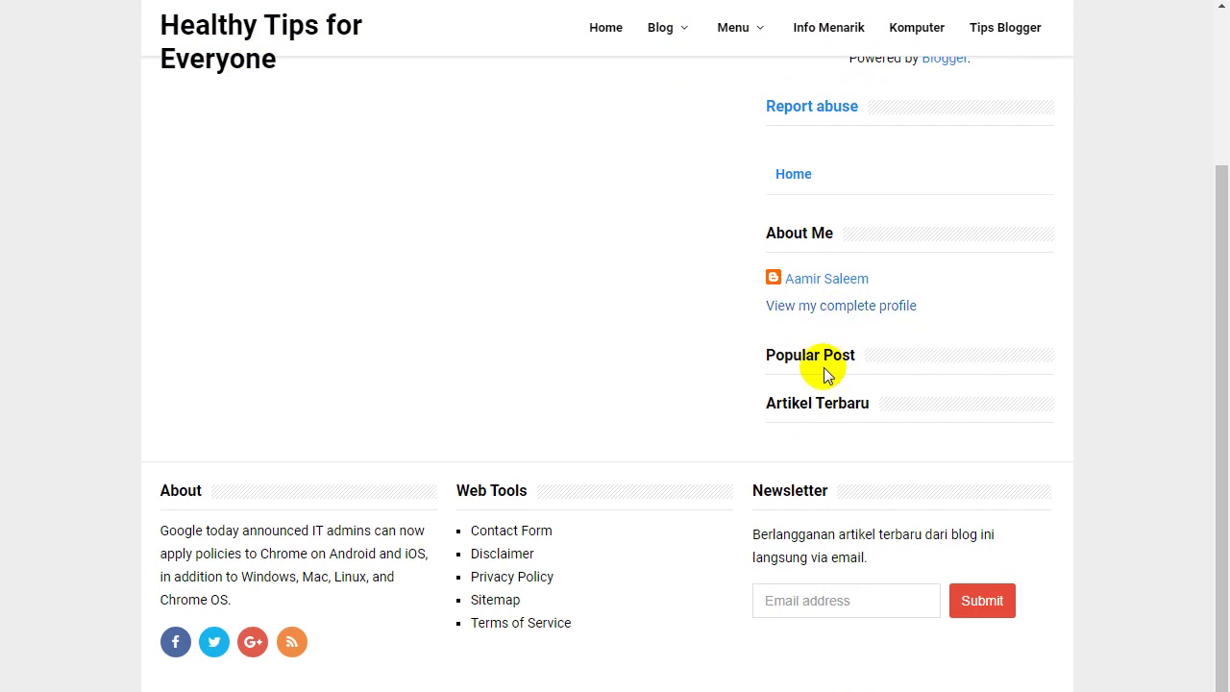
scroll(817, 375, up, 3)
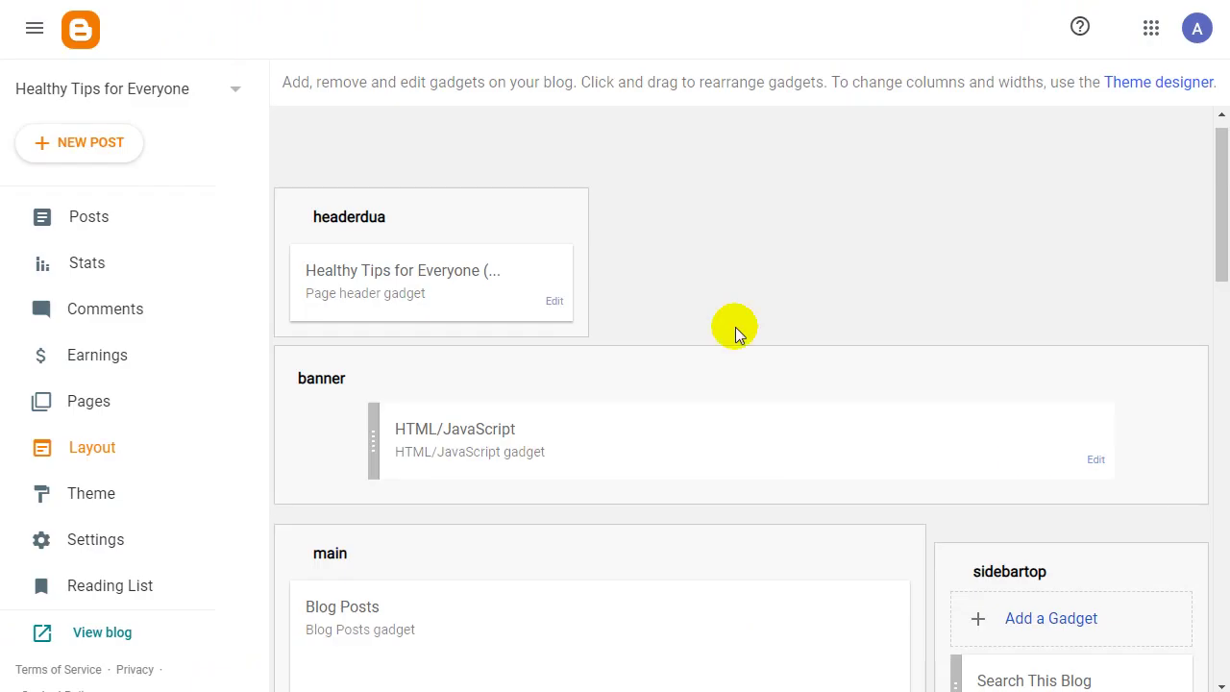
scroll(1022, 453, down, 4)
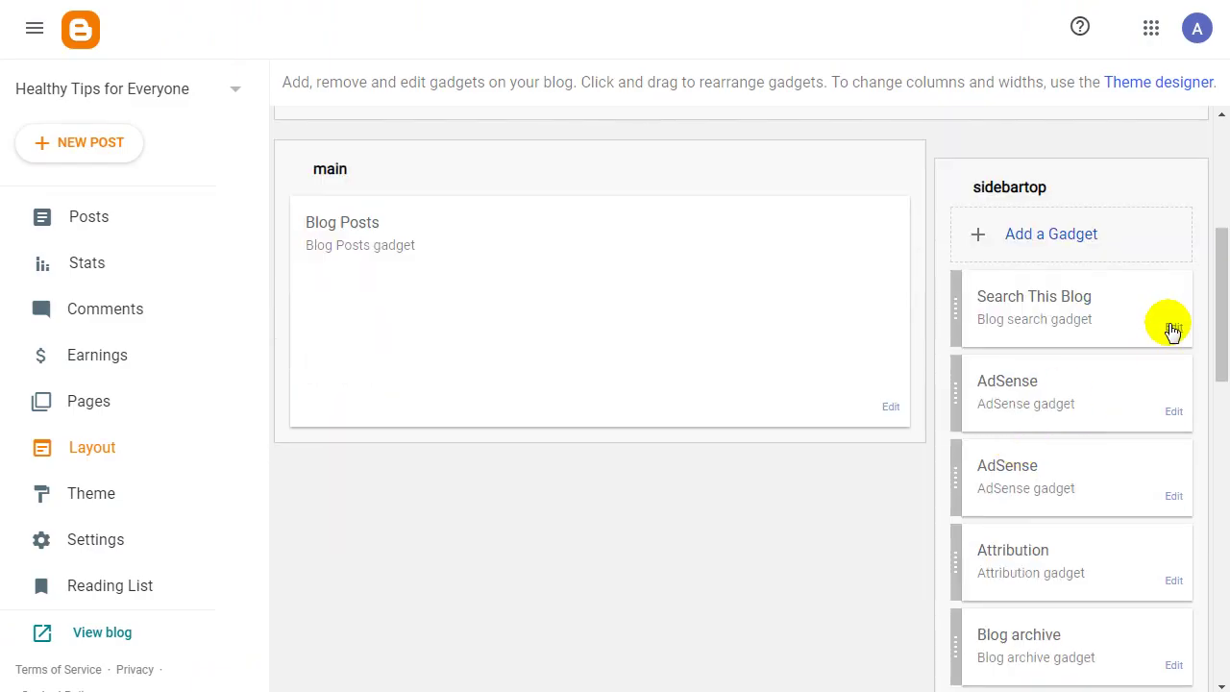
Remove the Search This Blog gadget and both AdSense gadgets.
click(1174, 328)
click(302, 236)
click(438, 115)
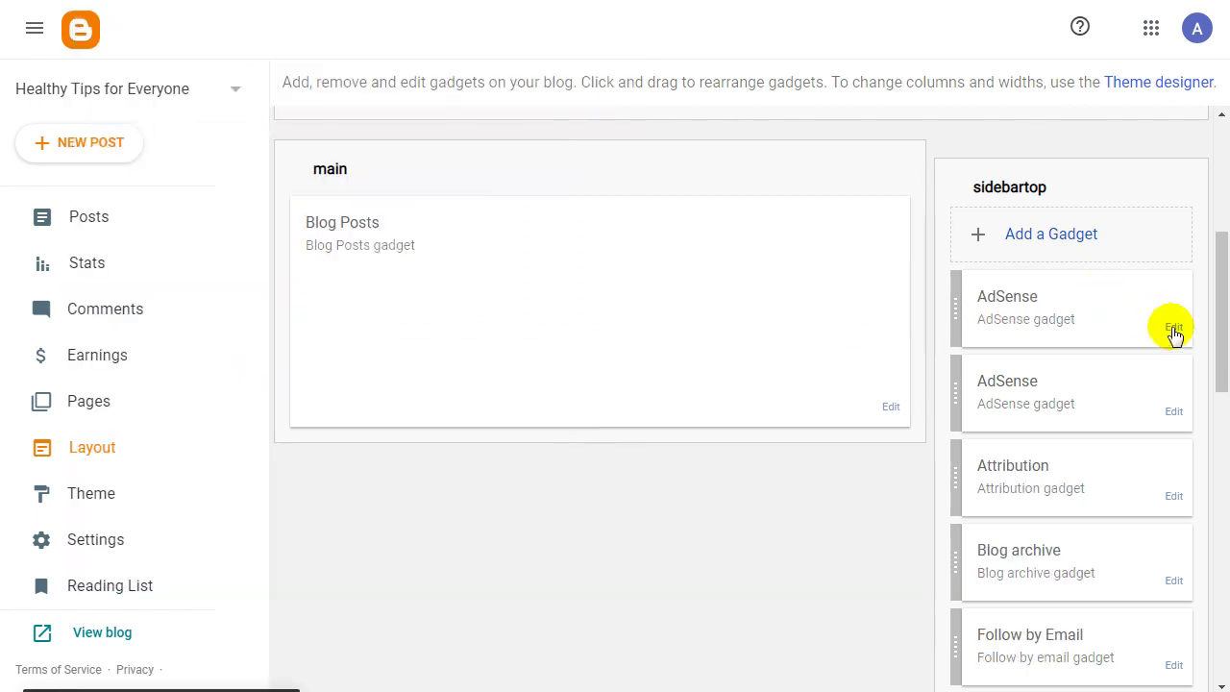
click(1174, 327)
click(231, 205)
click(450, 115)
click(1165, 322)
click(240, 207)
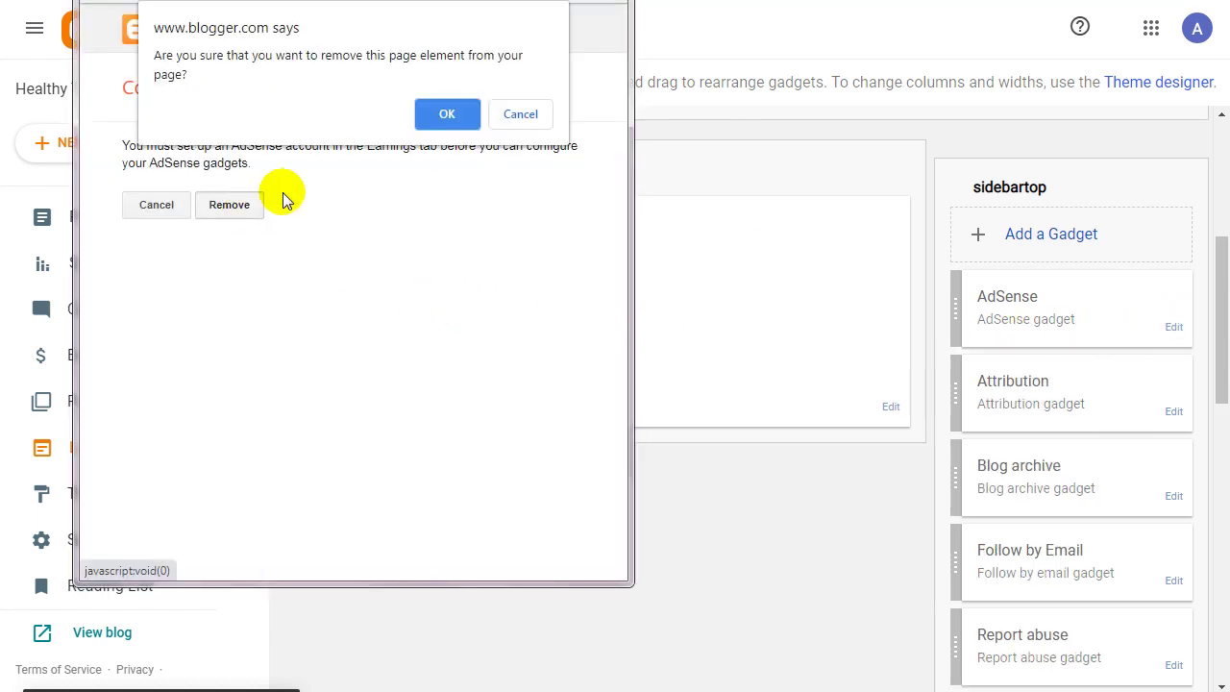
click(447, 114)
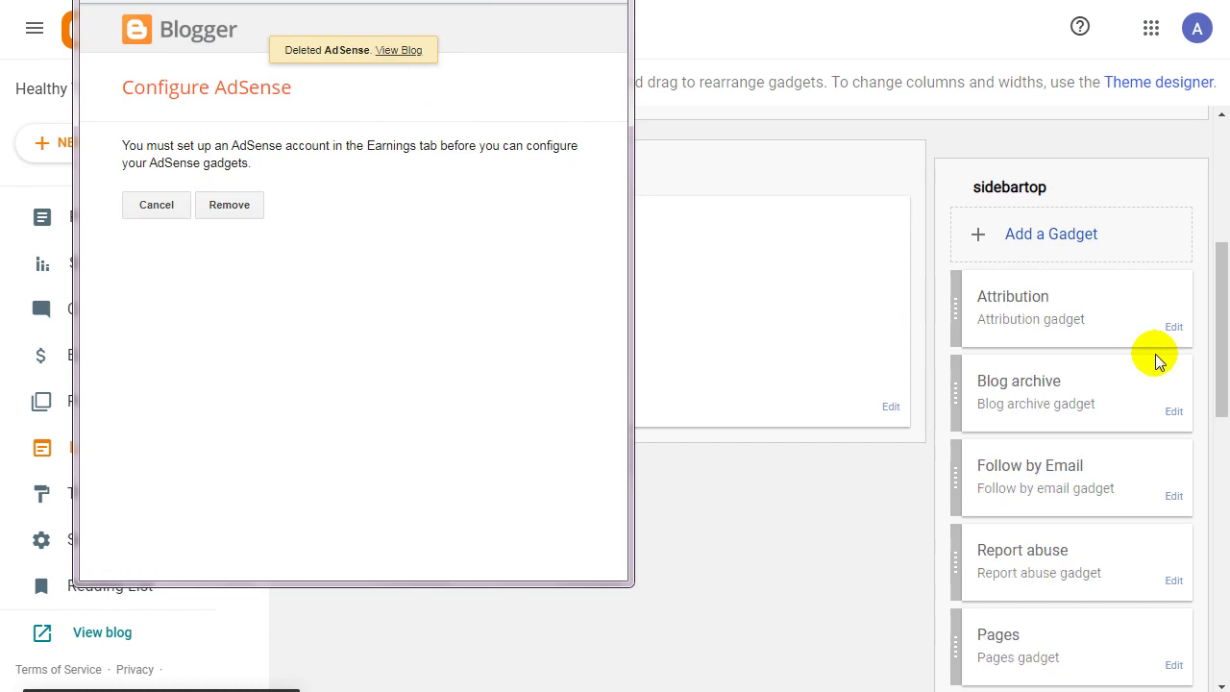
Remove the Attribution, Blog archive and Follow by Email gadgets.
click(1174, 328)
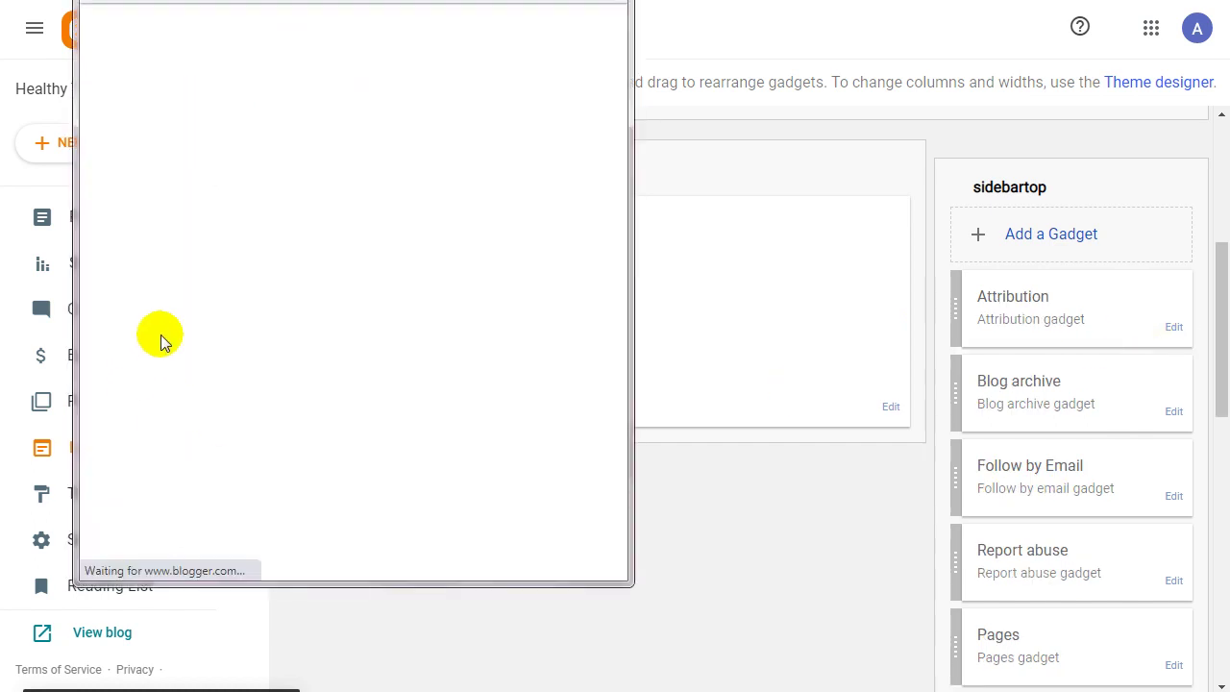
click(300, 329)
click(446, 114)
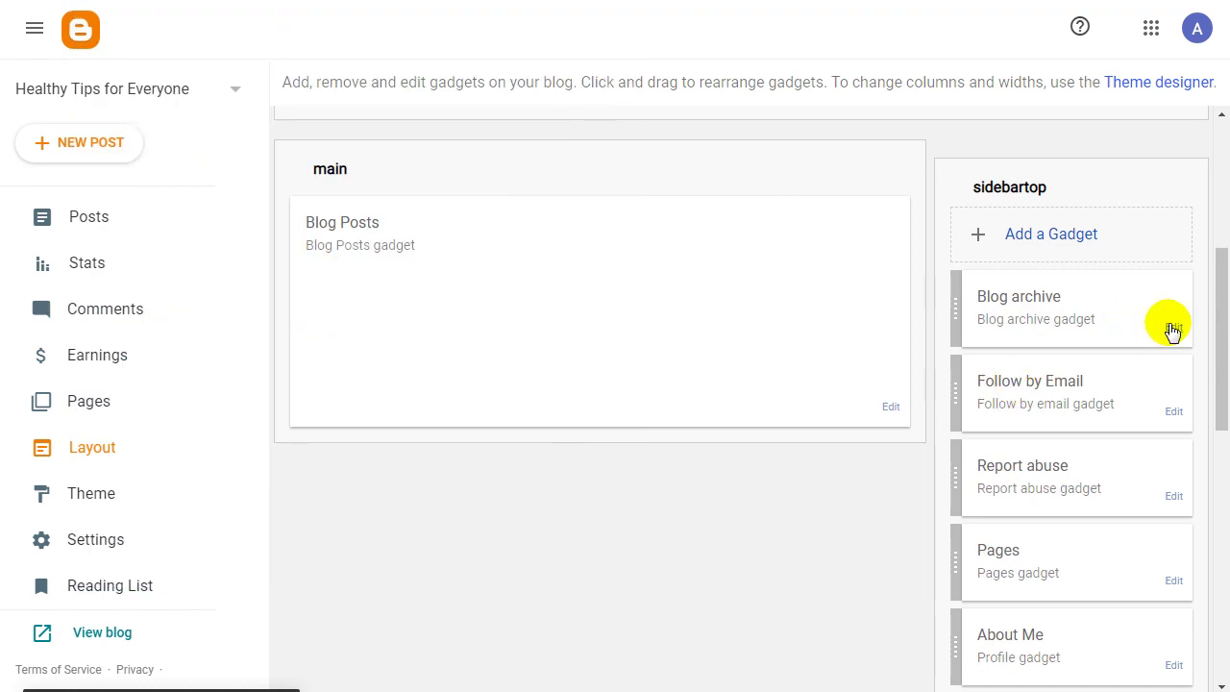
click(1174, 327)
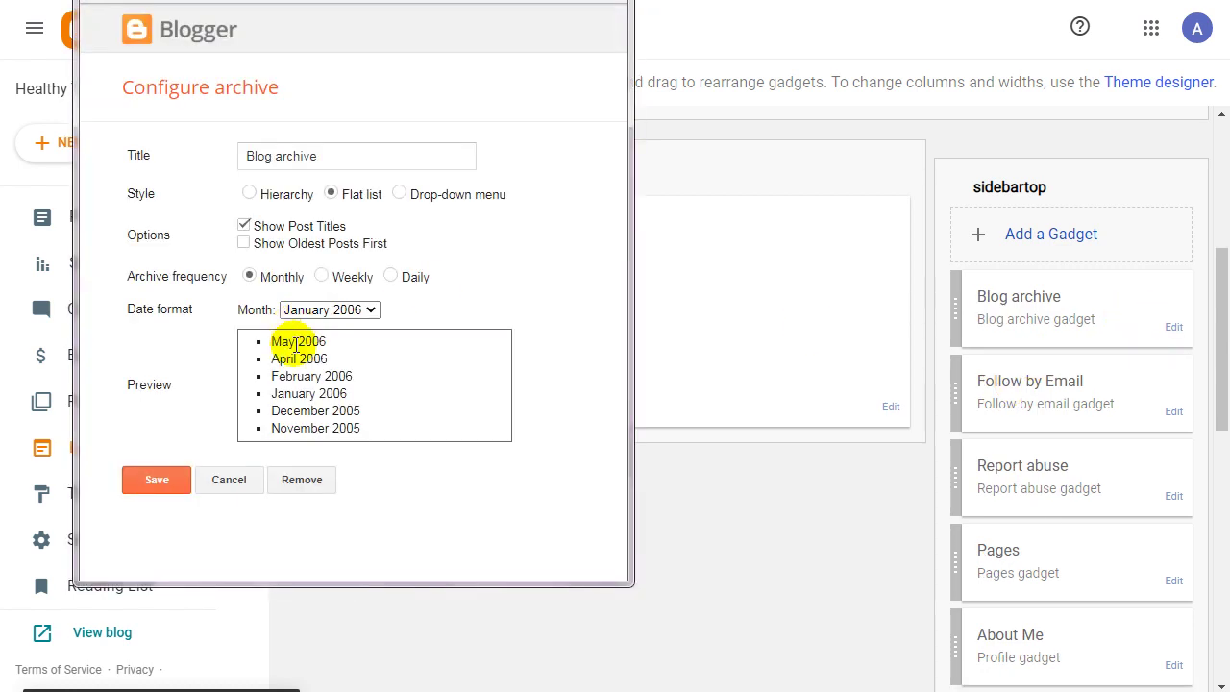
click(302, 478)
click(445, 116)
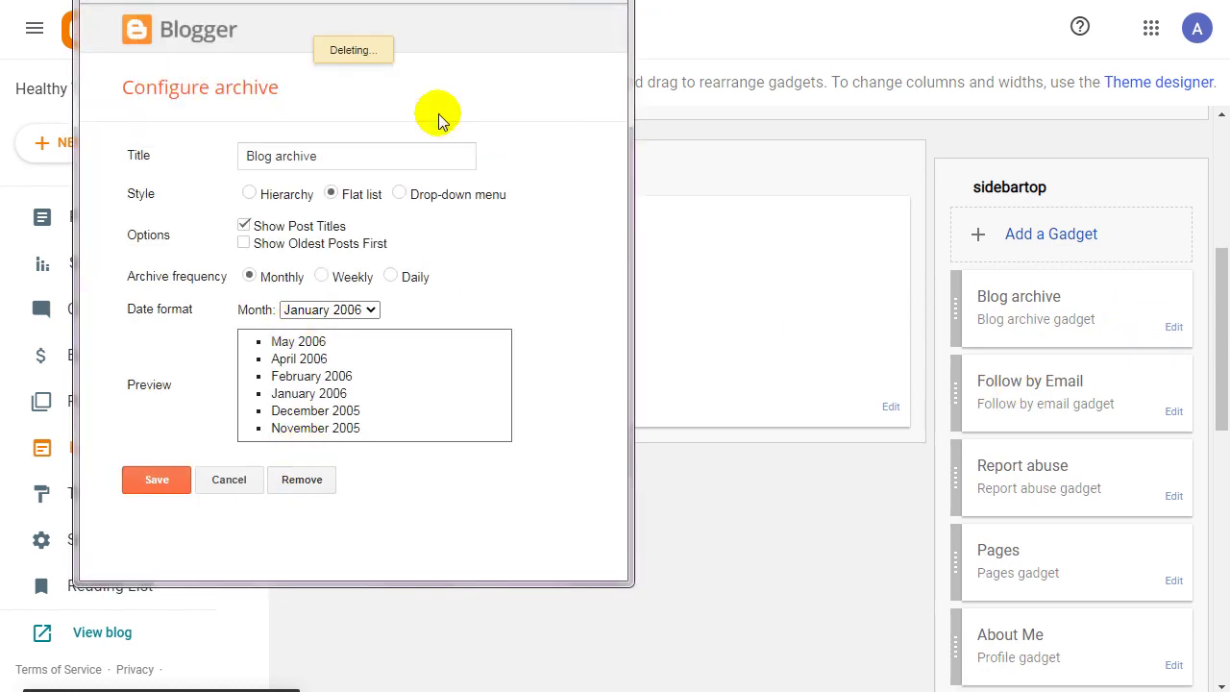
click(1174, 327)
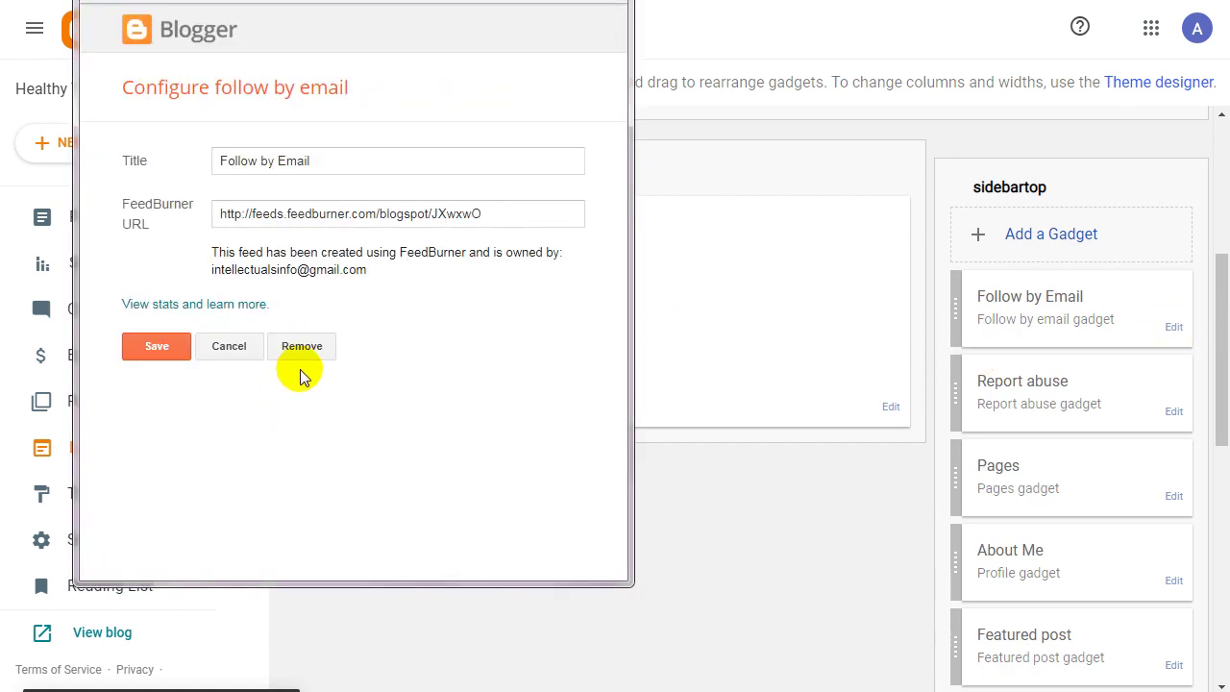
click(302, 348)
click(447, 114)
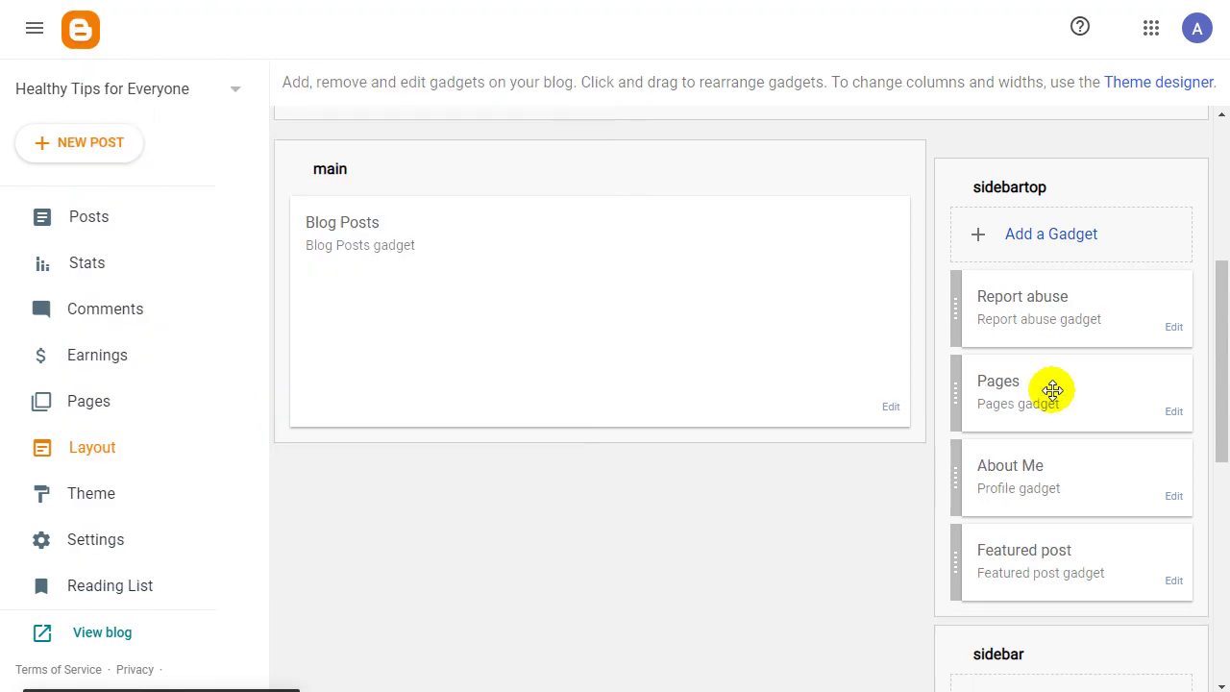
Remove the Report abuse, Pages, About Me and Featured post gadgets.
click(1173, 329)
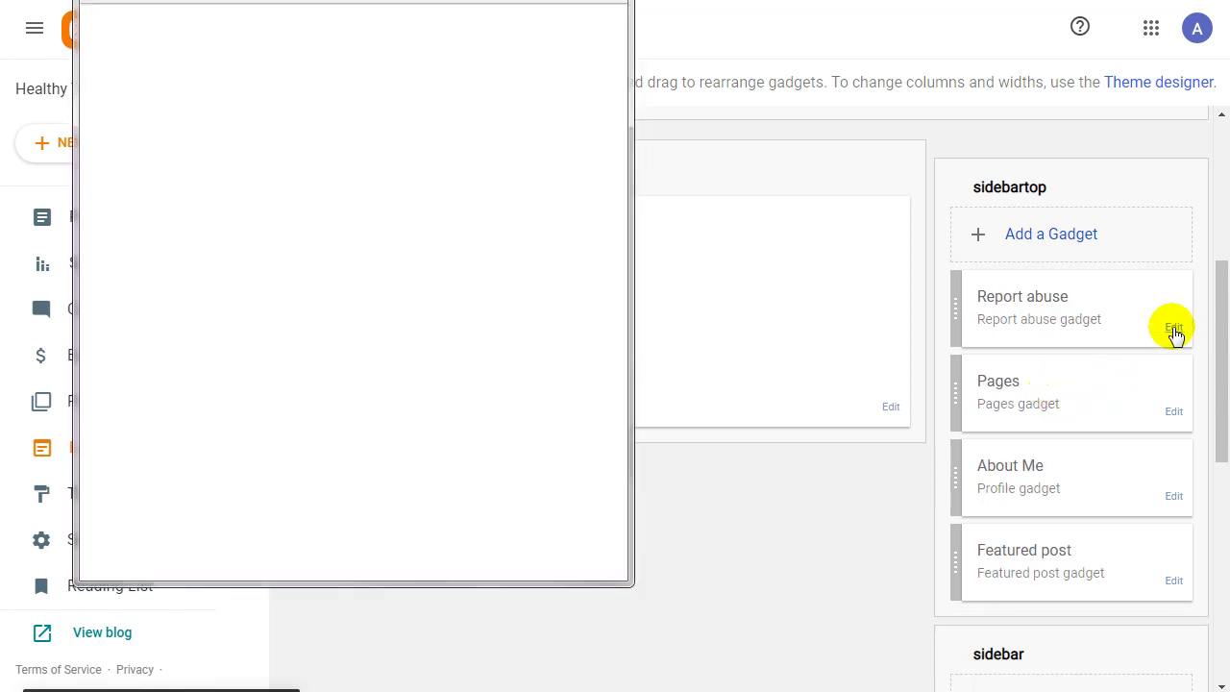
click(302, 170)
click(445, 113)
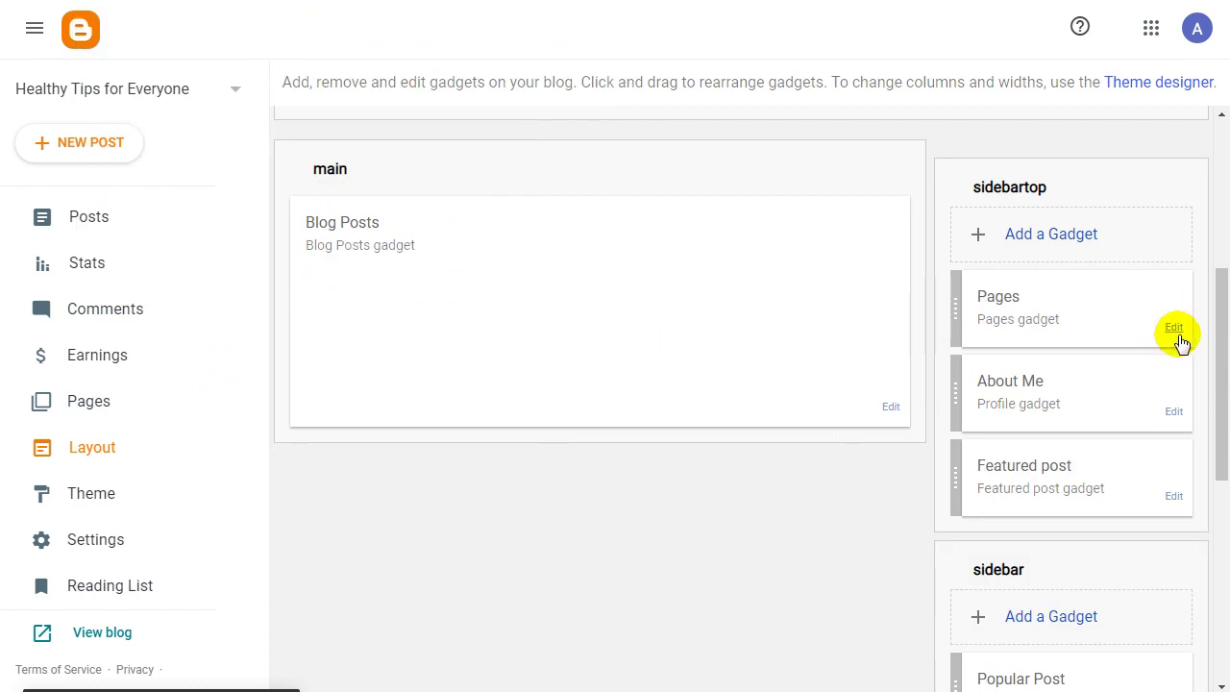
click(1174, 328)
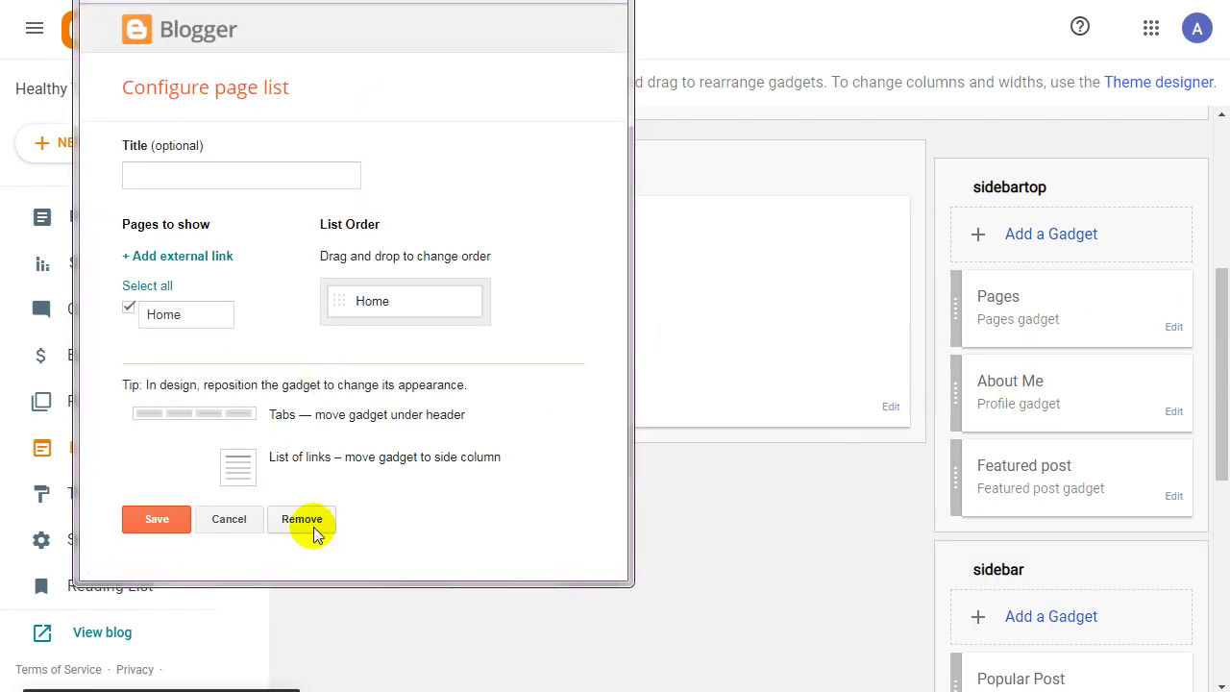
click(316, 527)
click(450, 115)
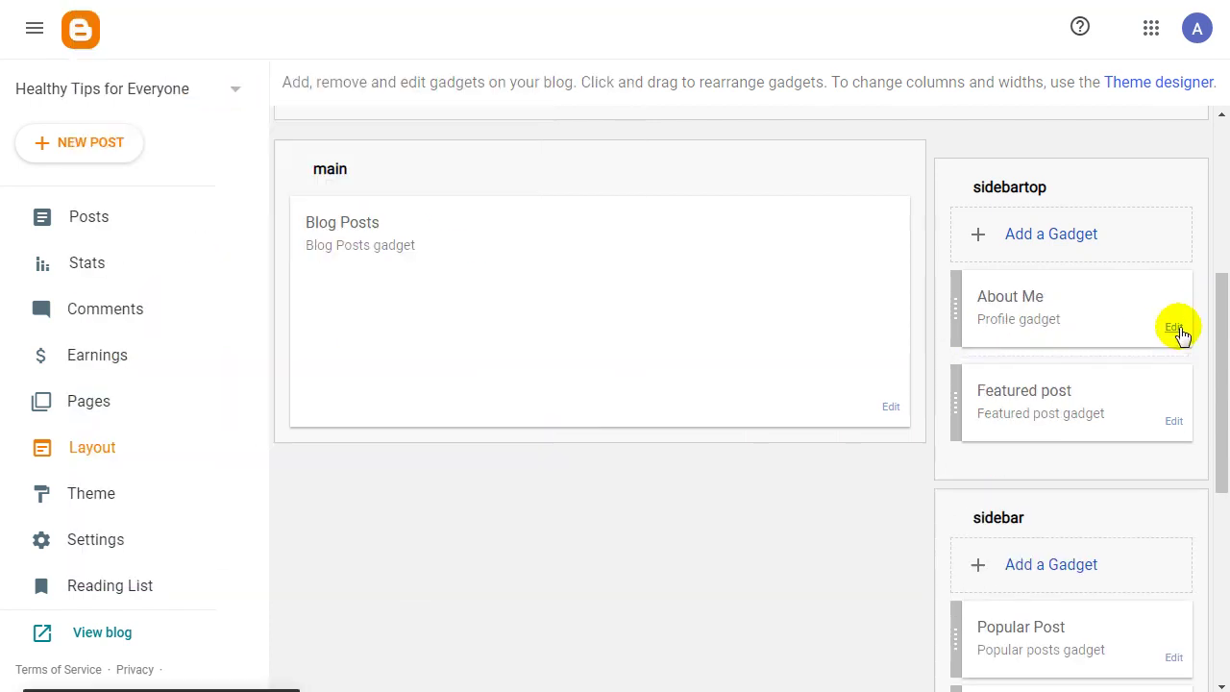
click(1177, 330)
click(300, 350)
click(431, 113)
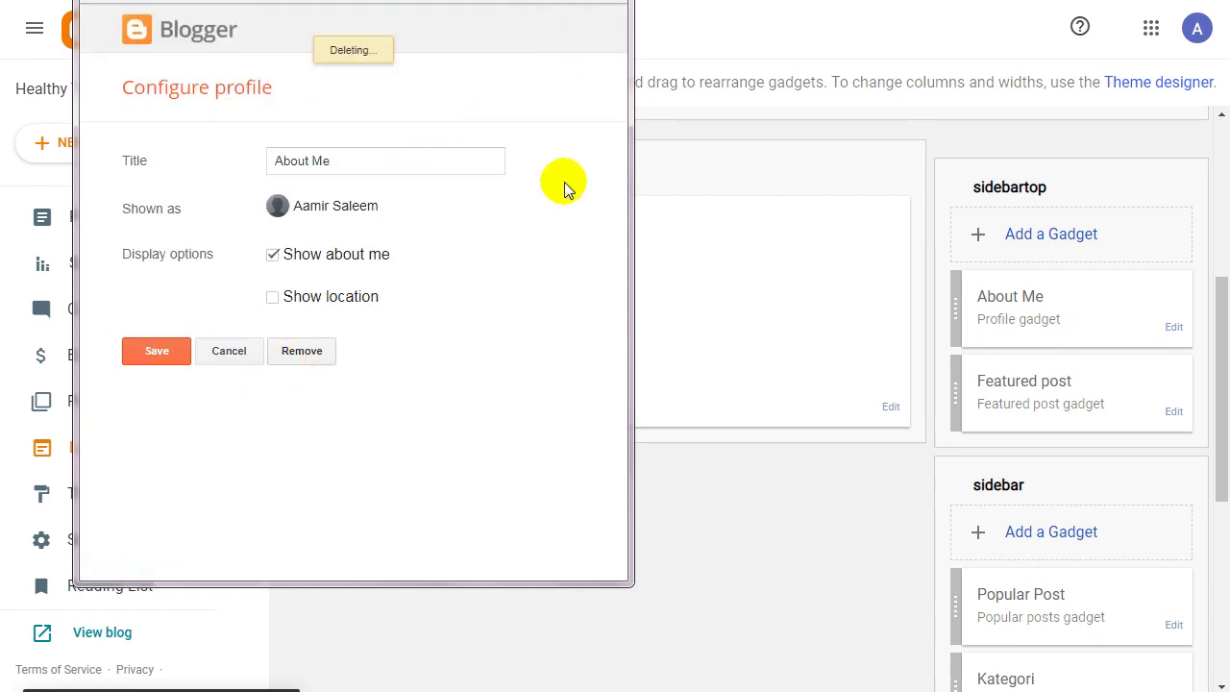
click(1174, 326)
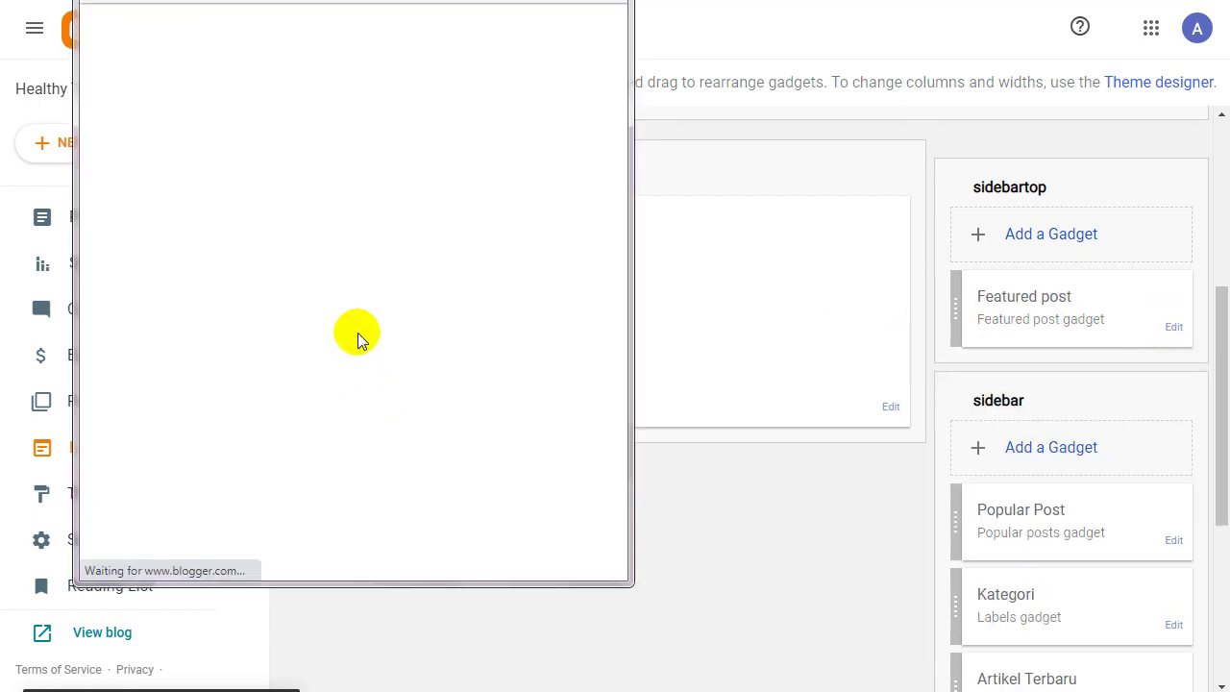
click(320, 409)
click(597, 93)
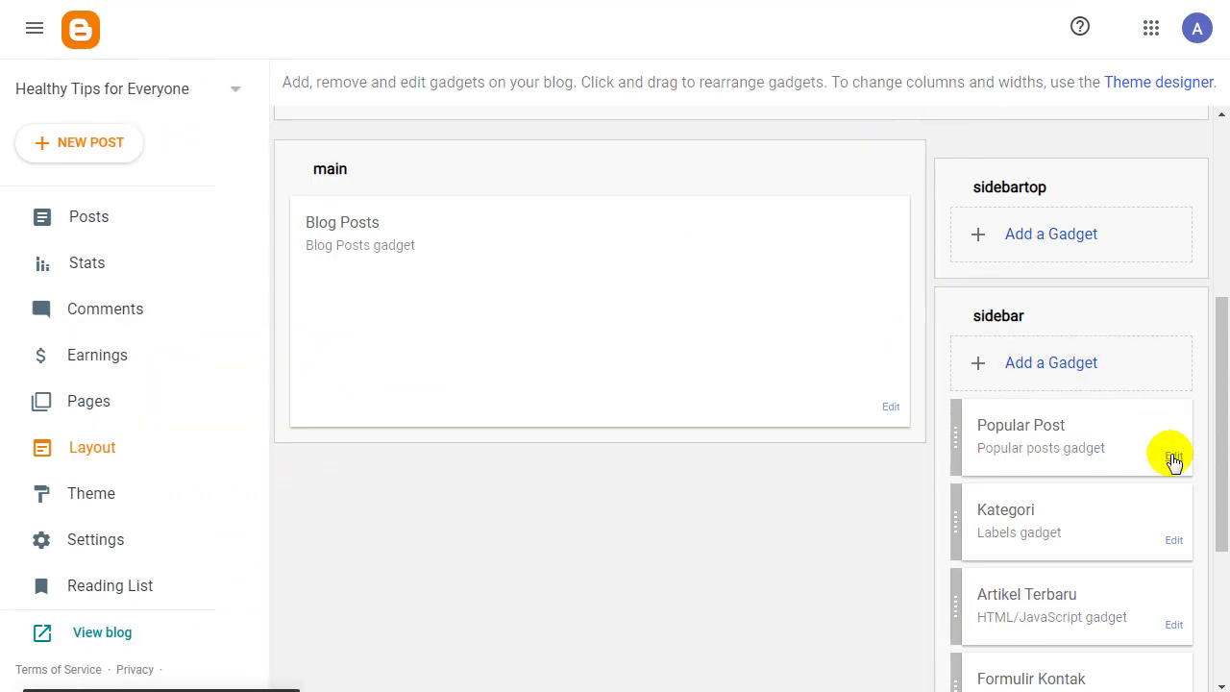
Remove the sidebar's Popular Post, Kategori, Artikel Terbaru and Formulir Kontak gadgets.
click(1171, 458)
click(307, 427)
click(437, 112)
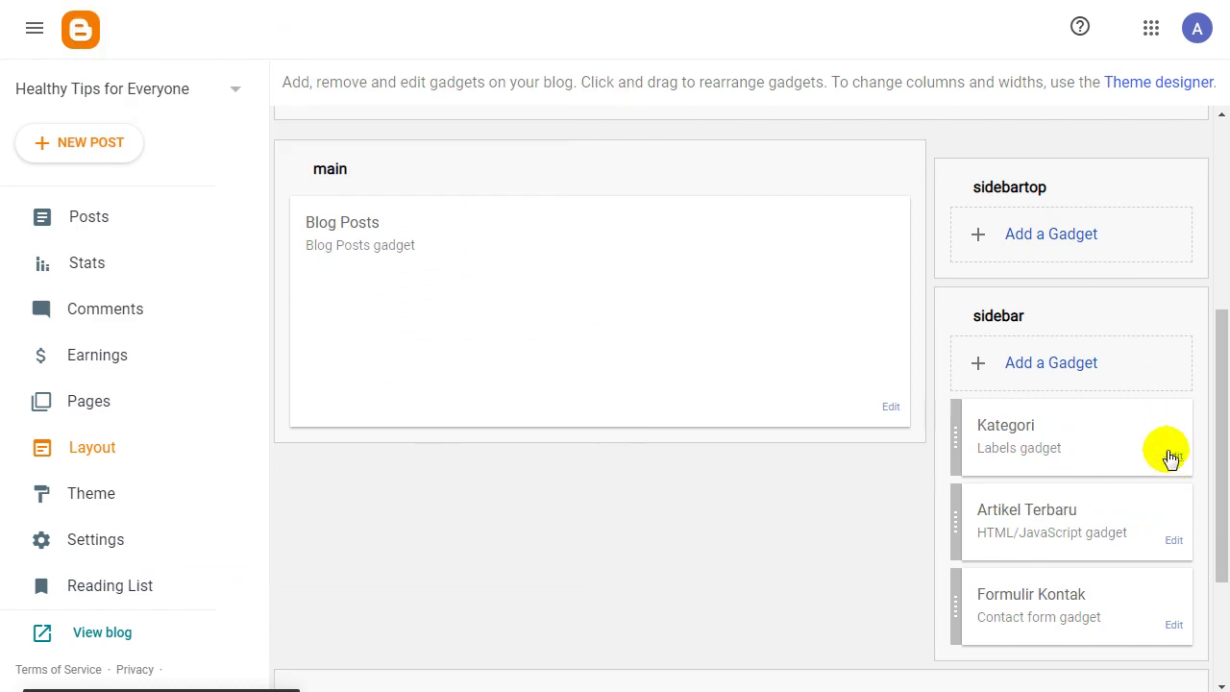
click(1164, 451)
click(279, 348)
click(447, 114)
click(1173, 455)
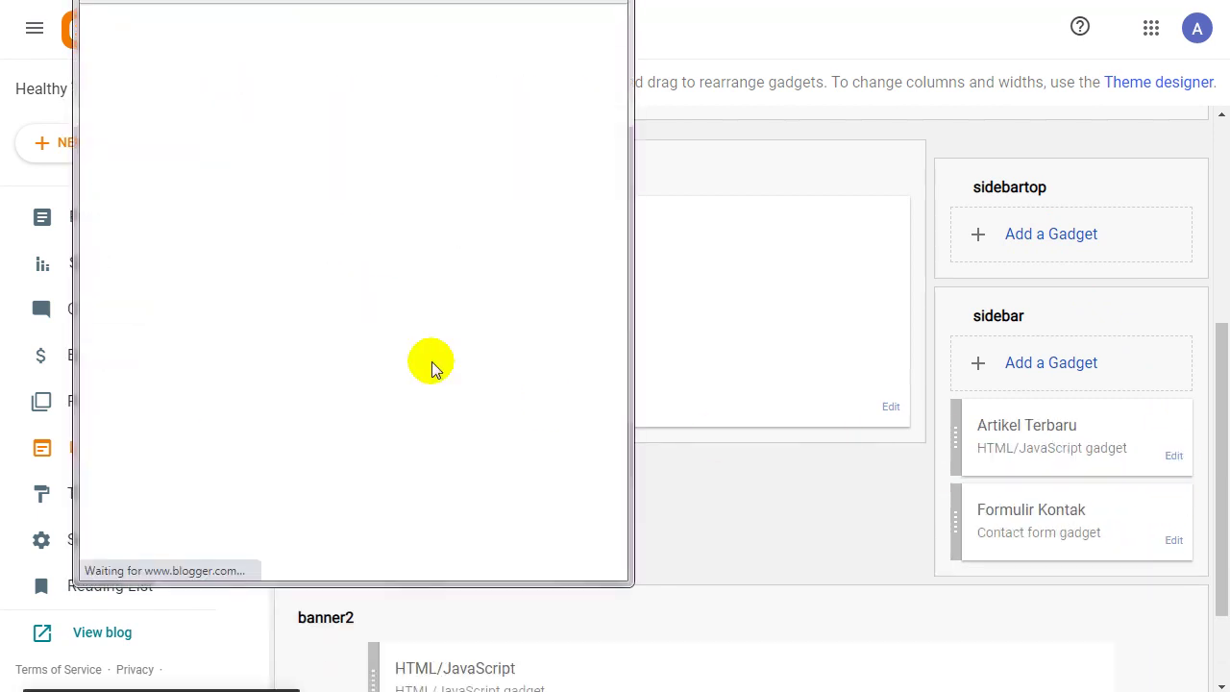
click(317, 493)
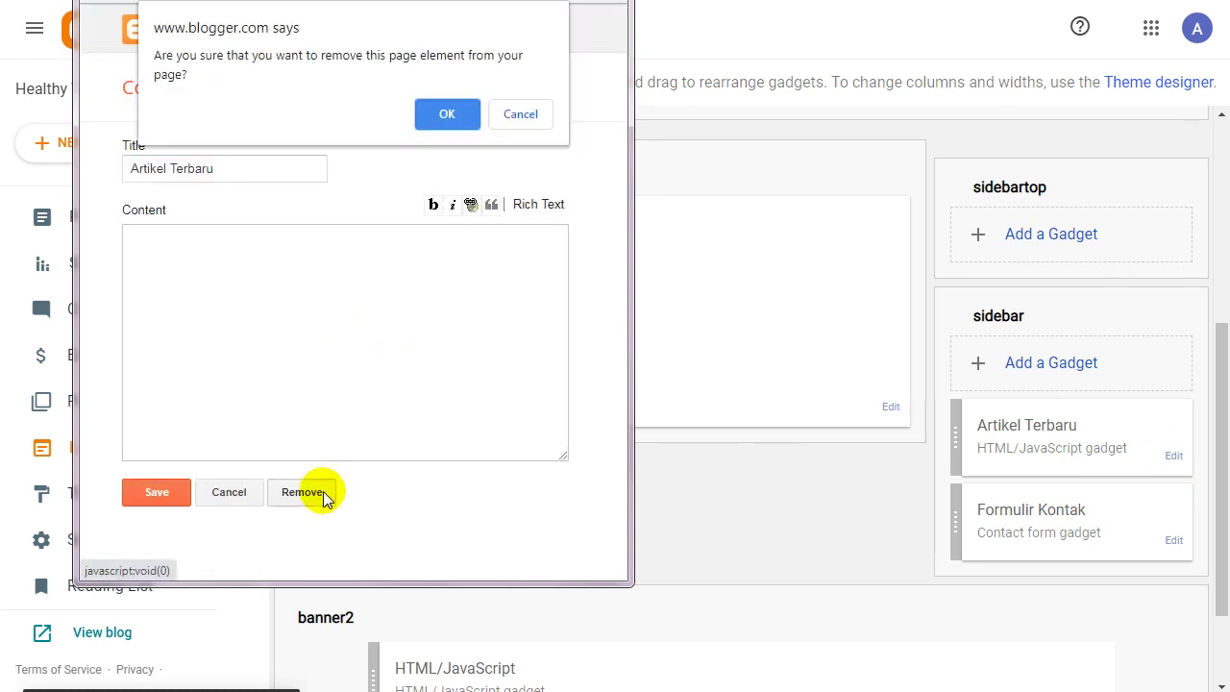
click(447, 115)
click(1173, 456)
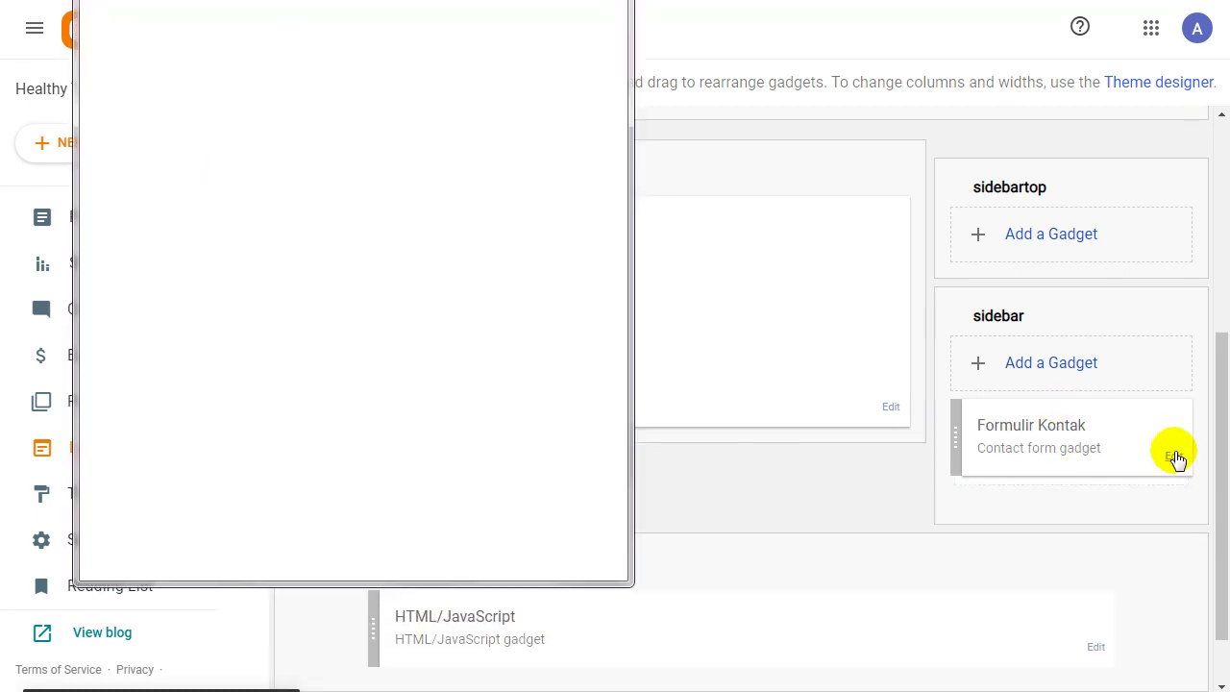
click(309, 229)
click(445, 112)
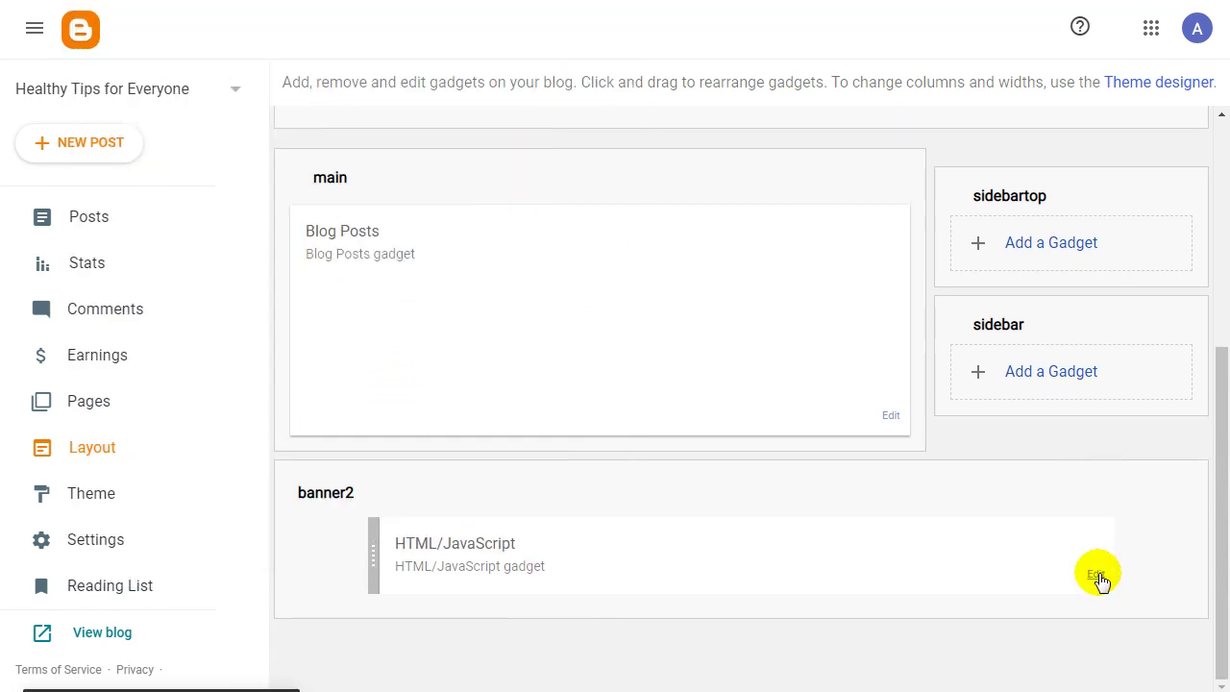
Remove both HTML/JavaScript gadgets from the banner sections.
click(1095, 574)
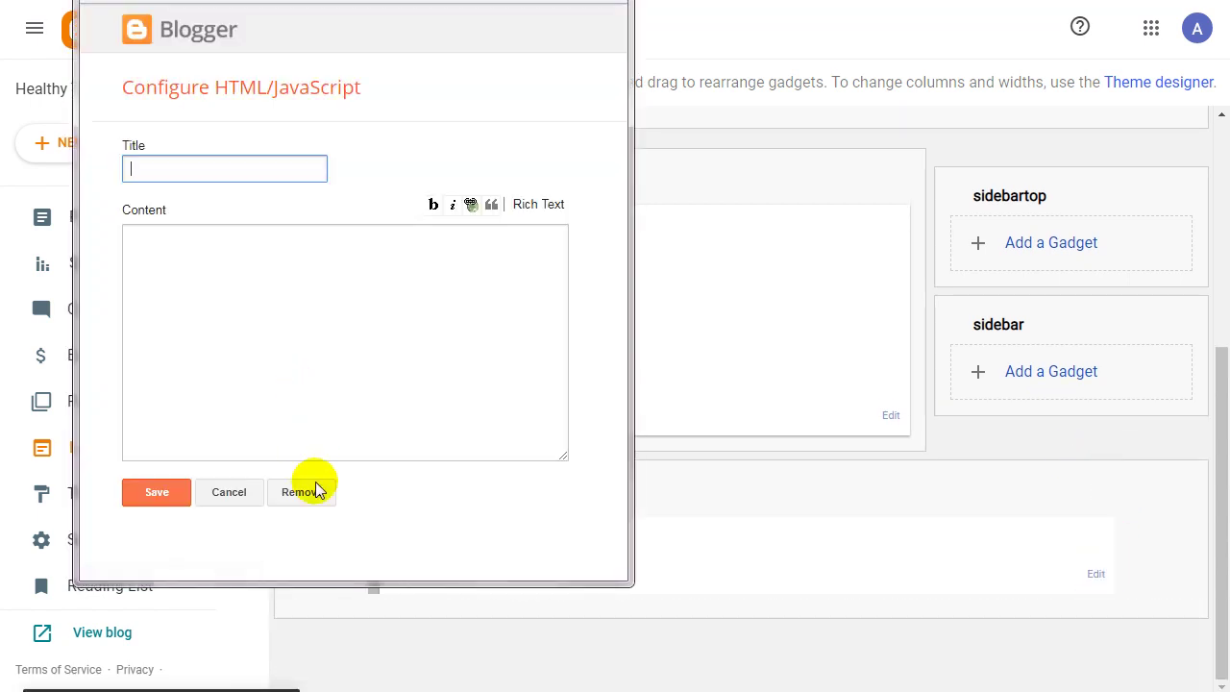
click(302, 492)
click(443, 115)
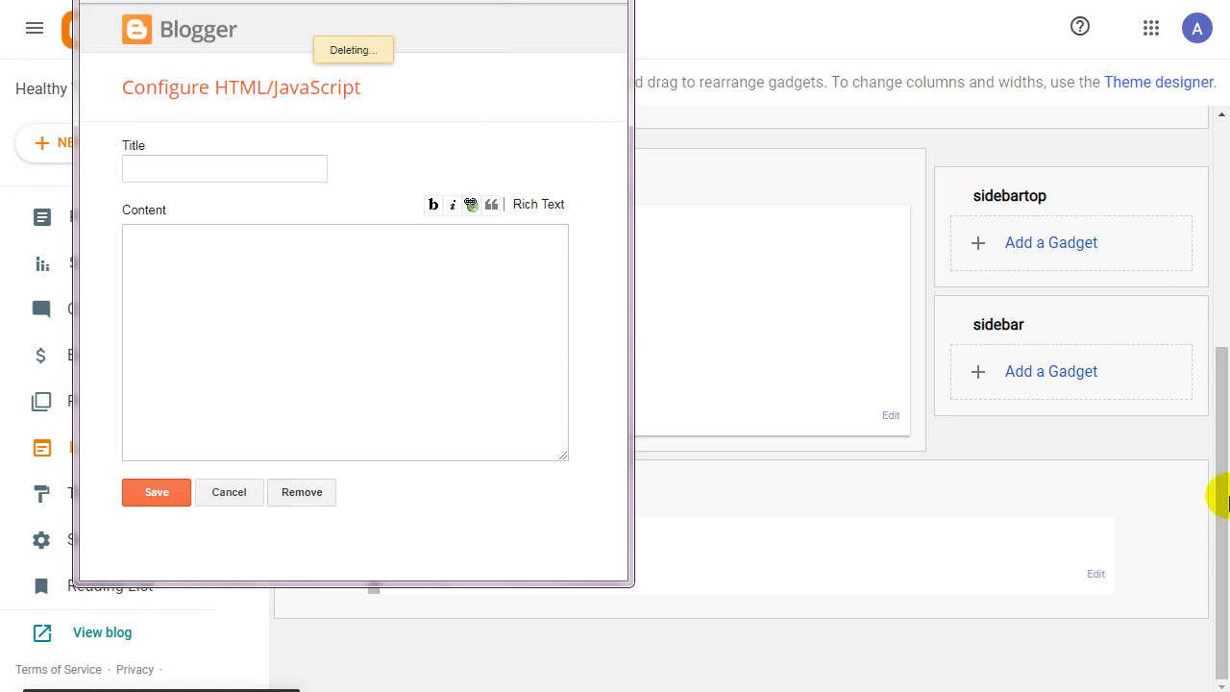
drag(1217, 510, 1217, 329)
click(1095, 398)
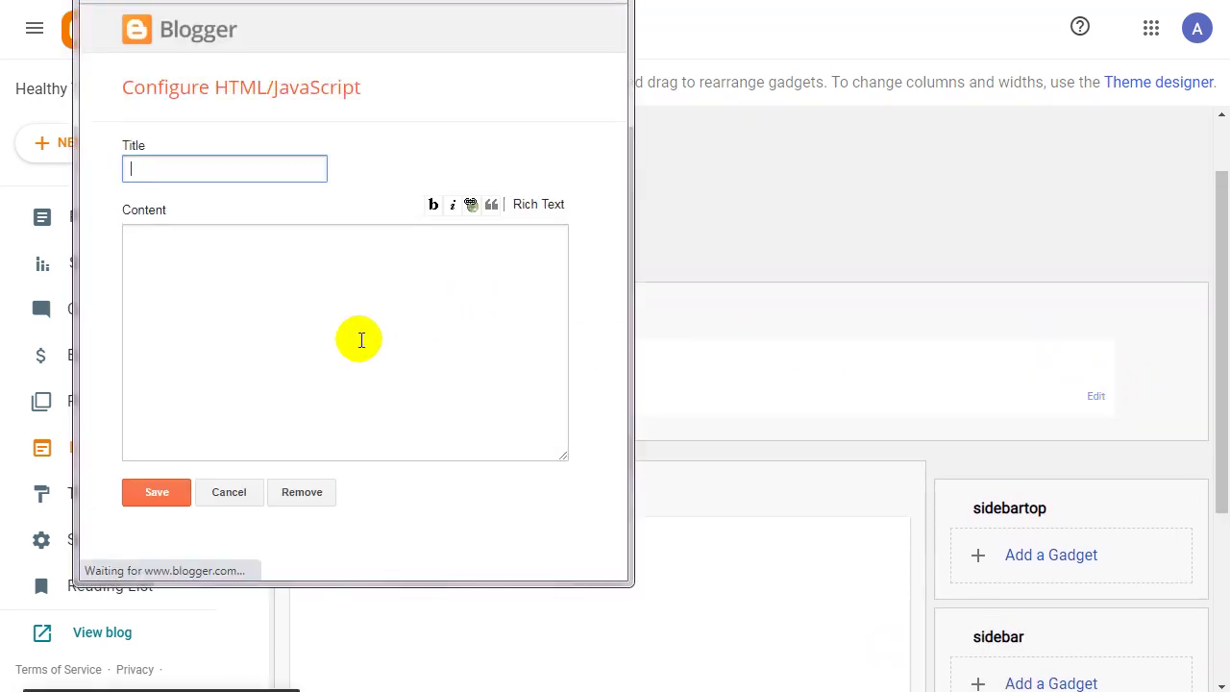
click(305, 495)
click(448, 112)
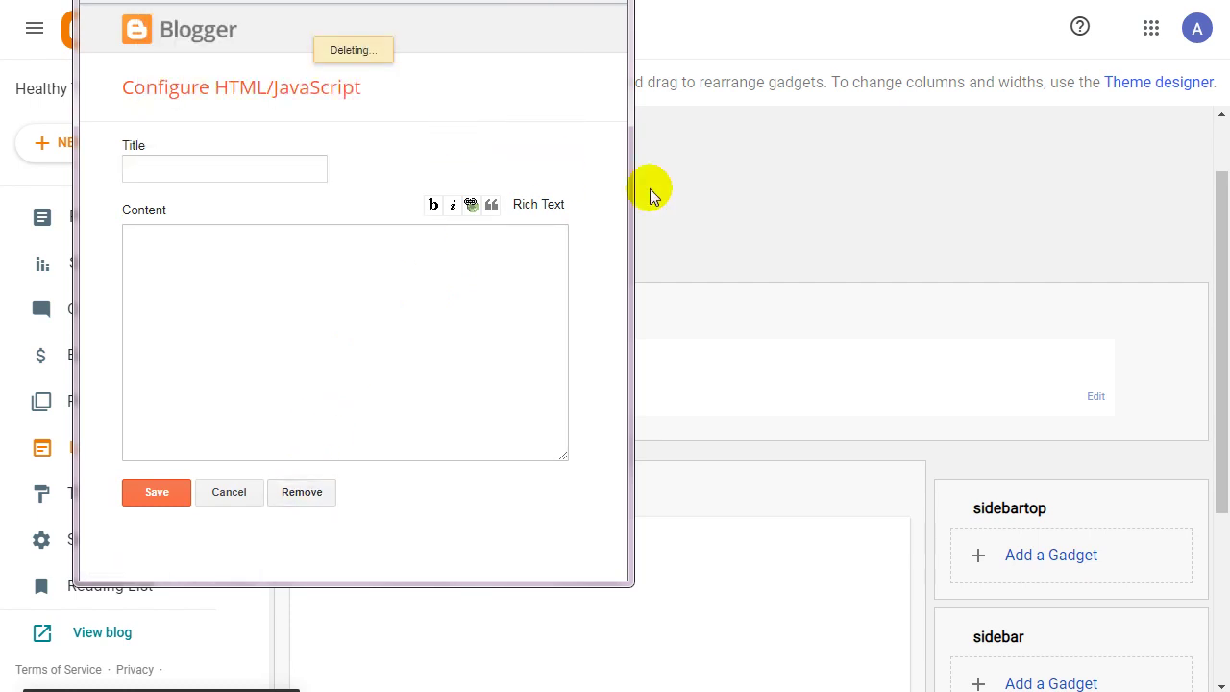
scroll(1225, 229, up, 1)
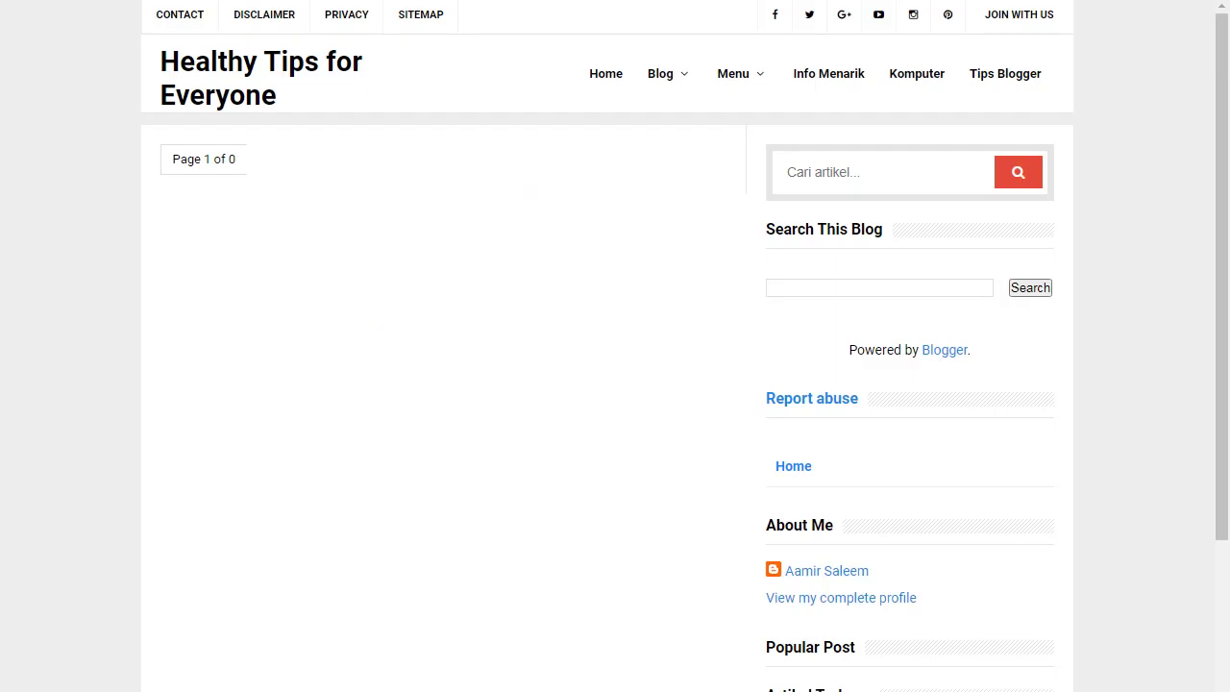
Reload the live blog and scroll through it to confirm the sidebar is empty.
key(F5)
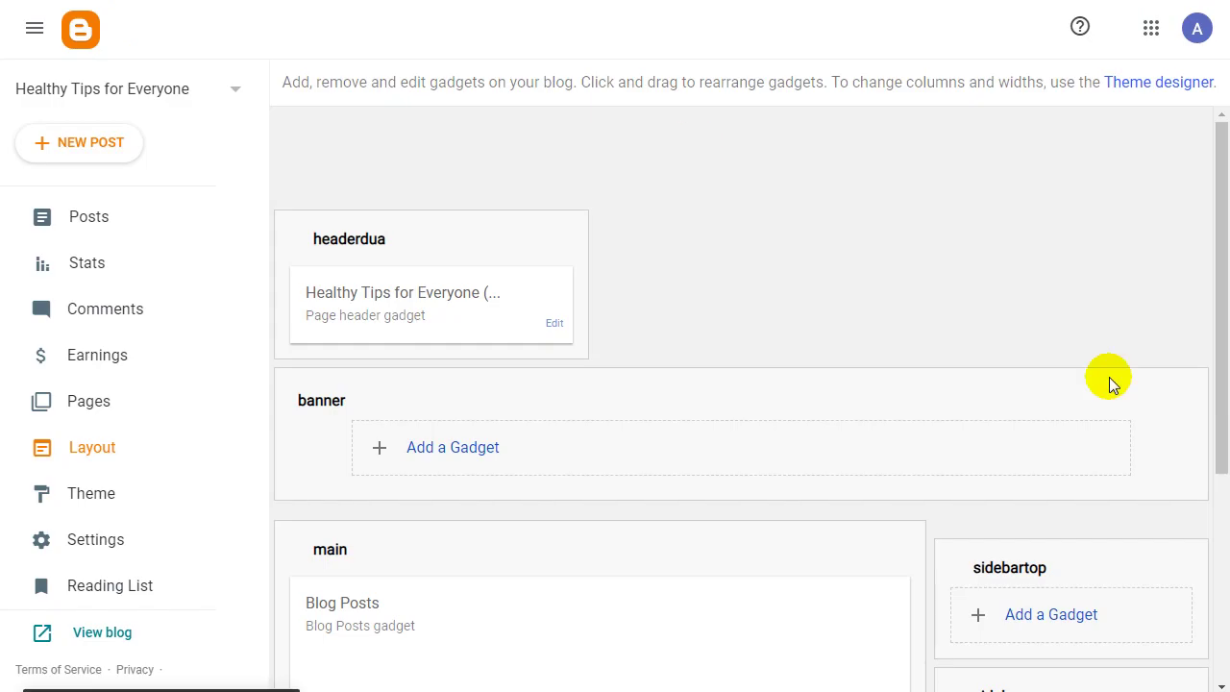
drag(1217, 266, 1223, 603)
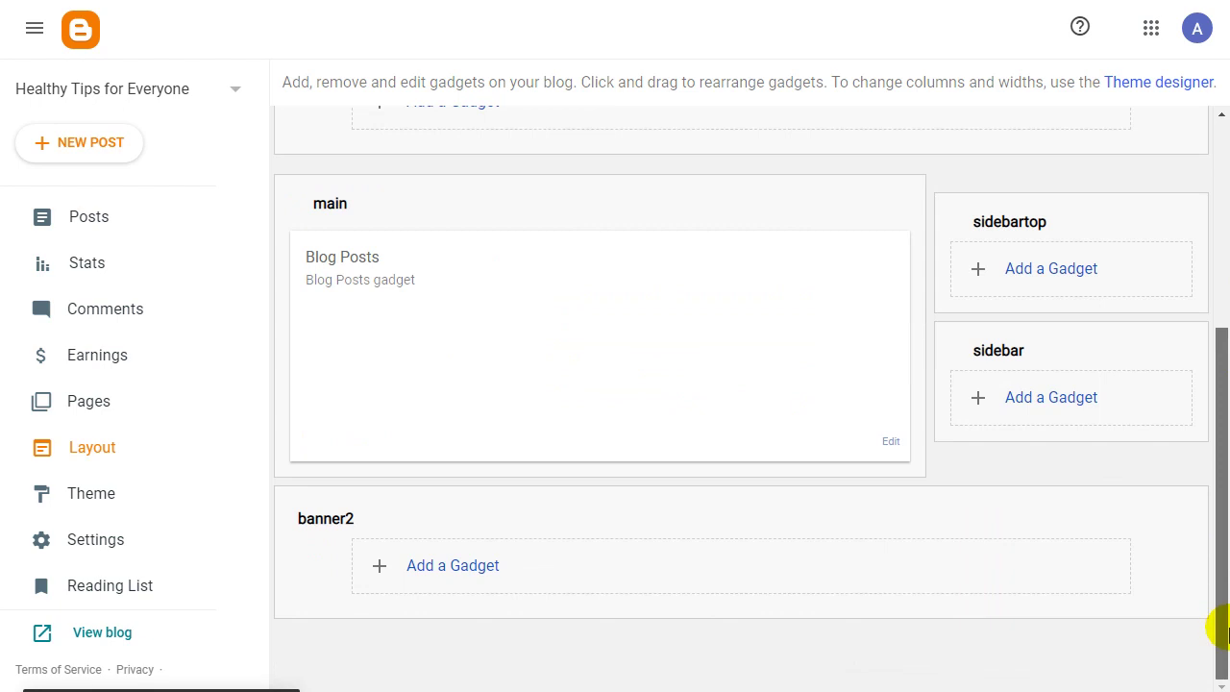
drag(1220, 471, 1221, 528)
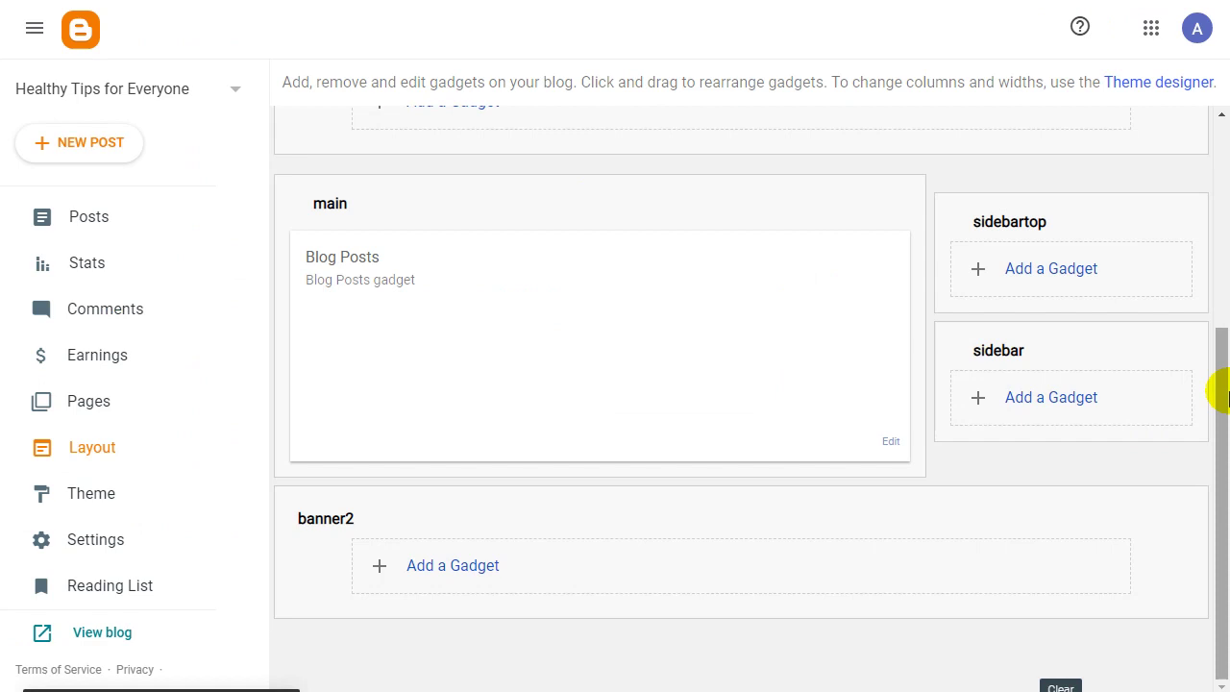
drag(1226, 394, 757, 90)
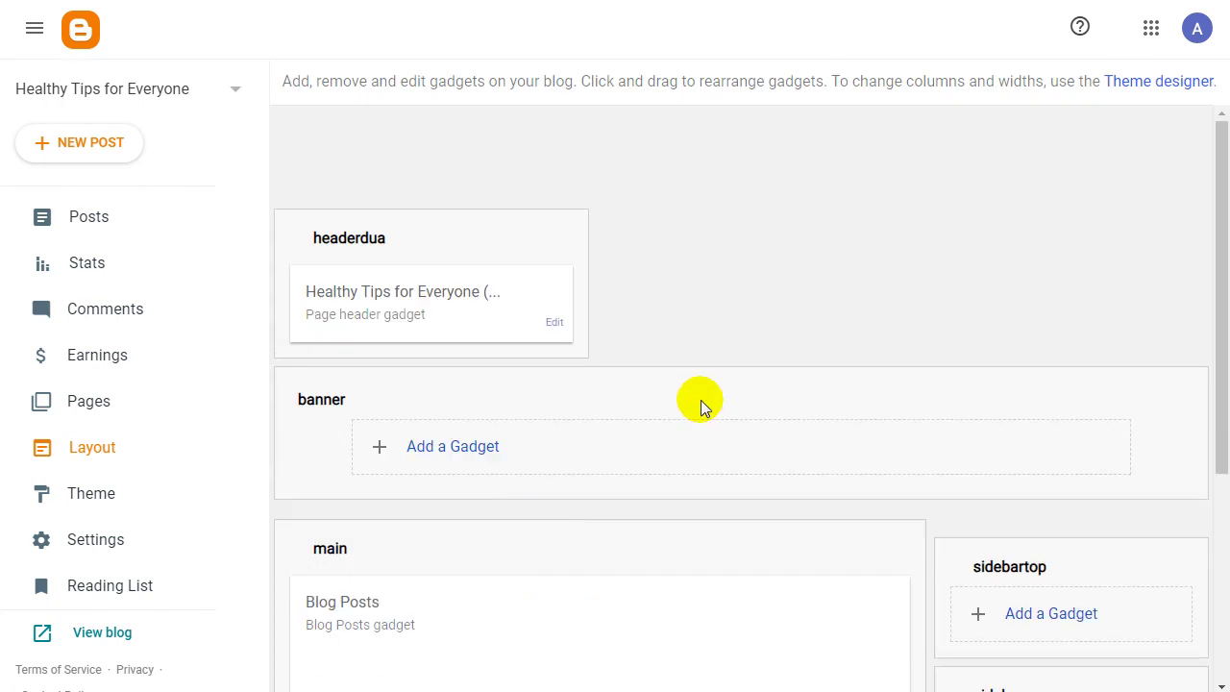
drag(1227, 378, 1208, 33)
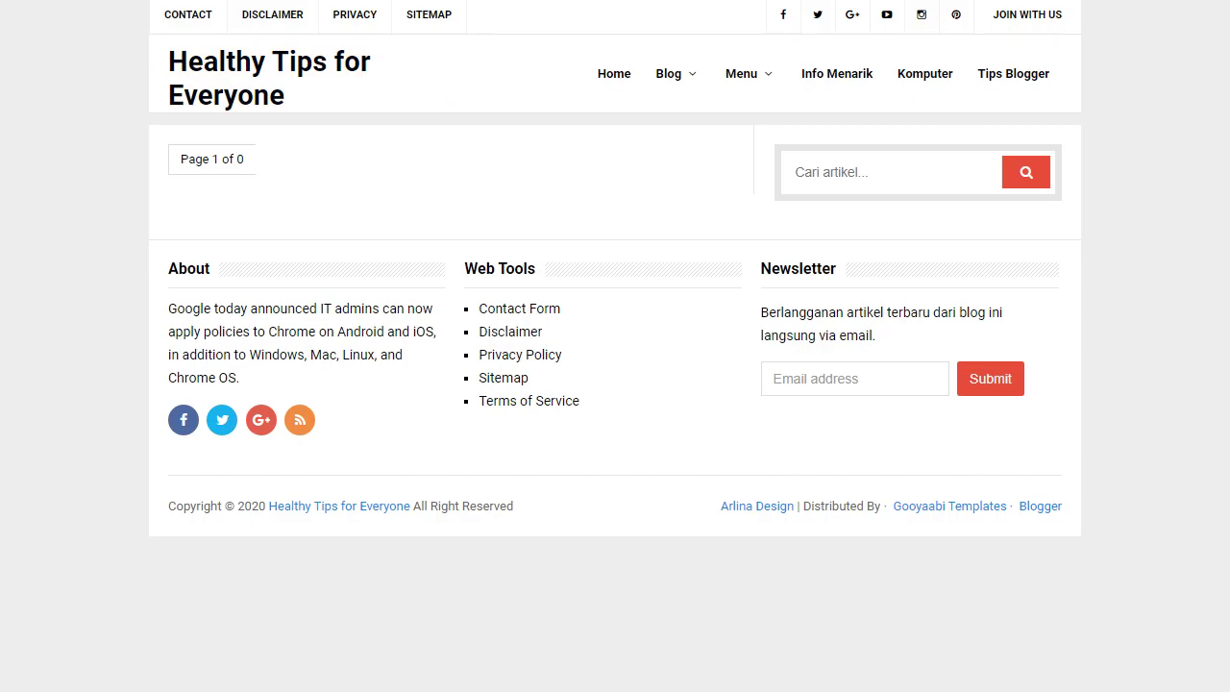
Compare the live blog with the Layout tab, then start a new browser tab.
key(ctrl+shift+Tab)
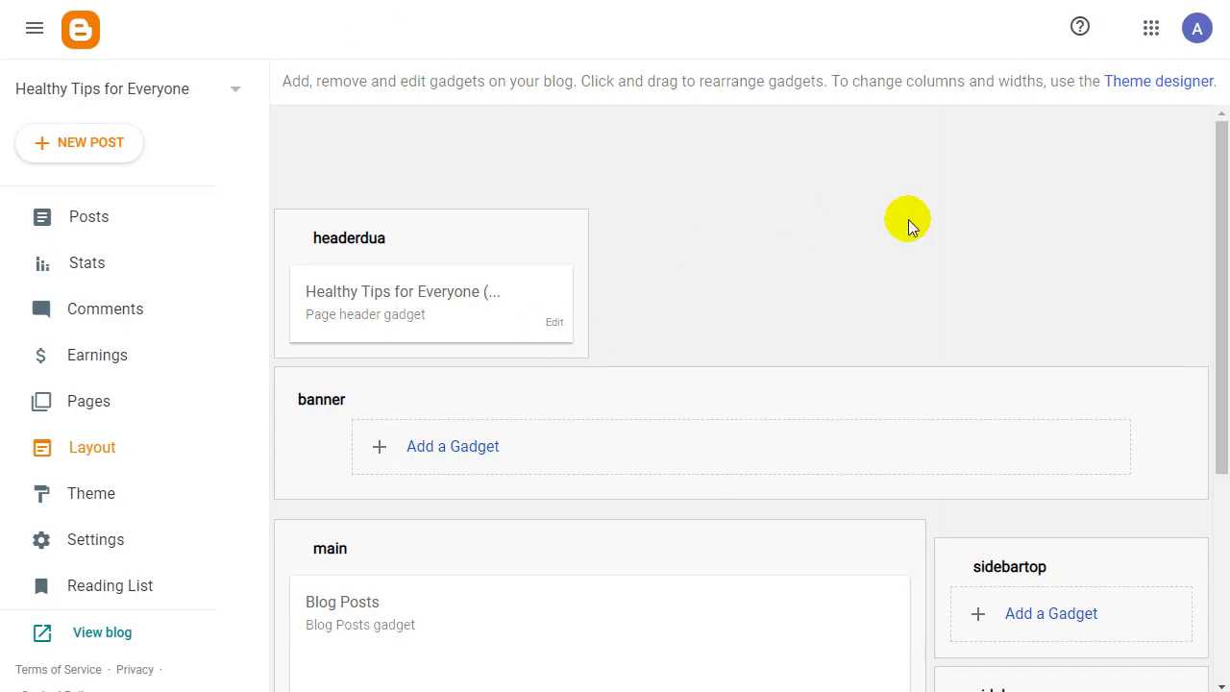
scroll(909, 219, down, 1)
drag(1220, 247, 1219, 241)
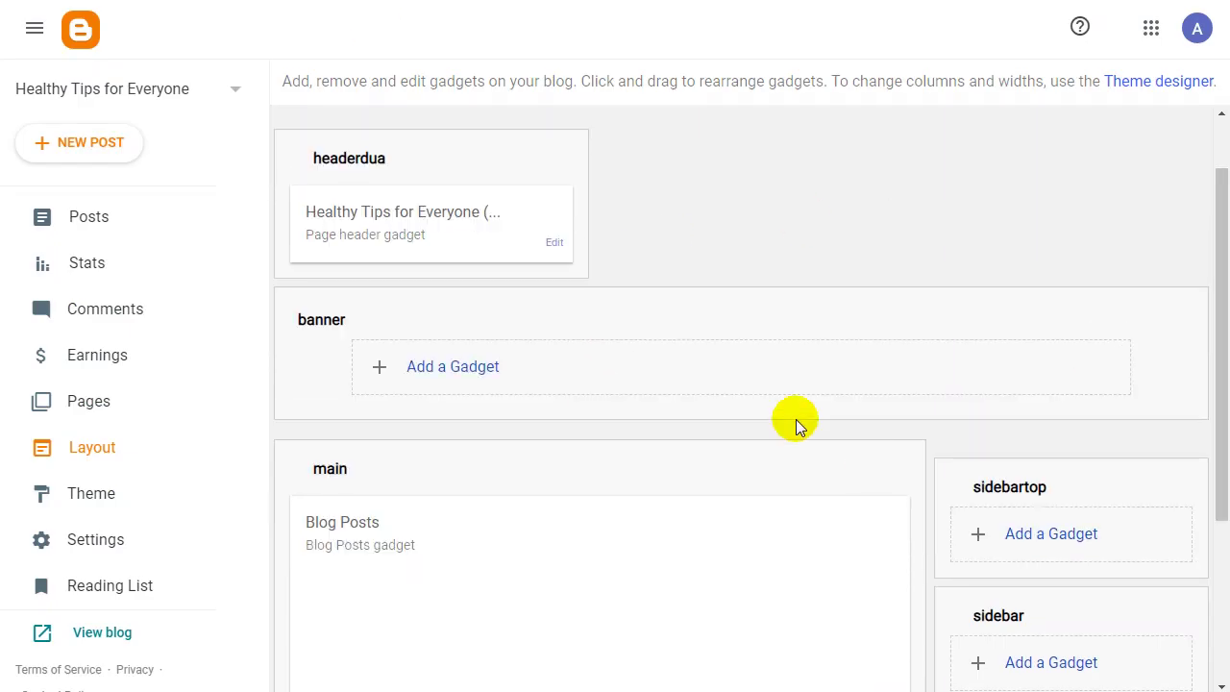
key(ctrl+Tab)
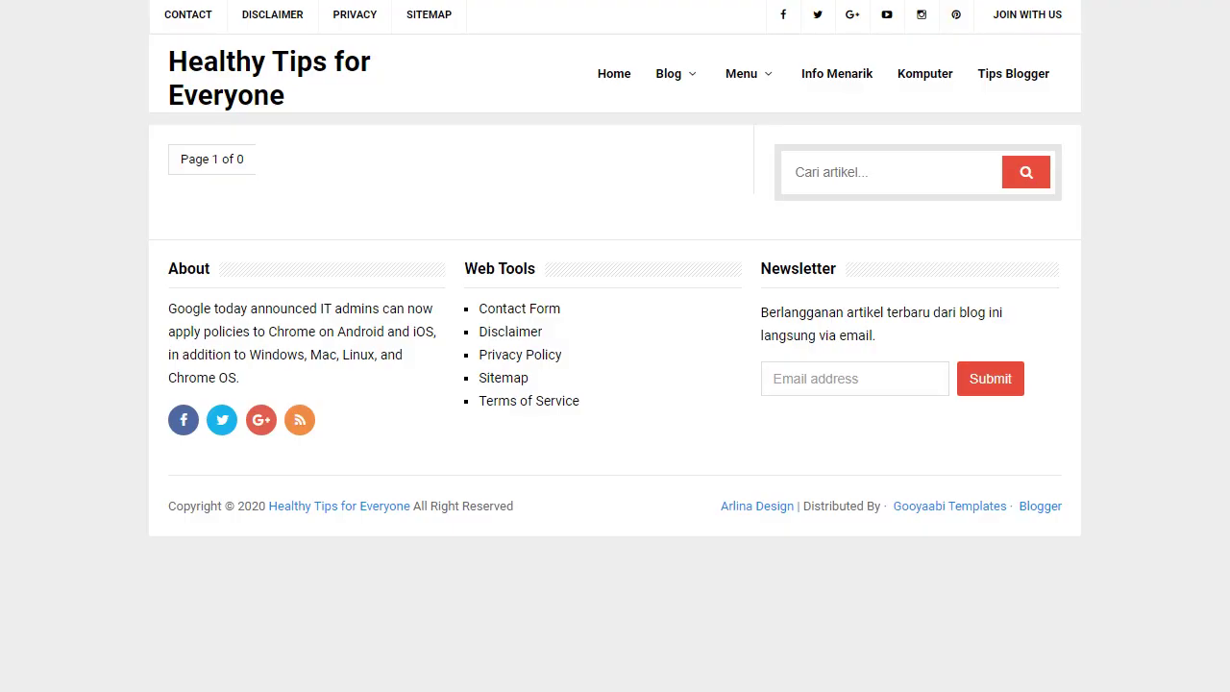
key(ctrl+t)
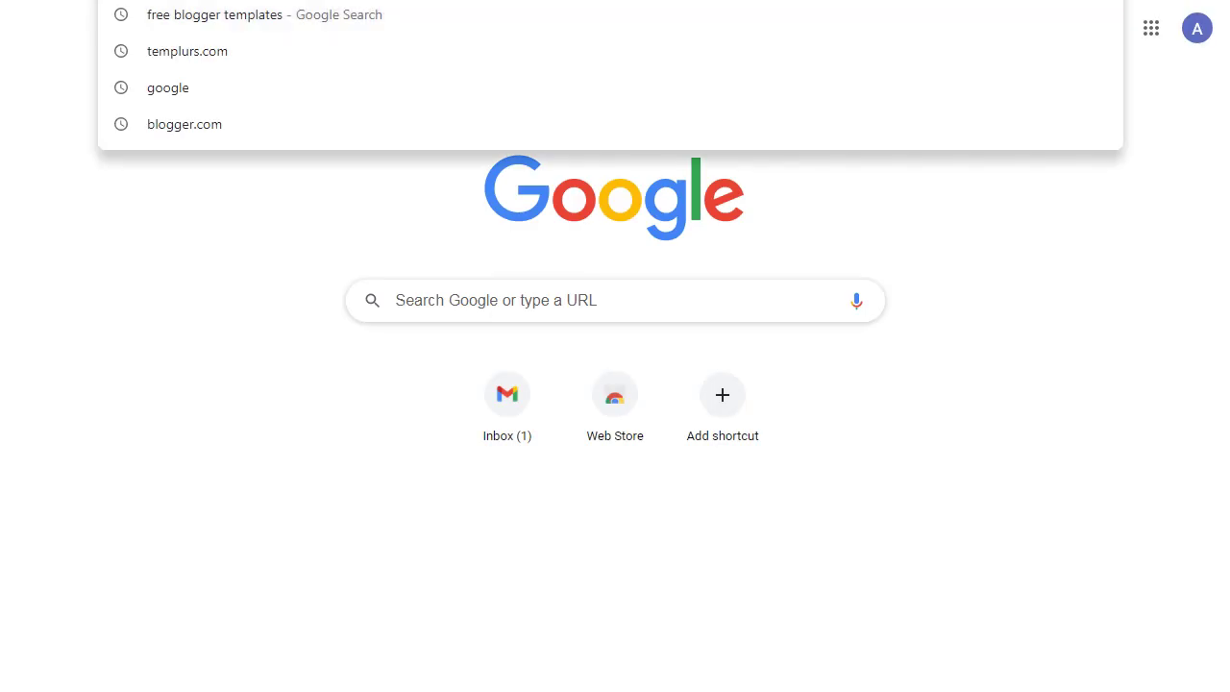
Search Google Images for 'health logo png' and browse the results.
text(health logo)
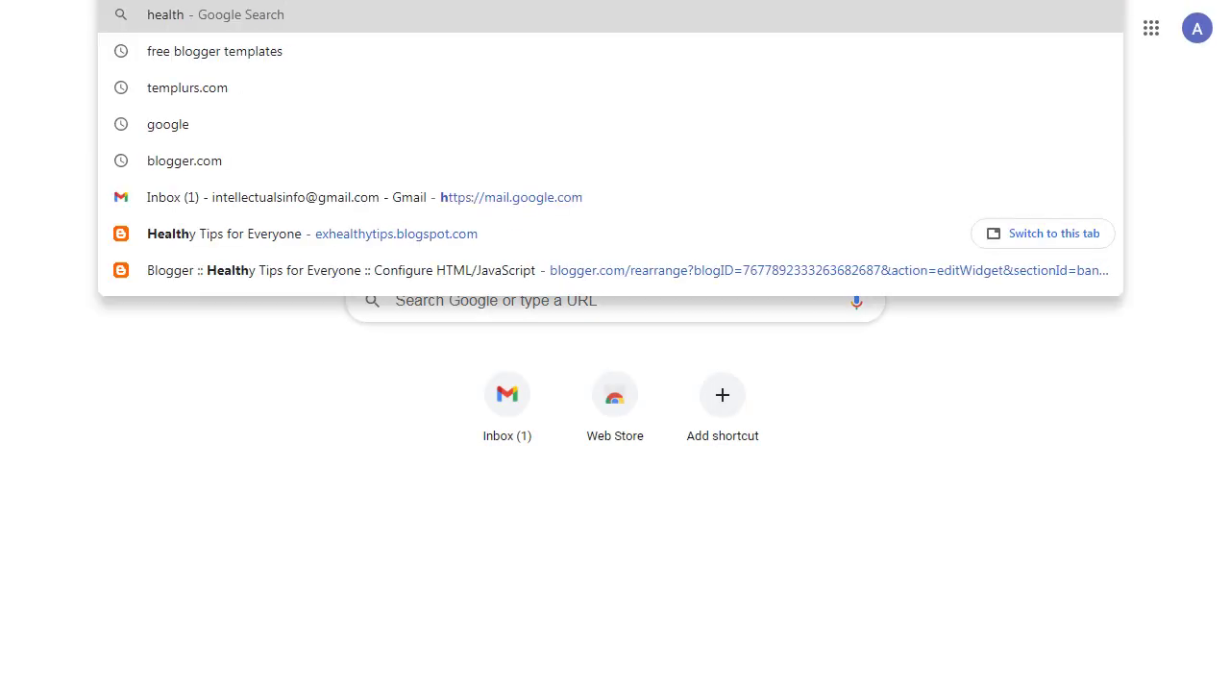
text( png)
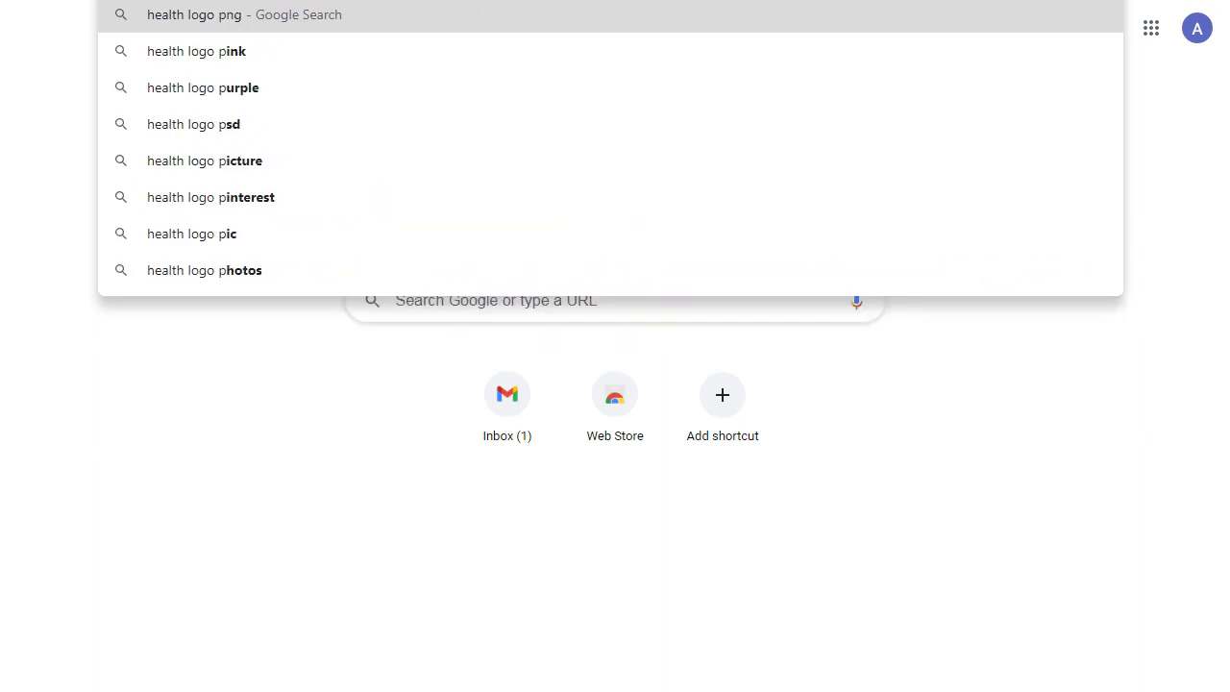
key(Return)
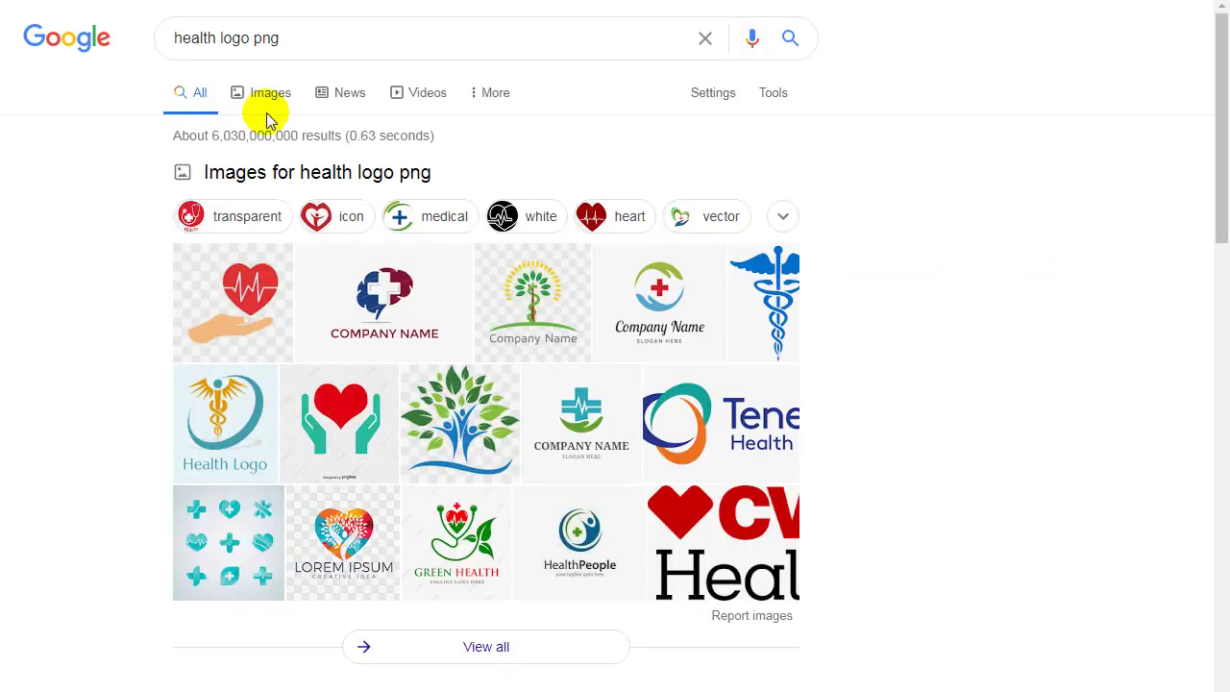
click(255, 111)
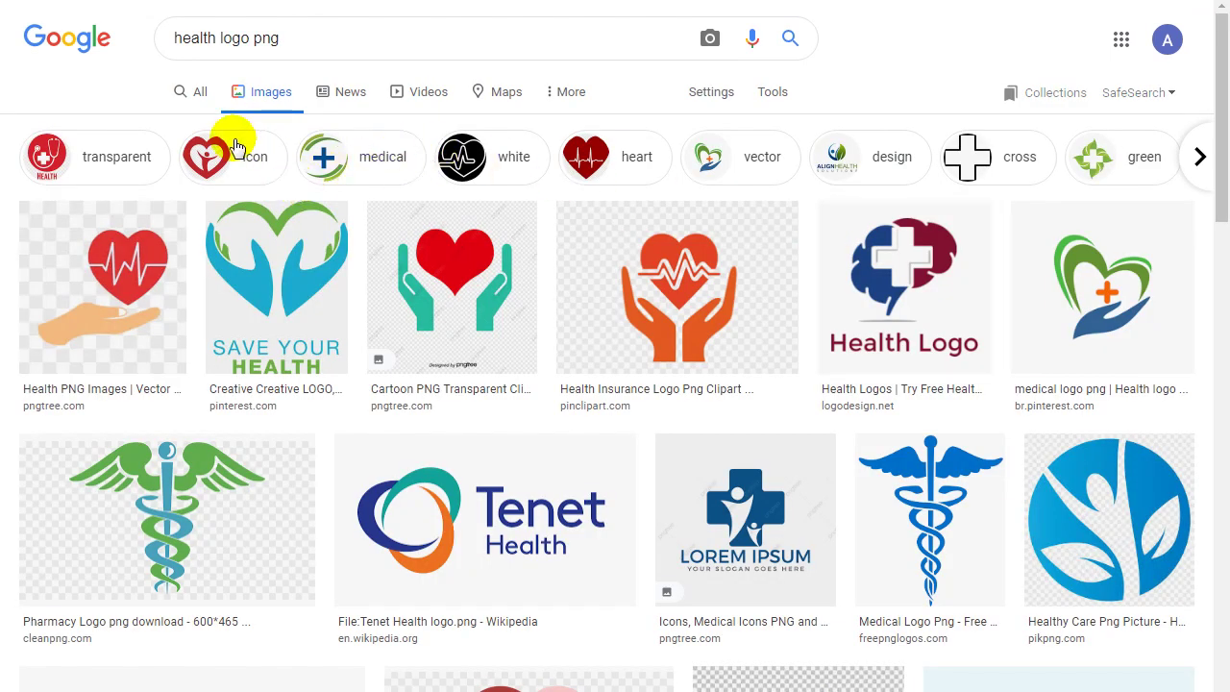
scroll(1216, 67, down, 1)
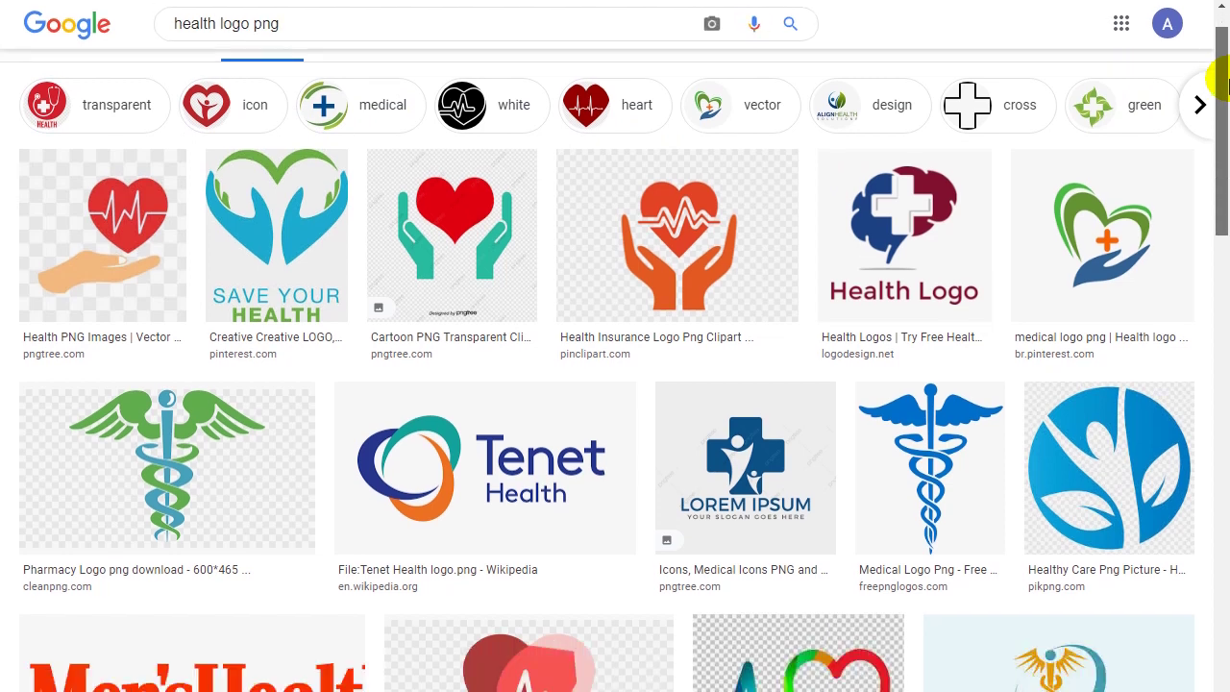
drag(1222, 85, 1225, 656)
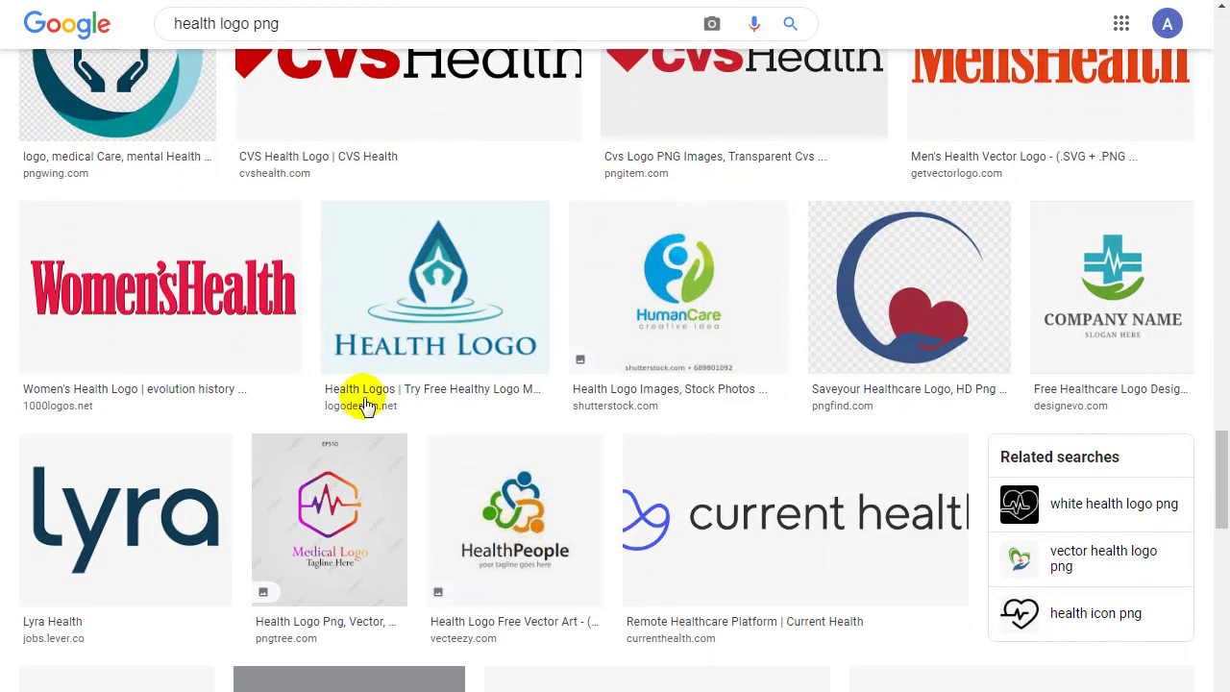
Save the Women's Health logo image to the Desktop.
click(246, 317)
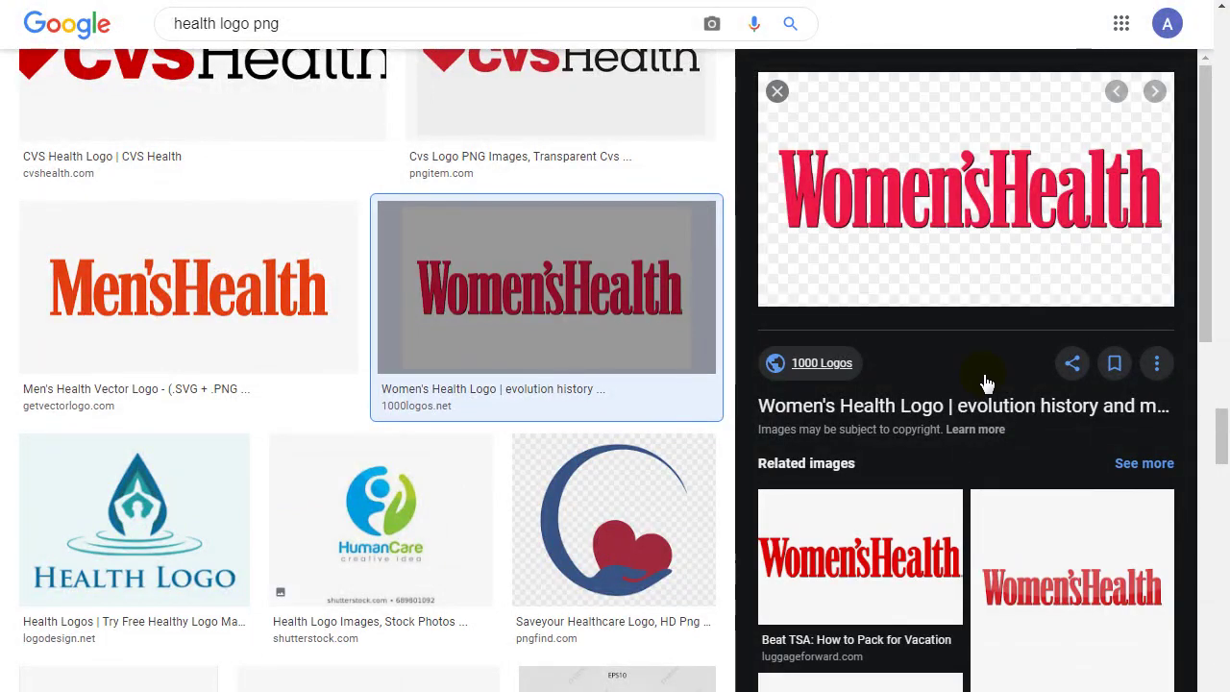
right_click(951, 214)
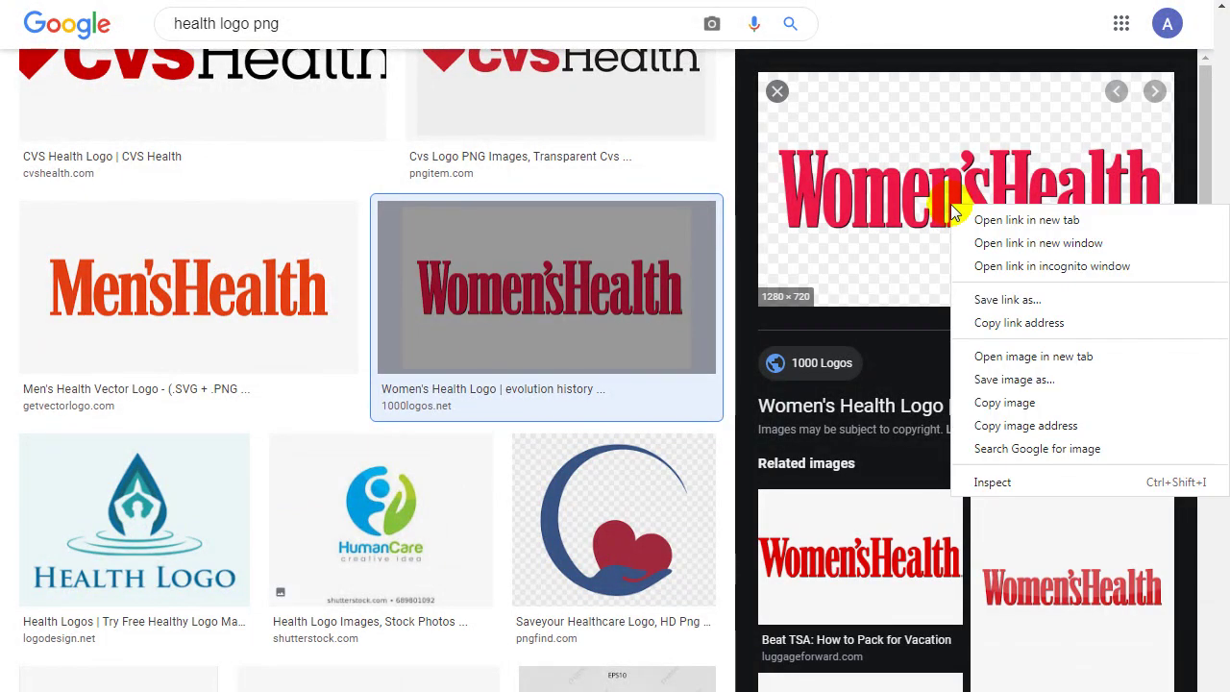
click(1021, 377)
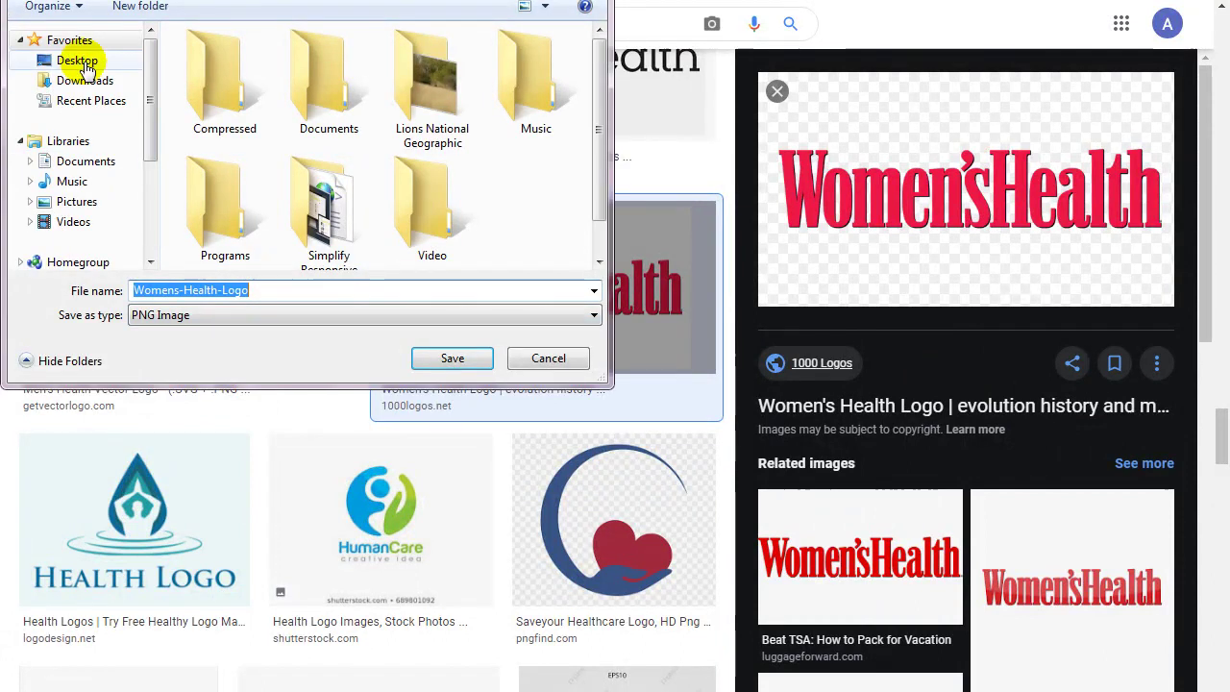
click(77, 60)
click(467, 358)
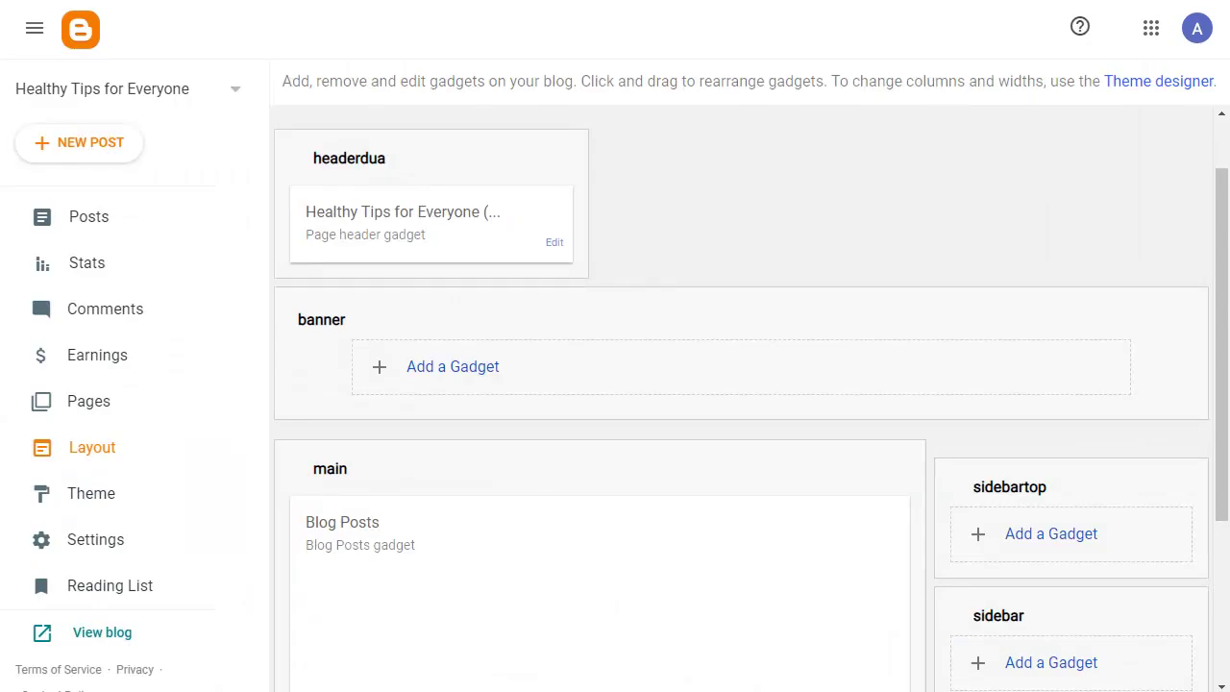
Upload Womens-Health-Logo from the Desktop as the header gadget's image.
click(555, 244)
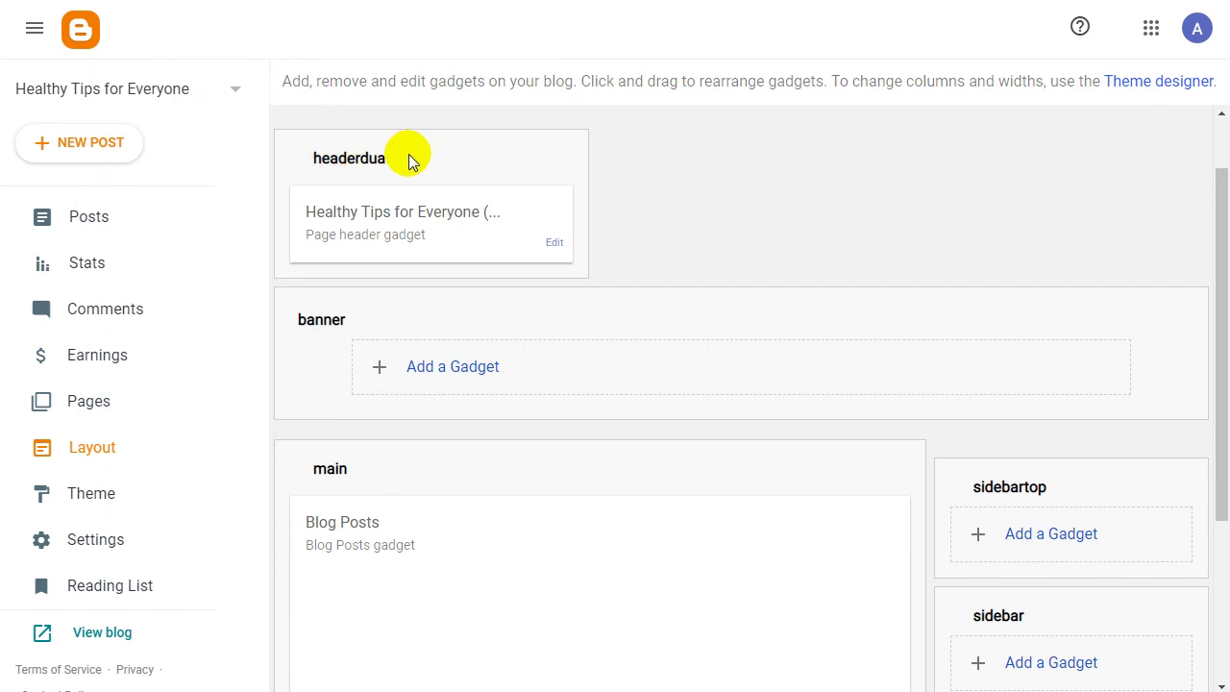
click(554, 244)
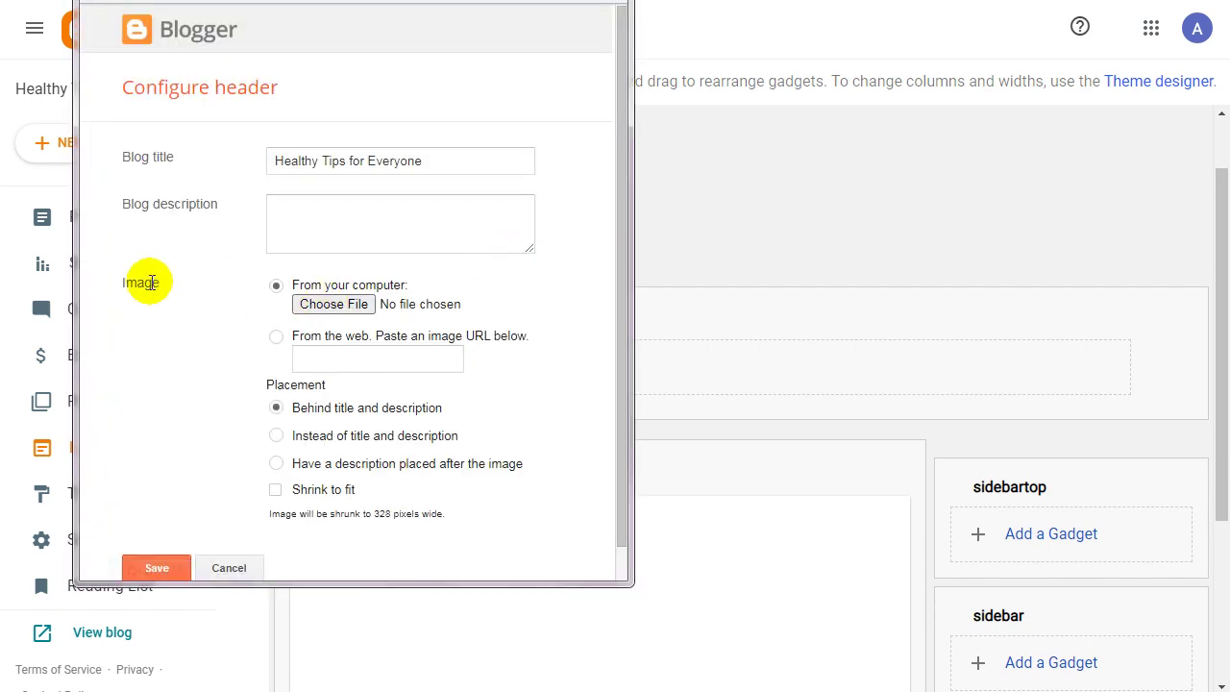
click(335, 306)
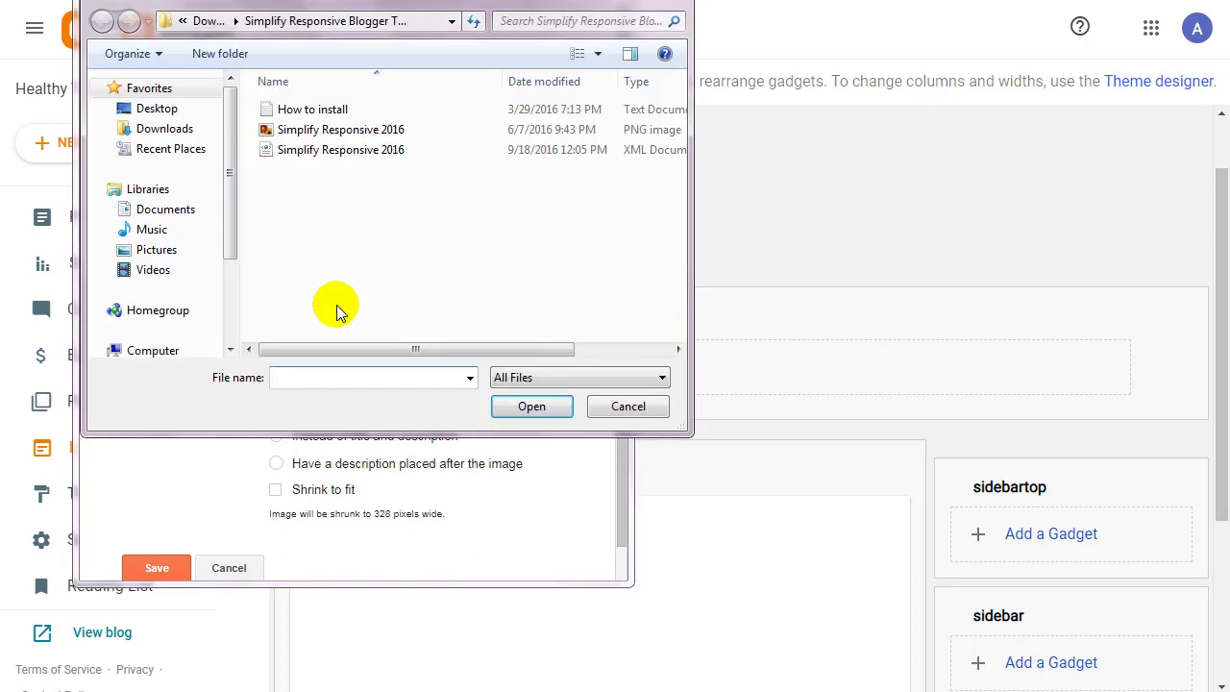
click(166, 110)
drag(684, 110, 649, 329)
click(373, 289)
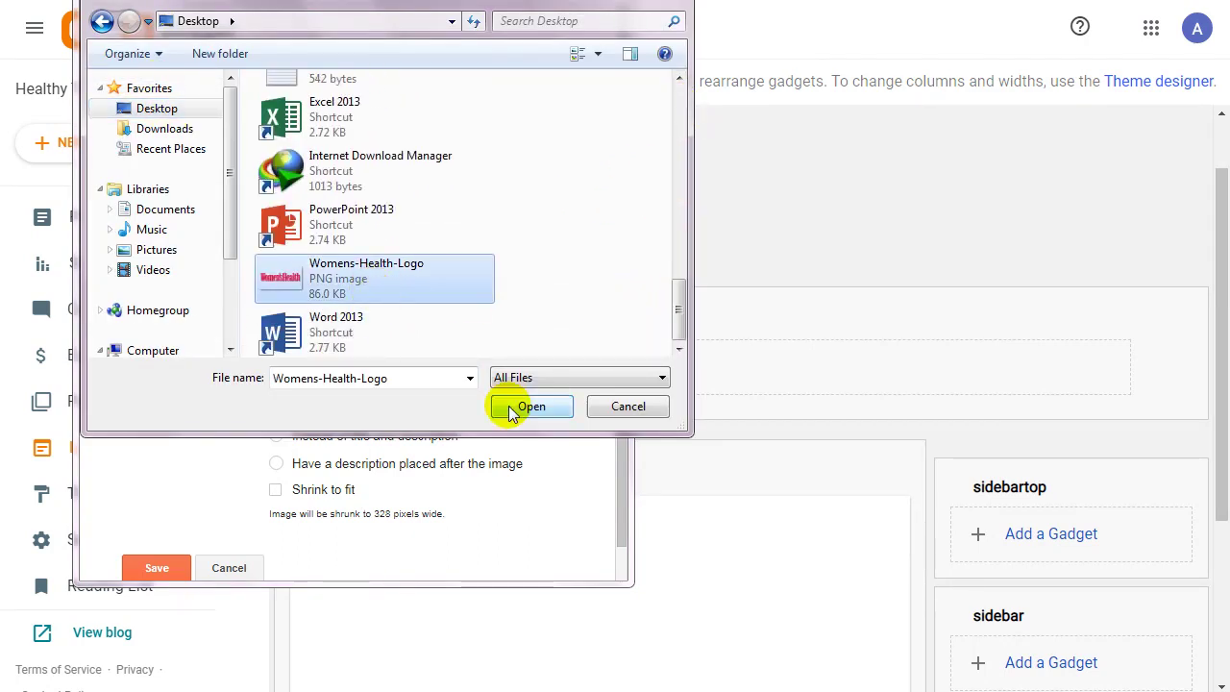
click(510, 407)
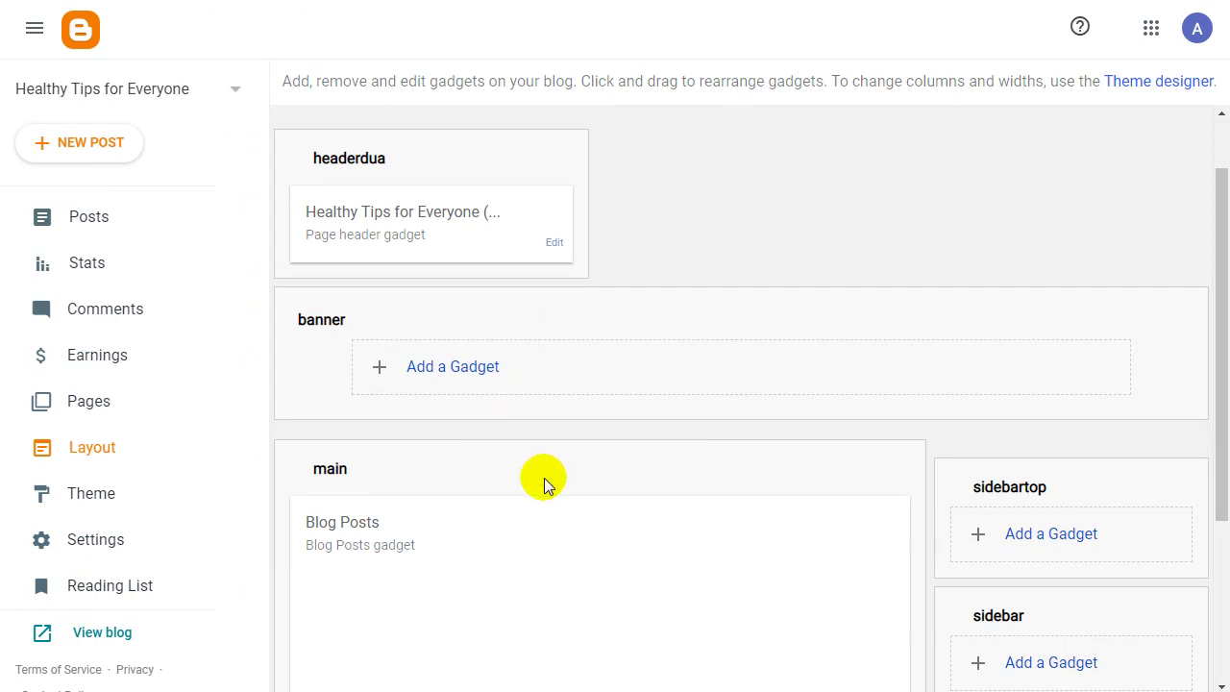
Set the header image to show instead of title and description, and save.
click(711, 663)
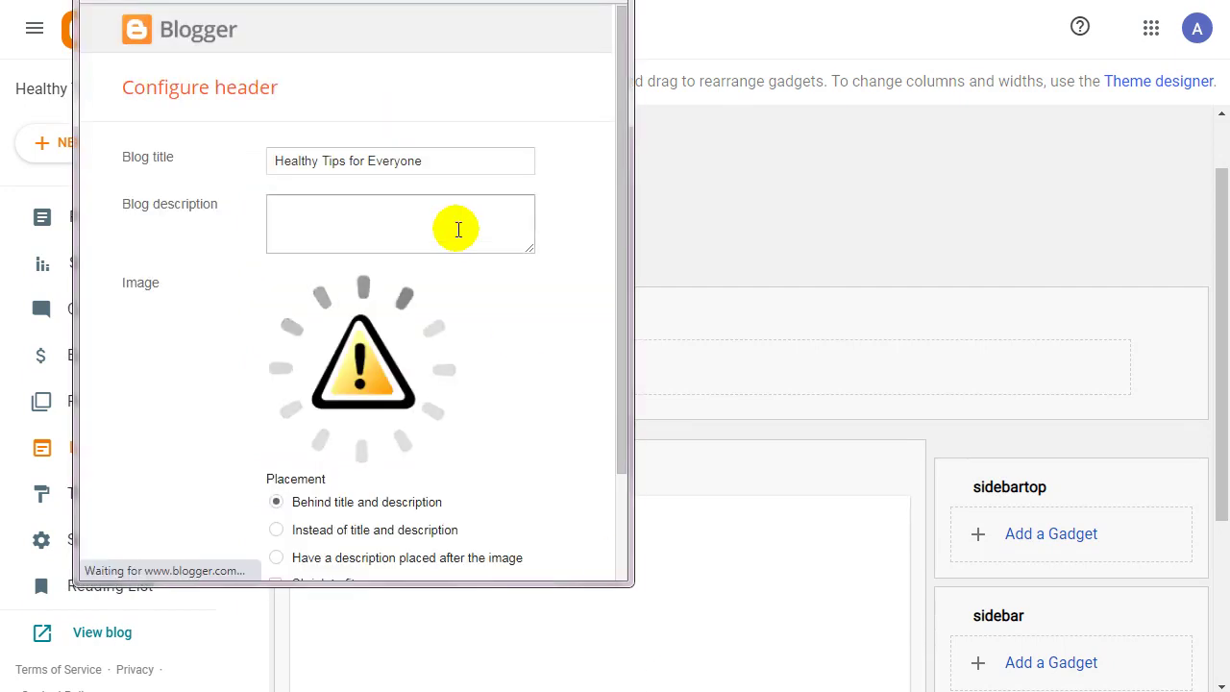
drag(618, 310, 620, 435)
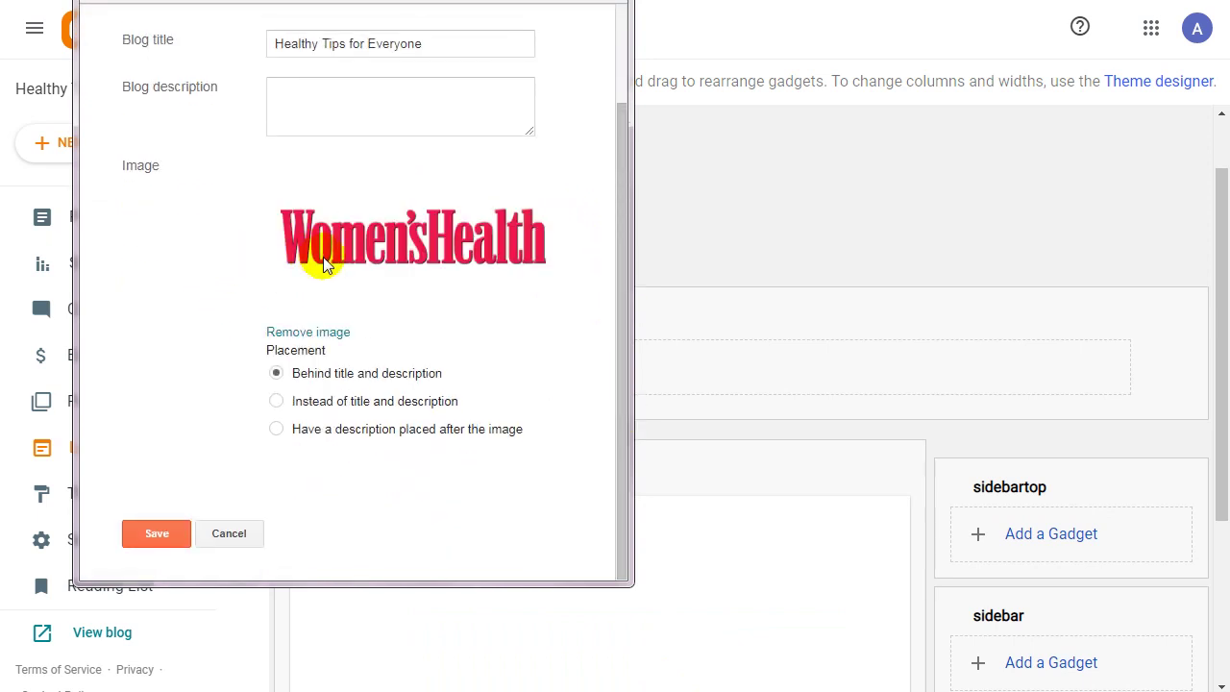
drag(355, 2, 407, 41)
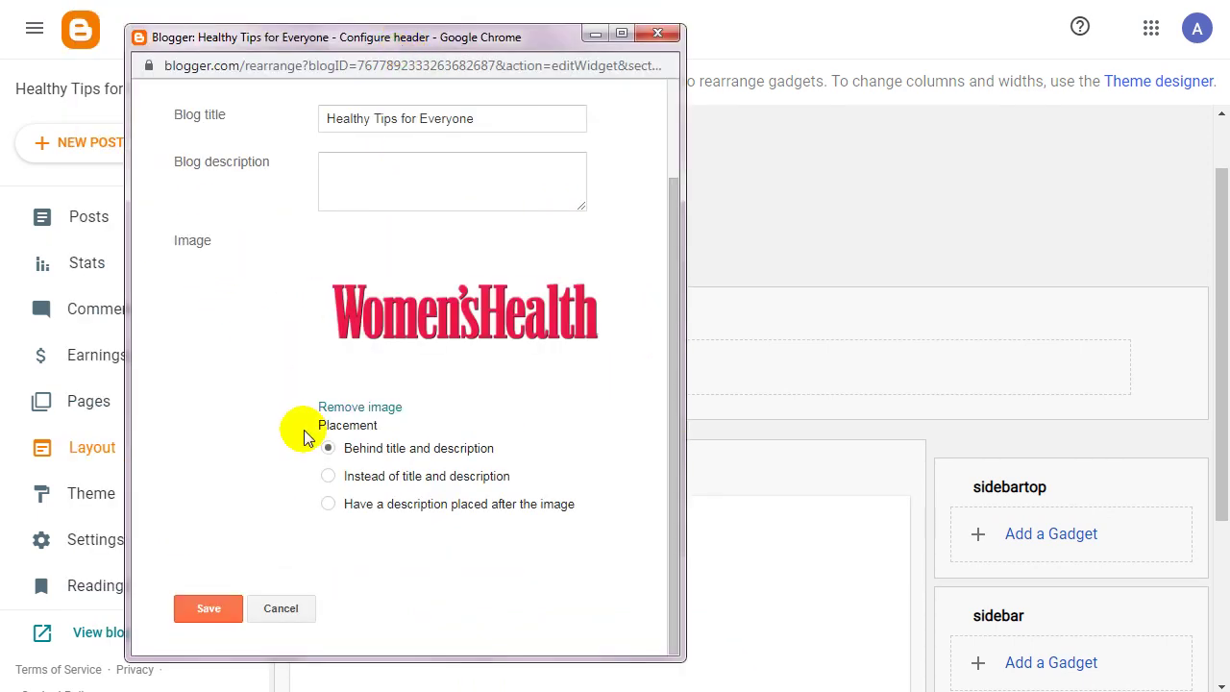
click(329, 476)
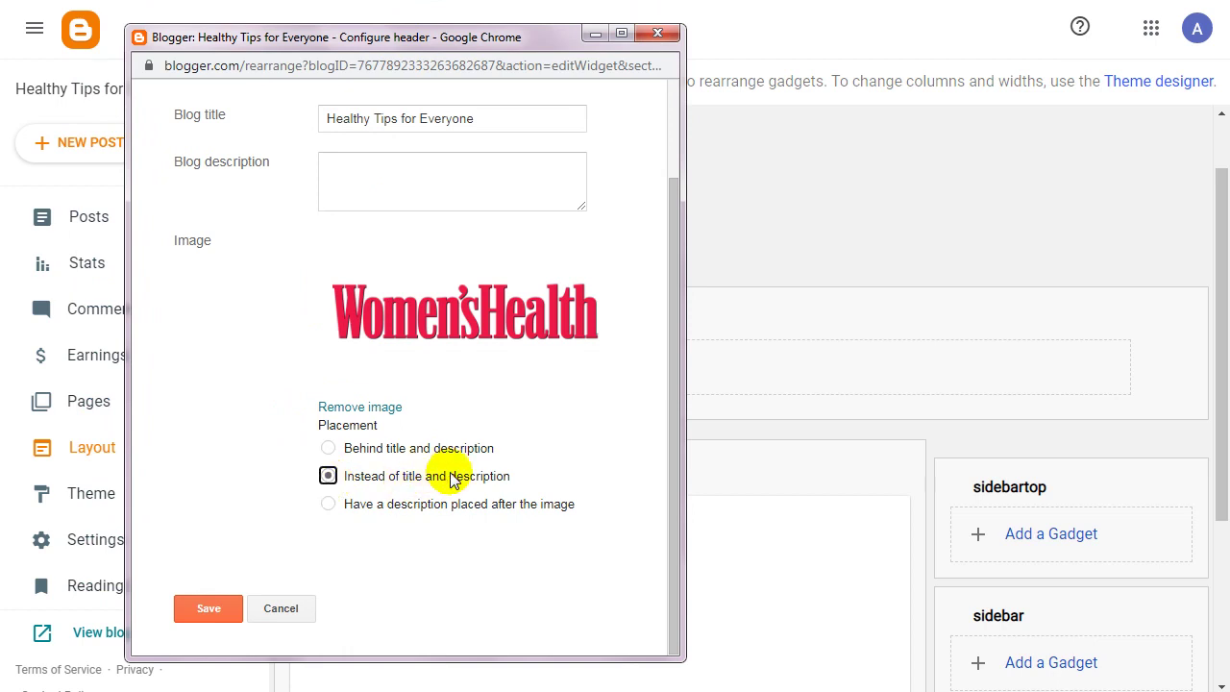
click(488, 168)
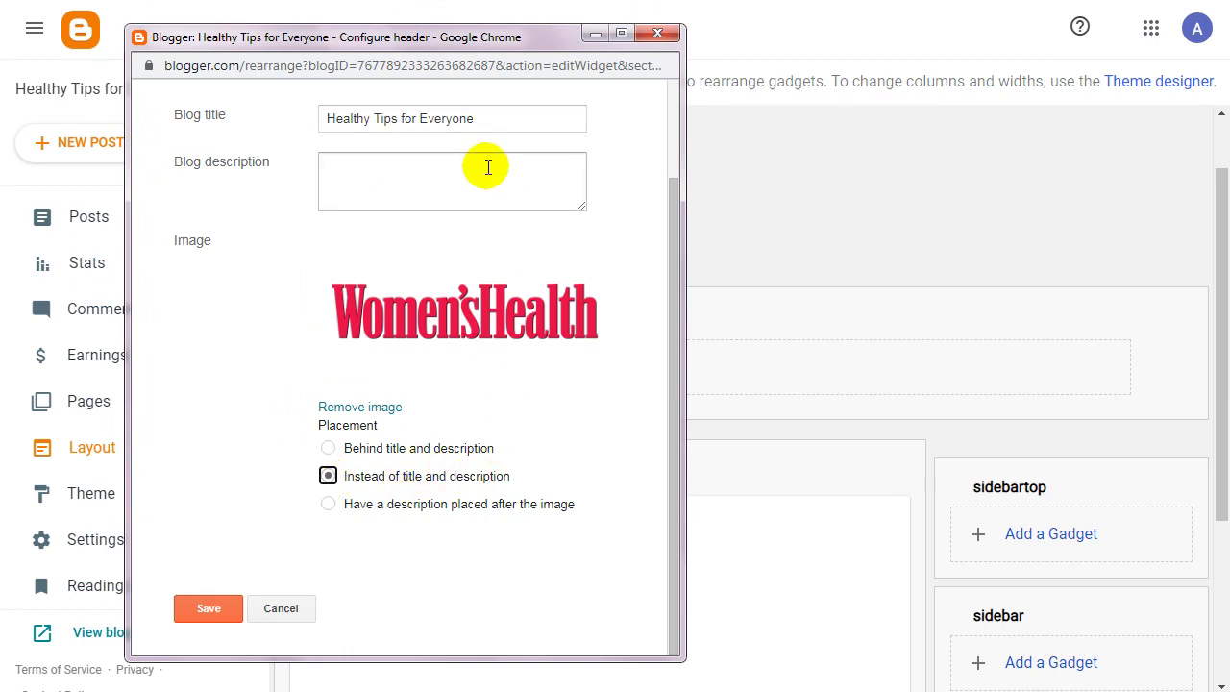
click(211, 608)
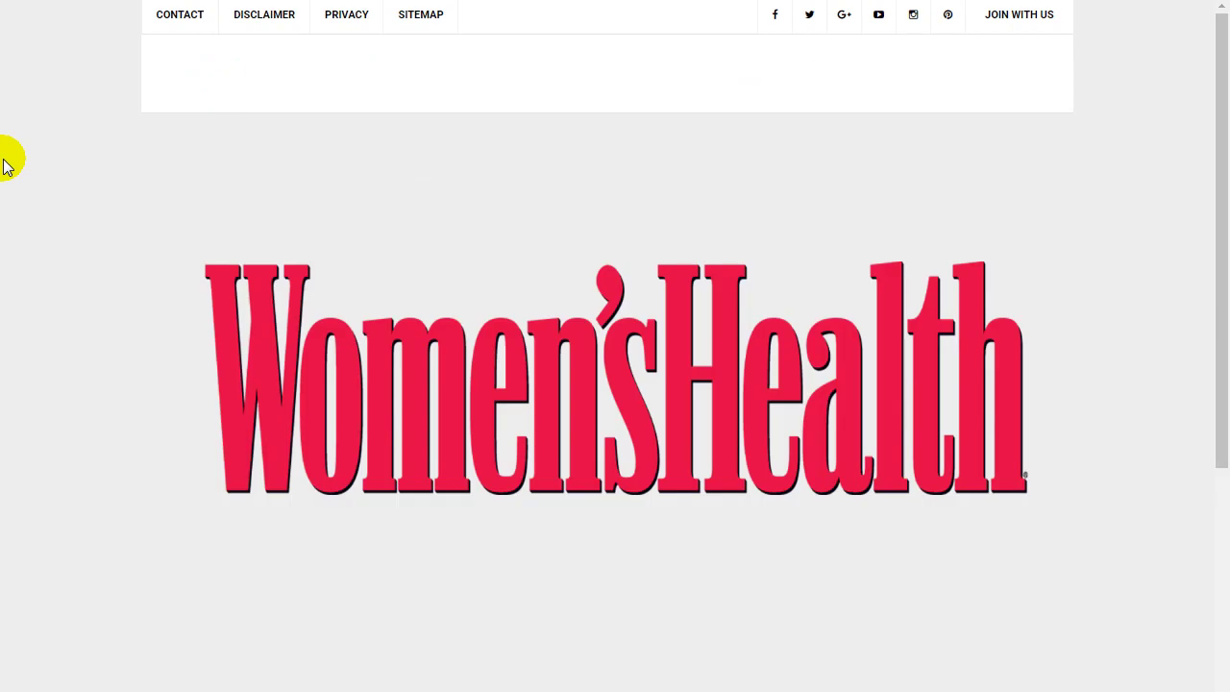
Check the Women's Health header on the live blog and reopen the header settings.
scroll(1217, 294, down, 1)
scroll(1212, 413, down, 2)
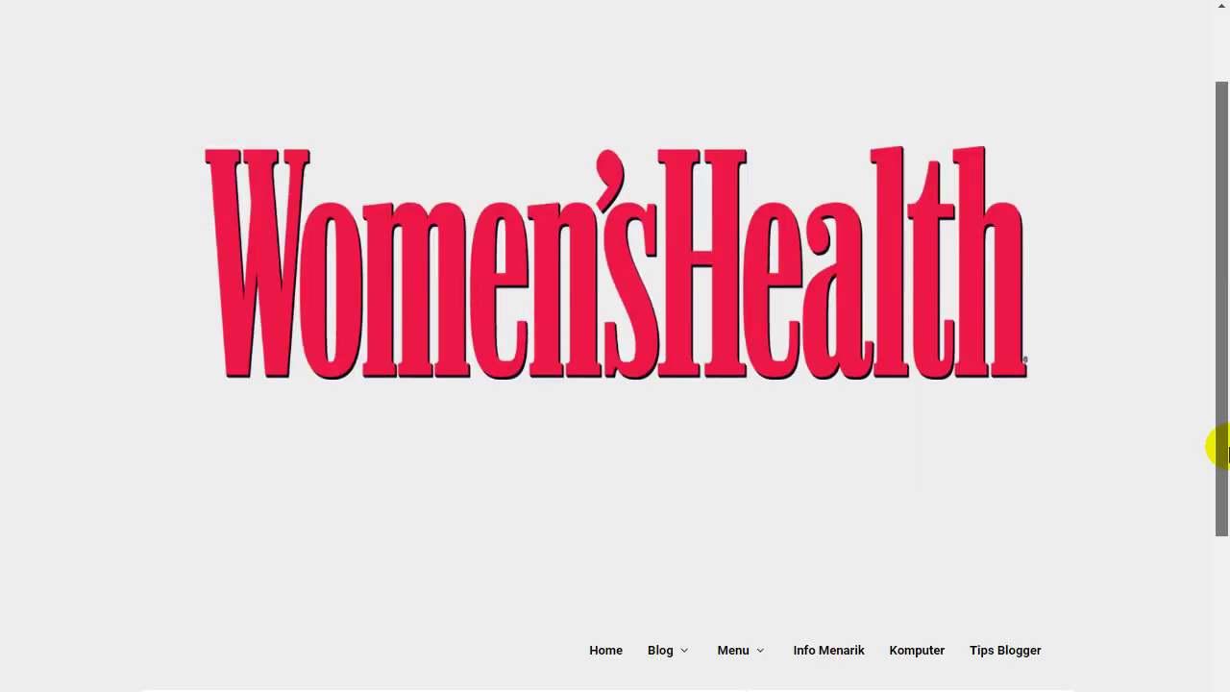
scroll(1223, 623, down, 3)
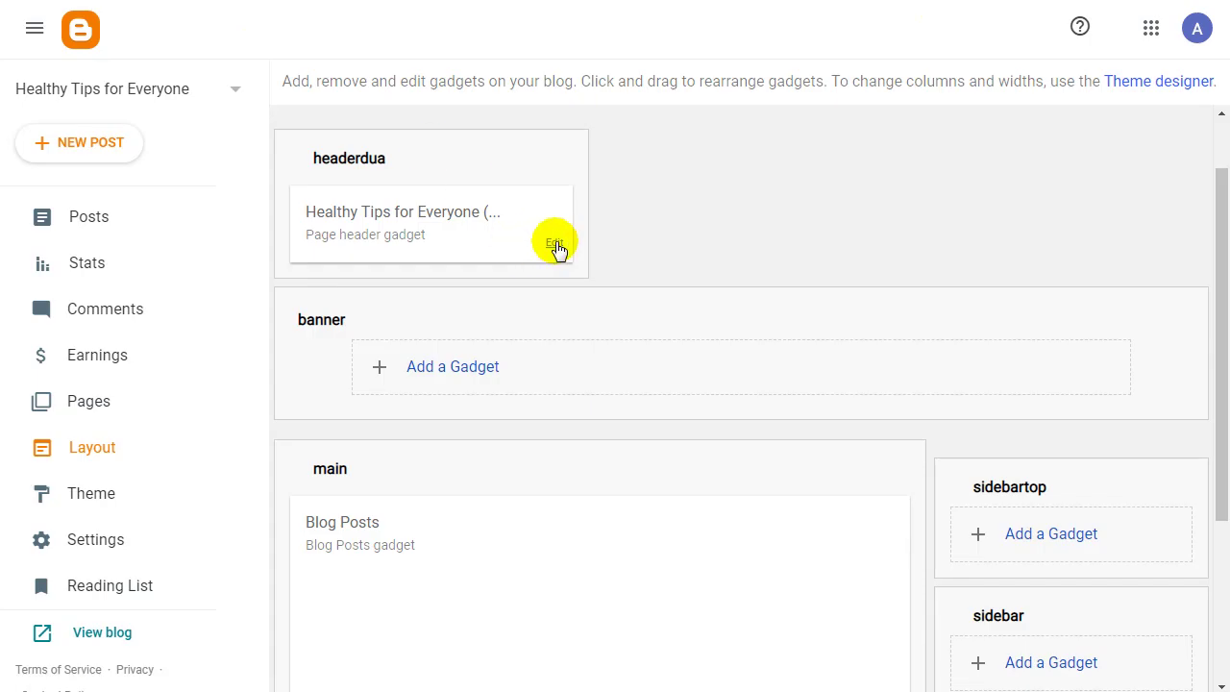
click(556, 244)
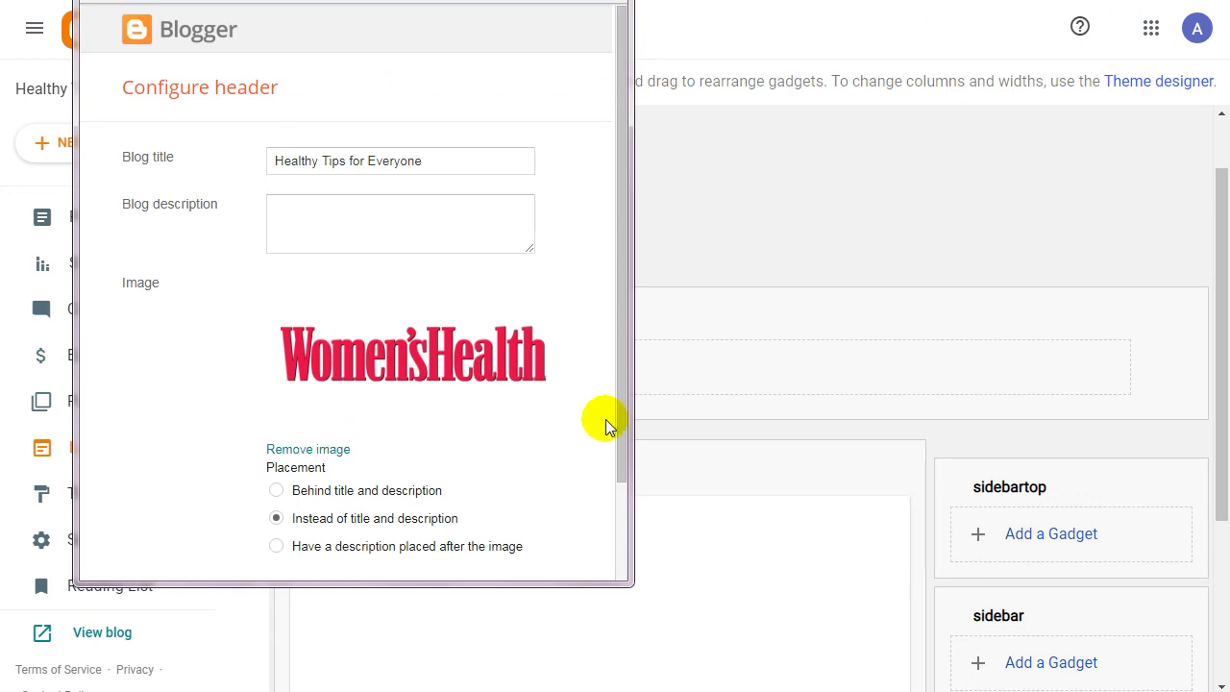
drag(624, 431, 590, 176)
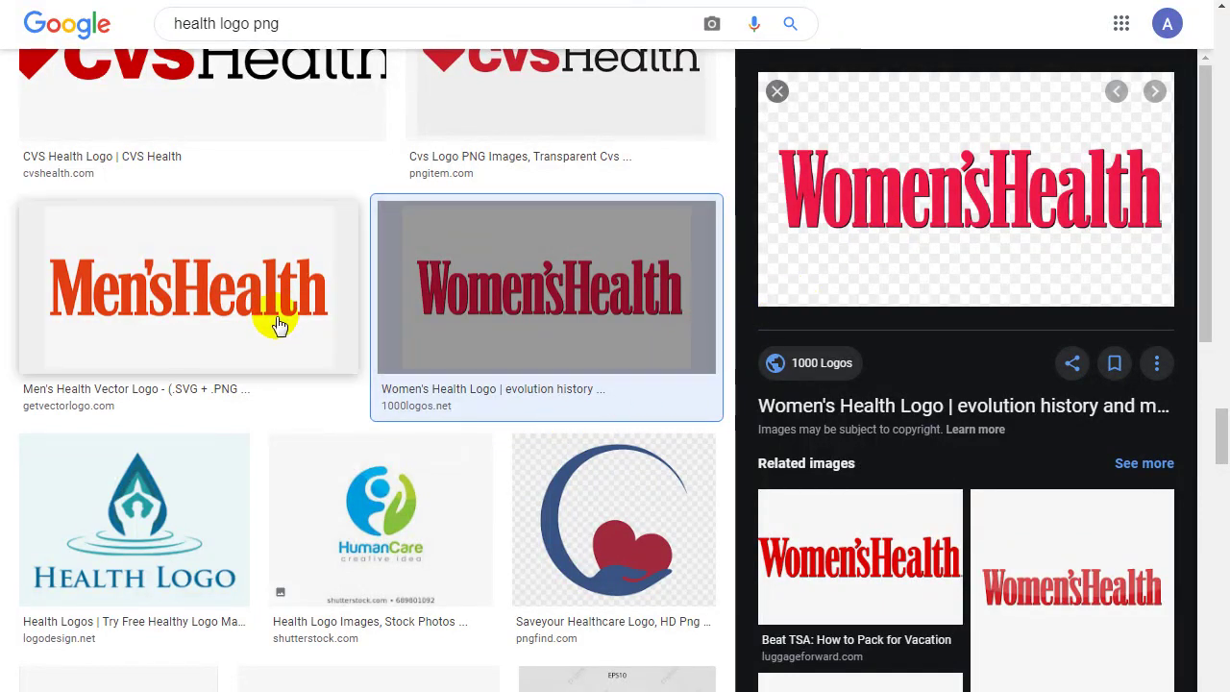
Look at another health logo, then open the SmallSEOTools logo maker ad in a new tab.
scroll(264, 325, down, 15)
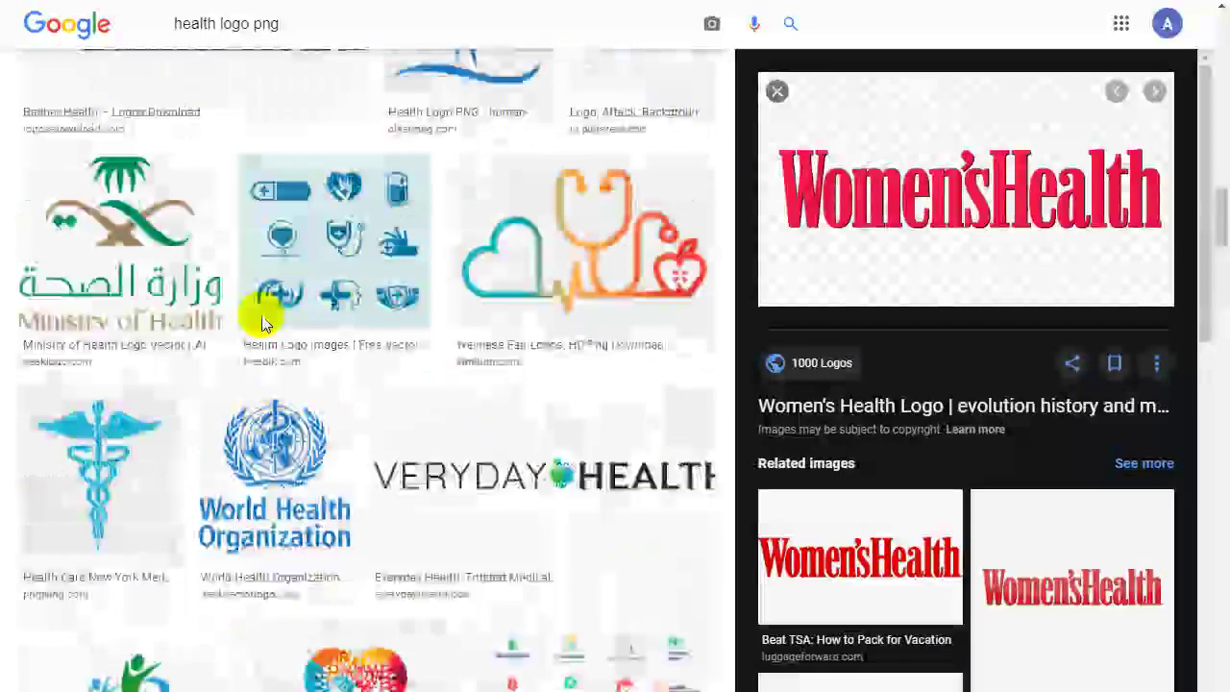
click(173, 563)
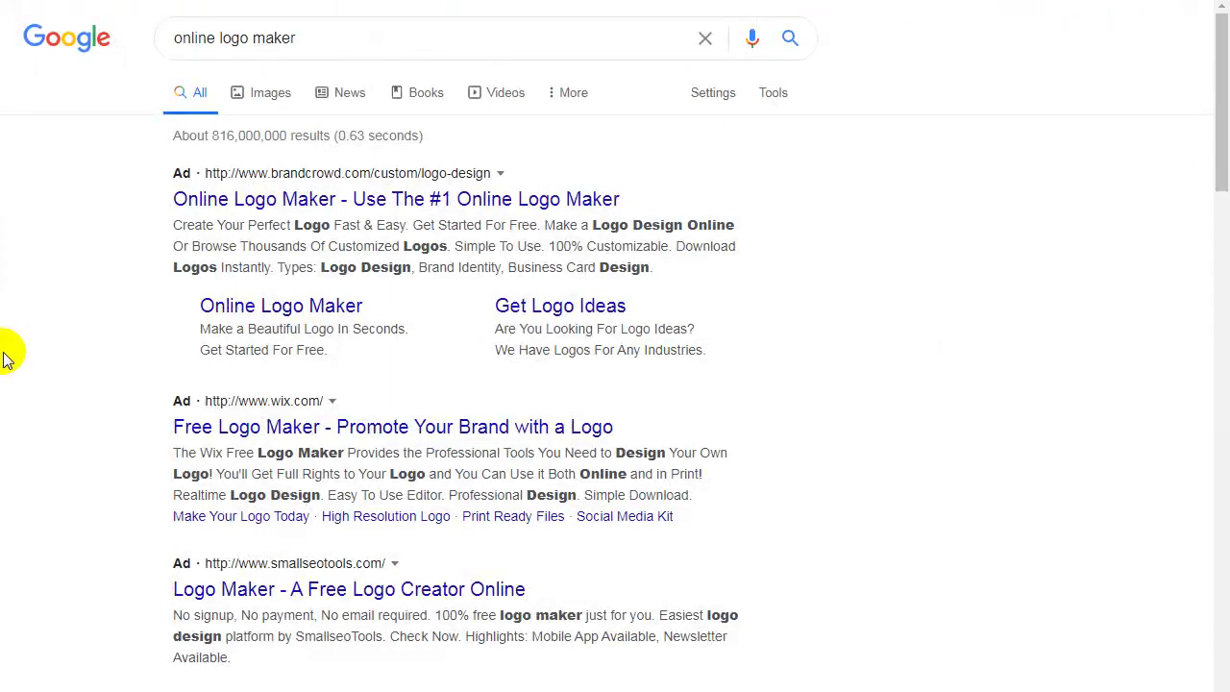
scroll(54, 255, down, 1)
scroll(54, 254, down, 2)
scroll(53, 255, down, 1)
right_click(417, 204)
click(452, 212)
scroll(135, 313, down, 1)
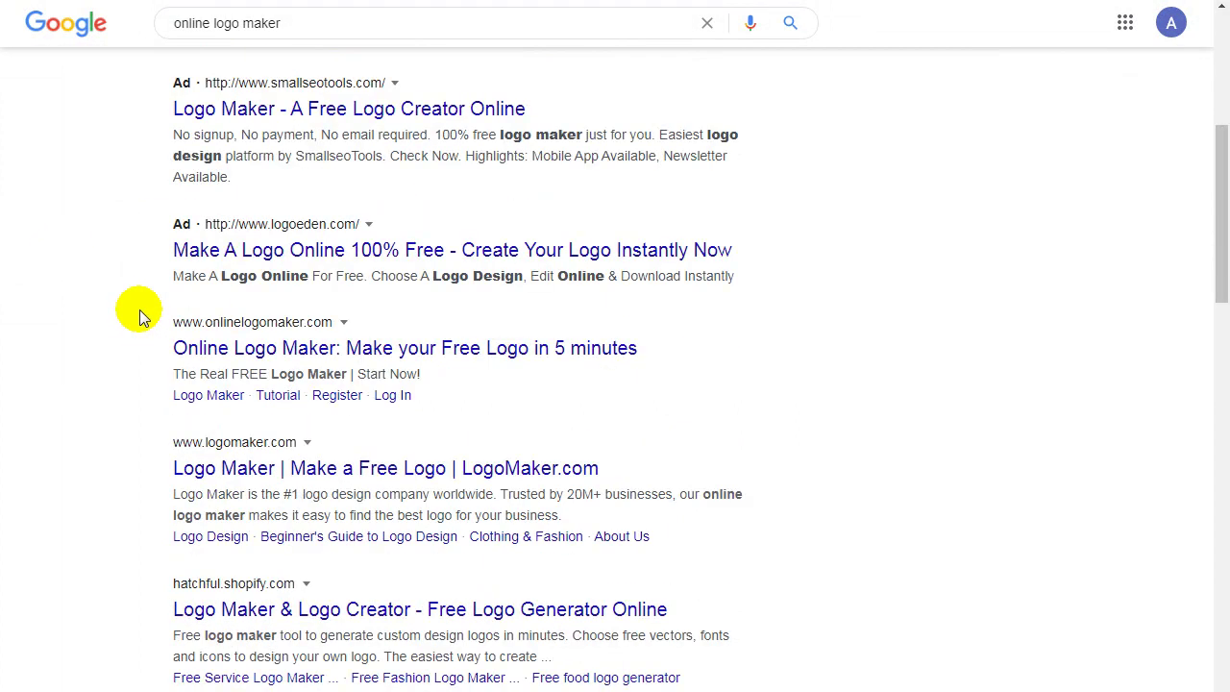
Open SmallSEOTools Online Logo Maker, launch it, and choose the Welat 3D logo template.
scroll(140, 315, down, 1)
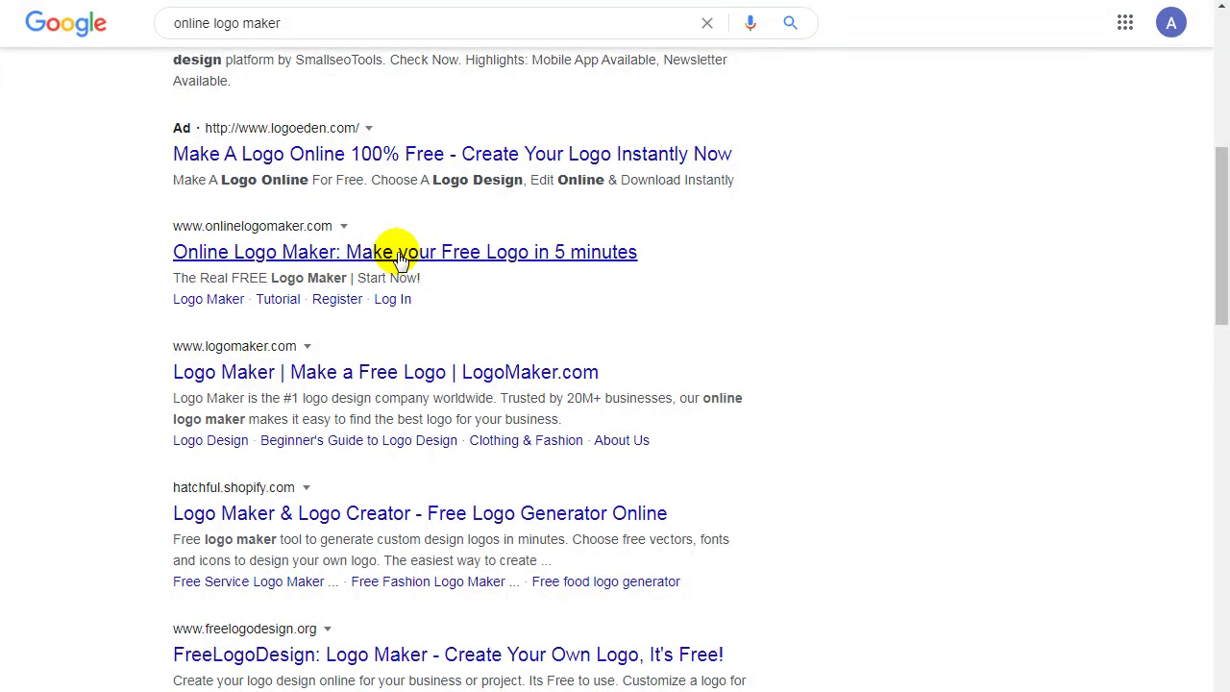
click(397, 252)
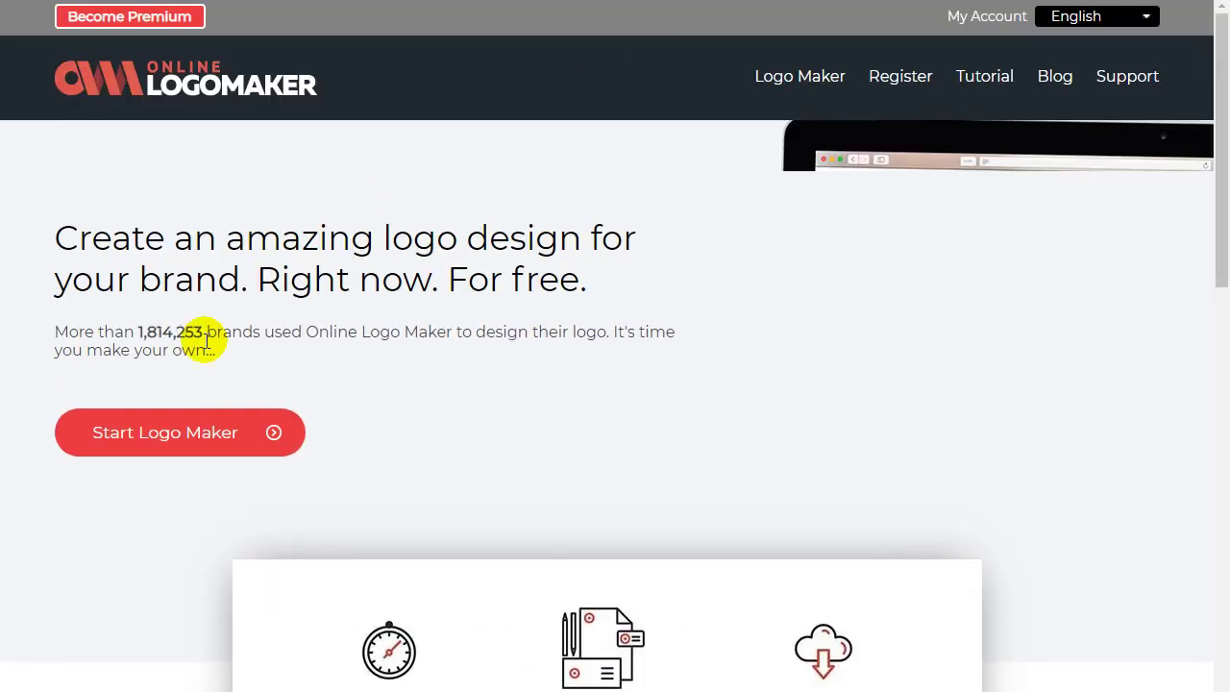
click(189, 417)
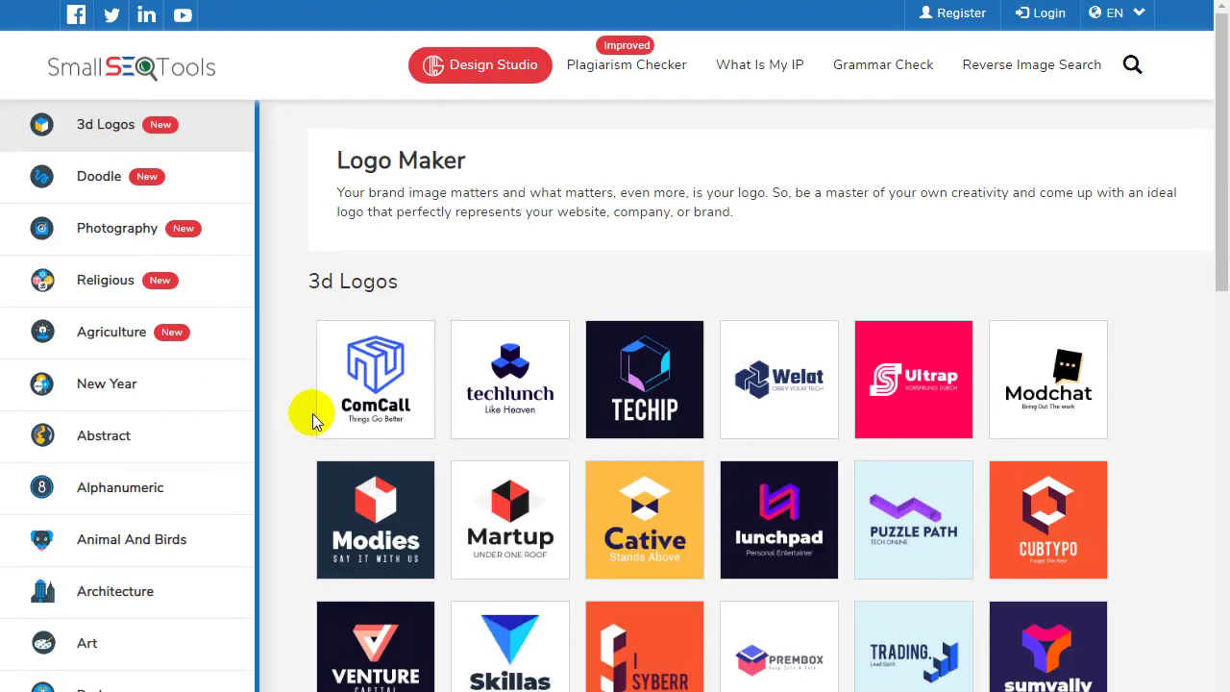
click(817, 386)
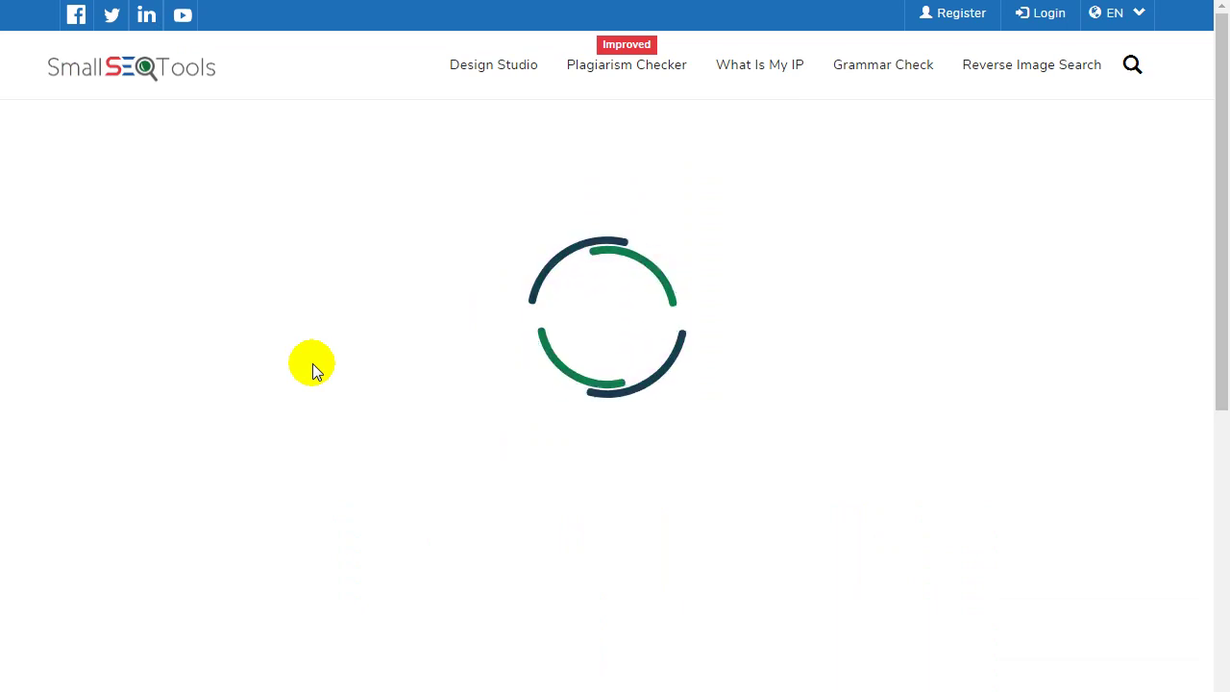
Replace the Welat heading with 'Healthy Blog' at font size 51 and reposition it.
mouse_move(1225, 216)
mouse_down()
mouse_move(1224, 249)
mouse_move(1222, 232)
mouse_up()
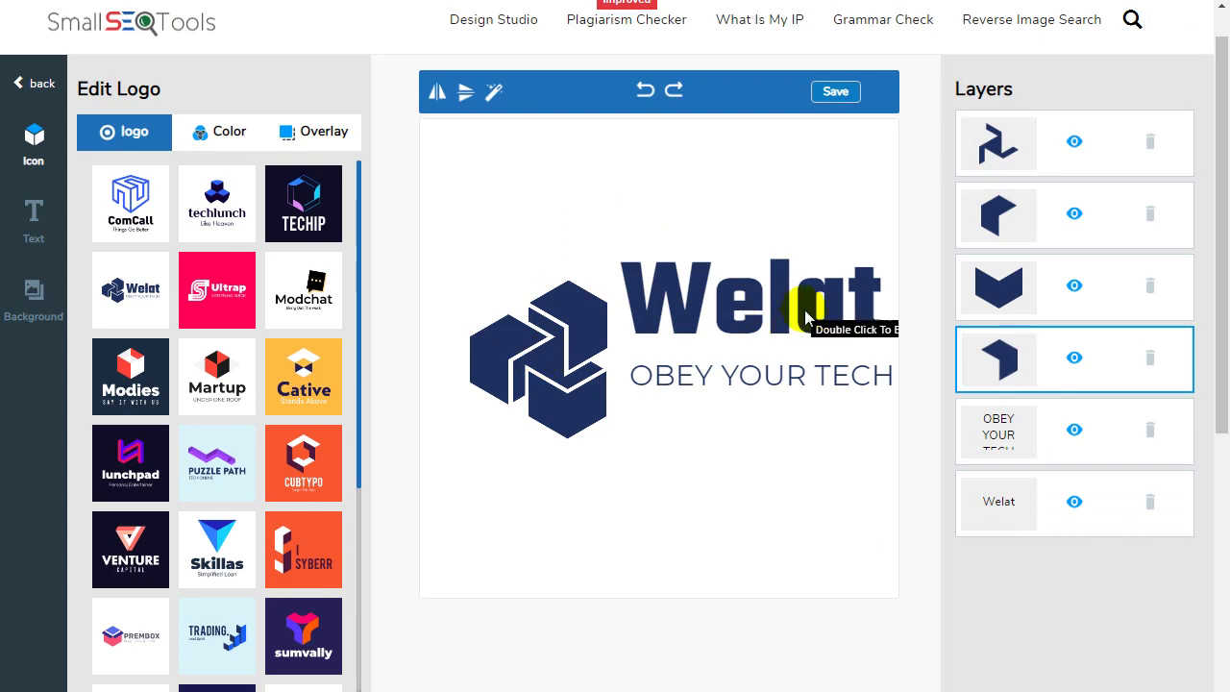
click(806, 314)
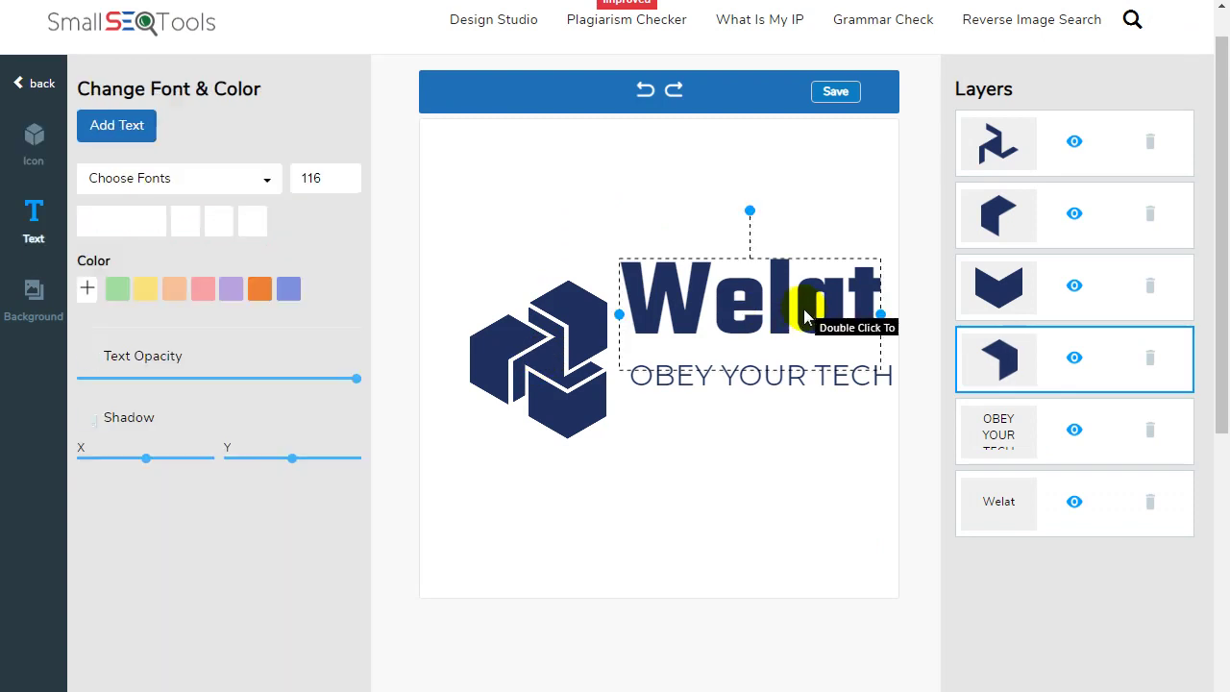
drag(551, 373, 565, 398)
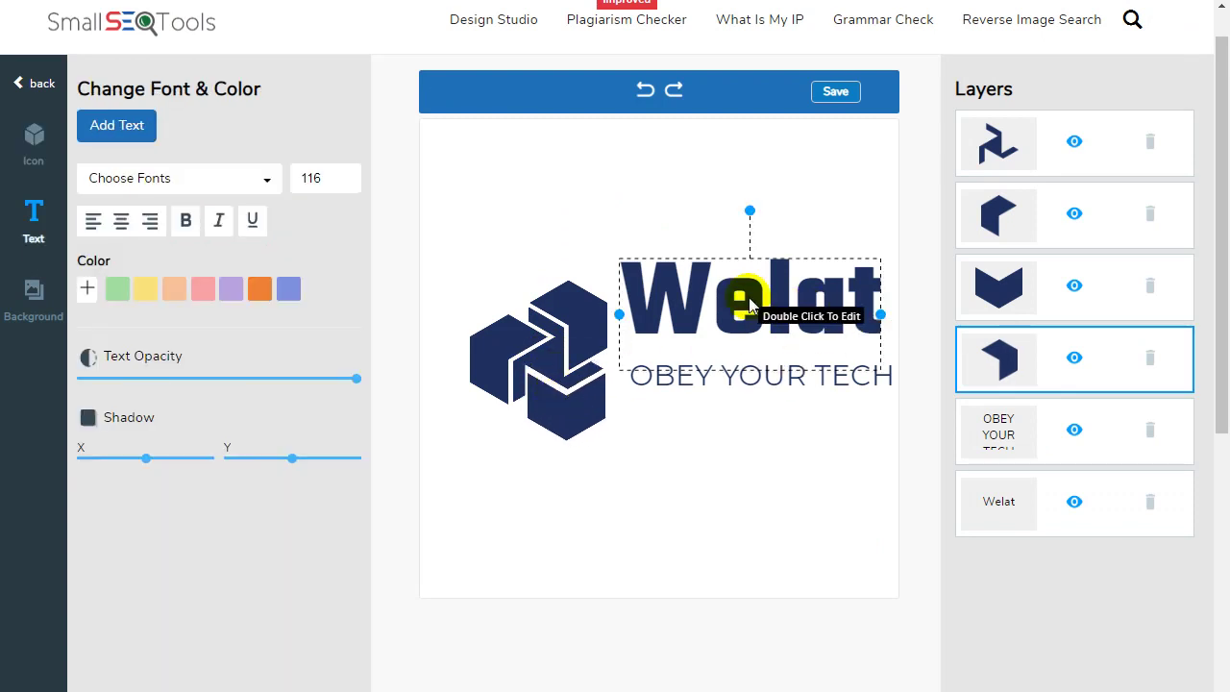
double_click(749, 304)
double_click(750, 300)
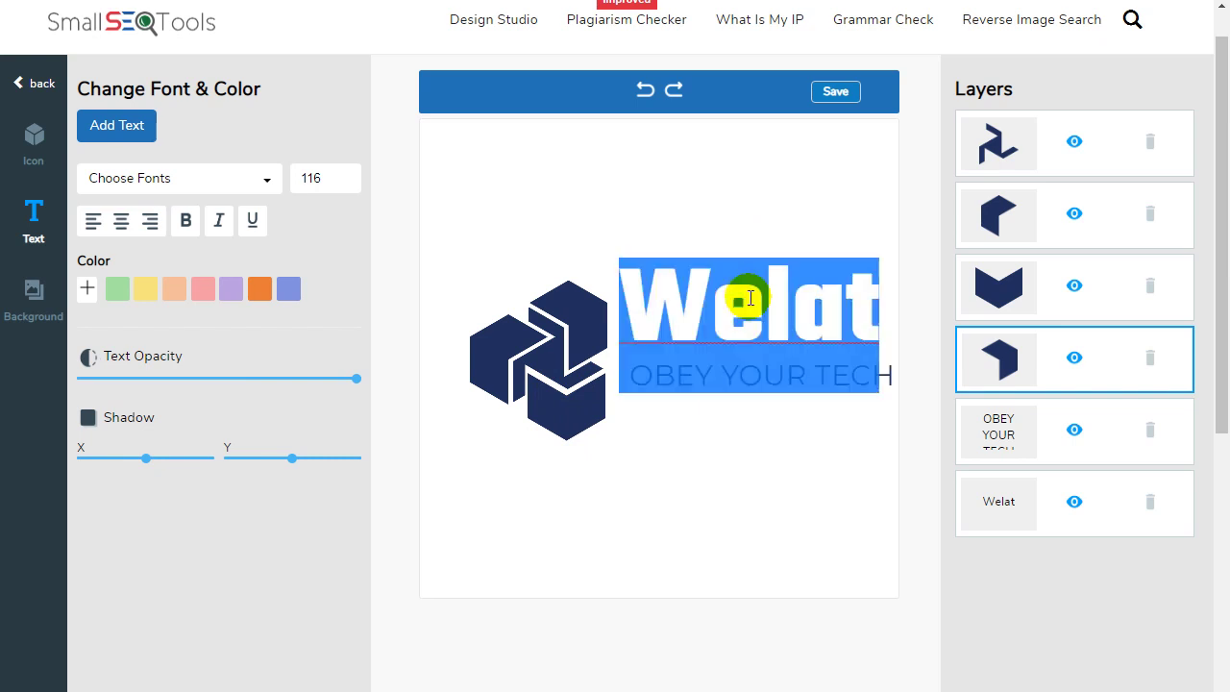
text(H)
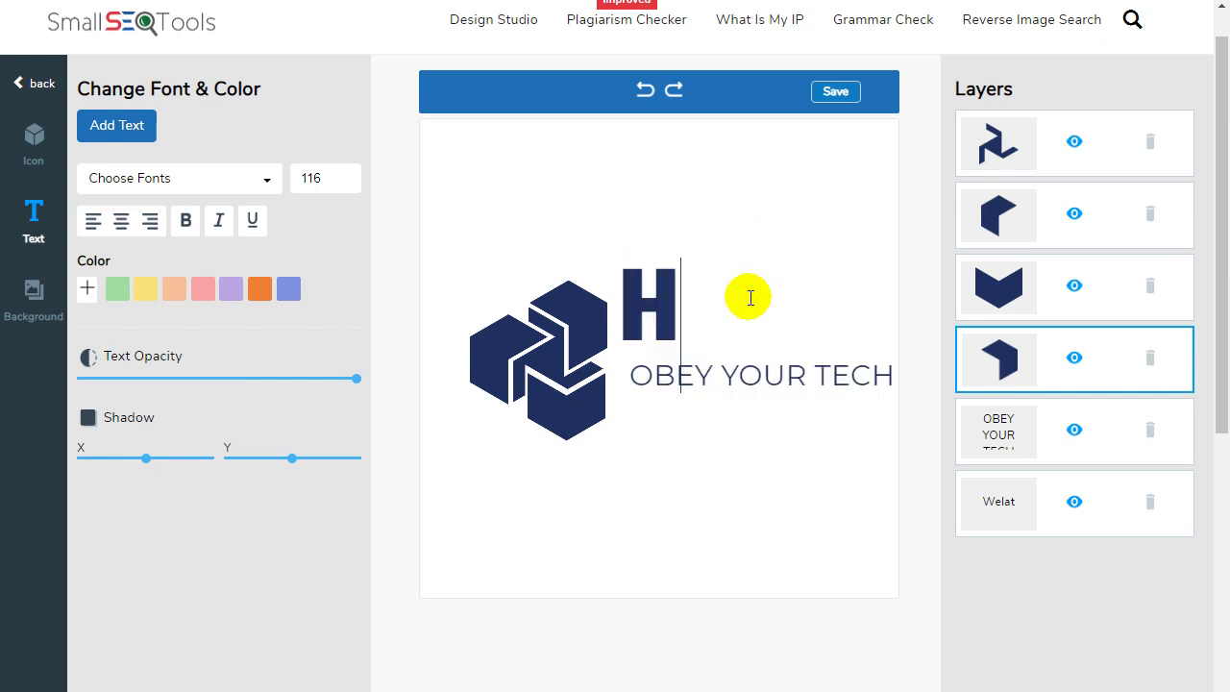
text(ealthy)
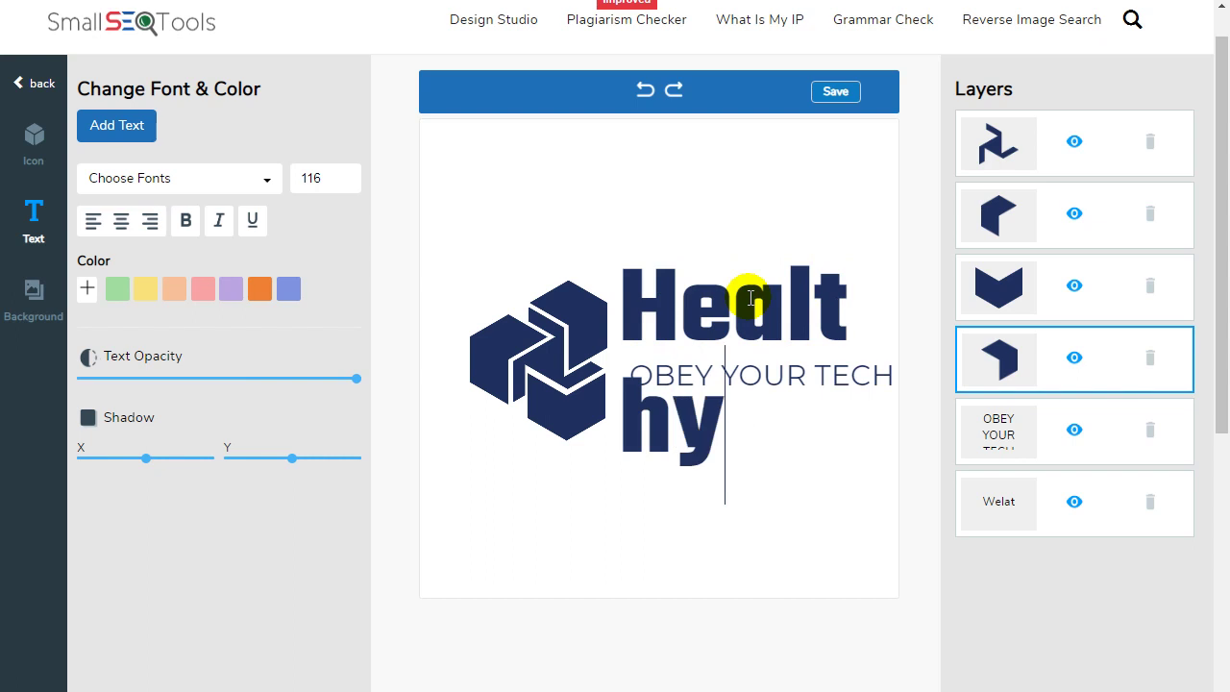
text( Blog)
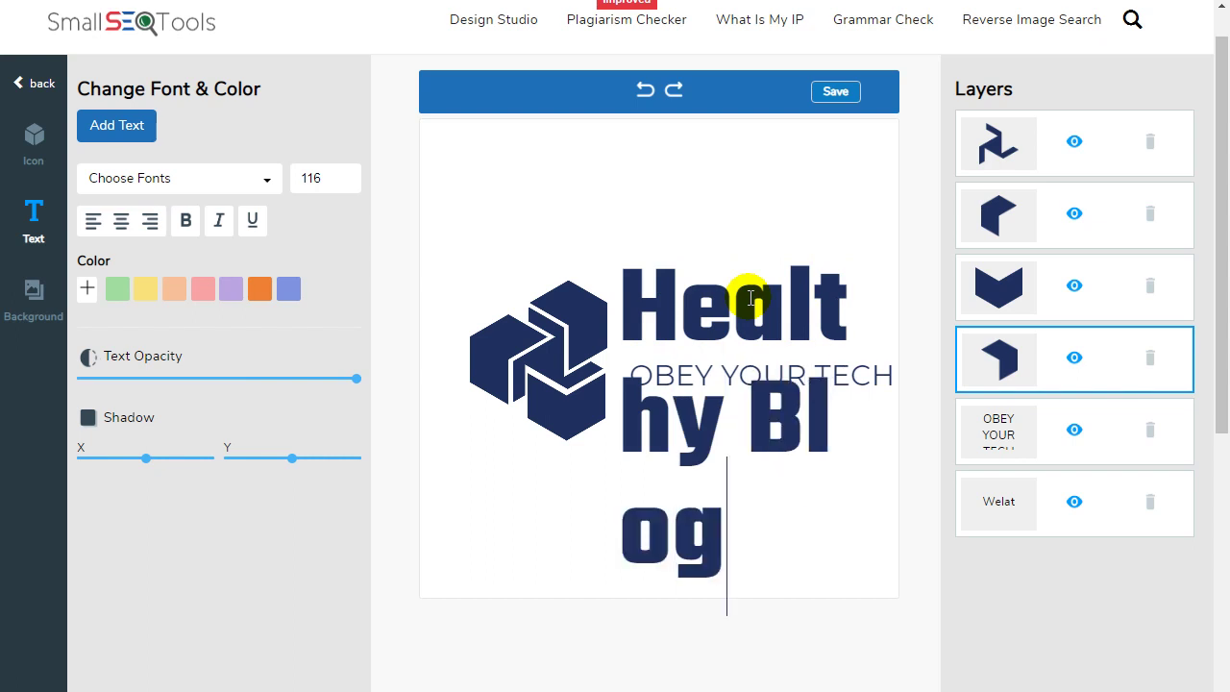
drag(651, 288, 759, 564)
double_click(338, 186)
text(80)
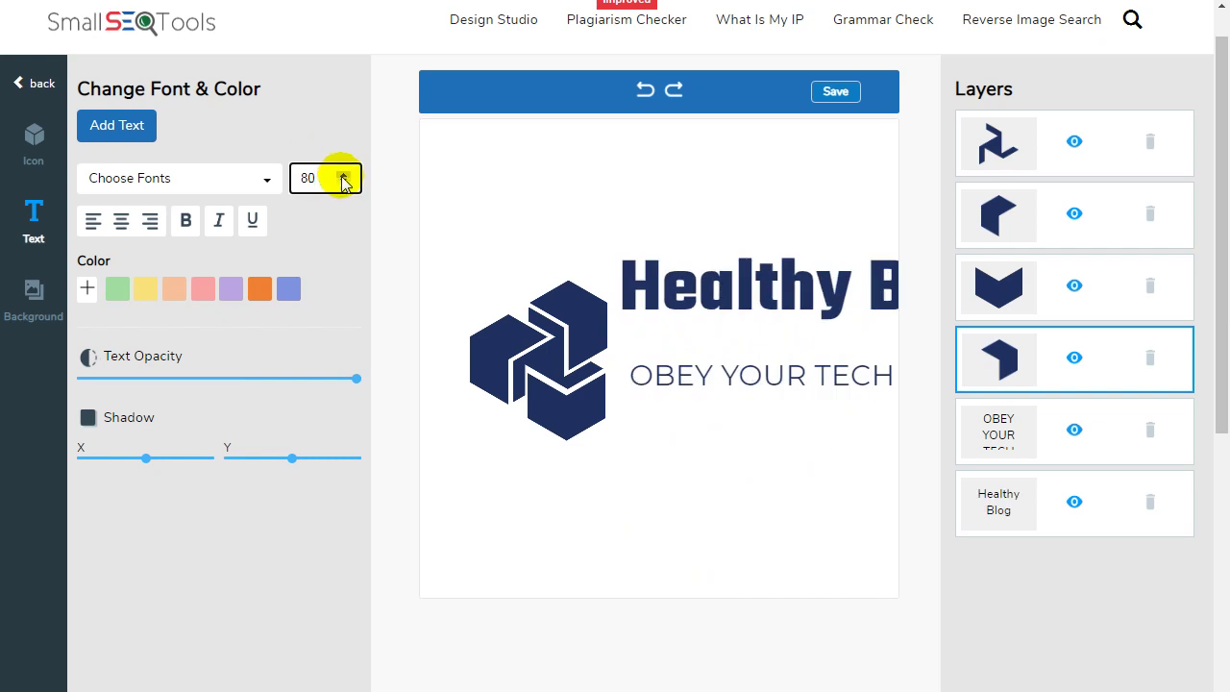
click(343, 183)
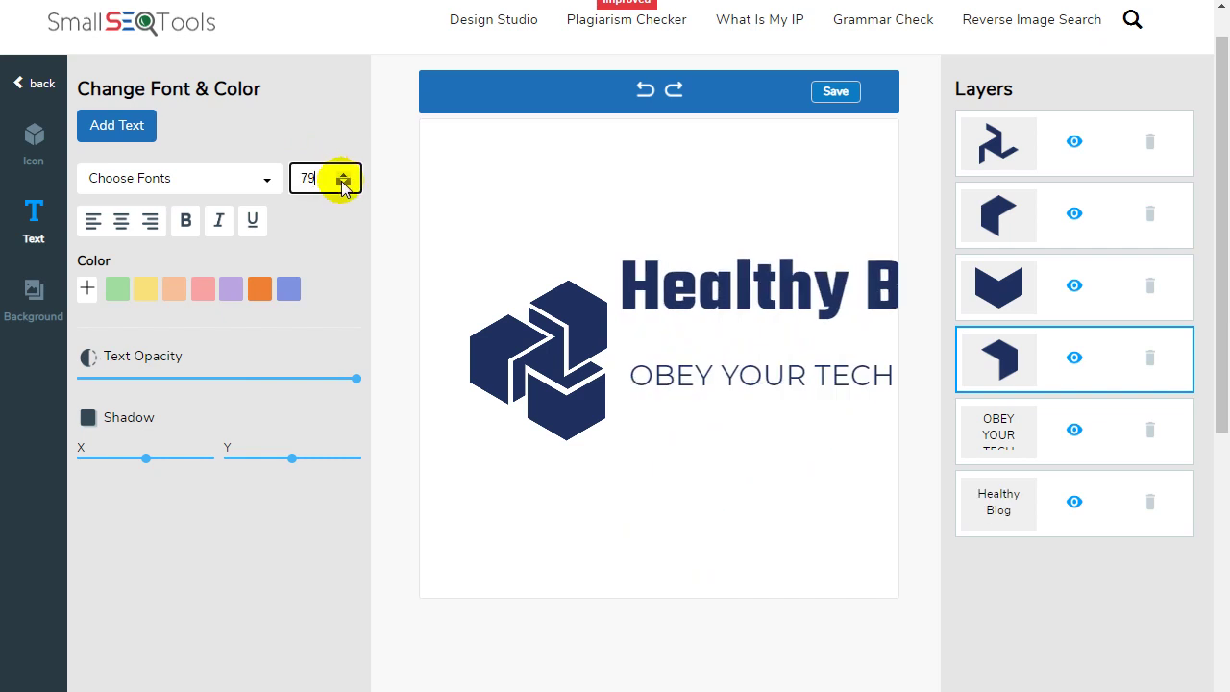
drag(343, 184, 343, 183)
click(722, 269)
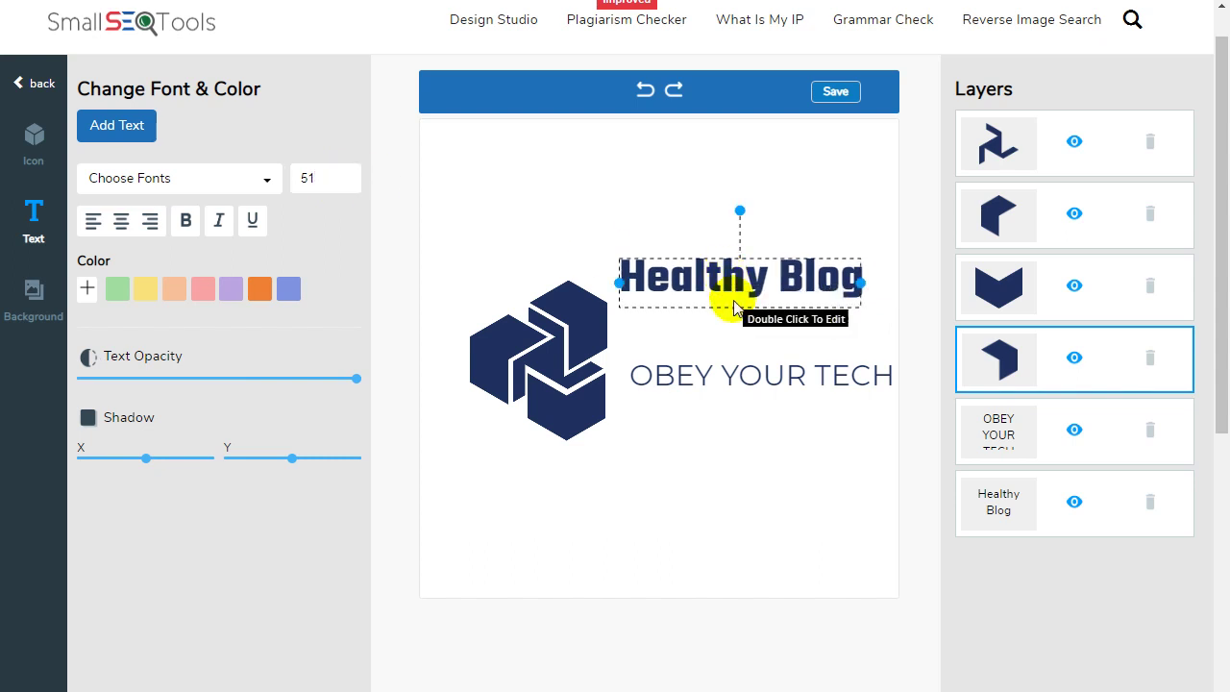
drag(710, 262, 728, 318)
drag(730, 327, 723, 330)
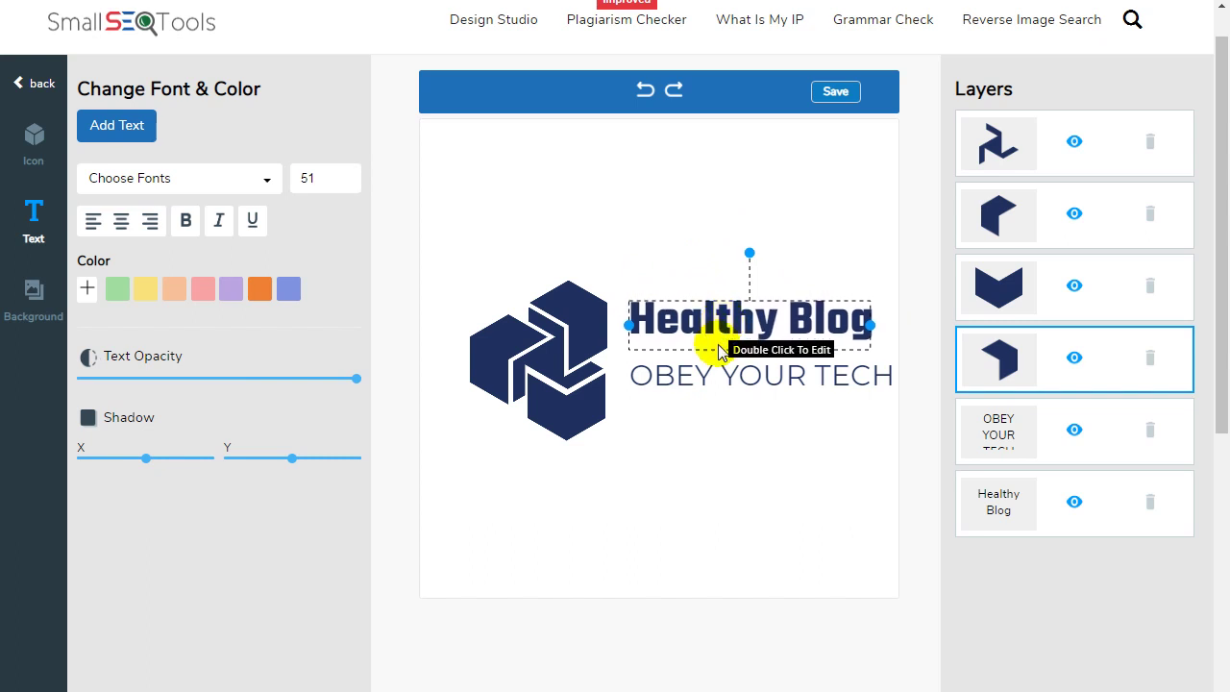
Change the OBEY YOUR TECH tagline to 'Daily Health Tips and Tutorial' at size 15.
click(721, 369)
double_click(721, 371)
double_click(726, 375)
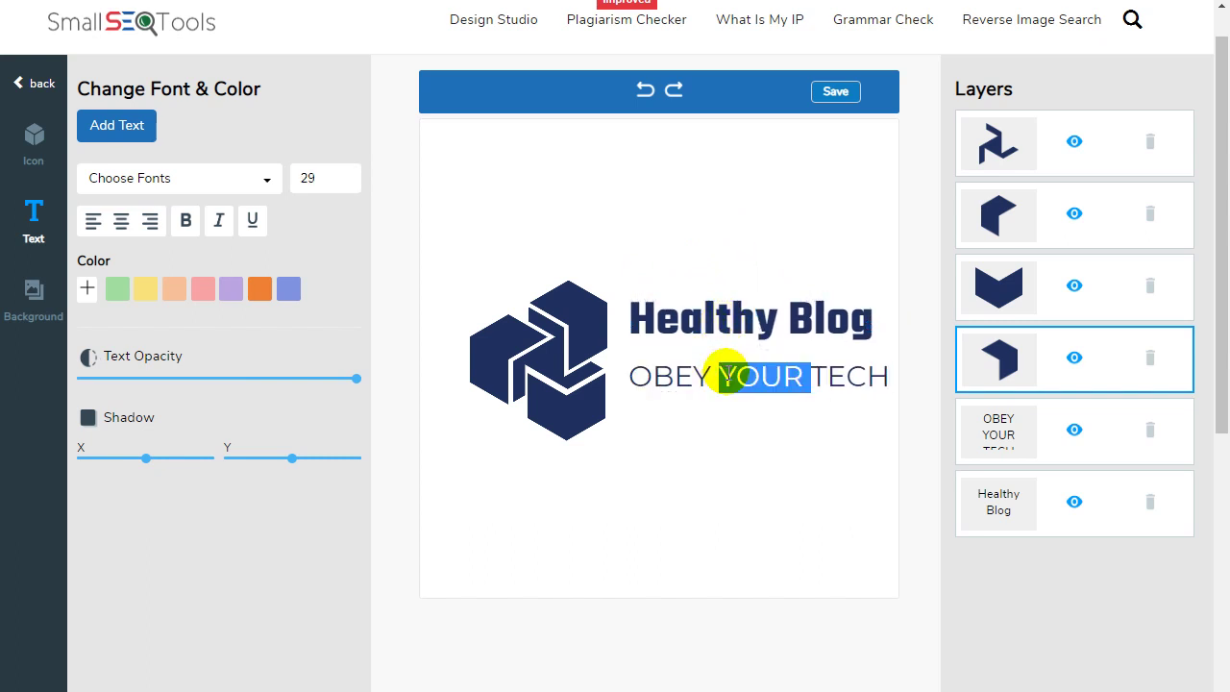
triple_click(728, 375)
text(Daily Health Tips and Tutorial)
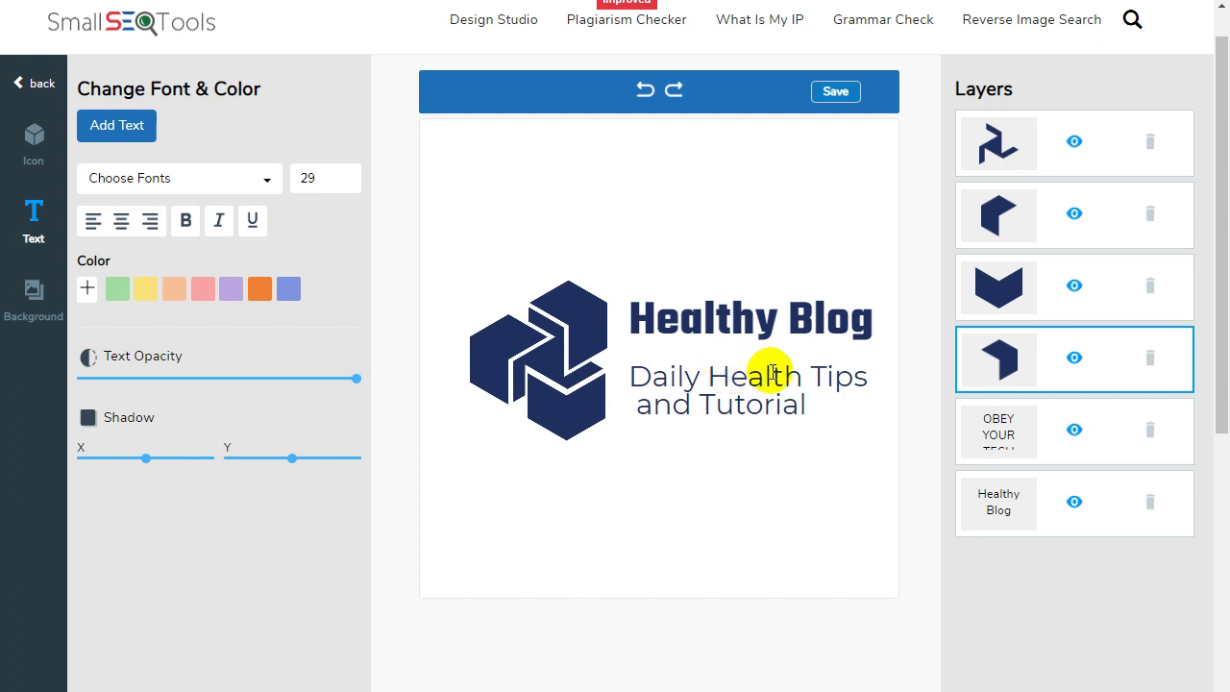
drag(811, 407, 643, 376)
click(615, 372)
click(329, 173)
click(344, 184)
click(344, 184)
click(344, 184)
click(345, 183)
click(344, 183)
click(344, 184)
mouse_move(698, 332)
mouse_down()
mouse_move(690, 349)
mouse_move(678, 344)
mouse_up()
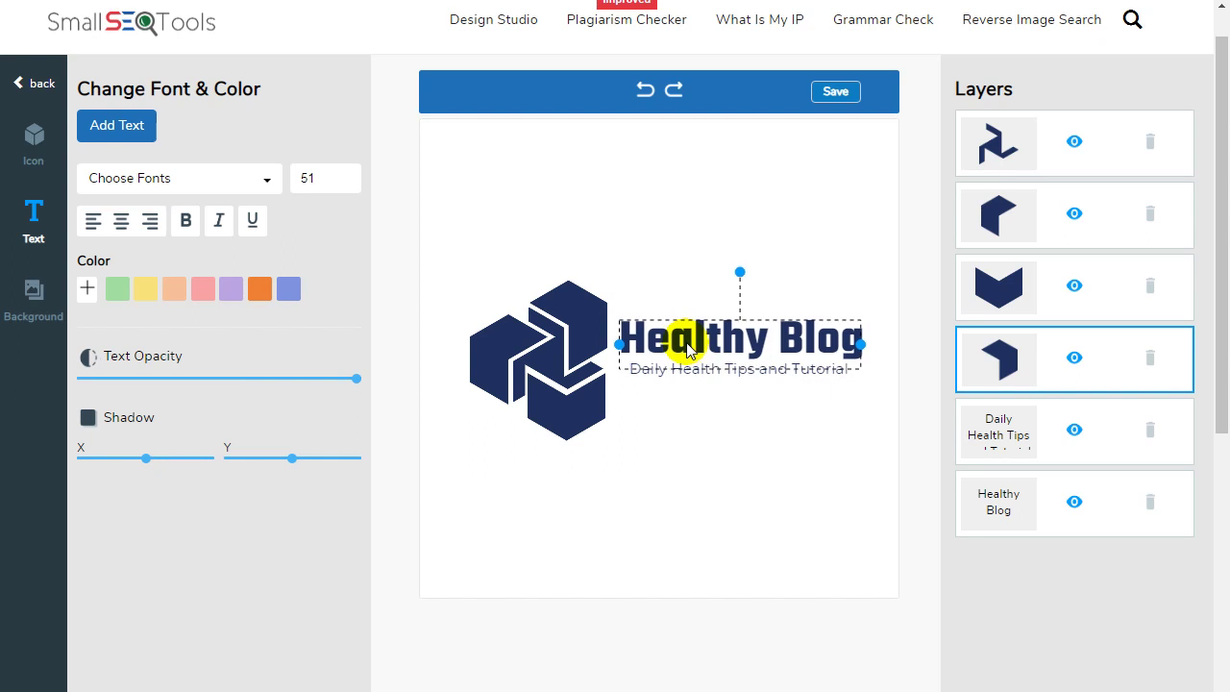
click(702, 395)
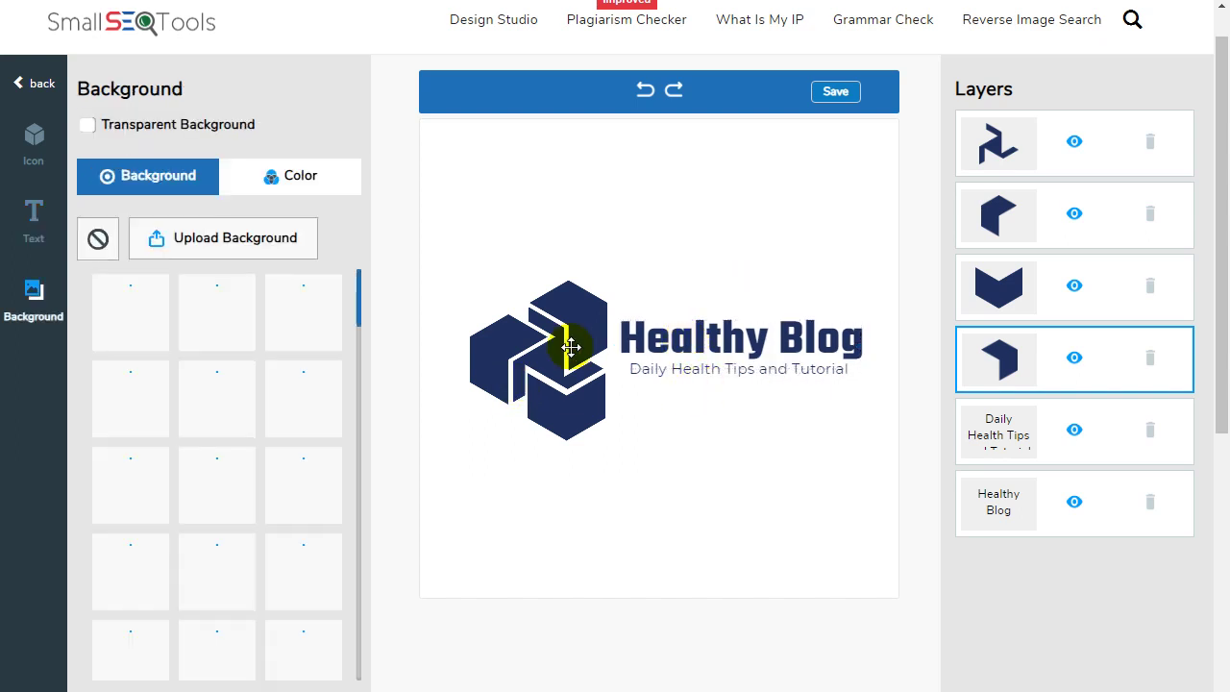
Move the top cube down-left and scale the top and bottom cube pieces smaller.
click(571, 347)
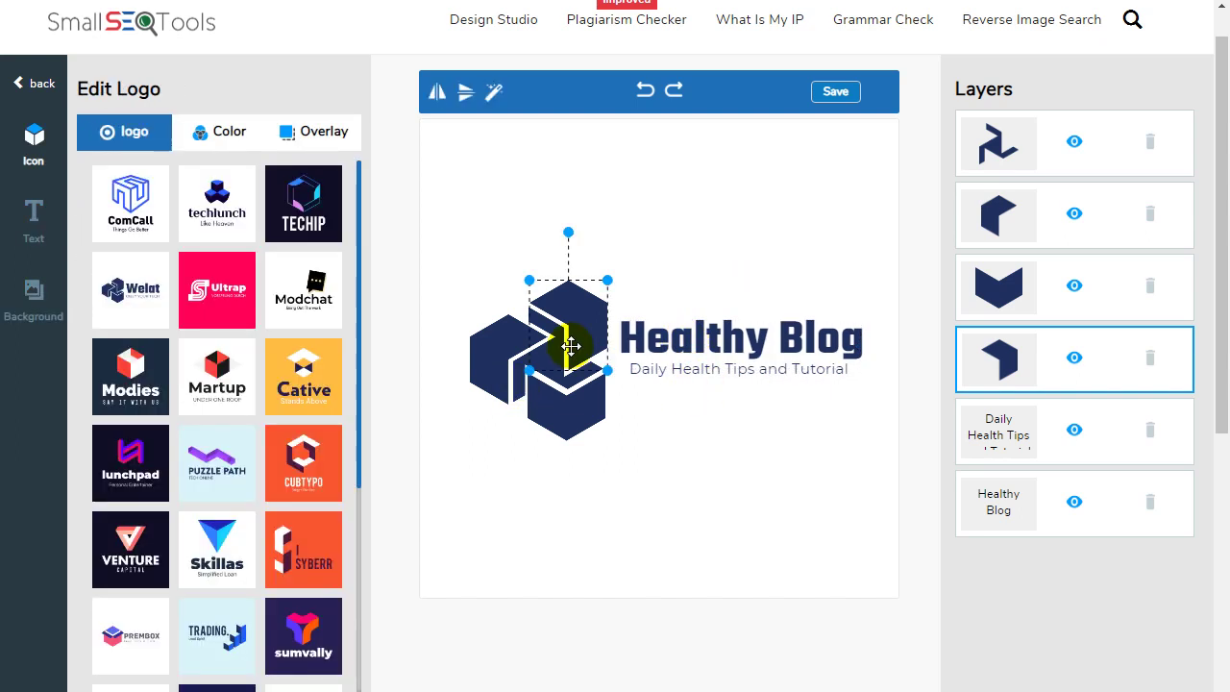
drag(571, 346, 510, 381)
click(568, 402)
click(569, 327)
drag(608, 280, 577, 297)
click(572, 407)
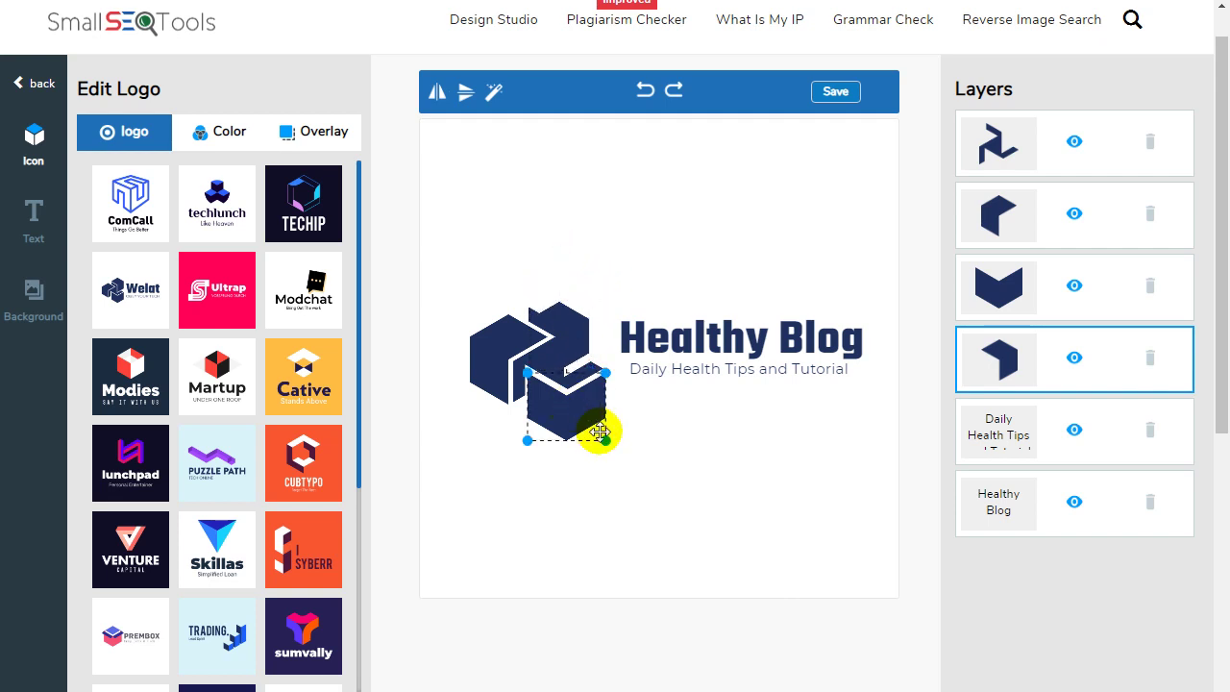
drag(605, 439, 574, 376)
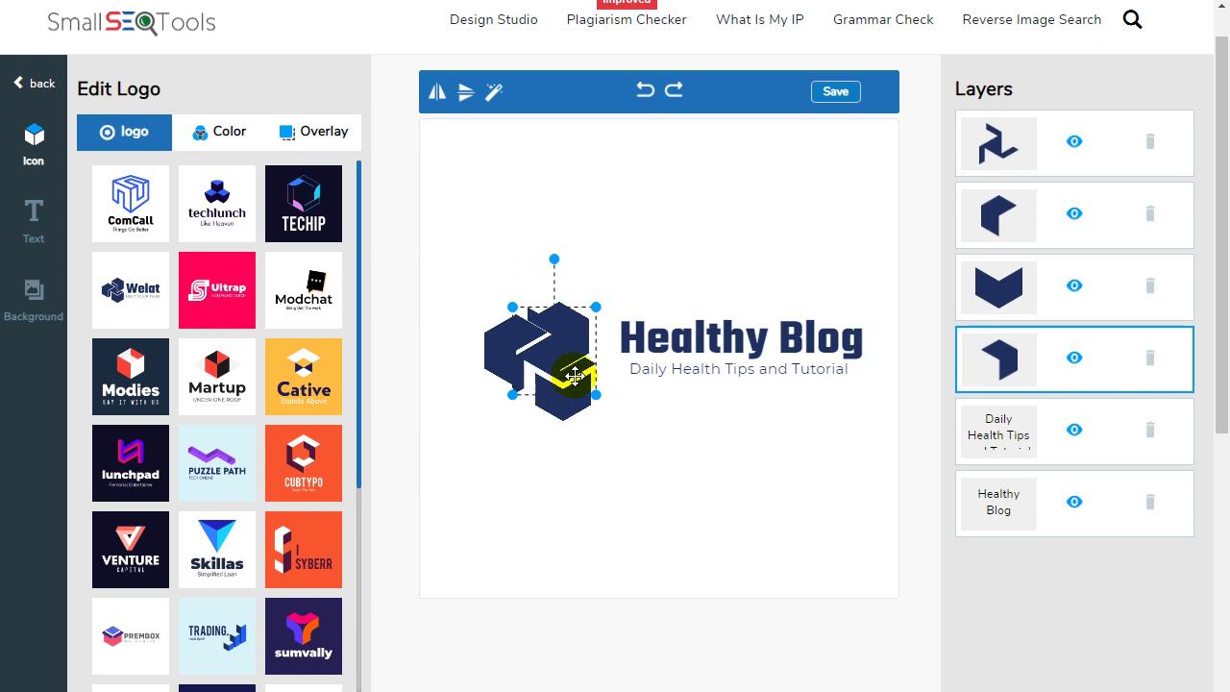
Shift the cube pieces sideways to tighten the icon cluster.
click(575, 277)
click(542, 369)
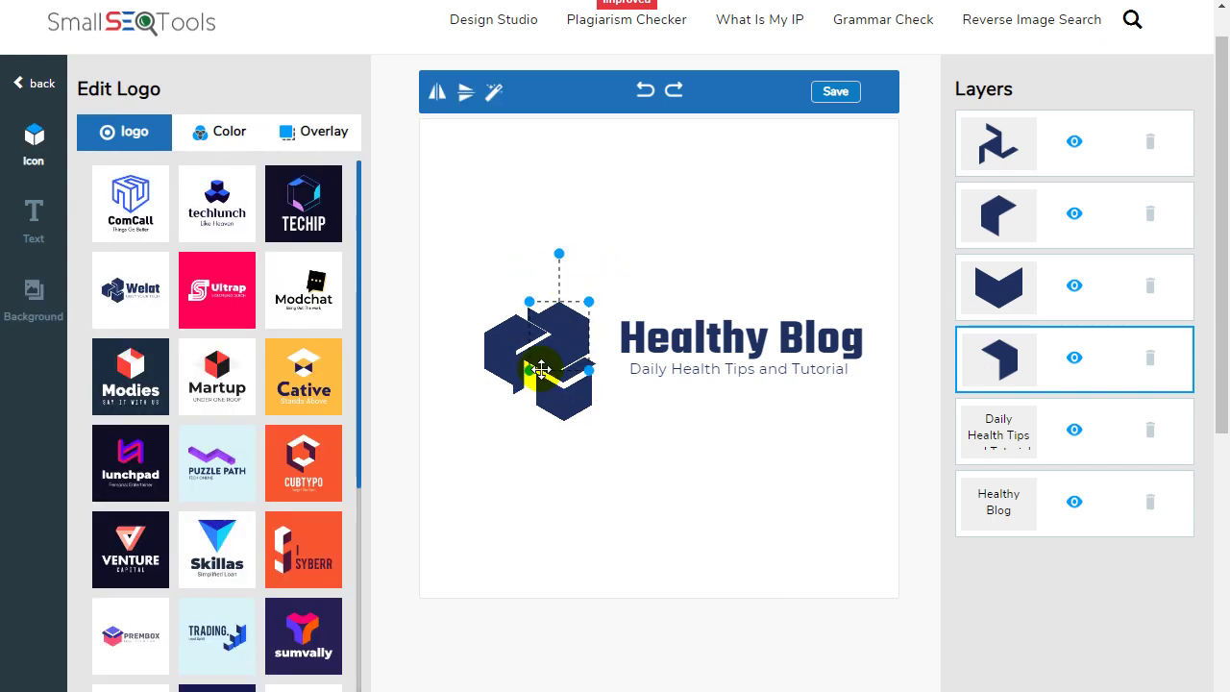
drag(557, 348, 568, 340)
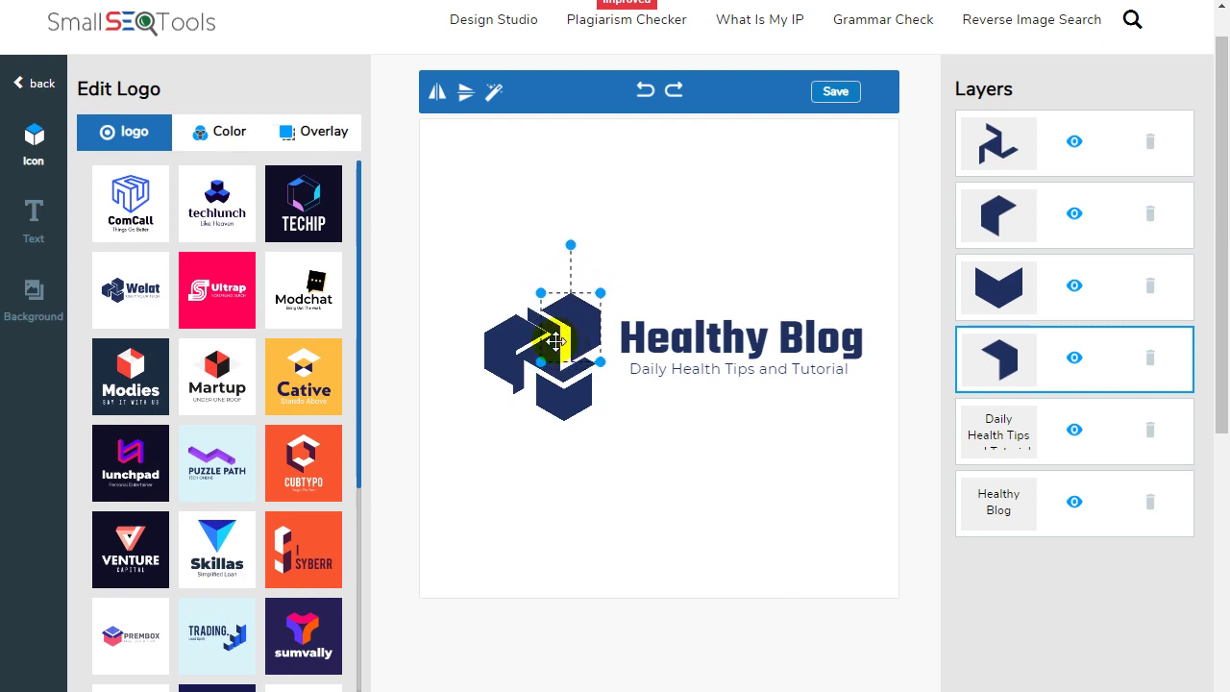
click(541, 375)
click(548, 359)
click(585, 382)
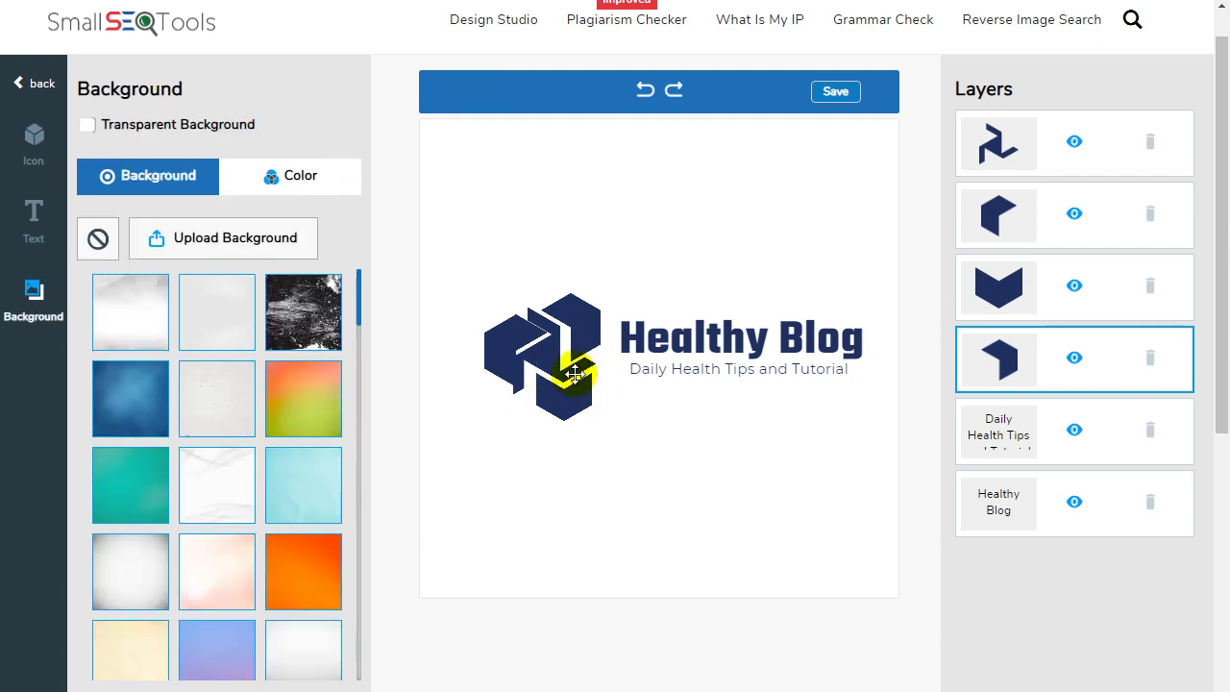
click(575, 374)
click(635, 439)
click(535, 365)
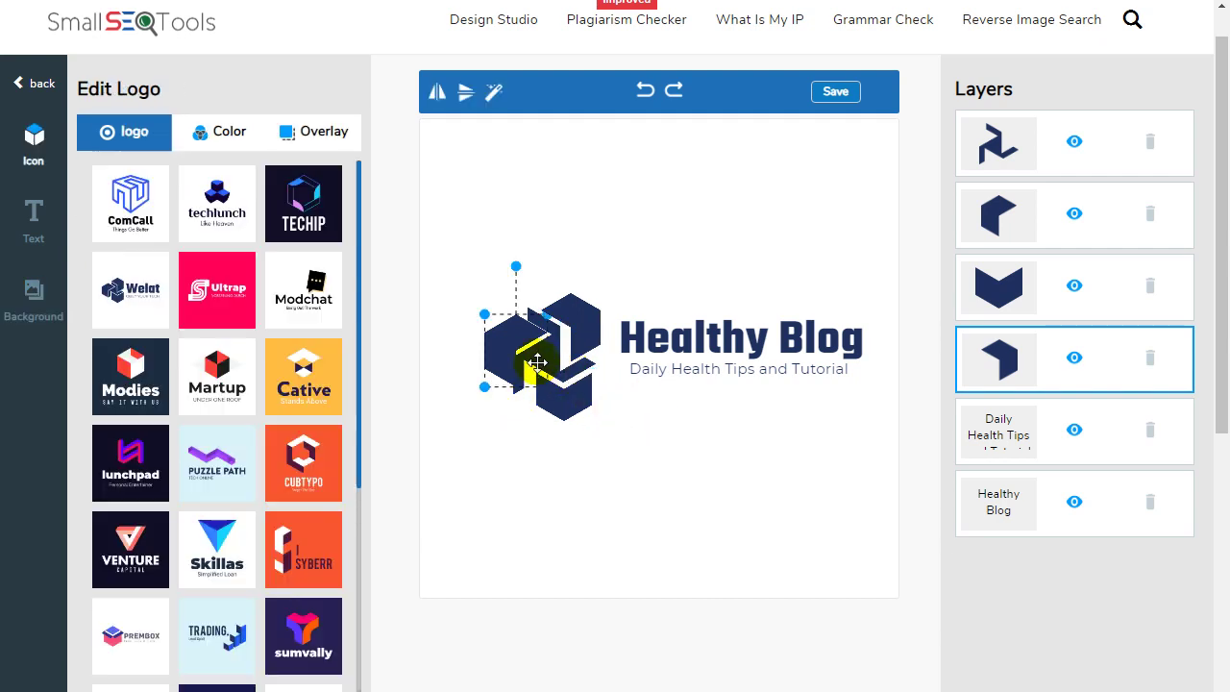
click(501, 408)
click(501, 360)
drag(501, 359, 567, 361)
Move the last cube and the left pentagon piece down into place beside the heading.
click(551, 355)
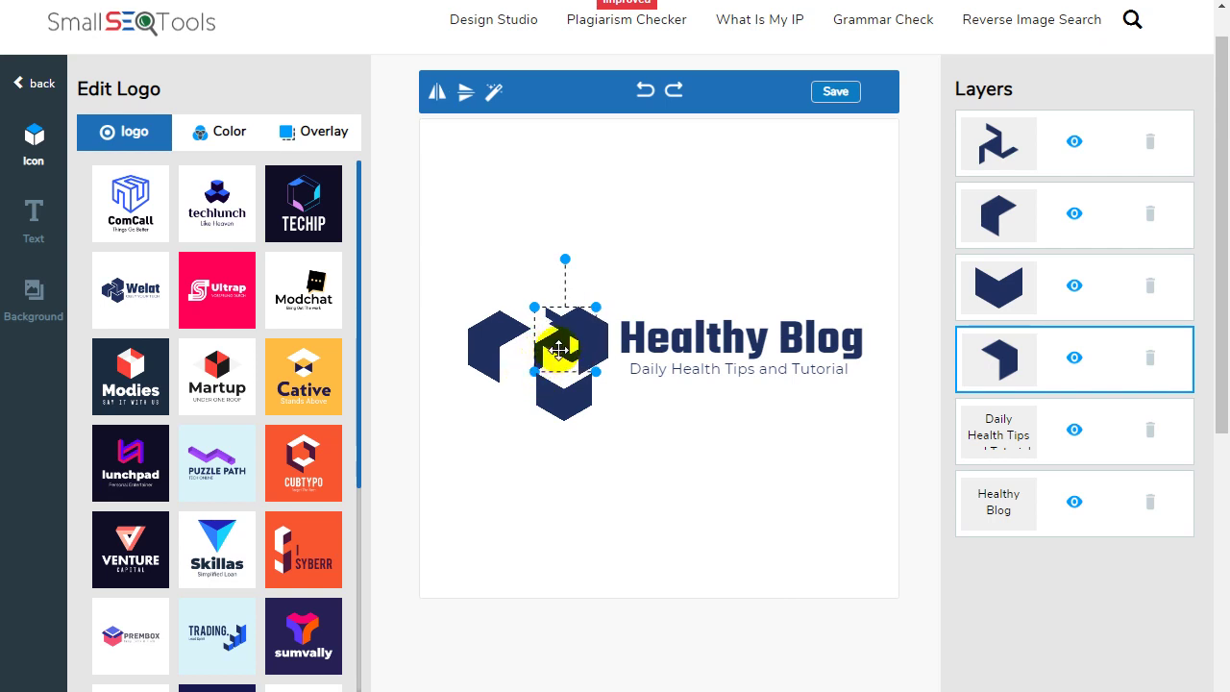
click(519, 407)
click(549, 343)
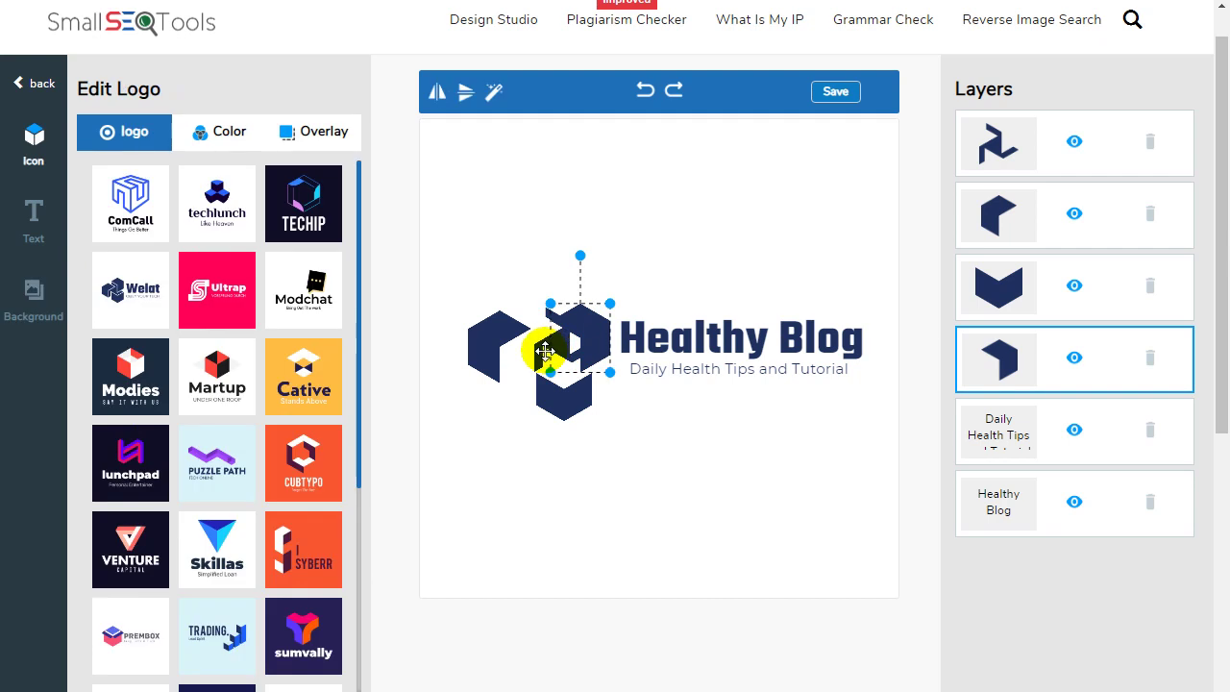
click(504, 397)
click(536, 352)
drag(537, 352, 574, 408)
drag(476, 340, 507, 391)
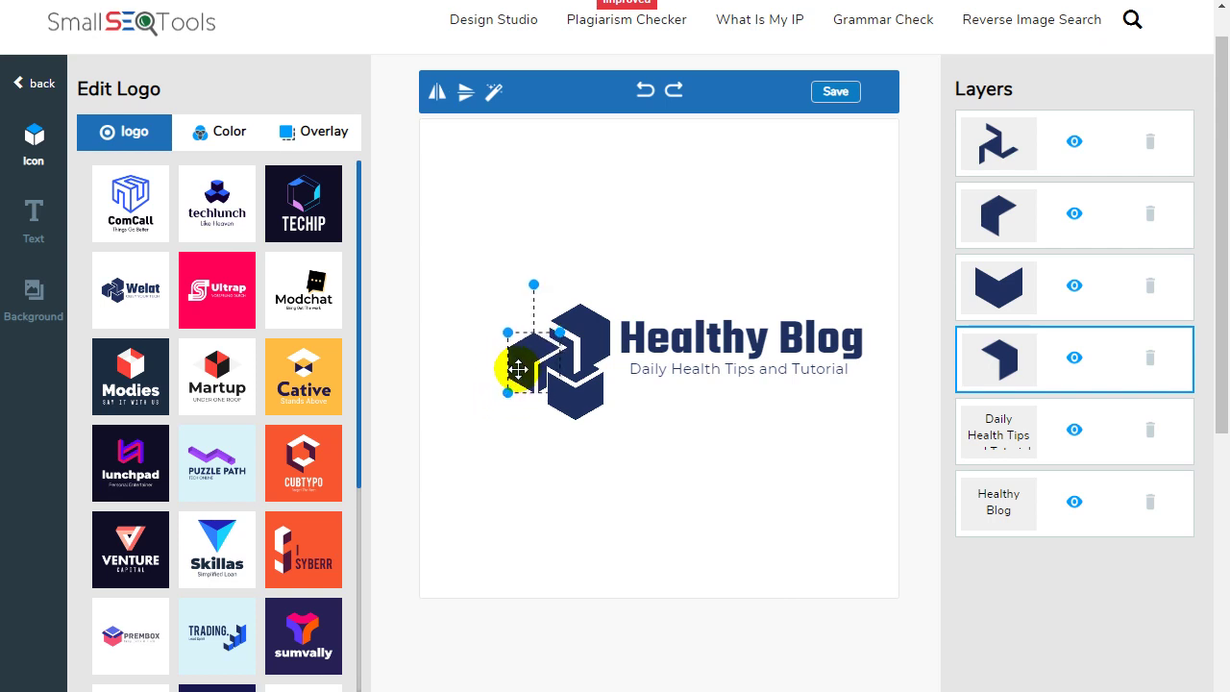
click(599, 220)
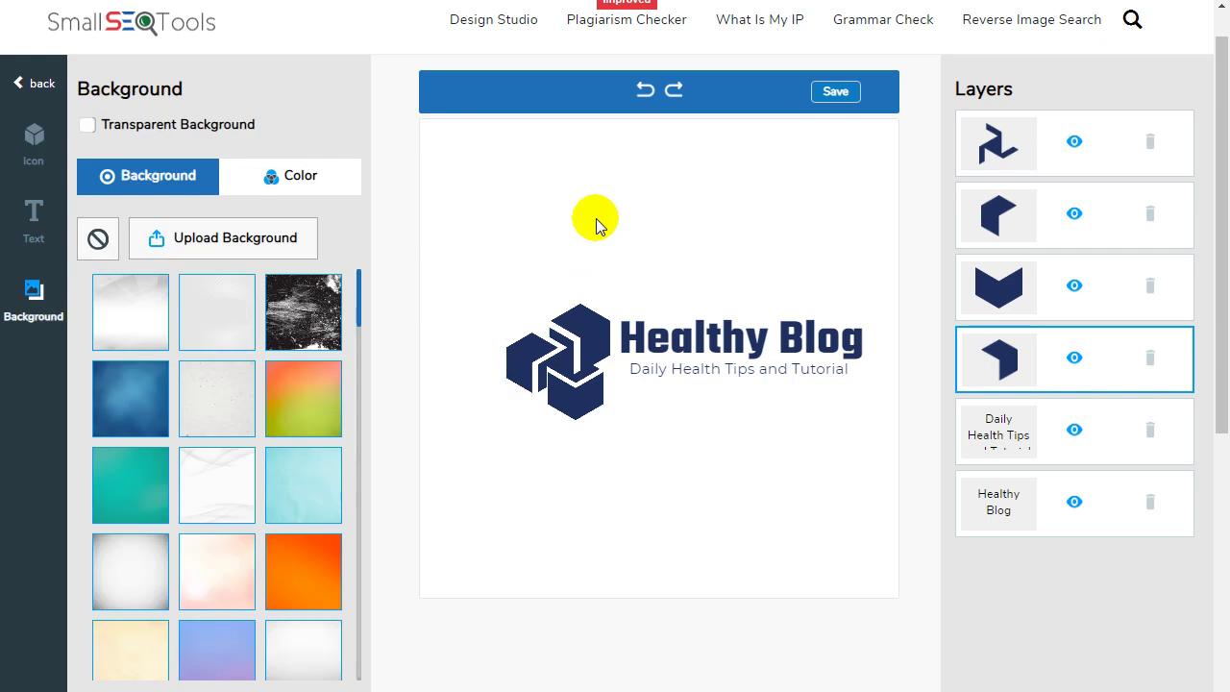
Save and download the Healthy Blog logo, then reveal the downloaded file in its folder.
click(703, 341)
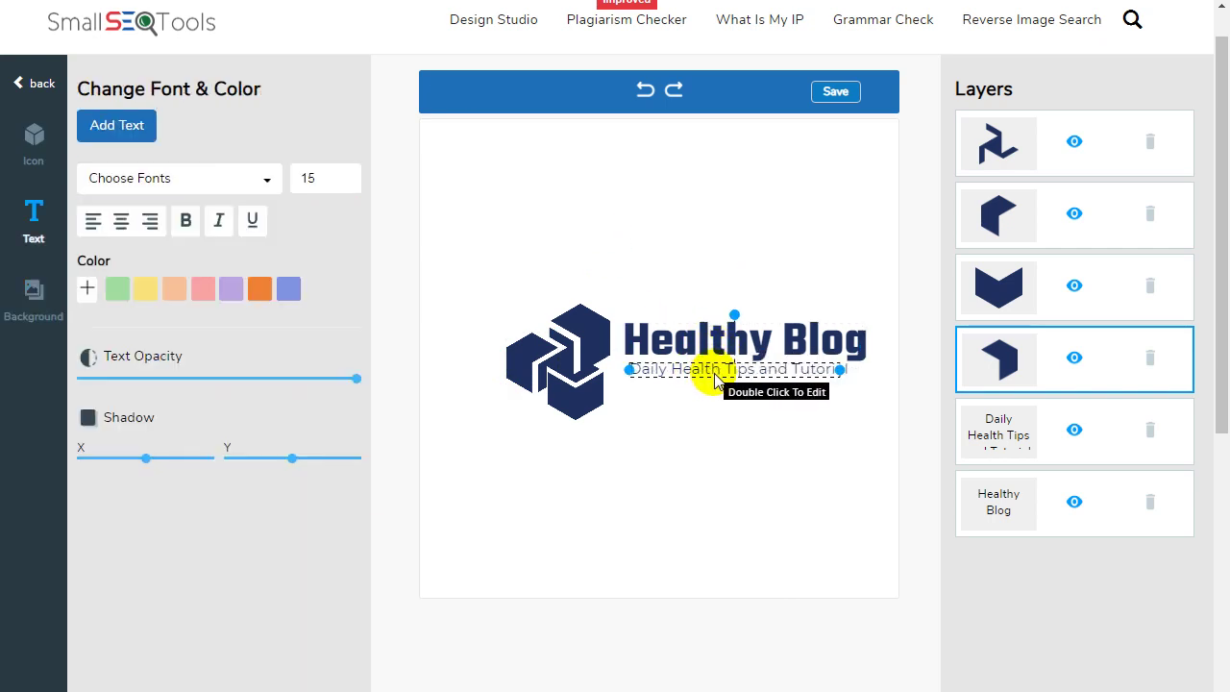
click(713, 374)
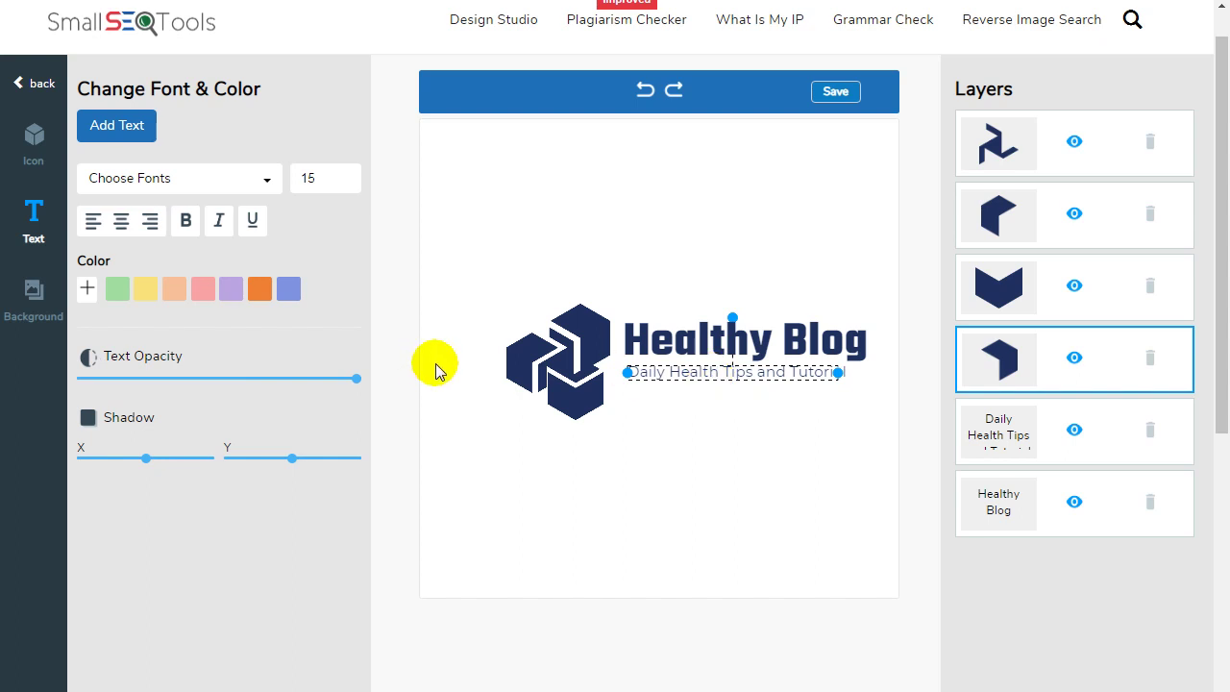
click(651, 275)
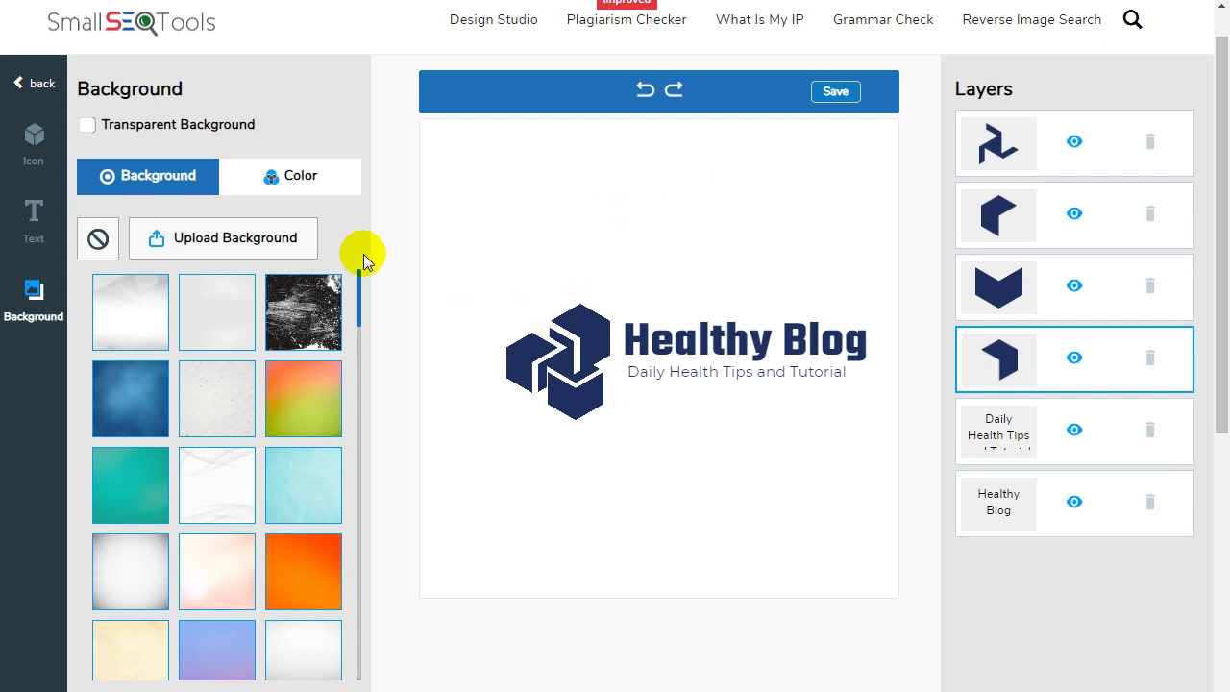
drag(1219, 87, 1219, 7)
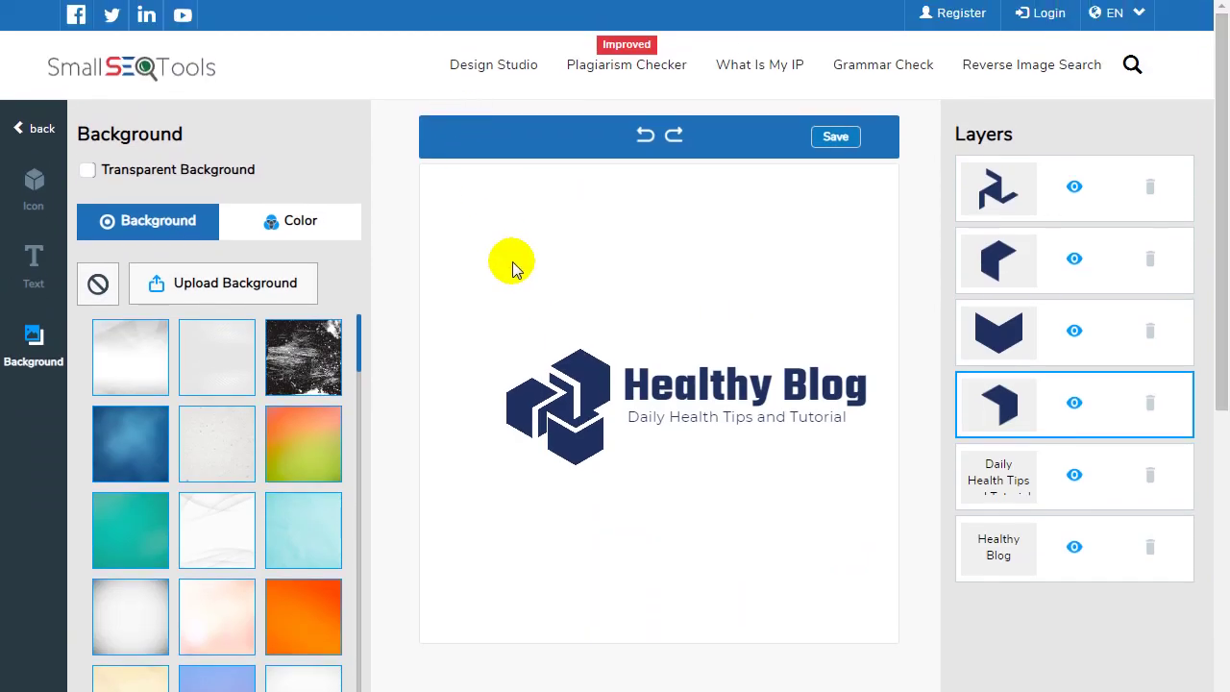
click(835, 137)
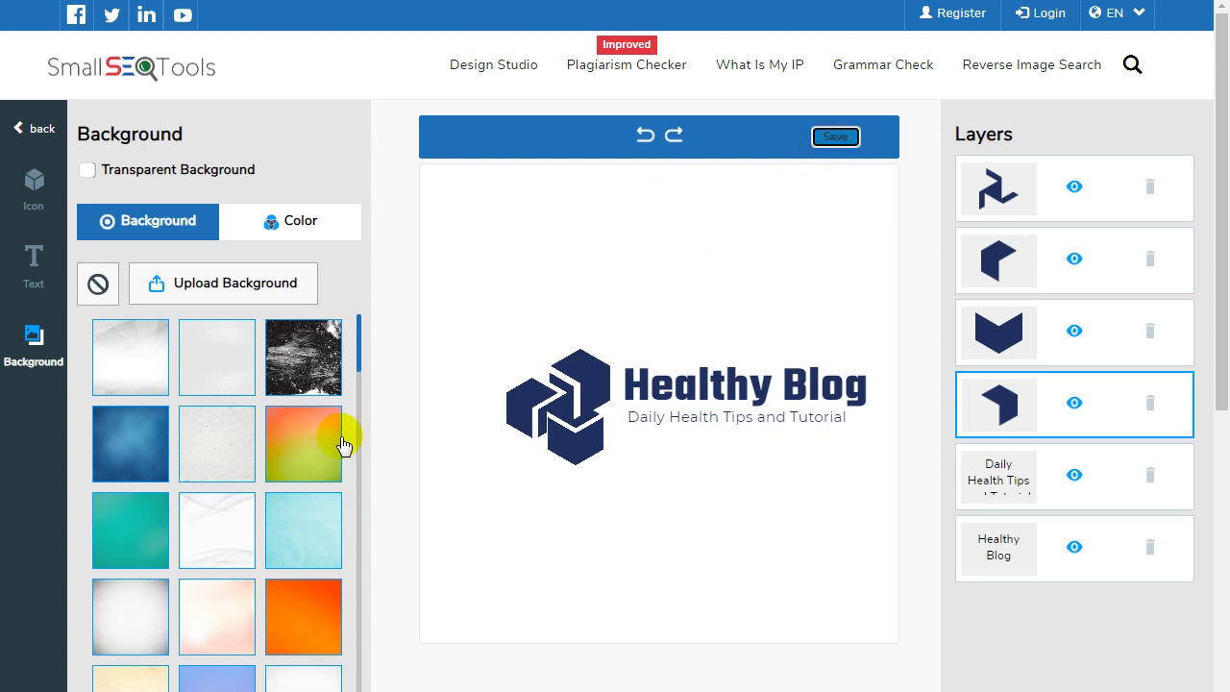
click(199, 691)
click(259, 691)
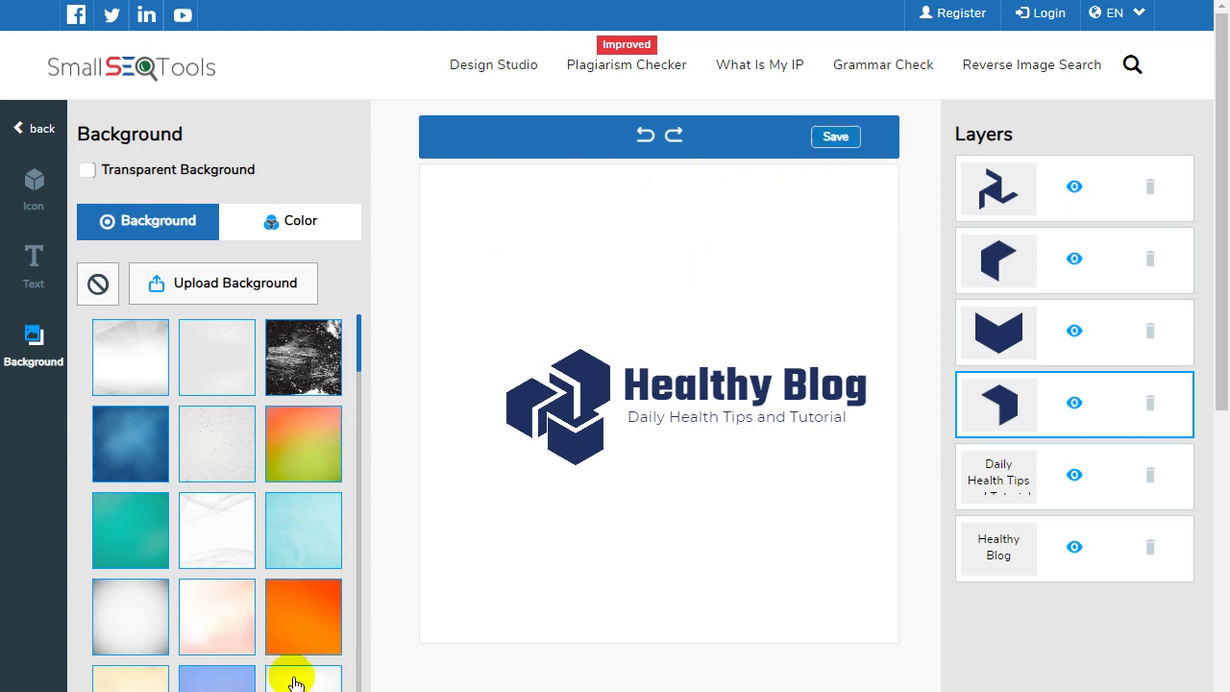
Extract the SmallSEOTools-LogoMaker archive in the Downloads folder.
right_click(1138, 115)
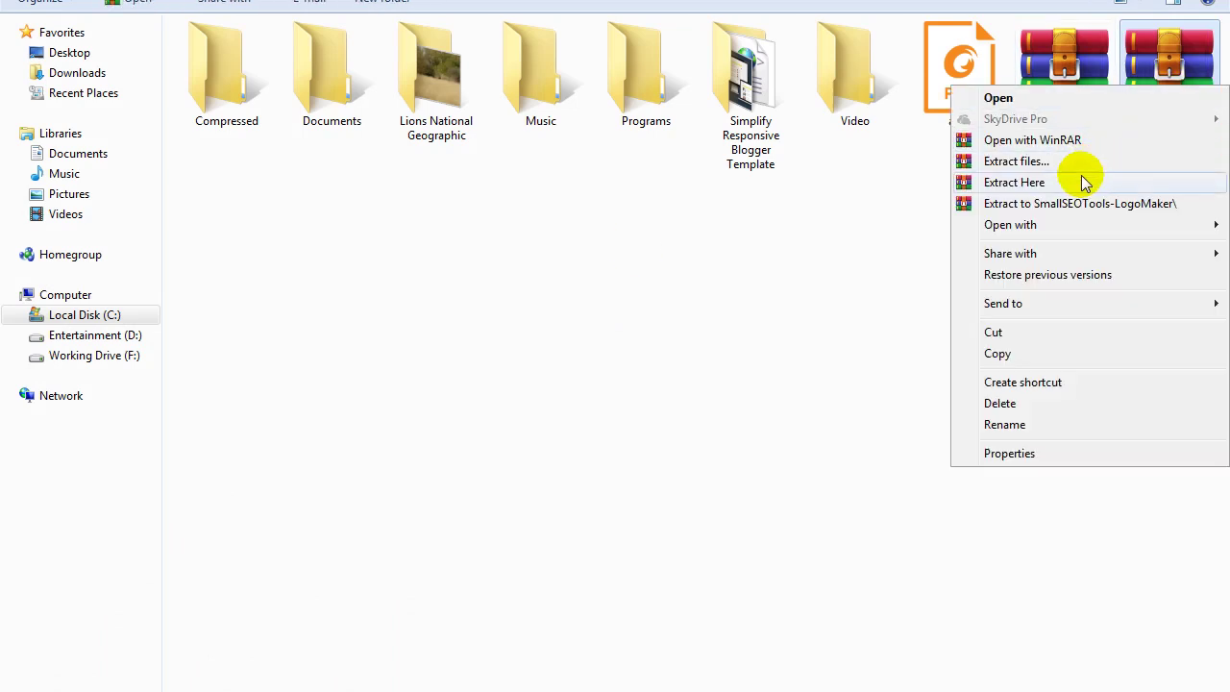
click(1083, 170)
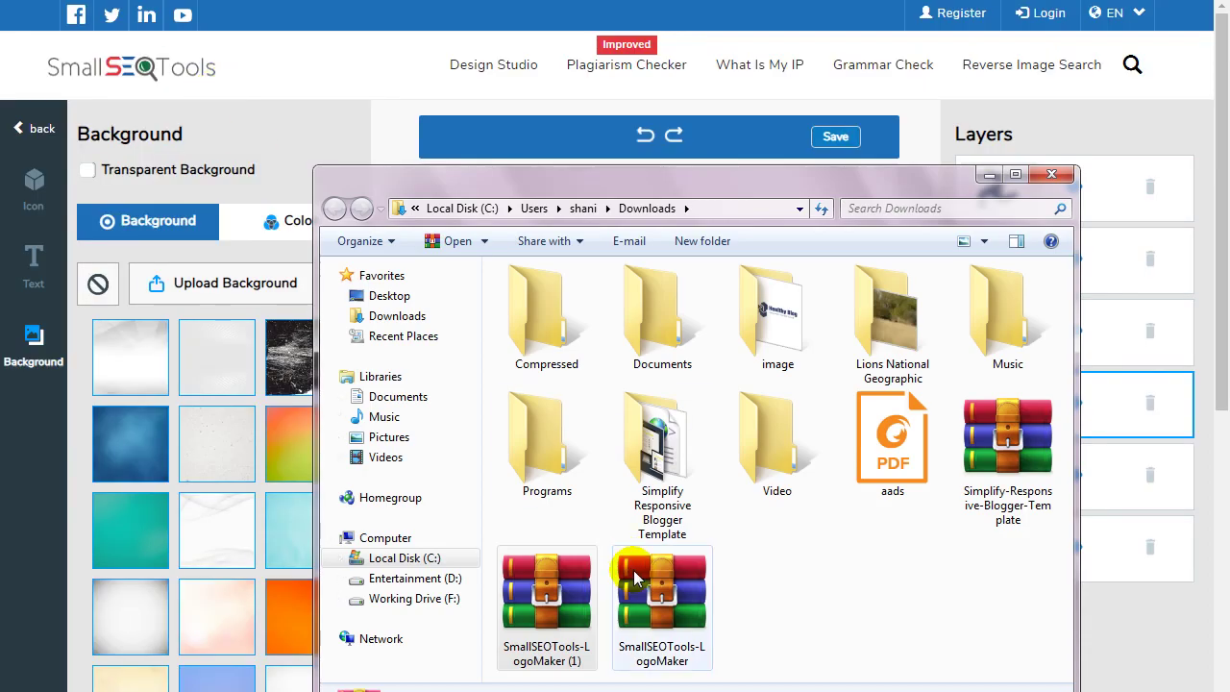
click(556, 588)
click(661, 461)
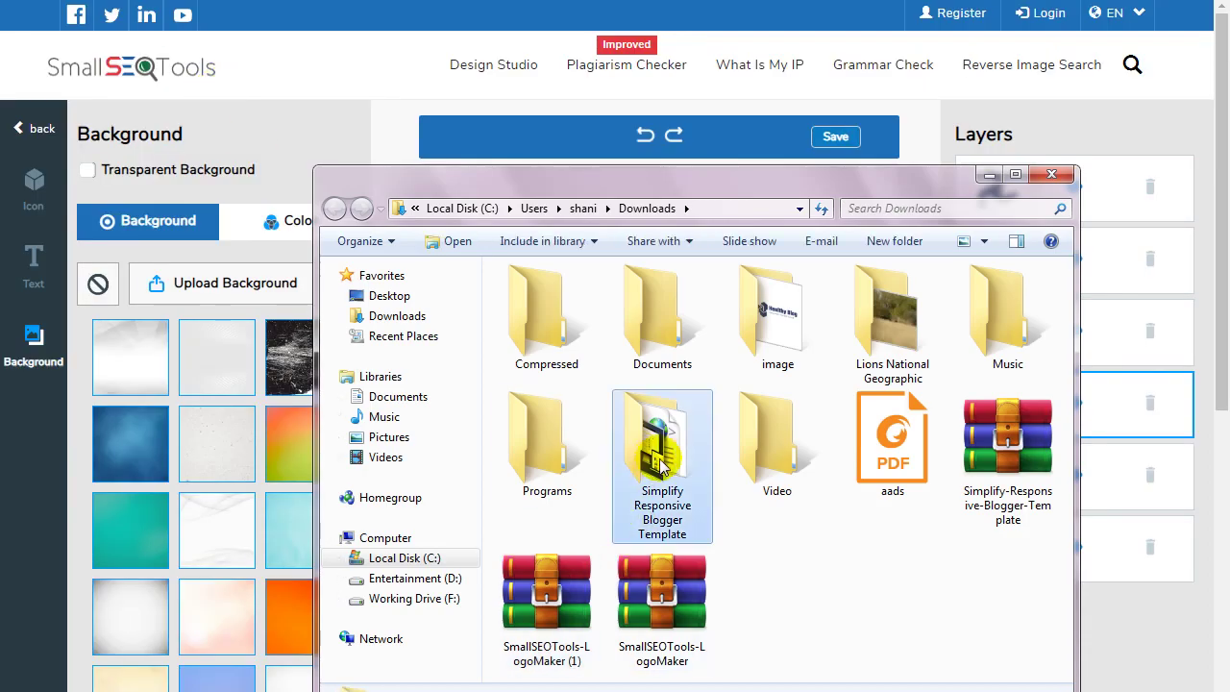
double_click(527, 306)
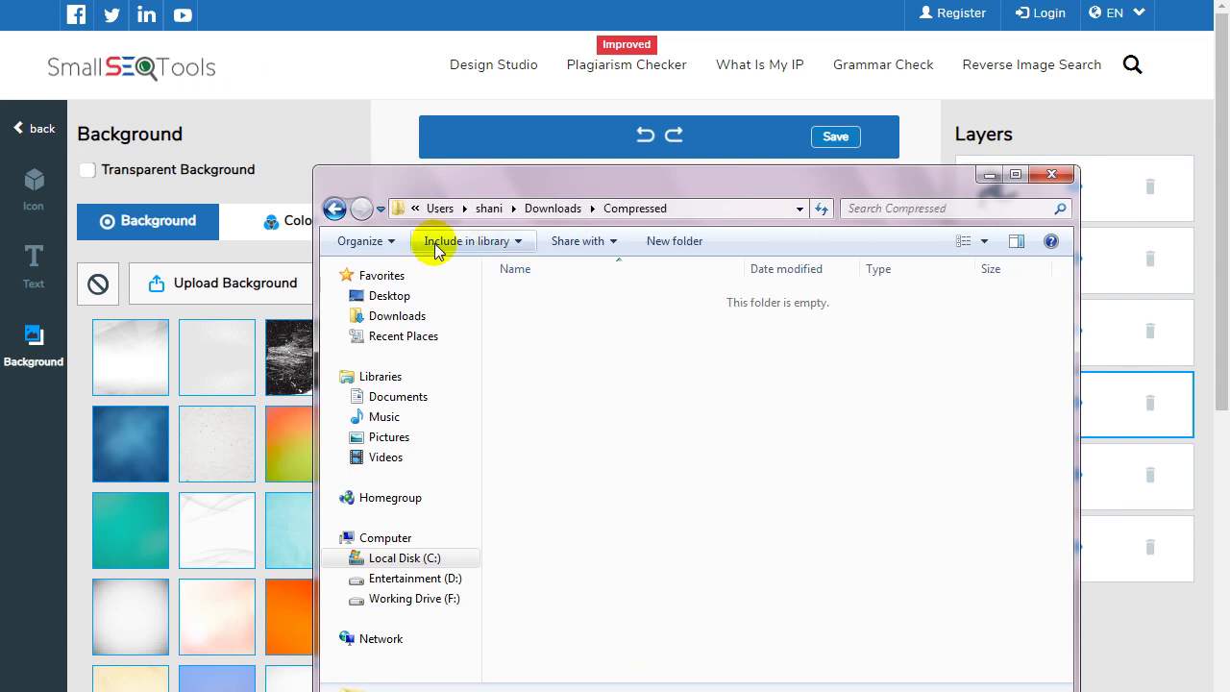
Preview the extracted logo in Downloads\image, then close Explorer.
click(334, 209)
click(786, 322)
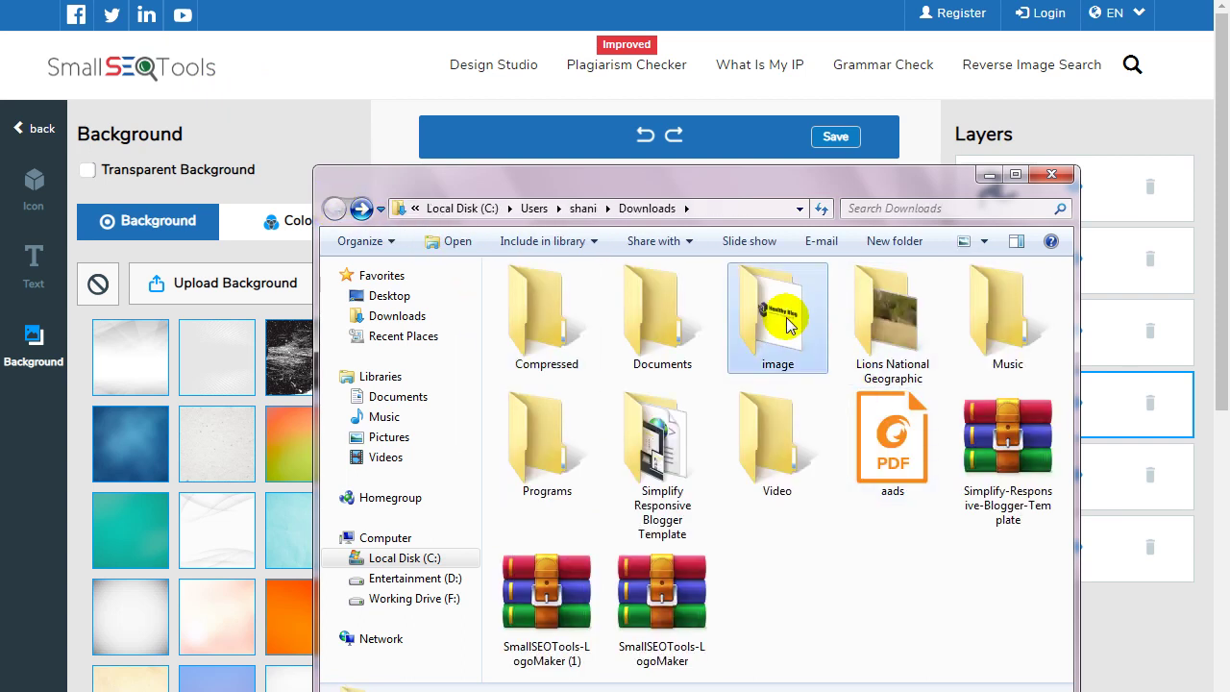
double_click(787, 322)
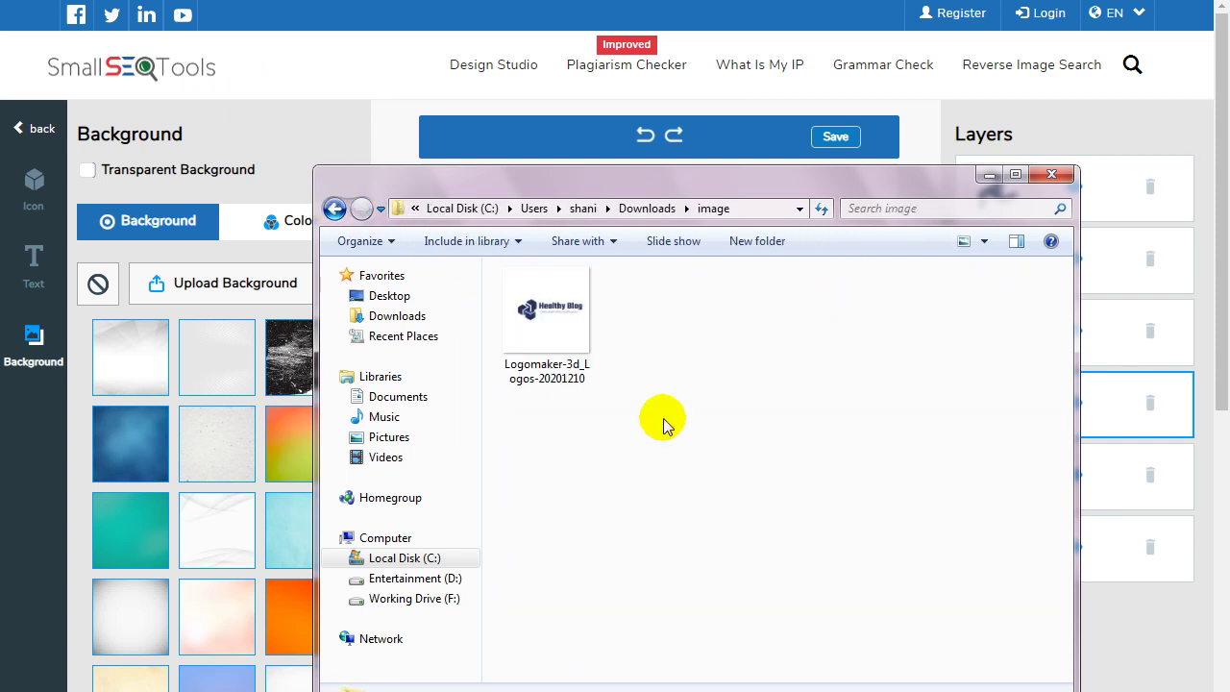
double_click(560, 315)
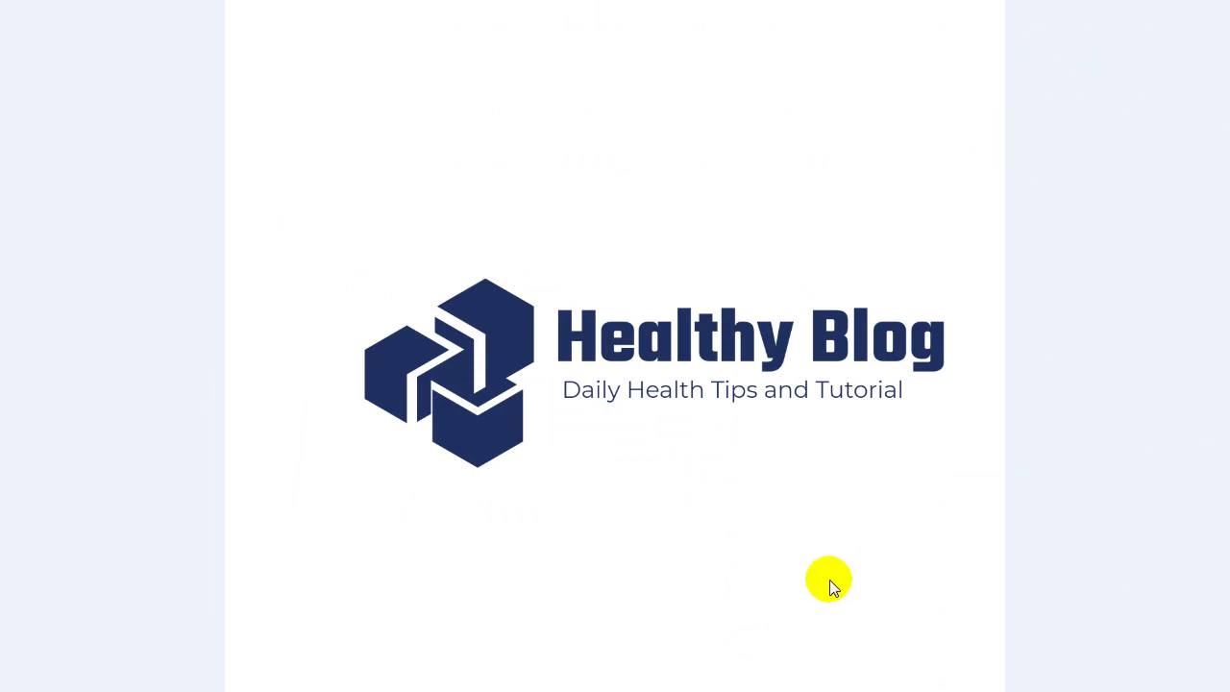
key(Escape)
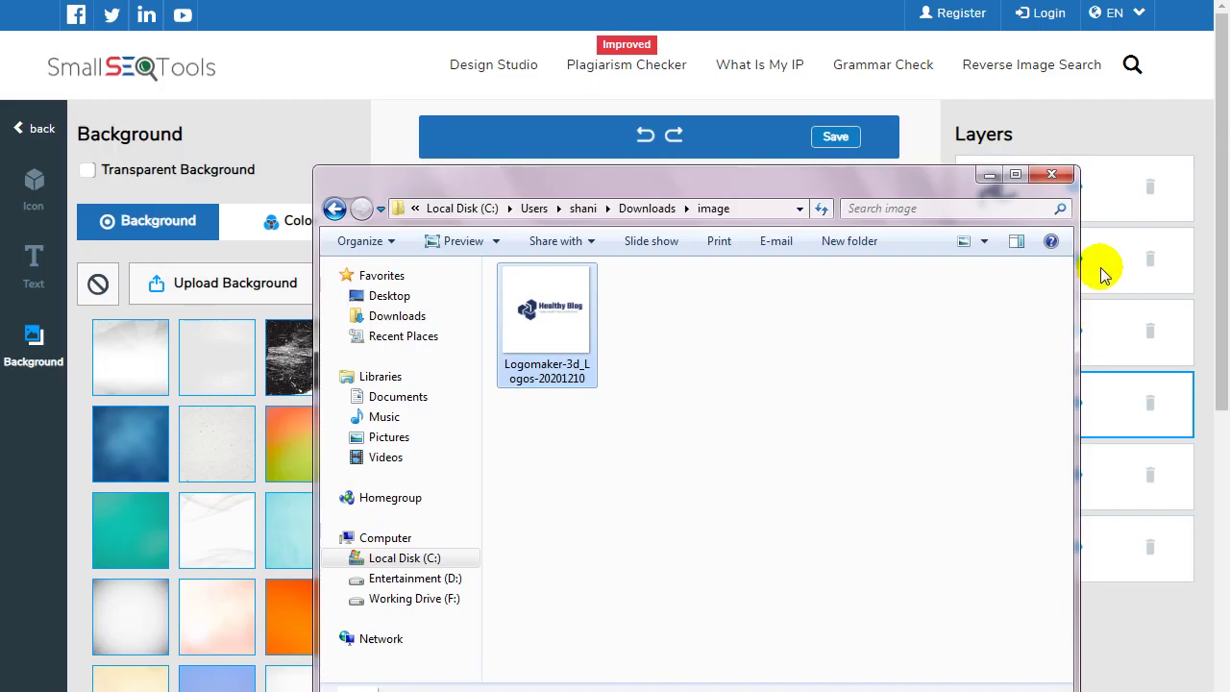
click(1051, 174)
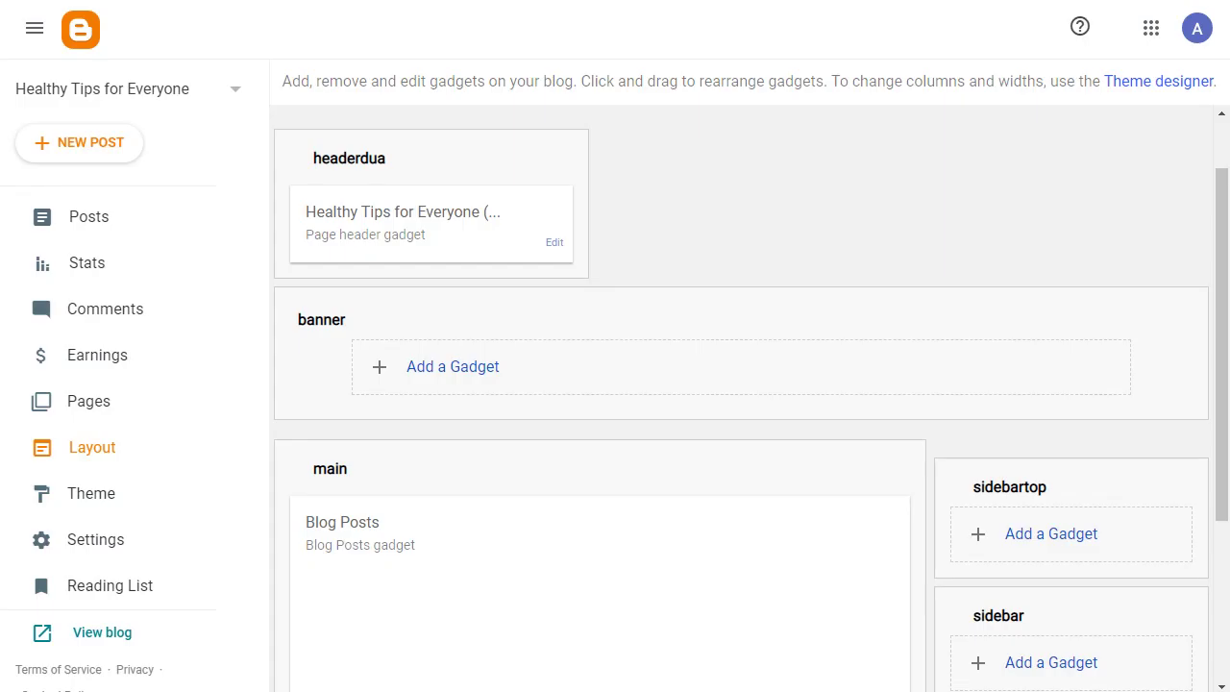
Check the header gadget's configuration, then switch to the blog's Settings page.
click(553, 246)
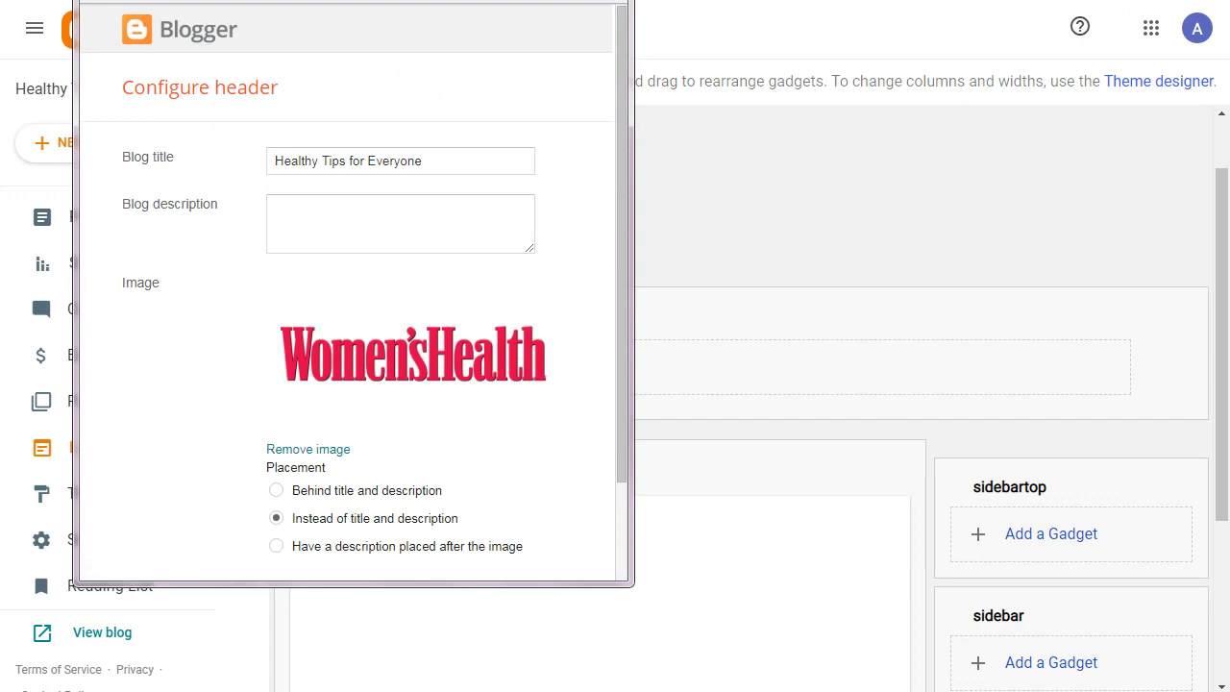
scroll(212, 221, down, 2)
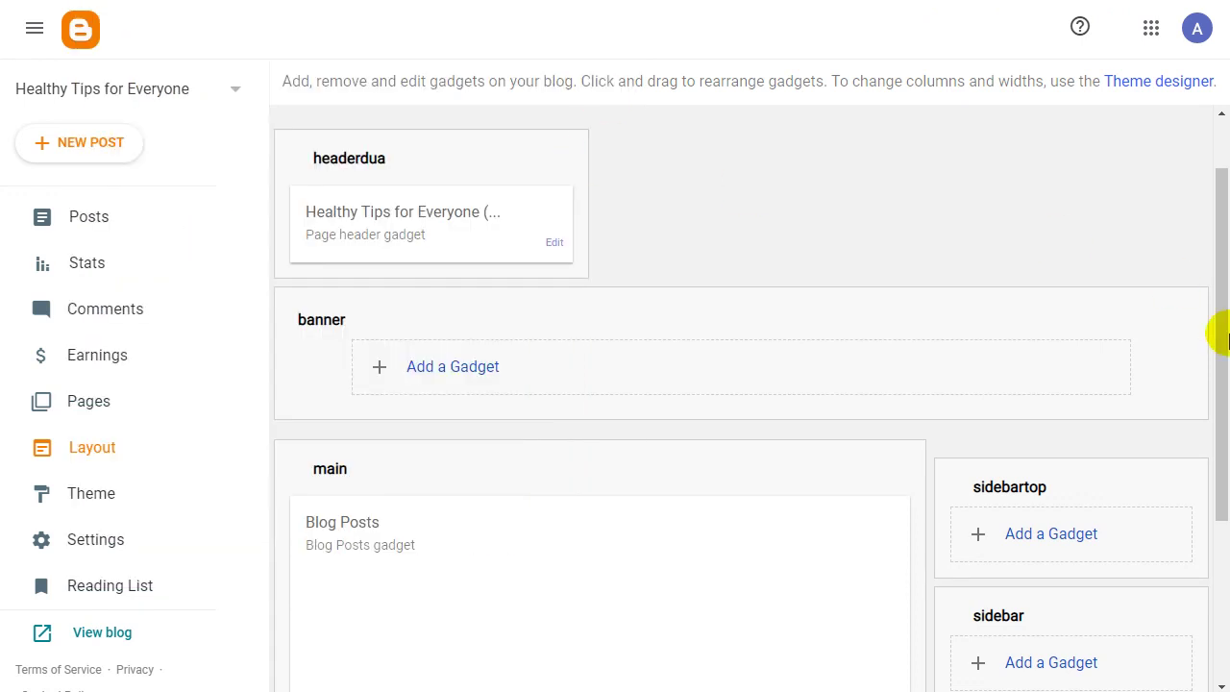
drag(1216, 333, 1221, 187)
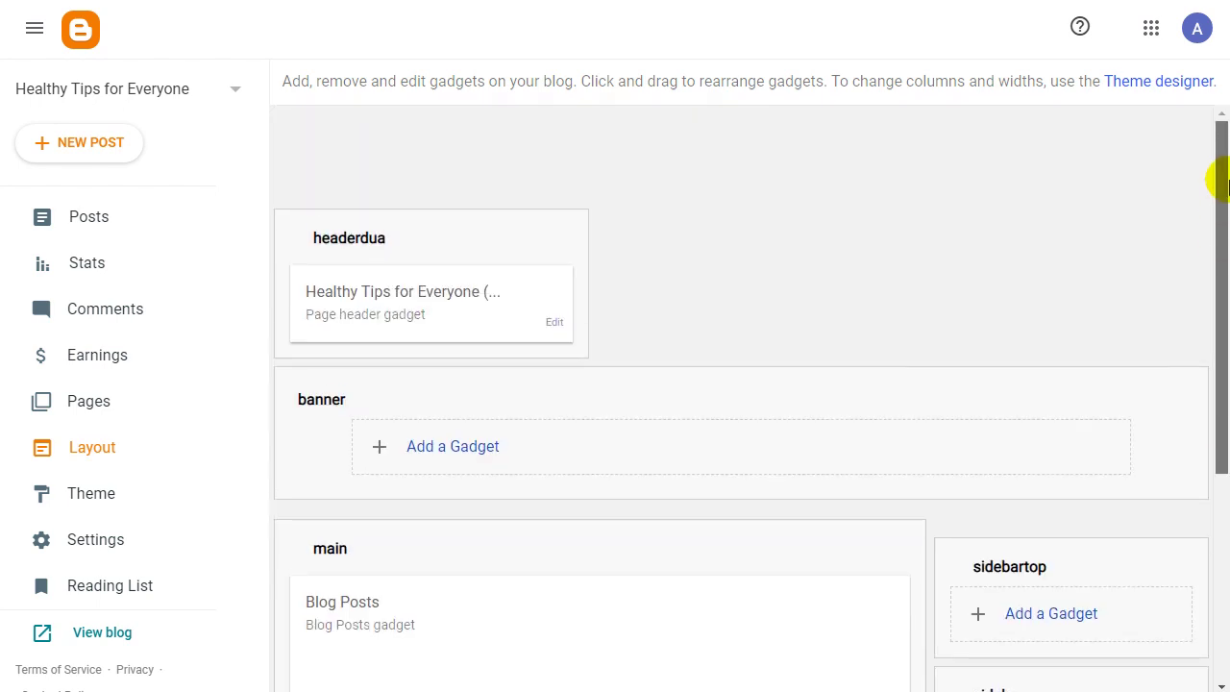
click(116, 542)
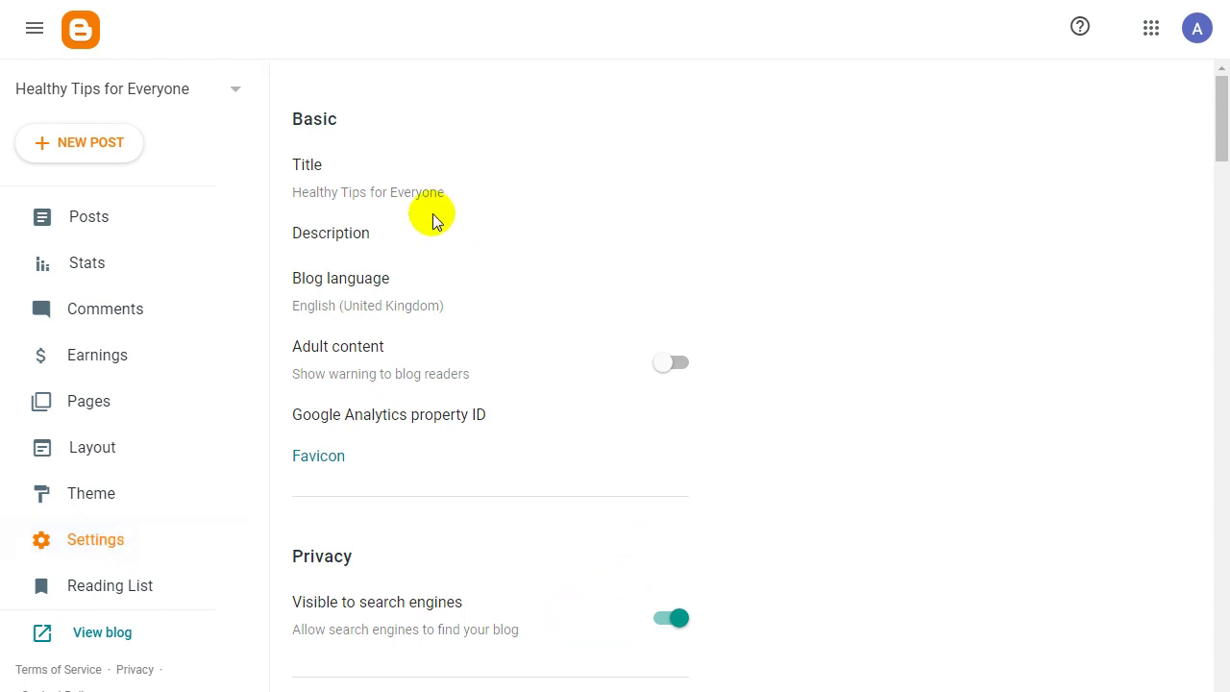
Keep the title 'Healthy Tips for Everyone' and save a description about daily health tips and video tutorials.
click(336, 197)
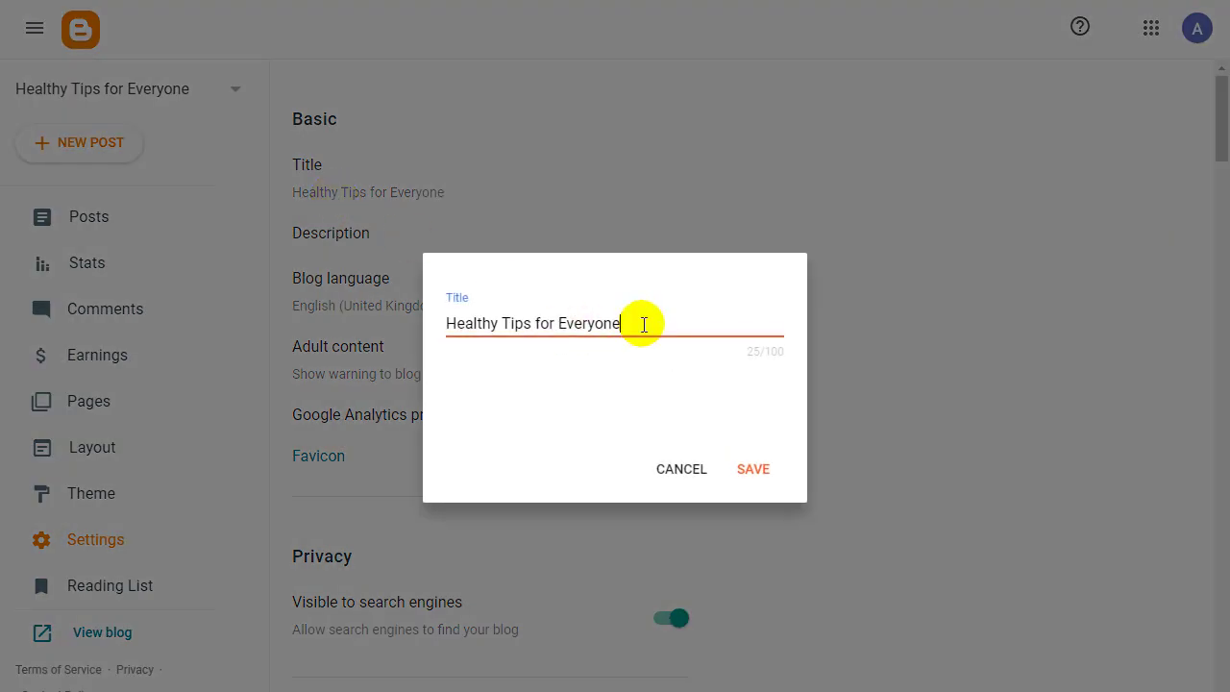
click(769, 470)
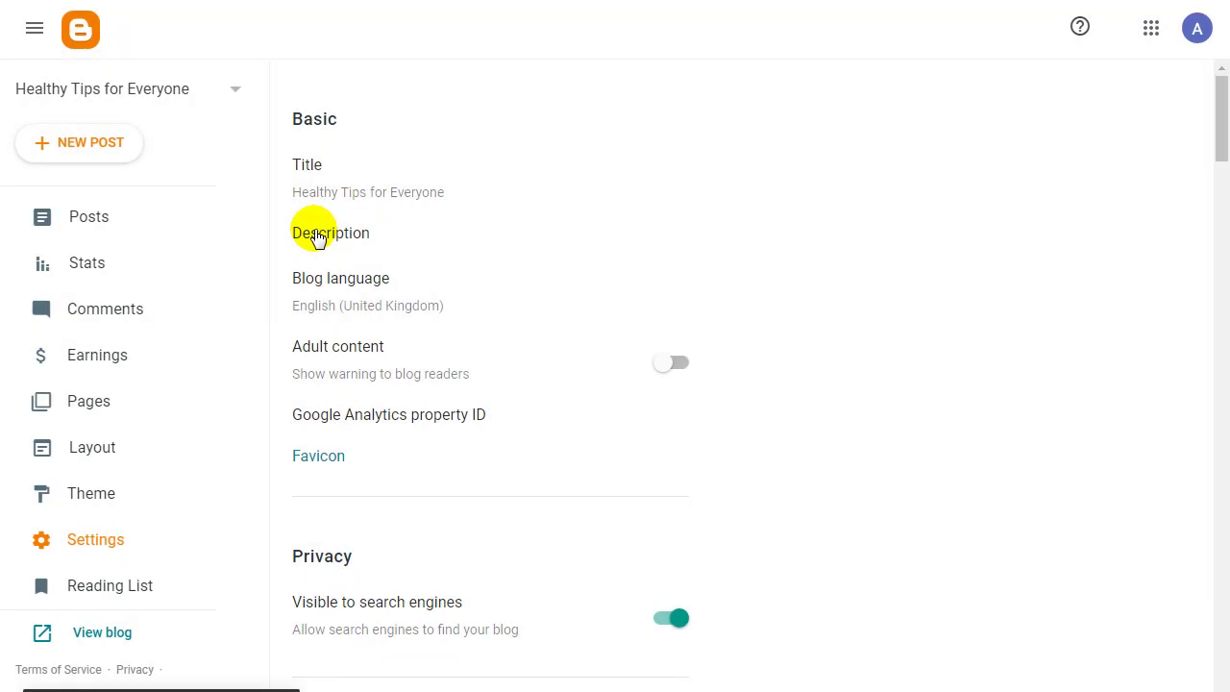
click(333, 241)
click(543, 354)
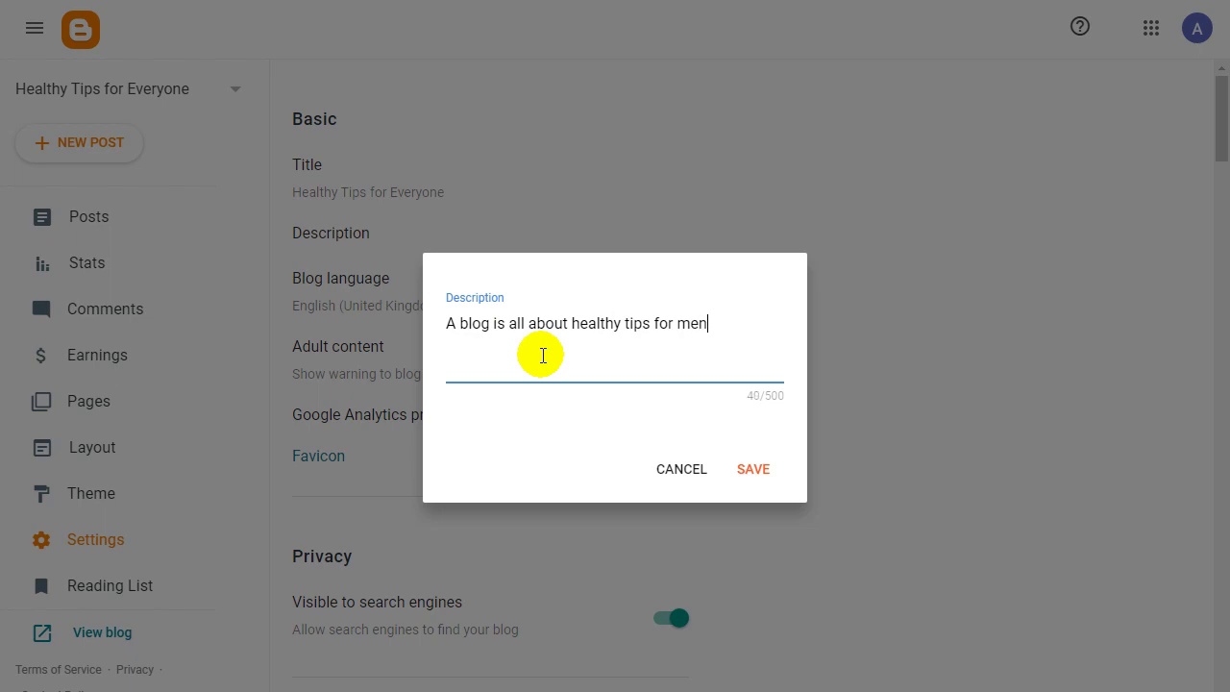
text(en)
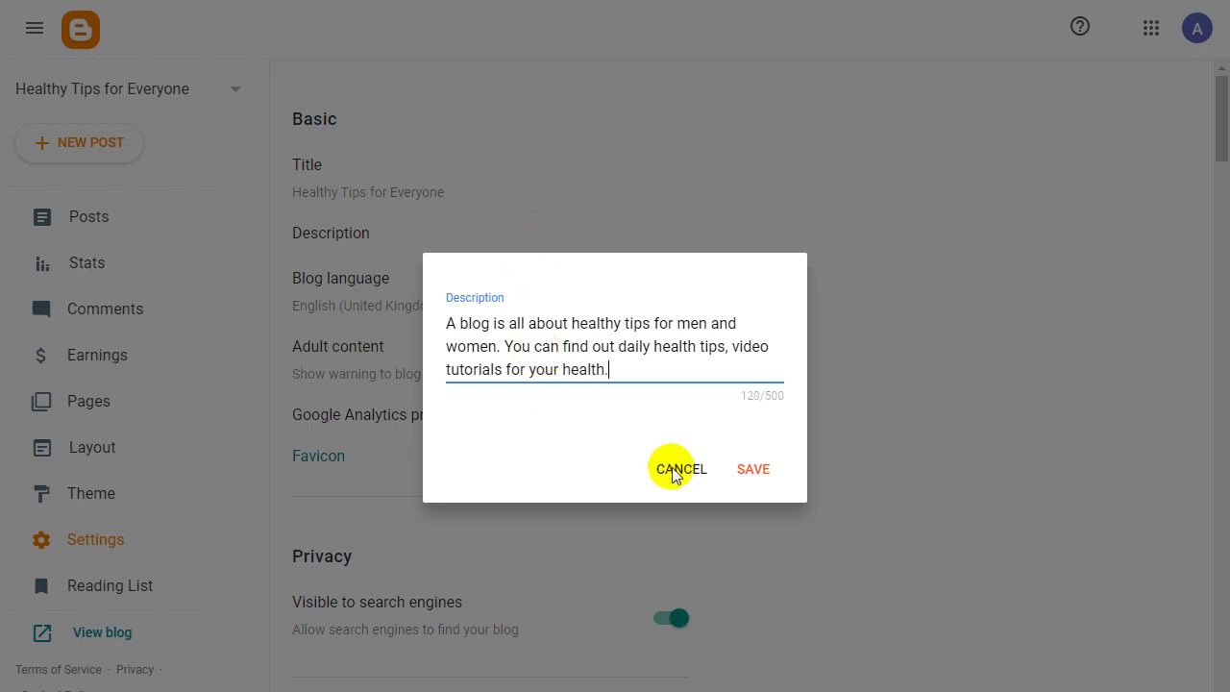
click(759, 458)
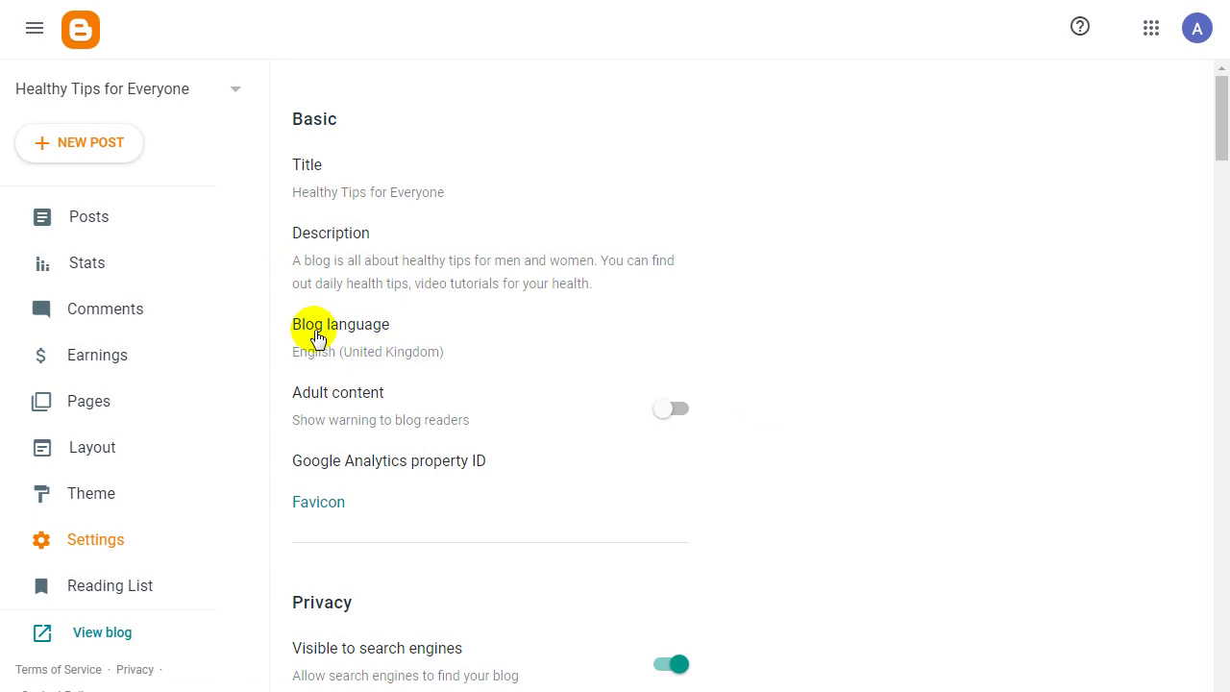
Leave the Adult content warning off and open the Google Analytics property ID setting.
scroll(1219, 156, down, 3)
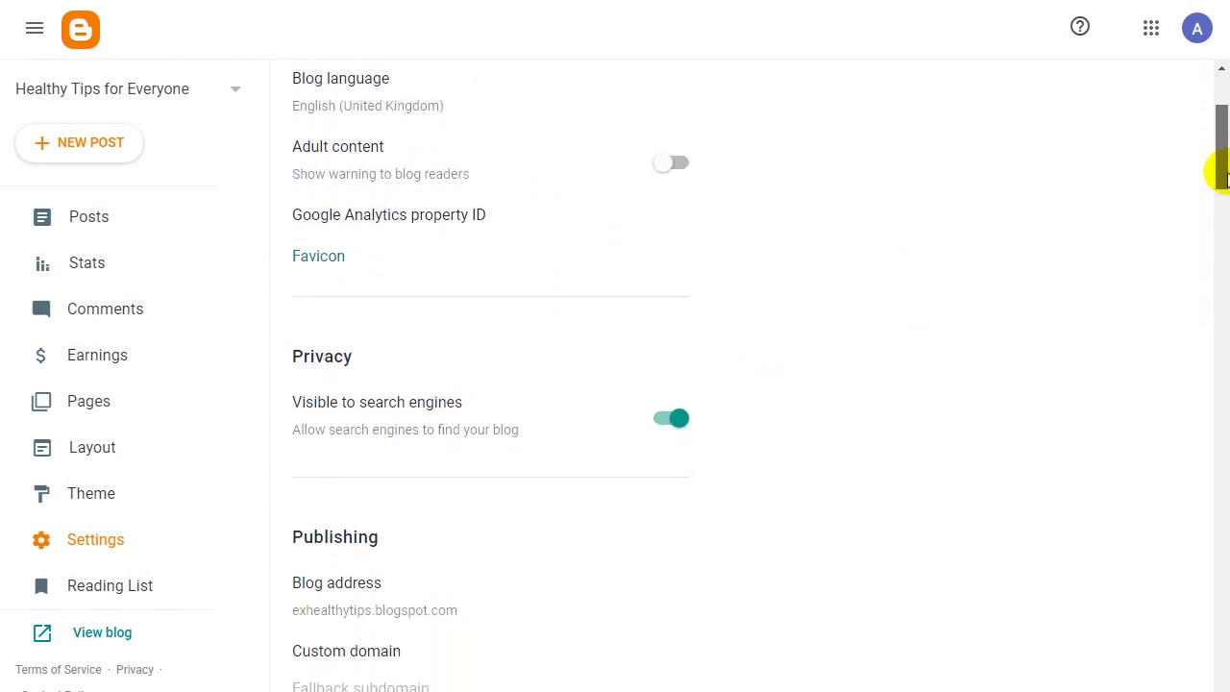
click(674, 167)
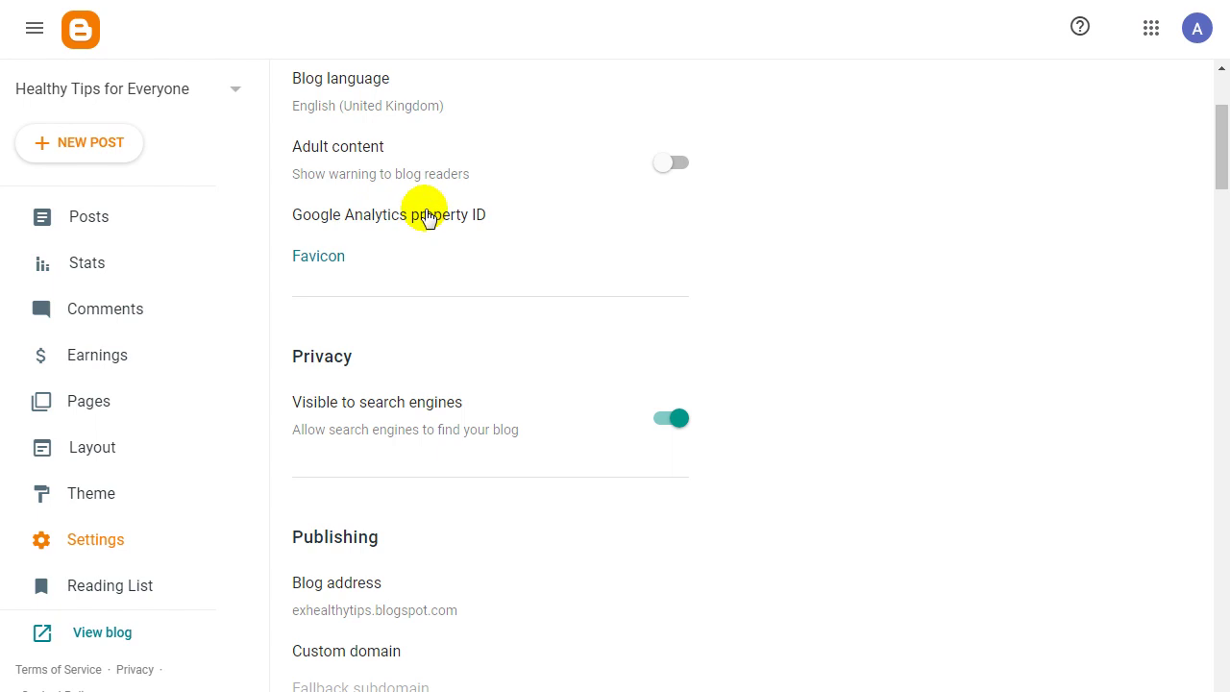
click(426, 214)
Cancel the empty Analytics property ID, view the live blog, and return to Blogger Settings.
click(607, 317)
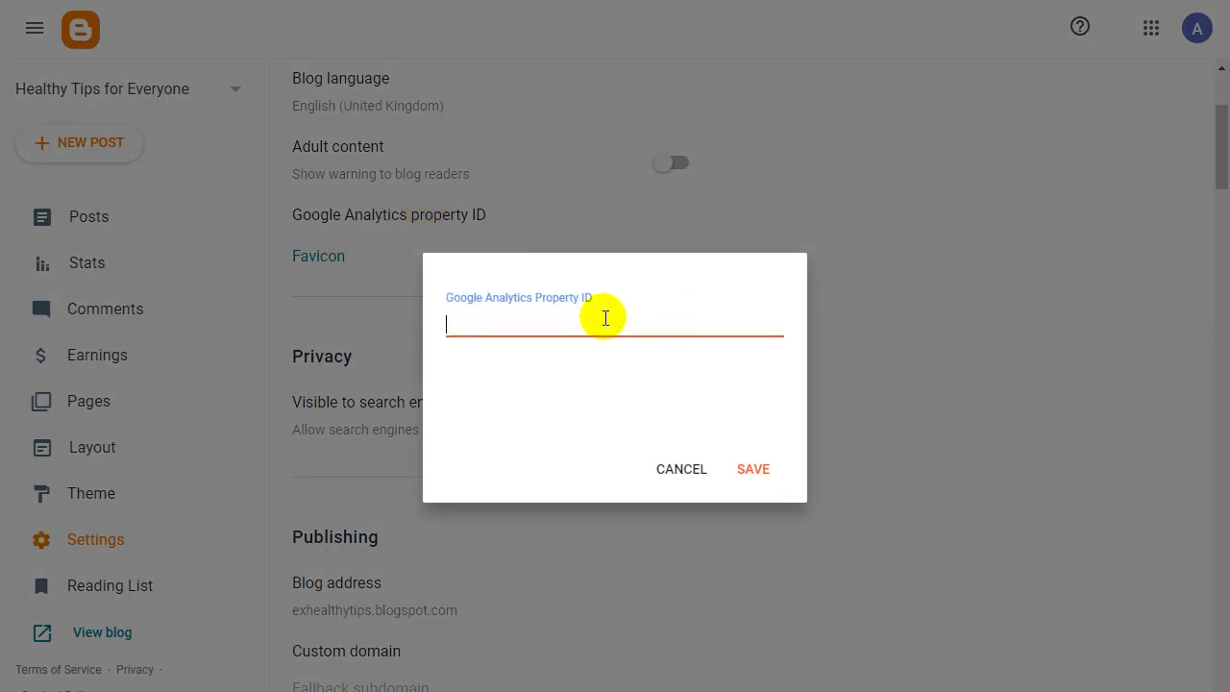
click(681, 470)
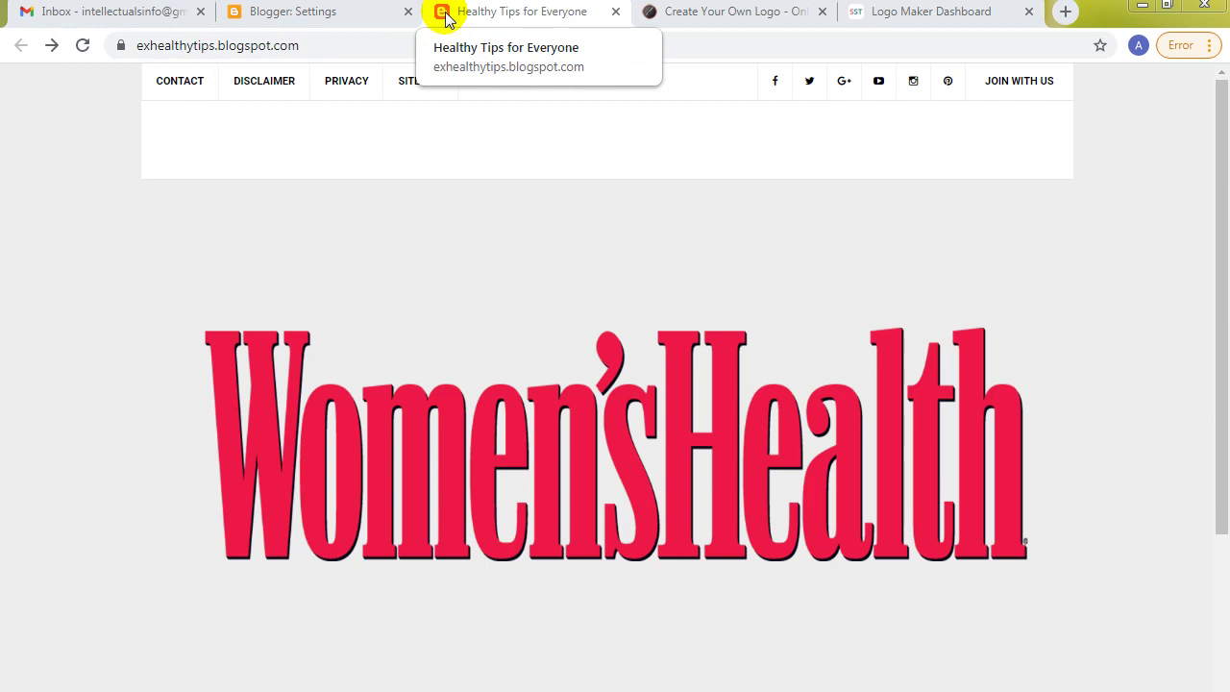
click(588, 404)
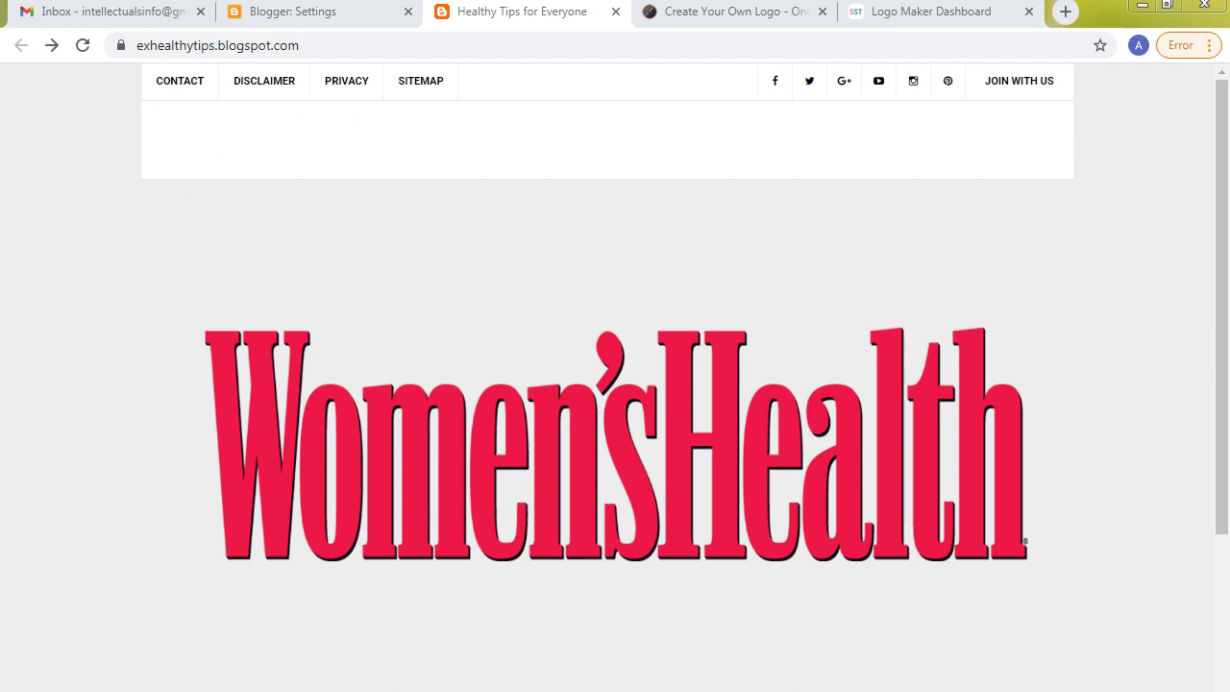
click(286, 12)
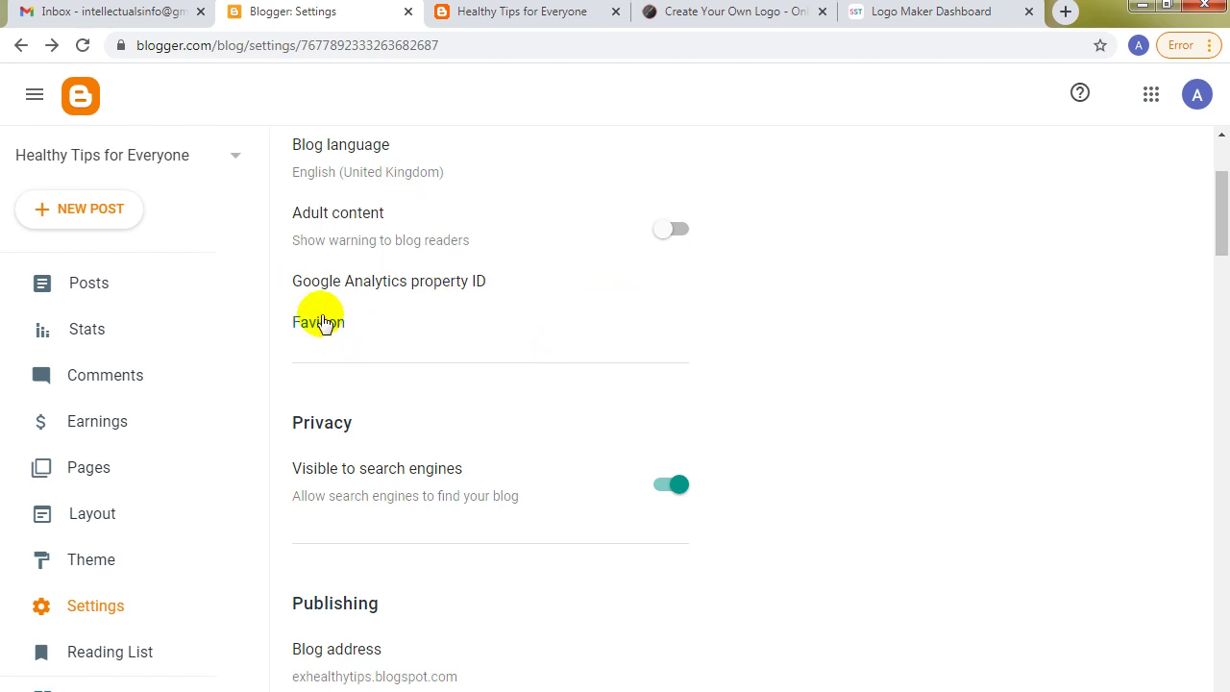
Open the custom domain setting and close it without entering a domain, keeping HTTPS redirect on.
drag(1222, 223, 1219, 265)
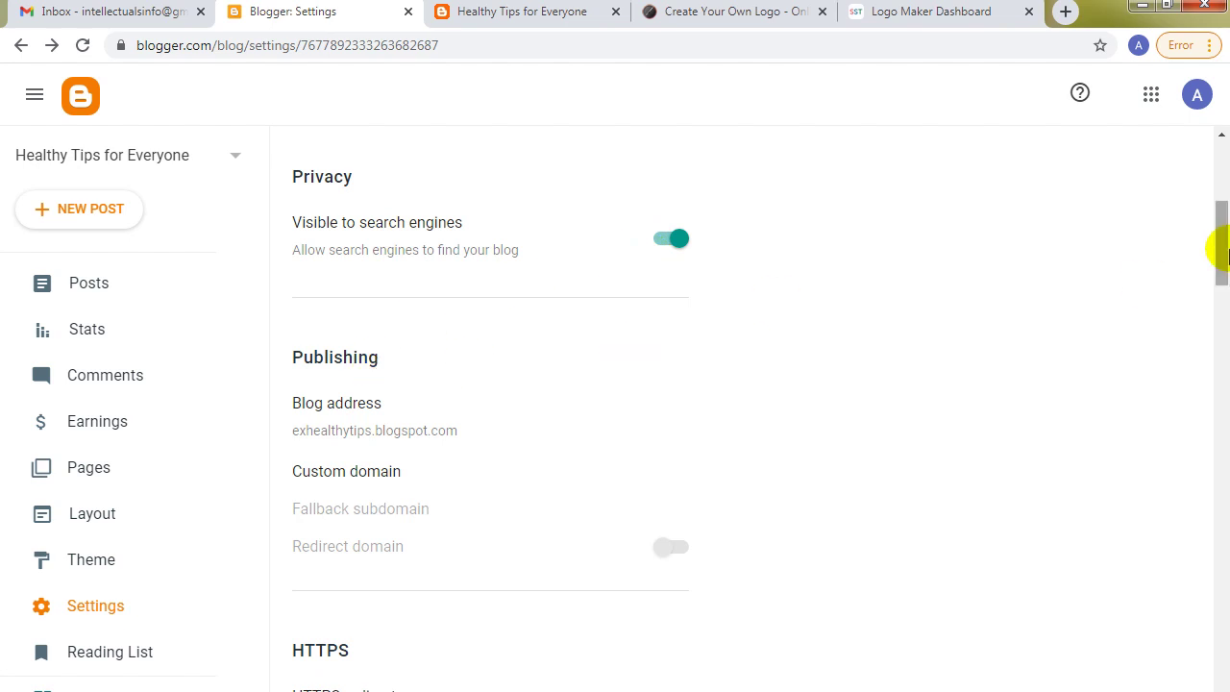
scroll(1216, 258, down, 2)
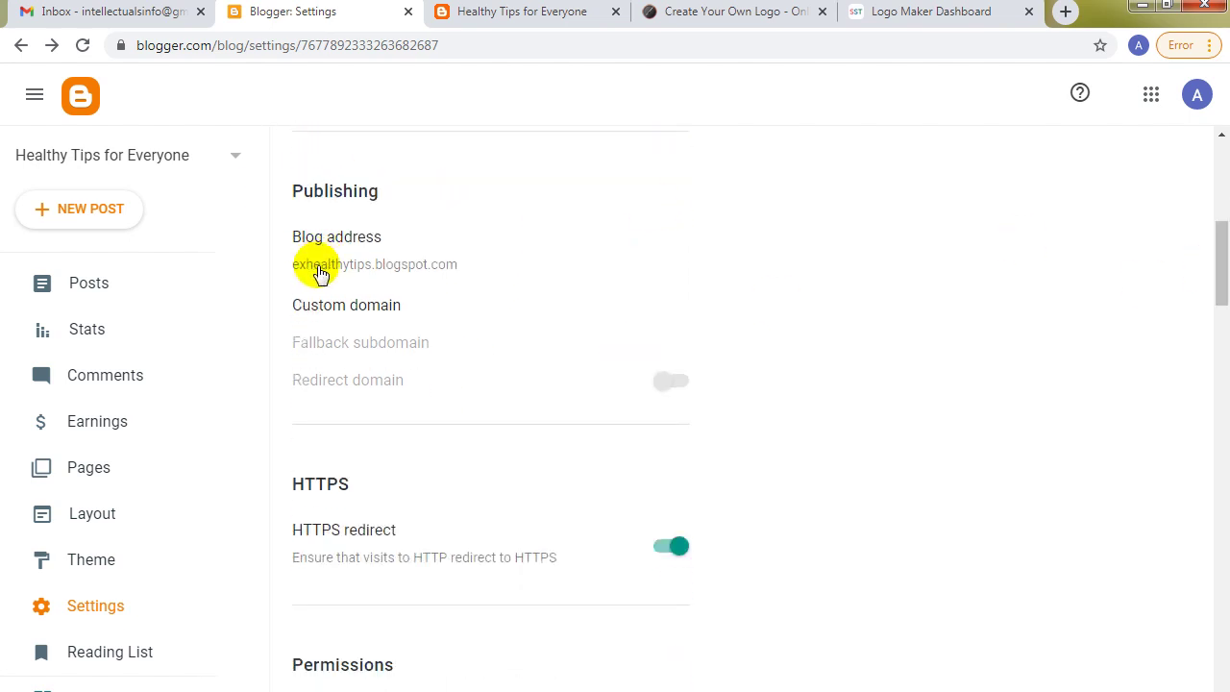
click(371, 315)
click(522, 394)
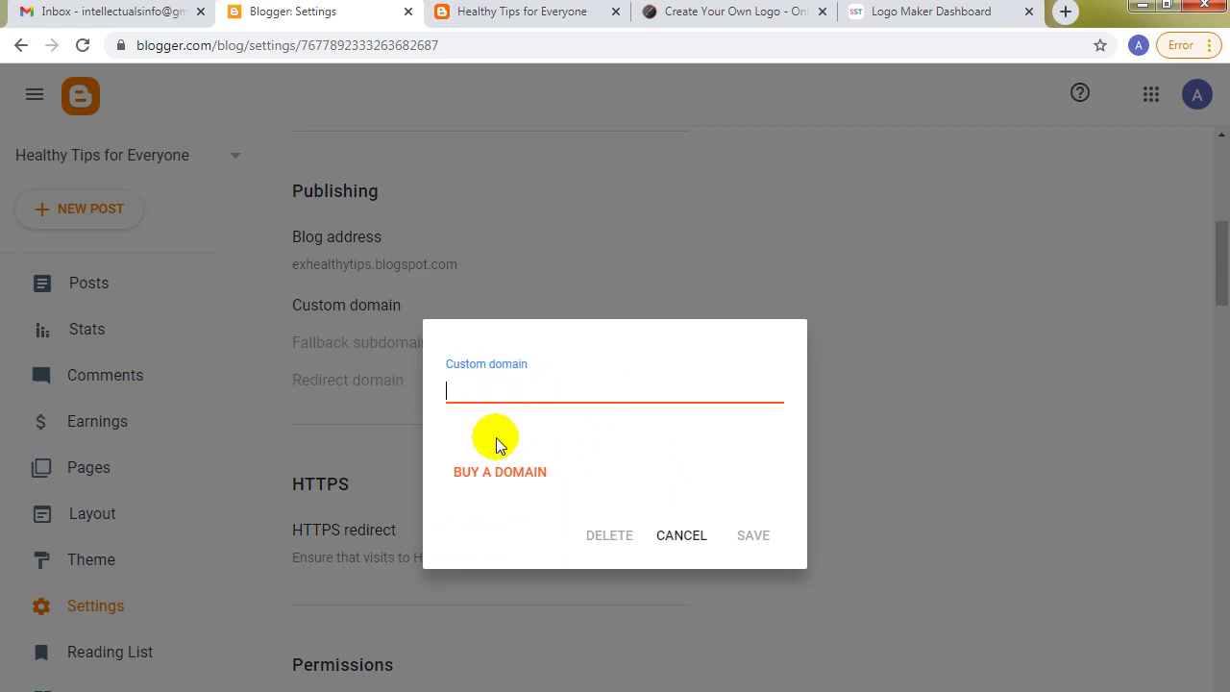
click(683, 538)
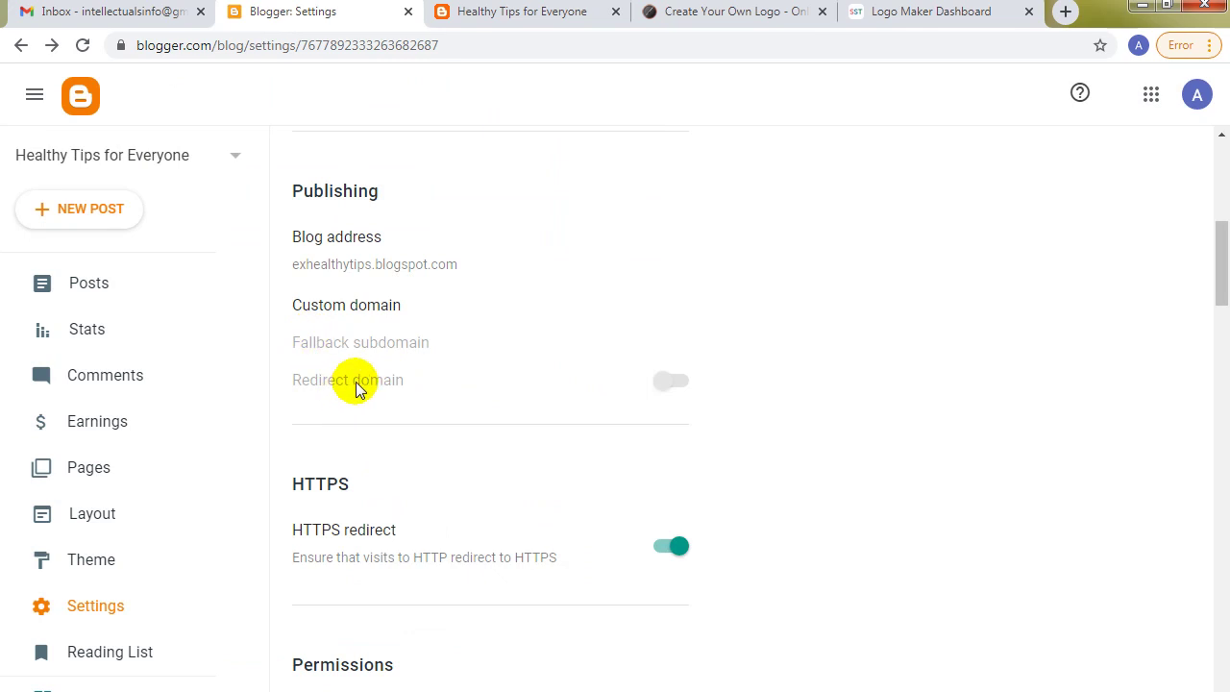
drag(1222, 301, 1218, 327)
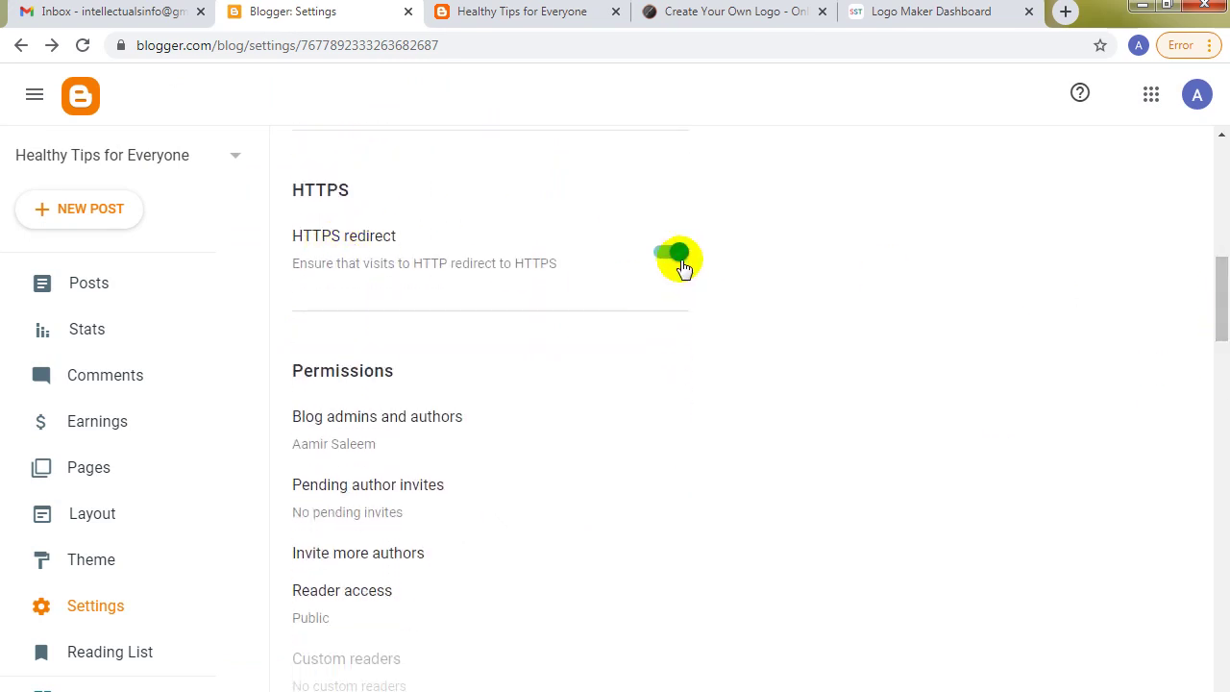
click(121, 46)
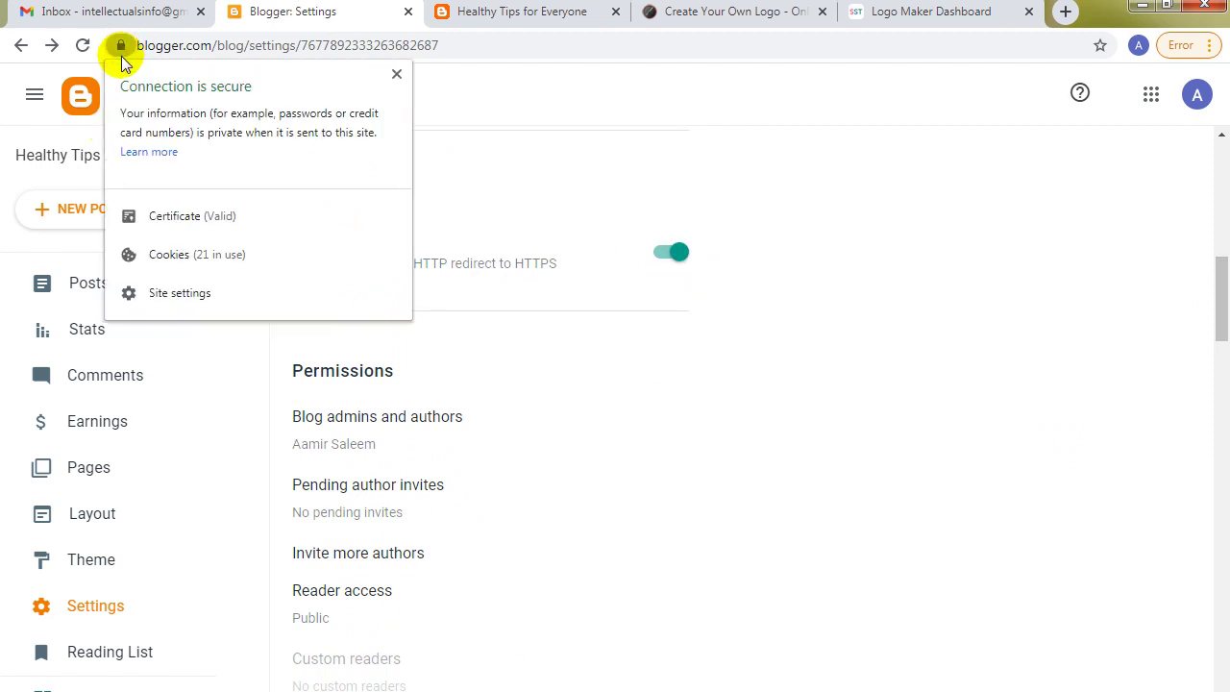
click(396, 75)
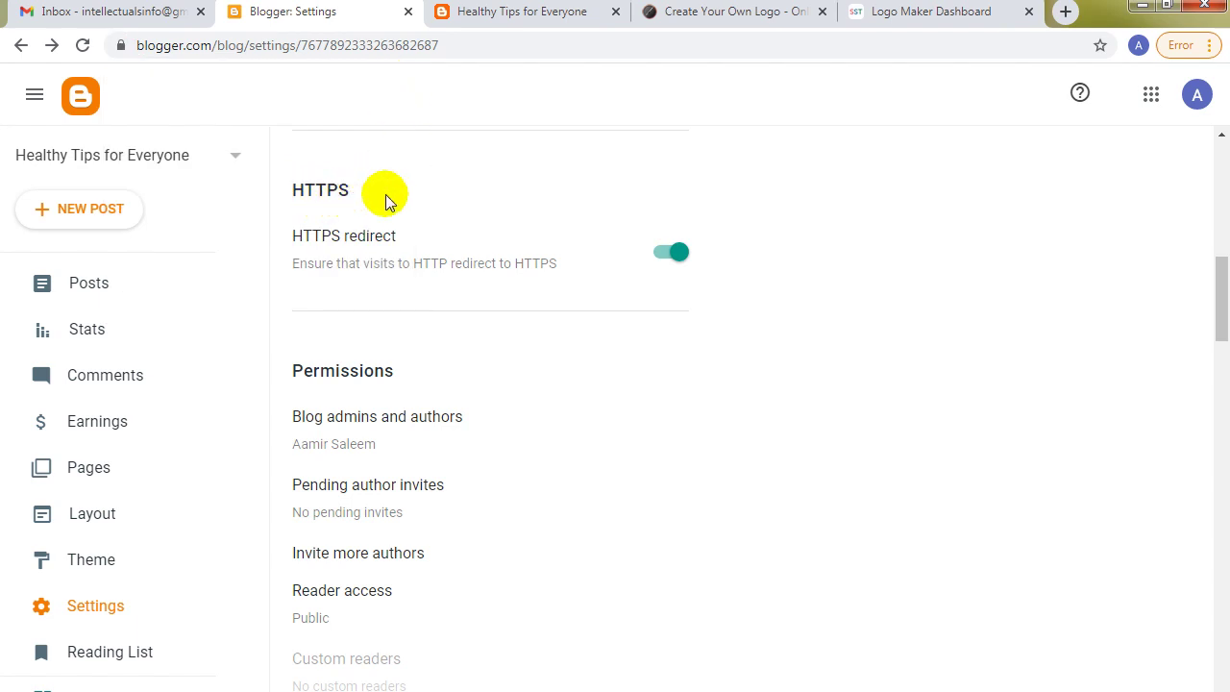
drag(1222, 291, 1223, 336)
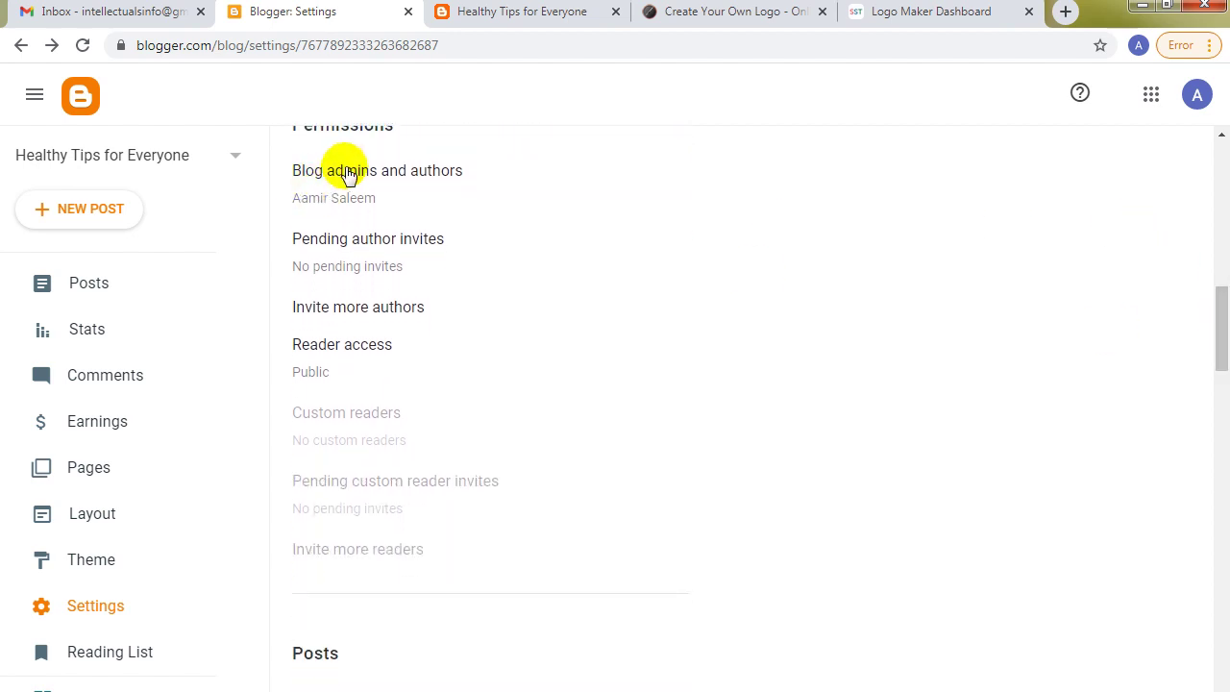
click(430, 175)
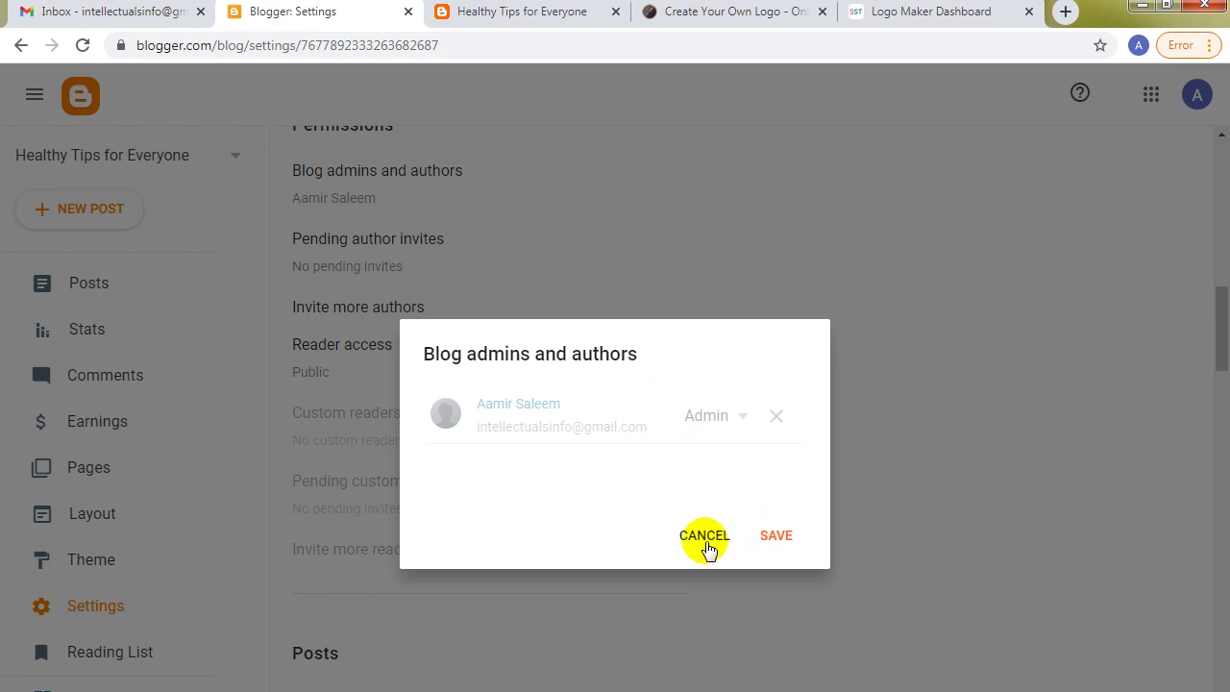
click(762, 531)
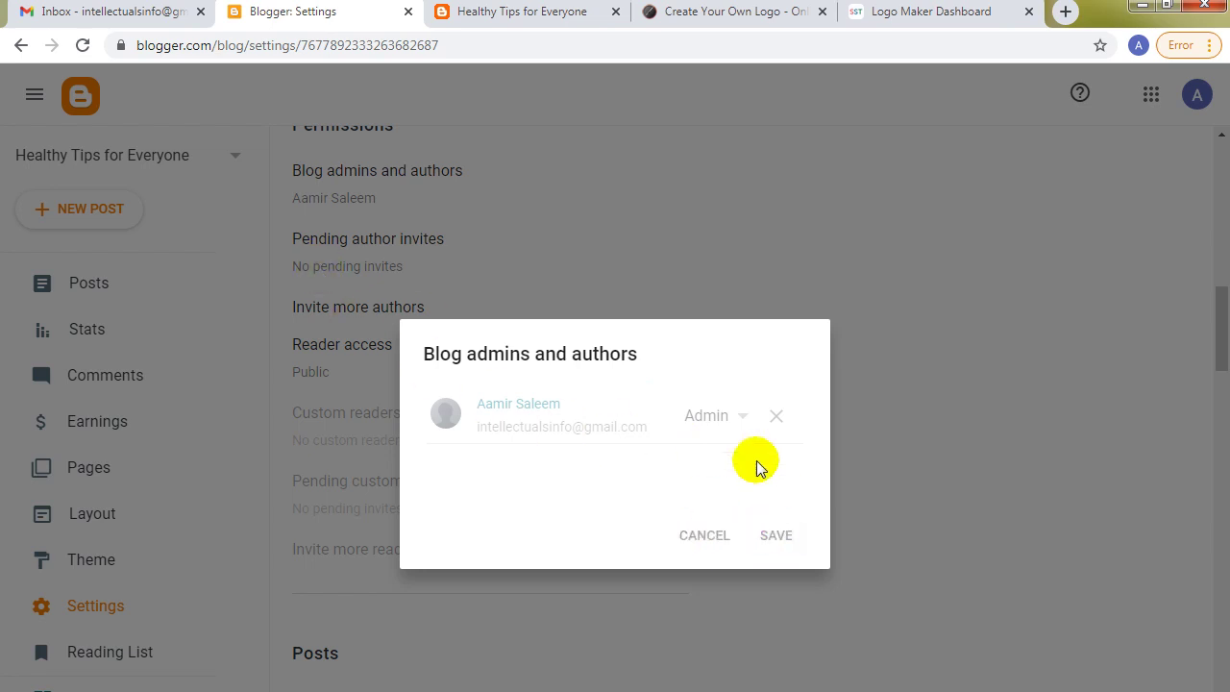
click(690, 528)
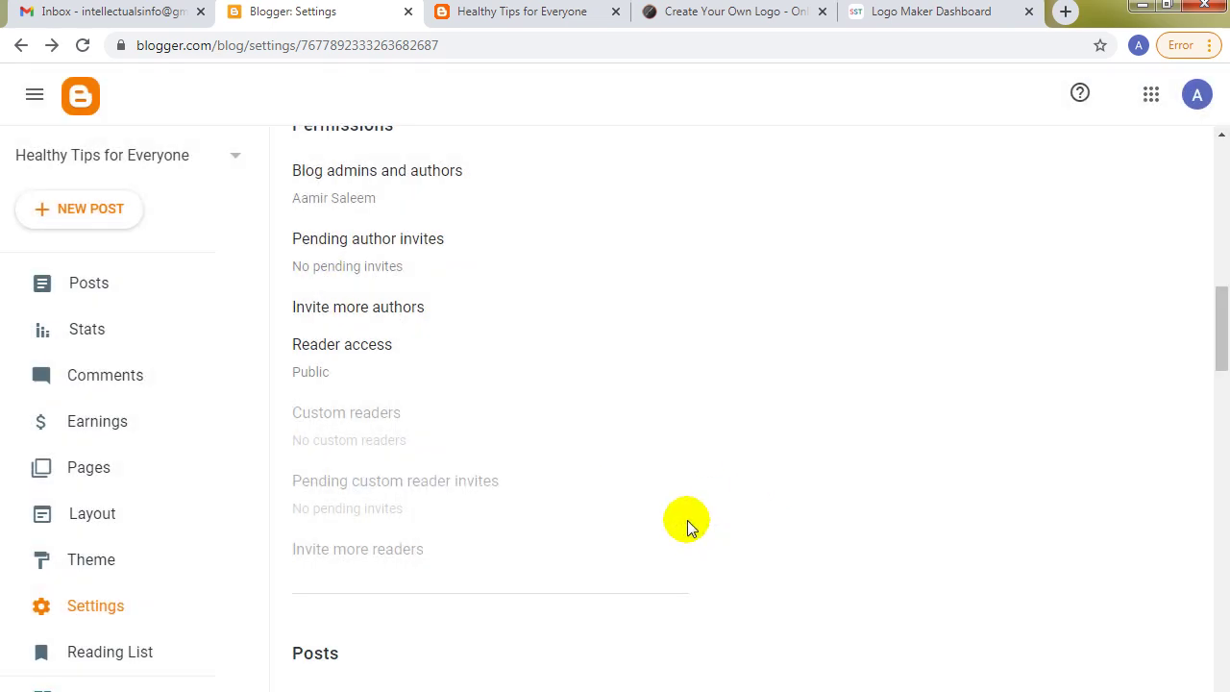
click(344, 316)
click(549, 444)
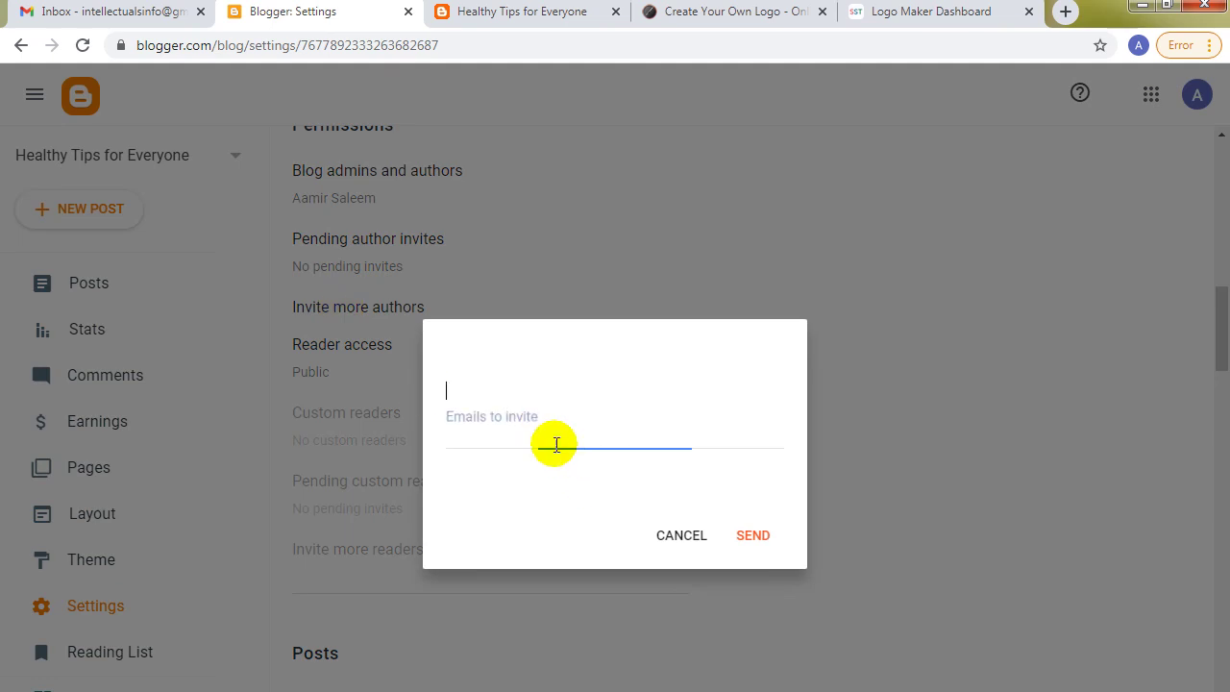
click(679, 540)
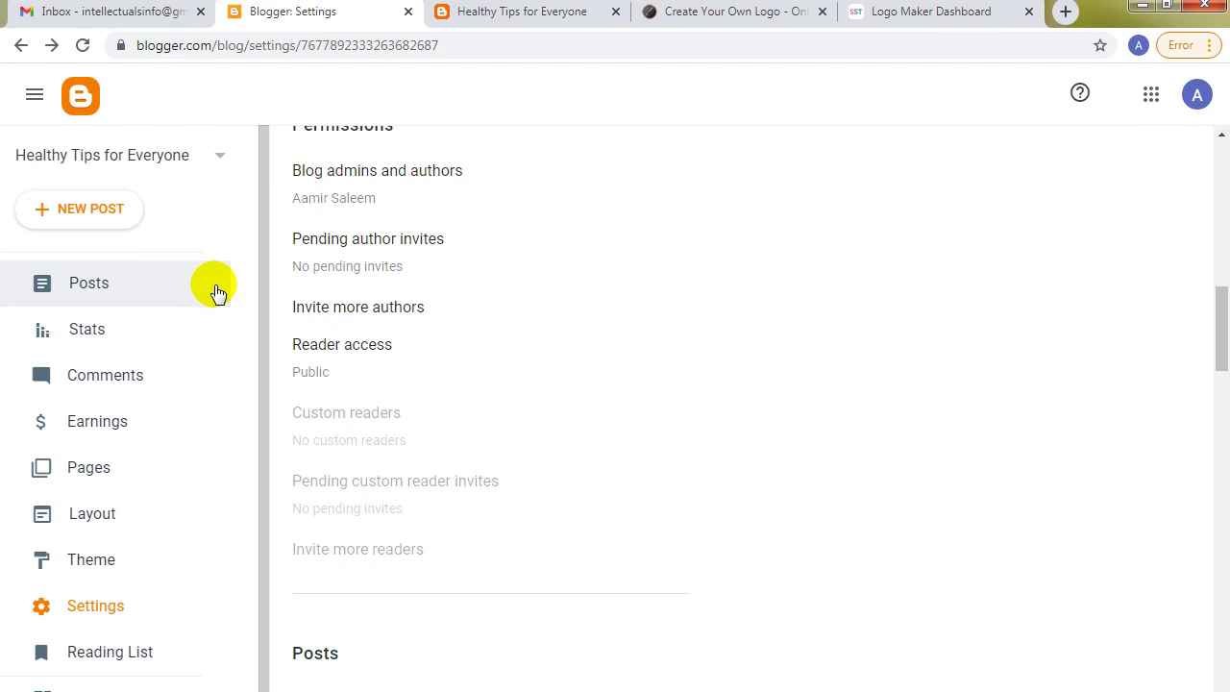
Scroll past Posts and Comments to Formatting, showing the (GMT-08:00) Pacific Time – Los Angeles time zone.
drag(1219, 343, 1218, 411)
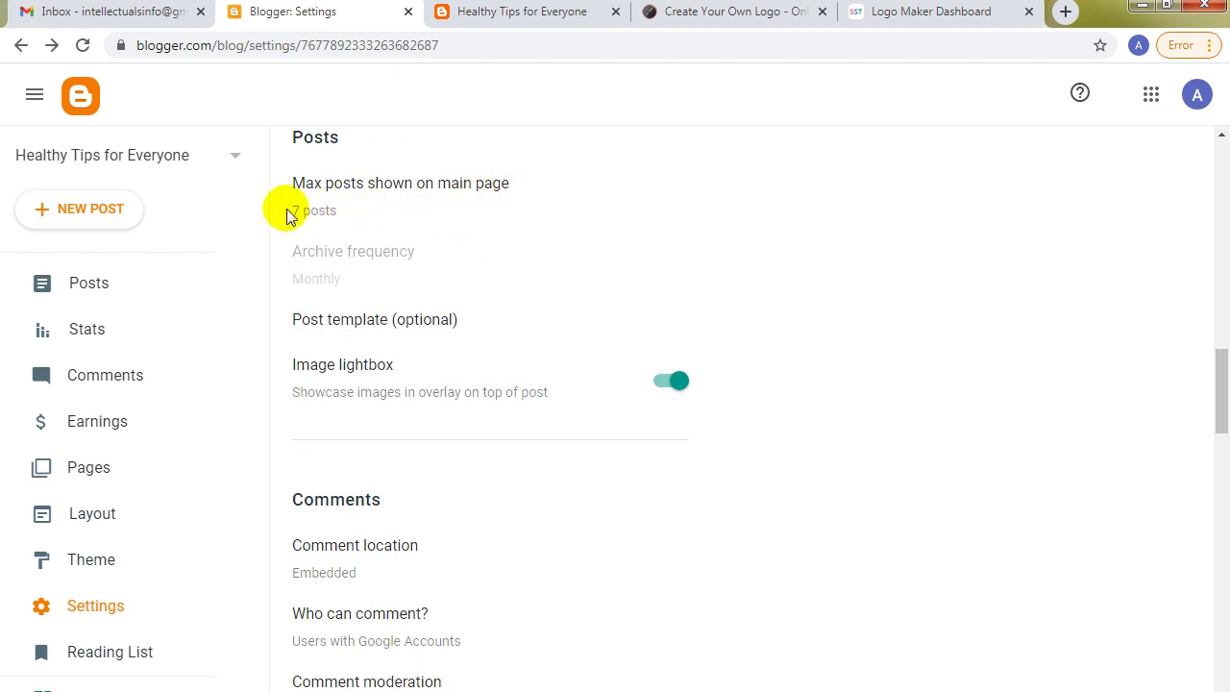
drag(1219, 396, 1222, 565)
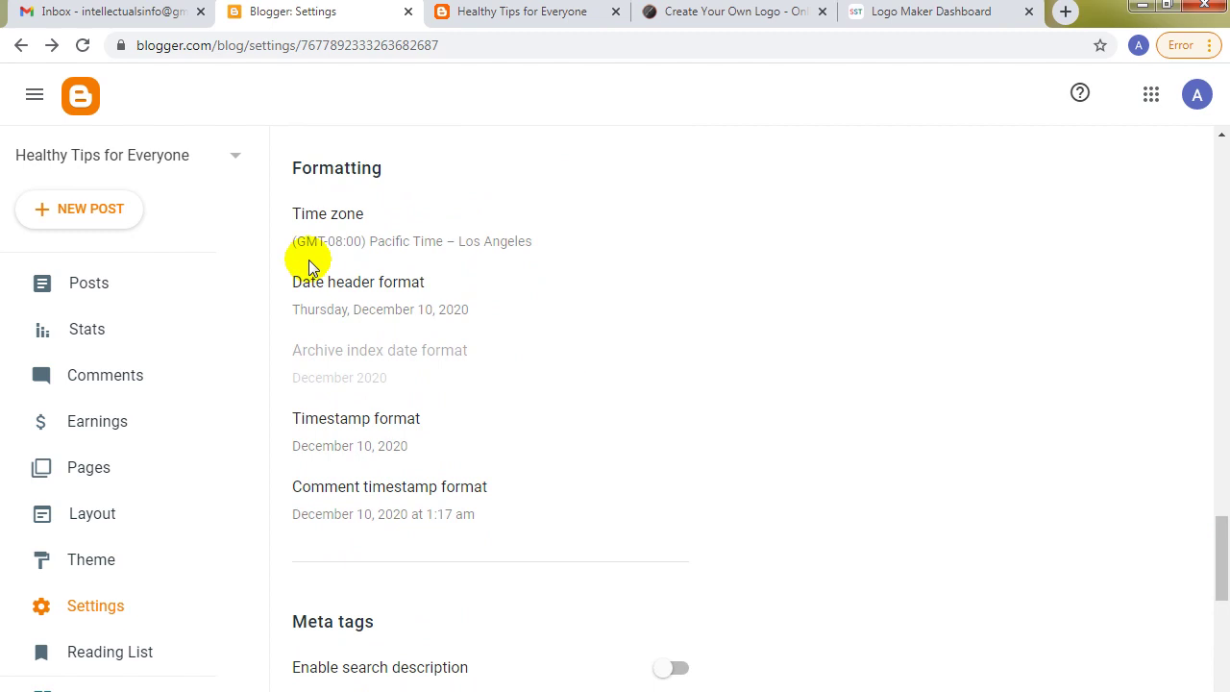
Choose (GMT+05:00) Pakistan Standard Time – Karachi from the time zone list and save it.
click(404, 243)
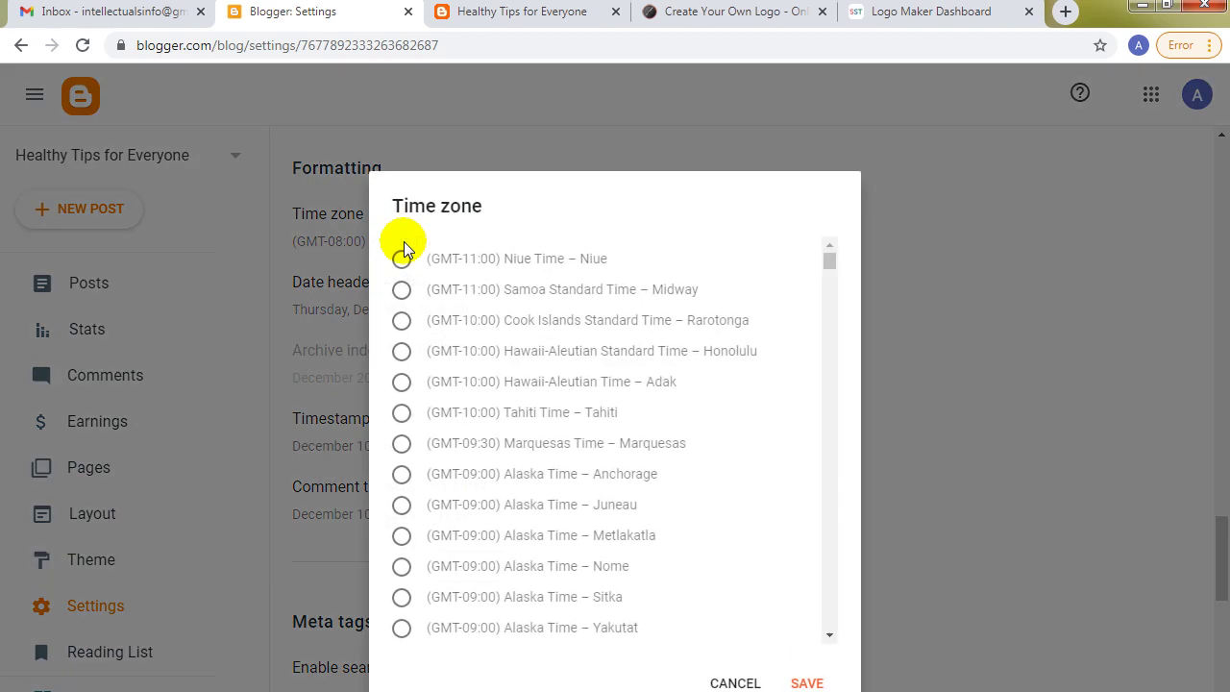
drag(831, 264, 814, 491)
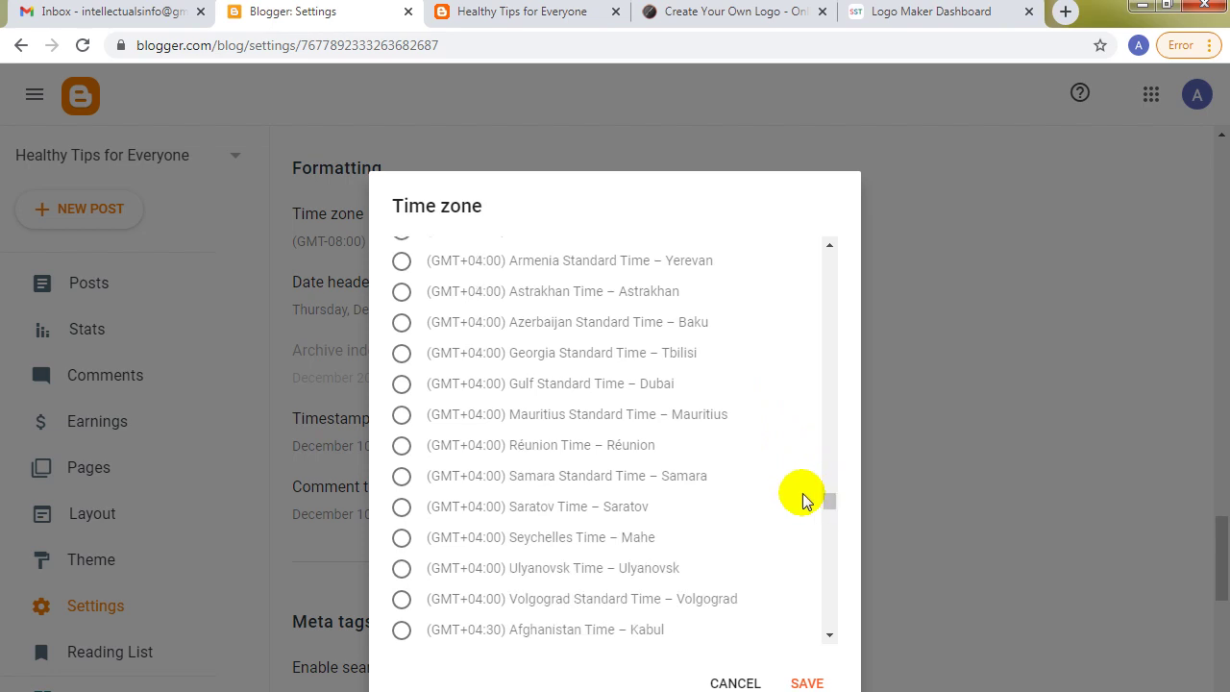
drag(831, 512, 834, 535)
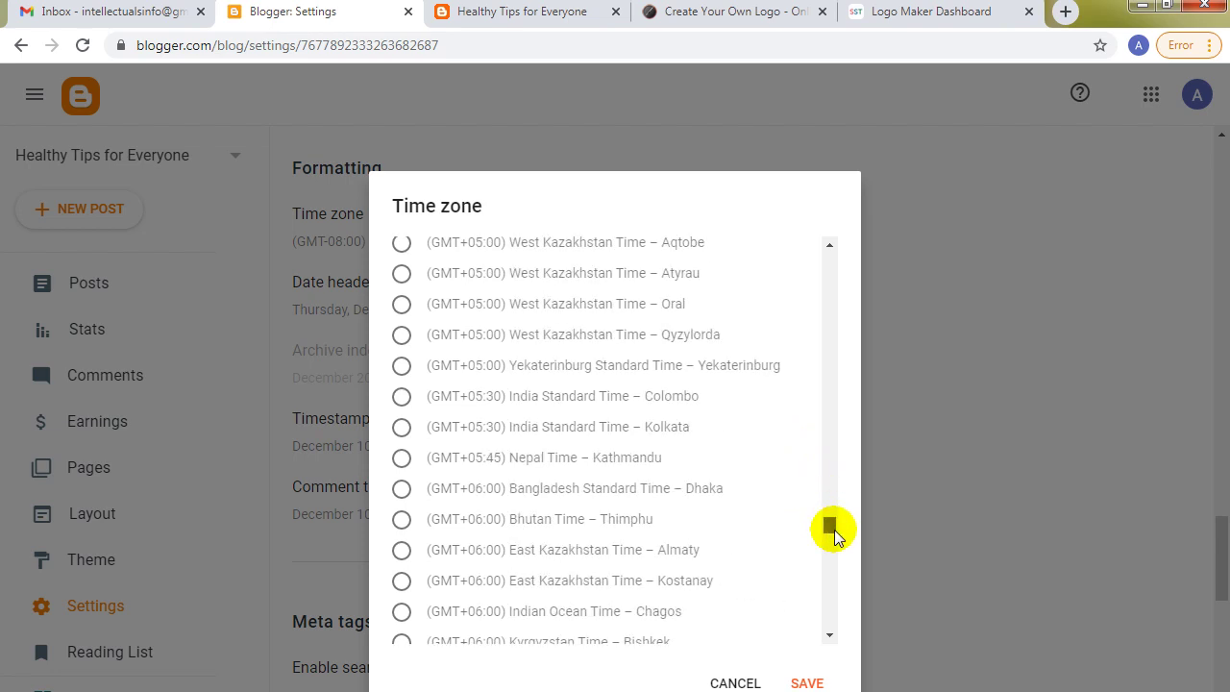
drag(830, 541, 827, 590)
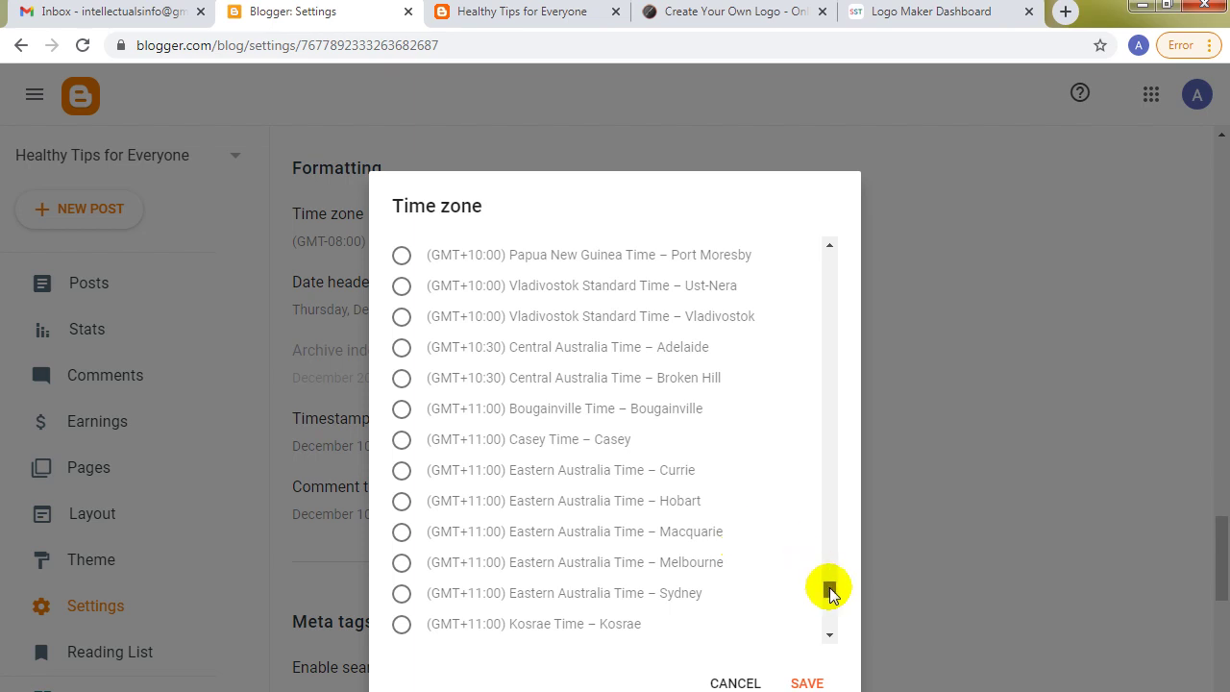
scroll(829, 577, up, 7)
drag(831, 575, 766, 489)
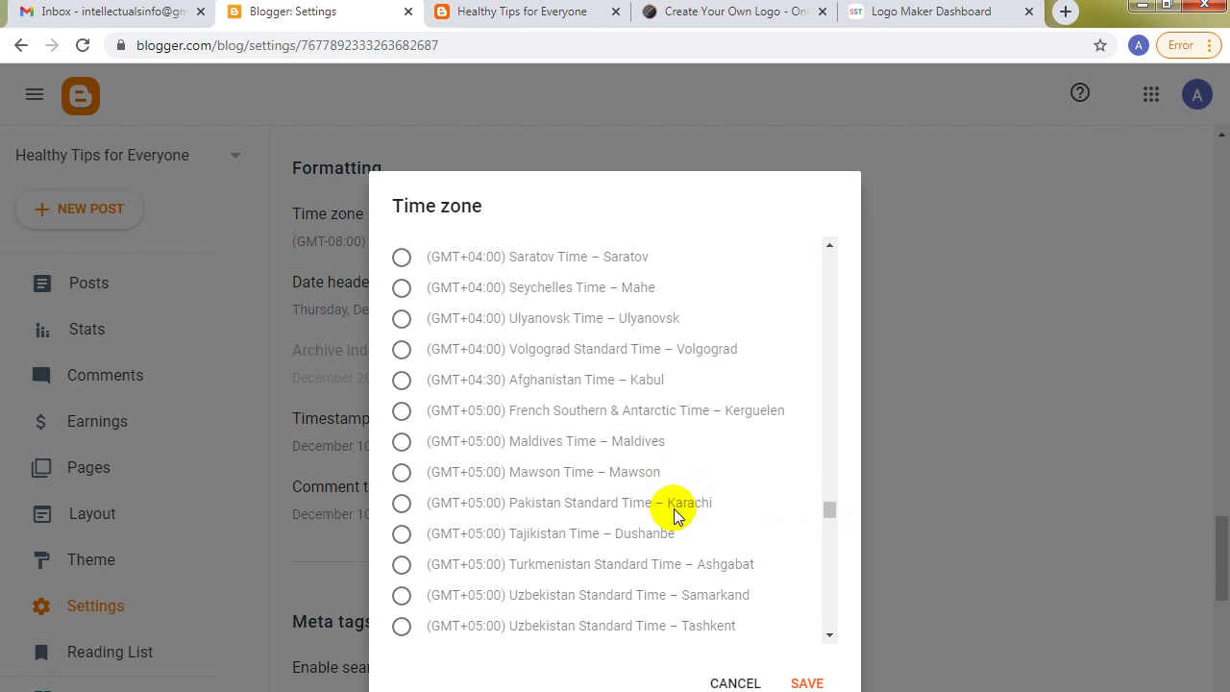
click(403, 506)
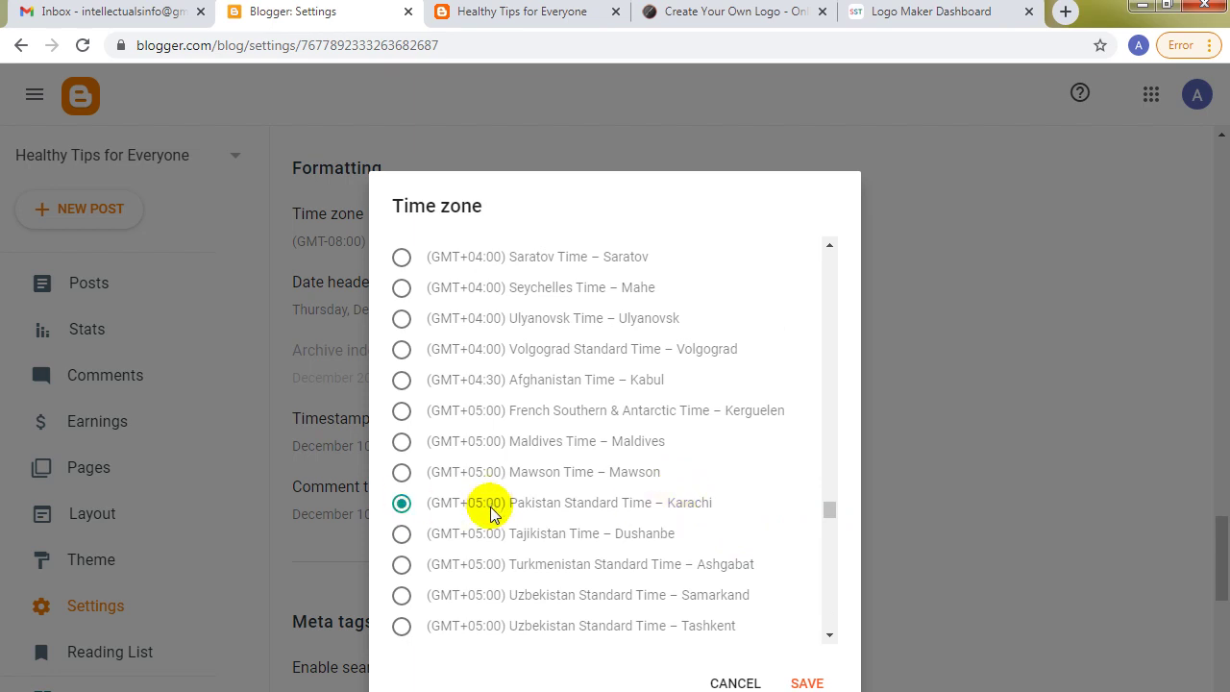
click(807, 681)
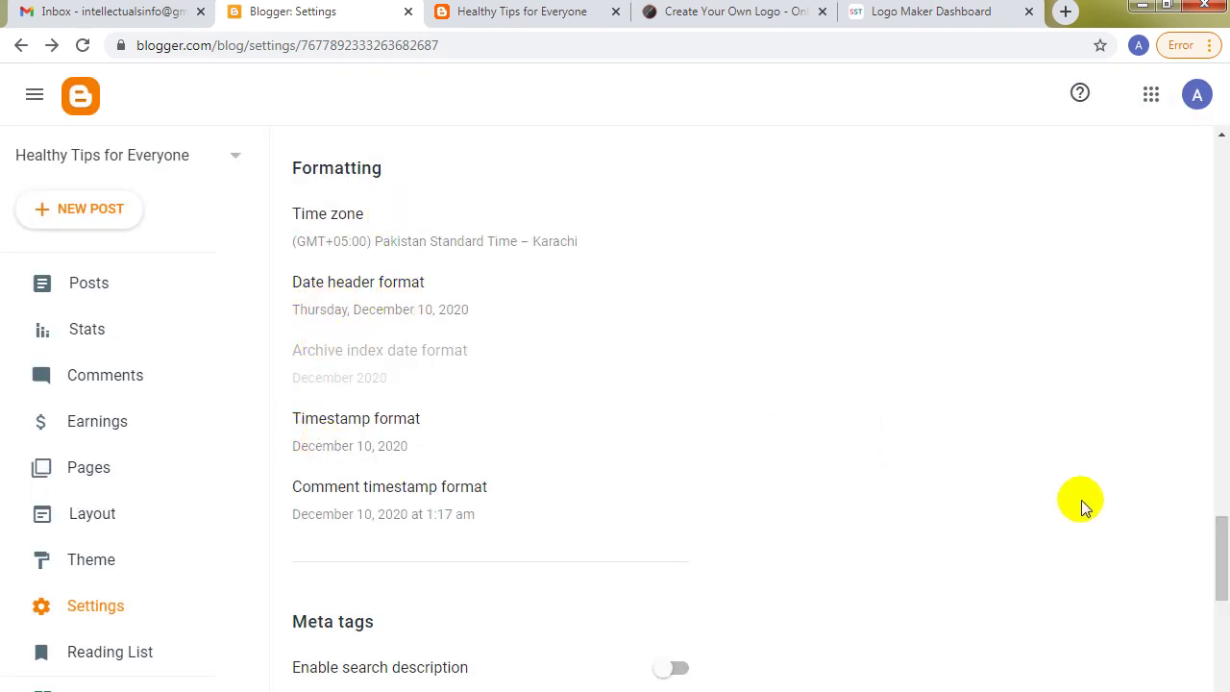
Turn on the search description setting and open its editor.
drag(1219, 541, 1220, 596)
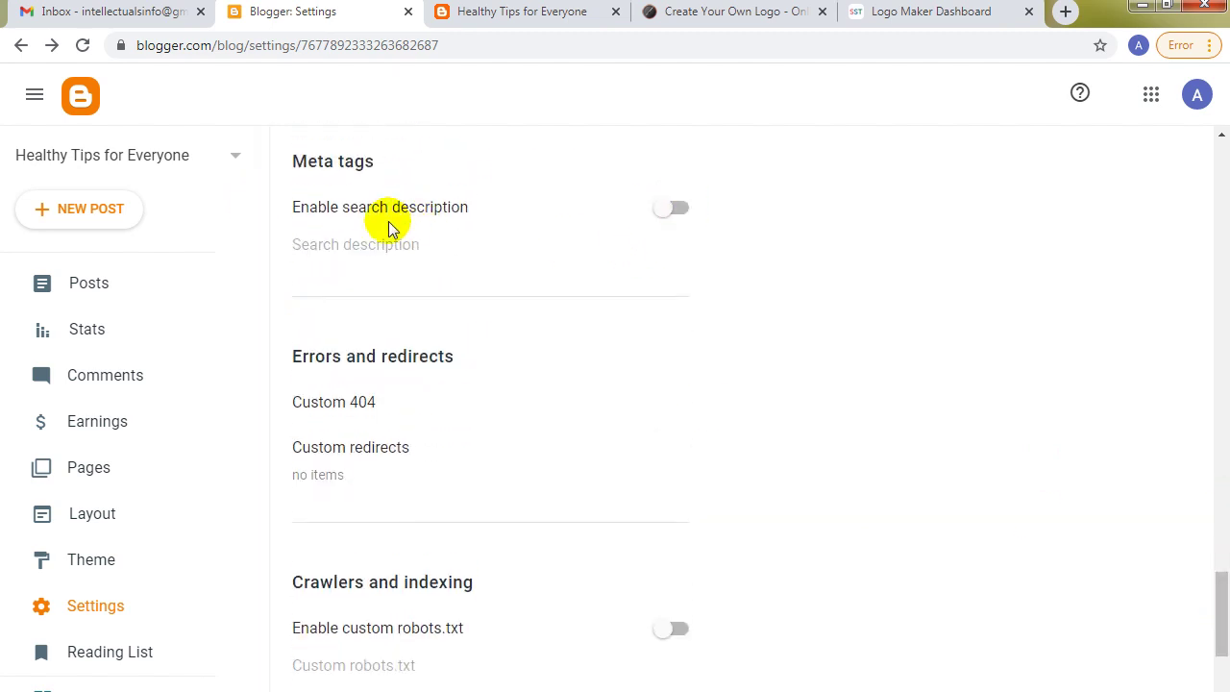
click(678, 210)
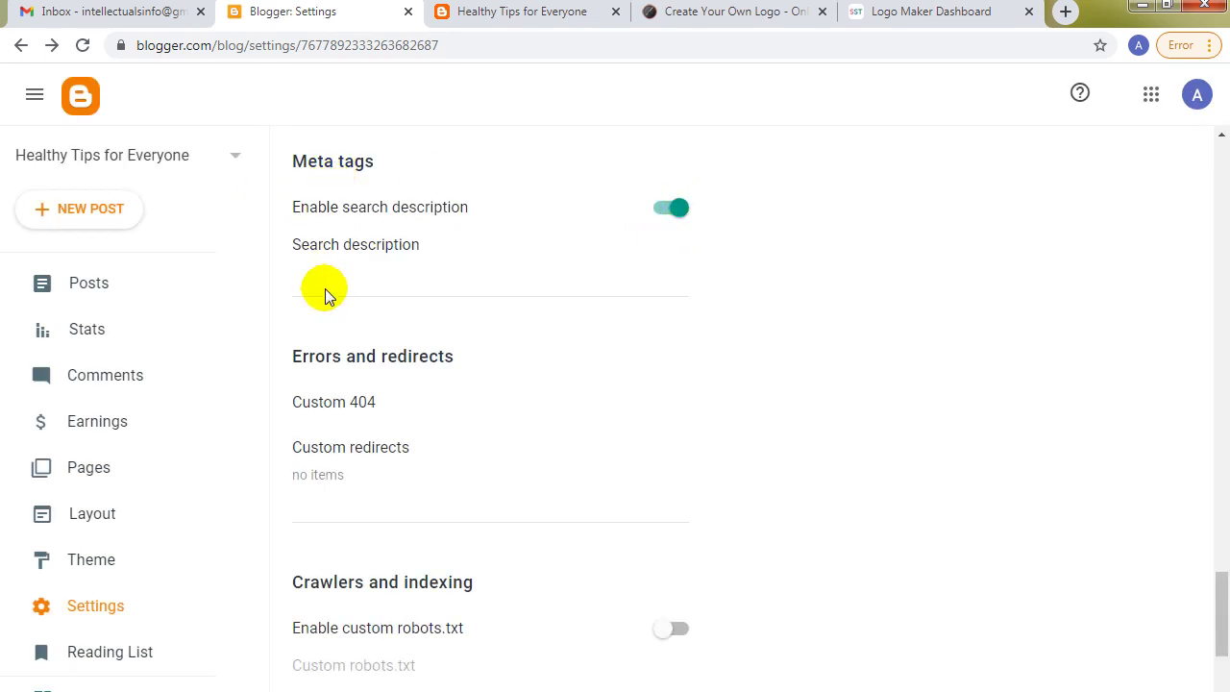
click(393, 247)
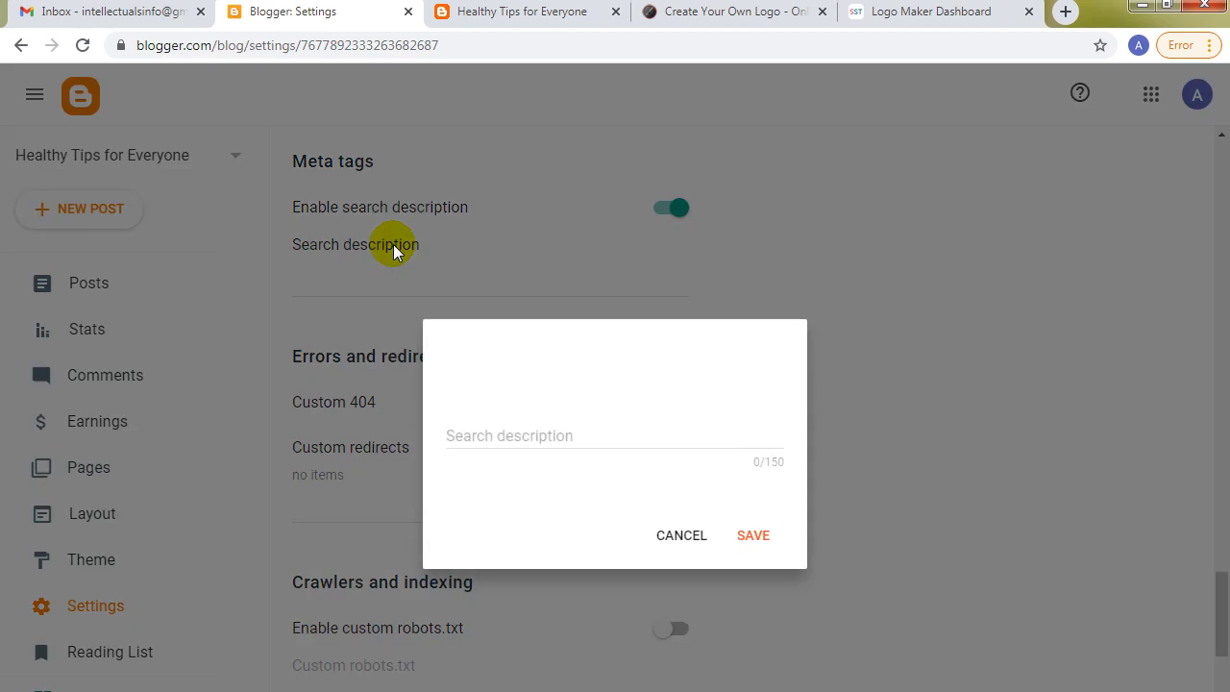
click(654, 430)
In the other browser tab, search the web for 'youtube' and select part of a result description.
click(928, 10)
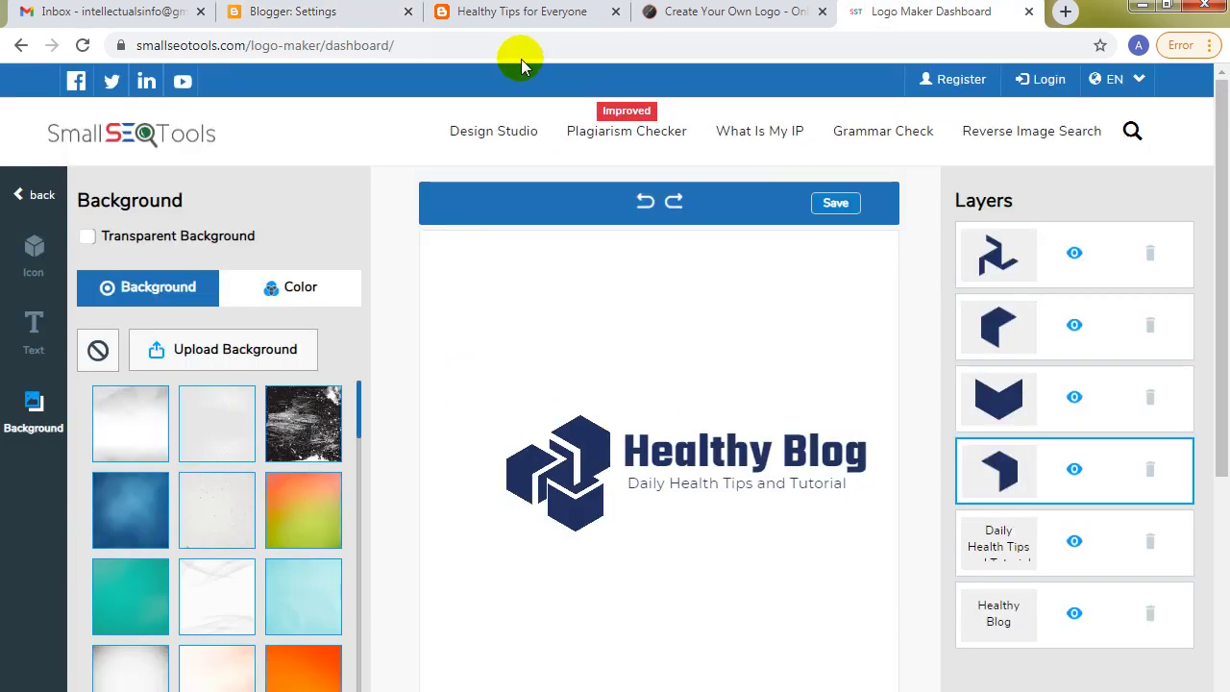
click(469, 48)
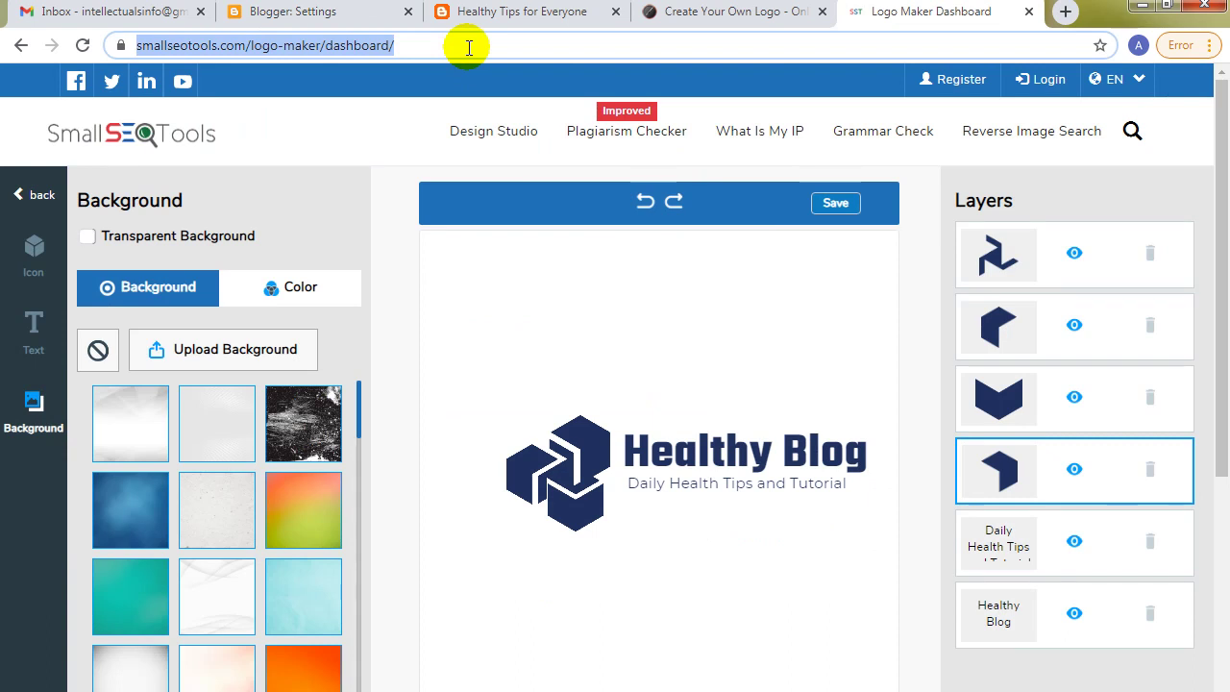
text(youtube)
key(Return)
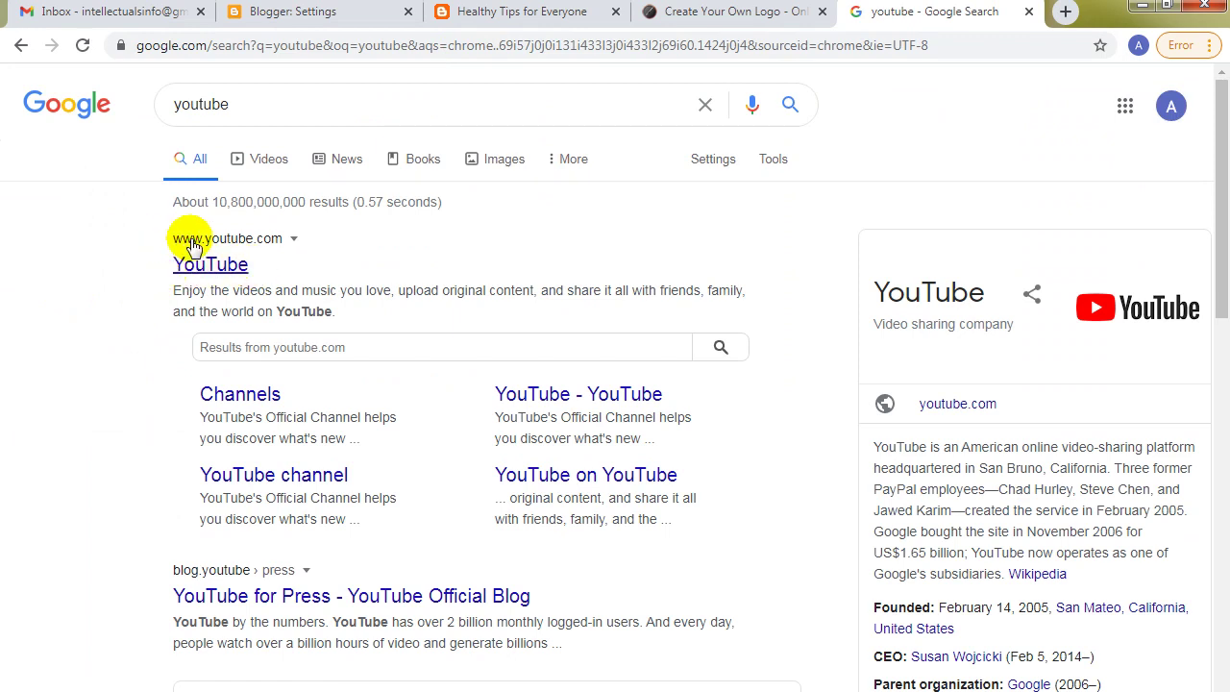
mouse_move(175, 294)
mouse_down()
mouse_move(310, 313)
mouse_move(182, 291)
mouse_up()
click(310, 313)
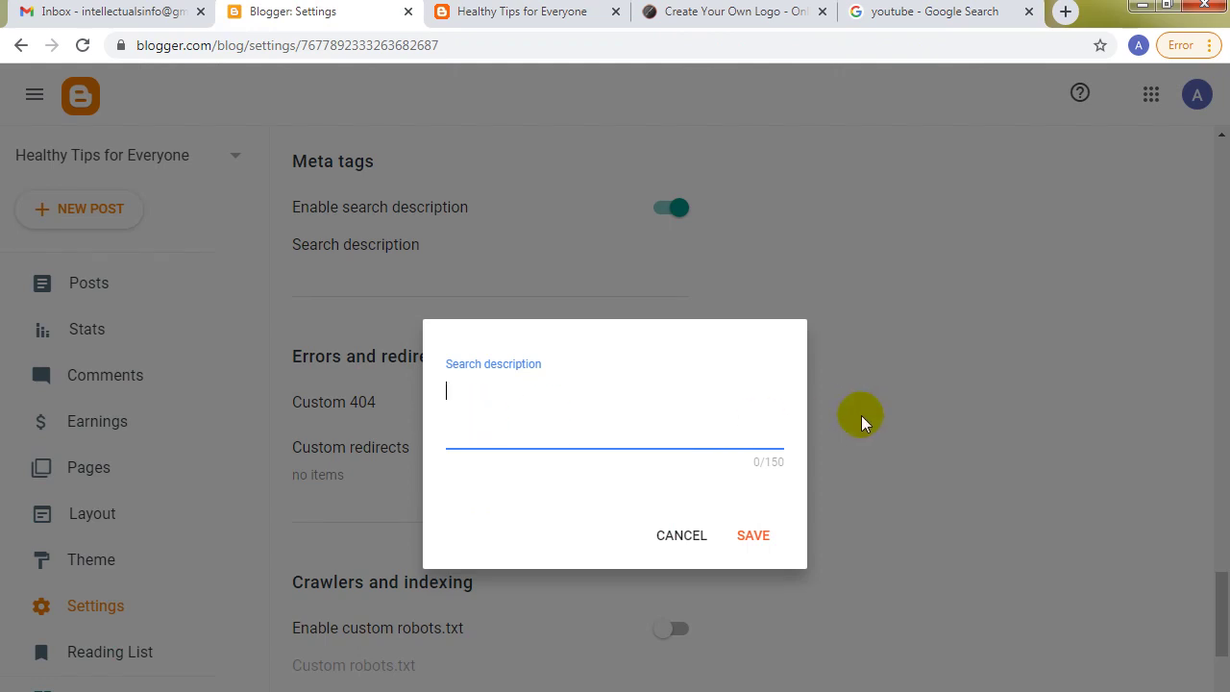
Copy the blog description, paste it in as the search description, and save it.
click(675, 532)
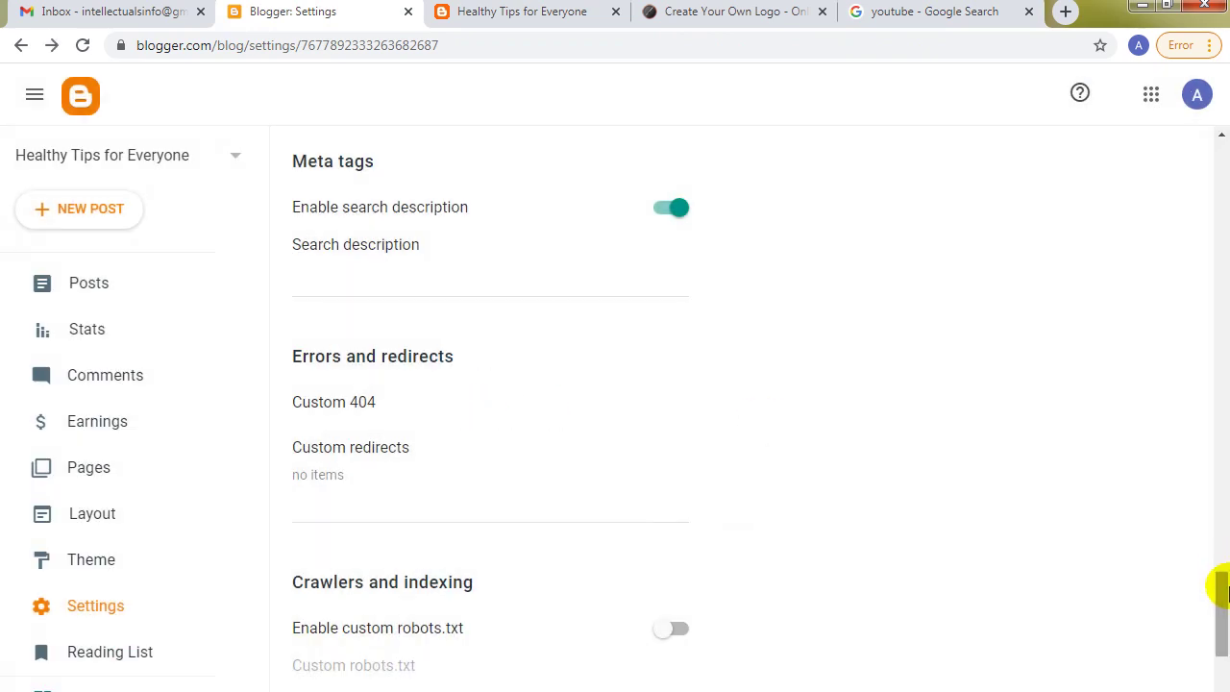
drag(1221, 582, 1222, 127)
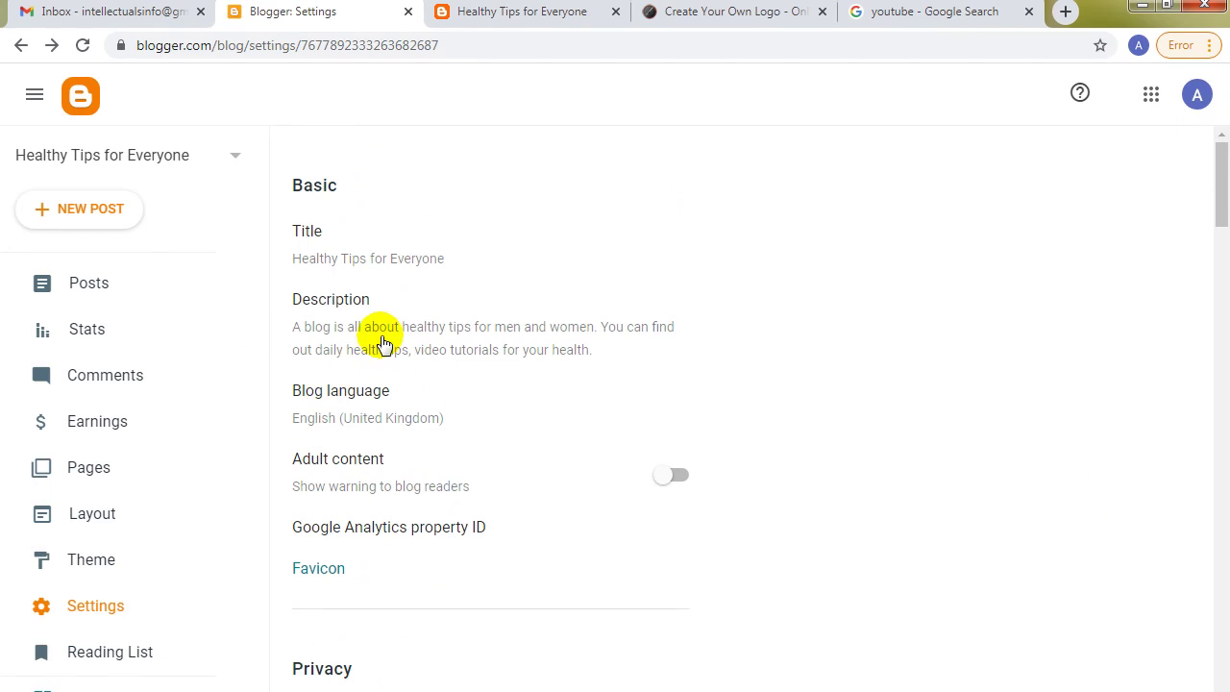
click(384, 344)
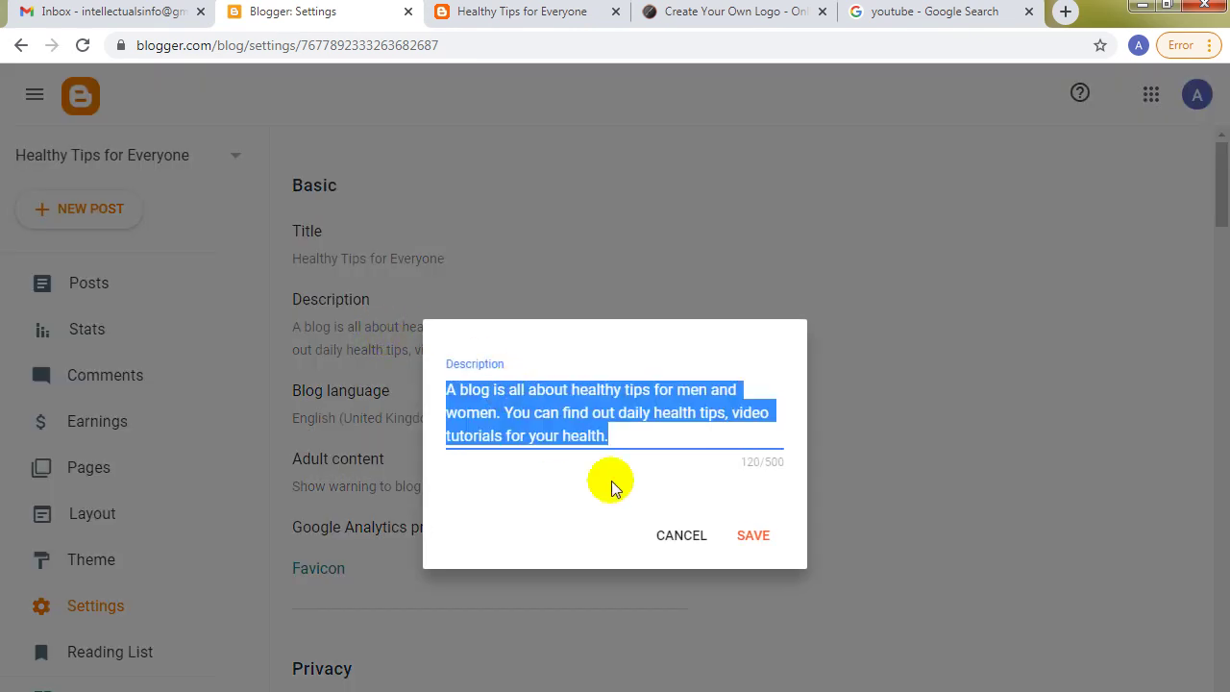
click(681, 542)
drag(1222, 157, 1220, 614)
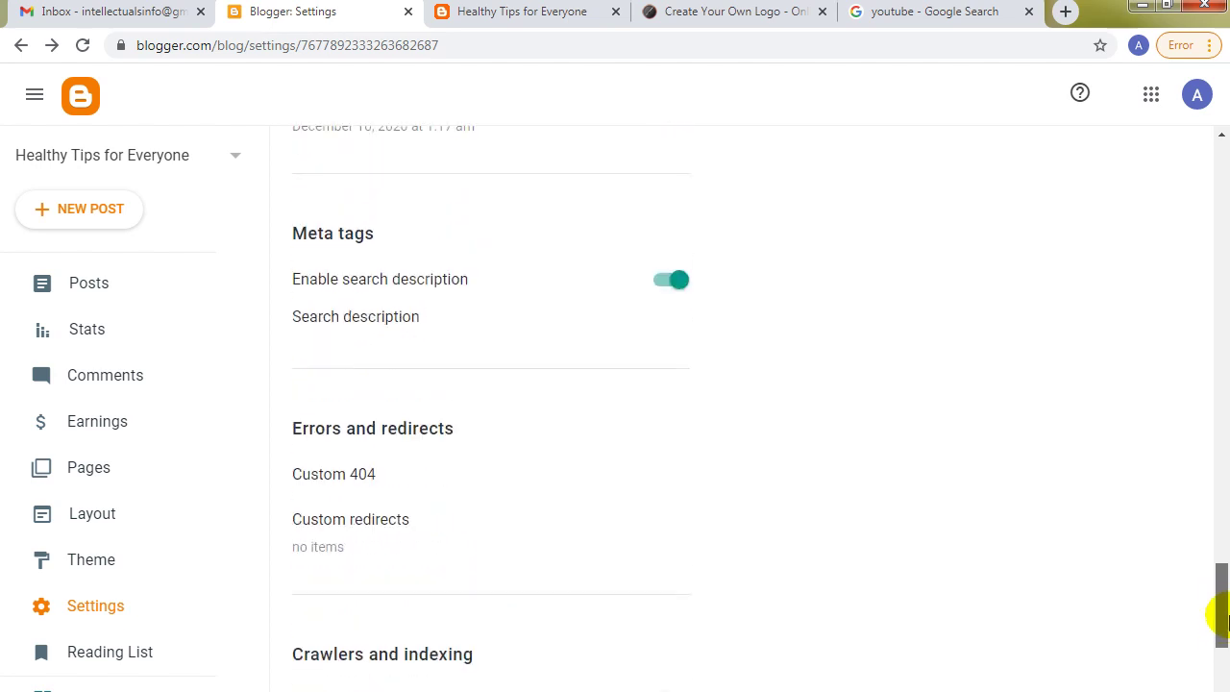
click(356, 316)
text(A blog is all about healthy tips for men and women. You can find out daily health tips, video tutorials for your health.)
click(747, 535)
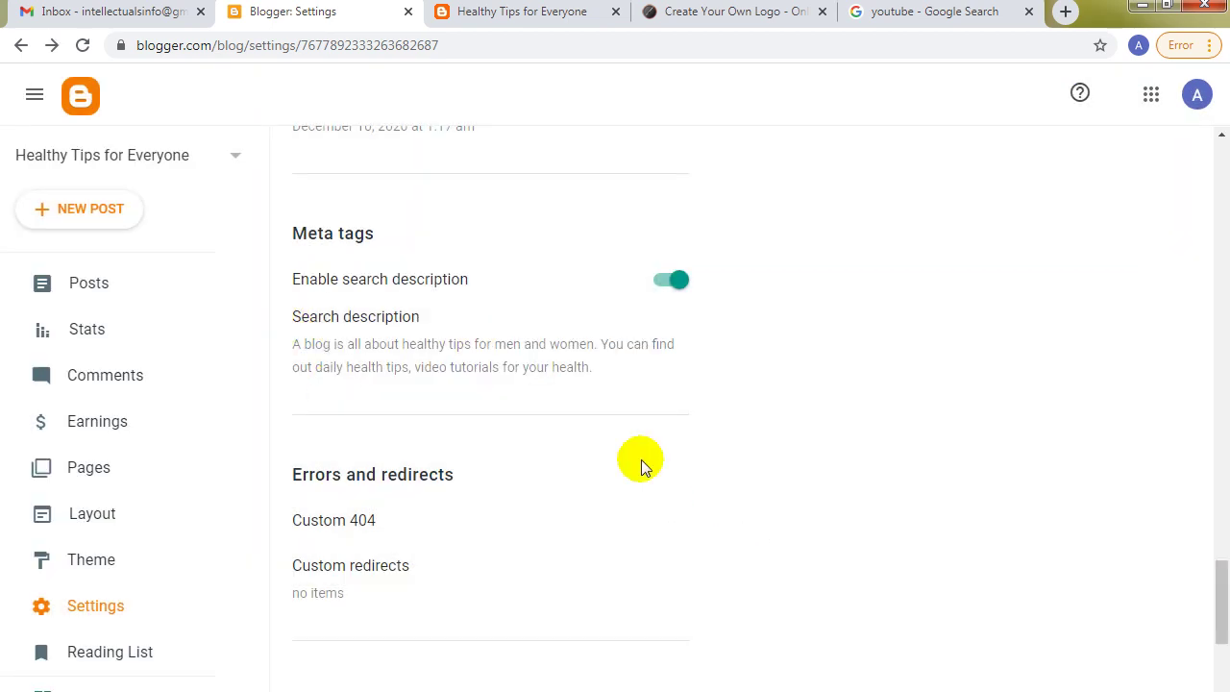
drag(1223, 606, 1221, 686)
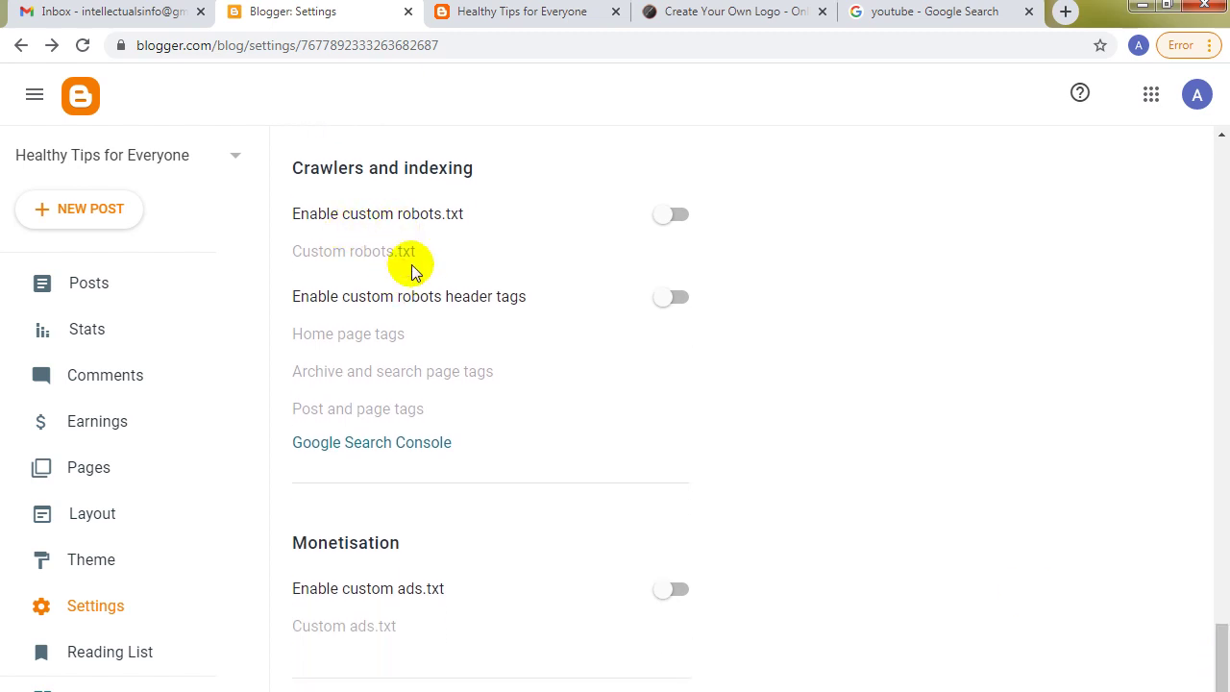
Enable custom robots.txt and open its empty edit box.
click(681, 215)
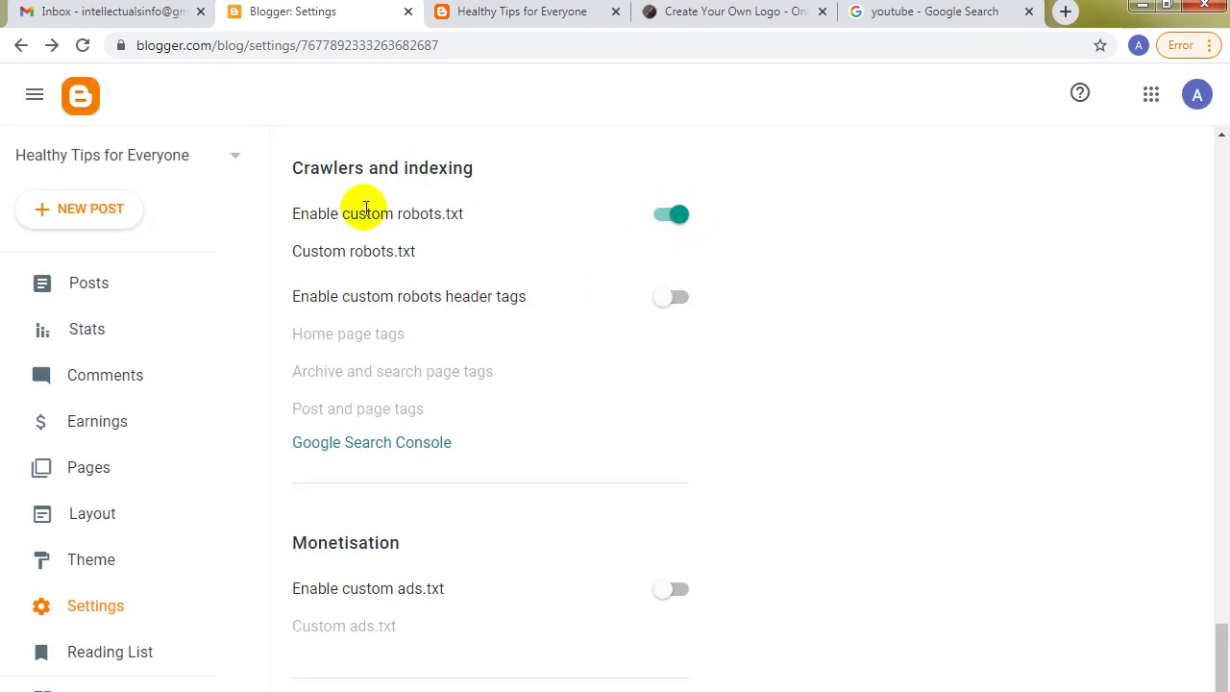
click(342, 256)
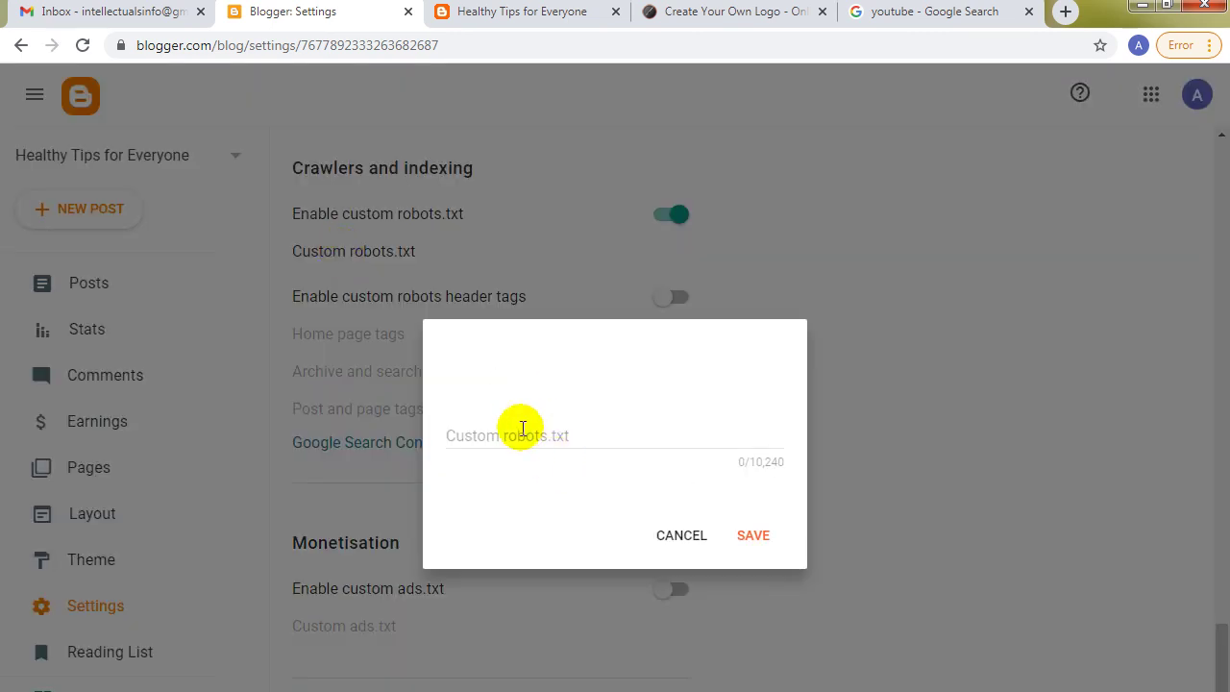
click(522, 426)
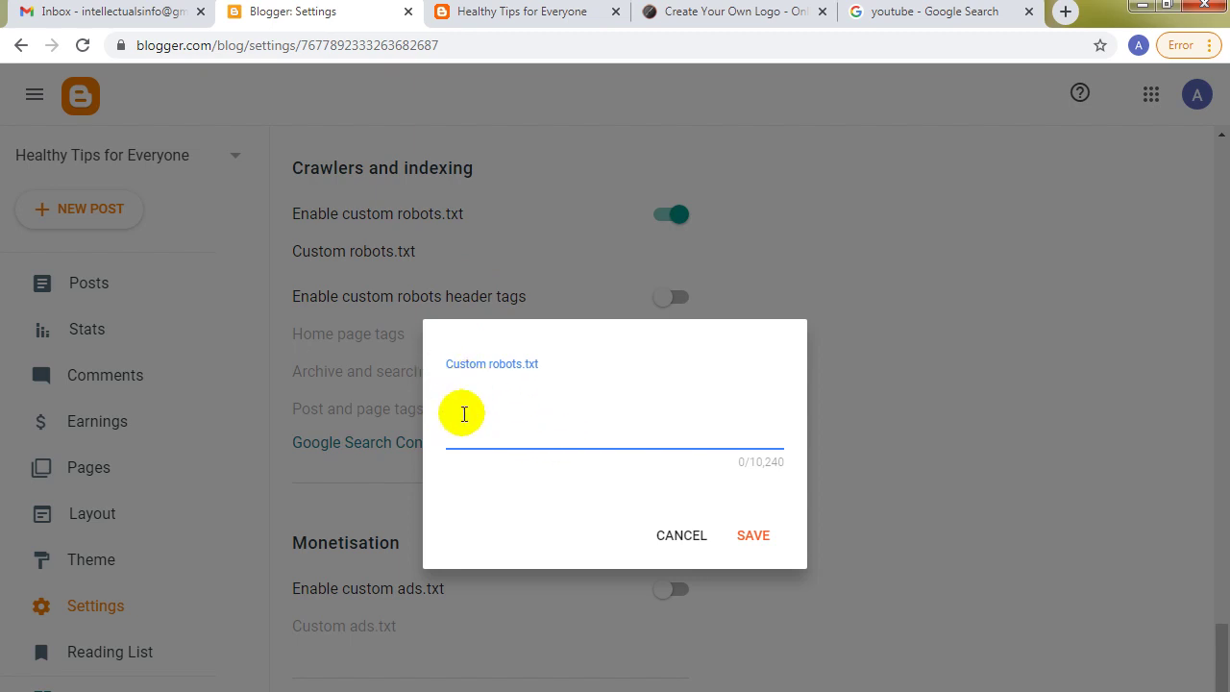
click(481, 375)
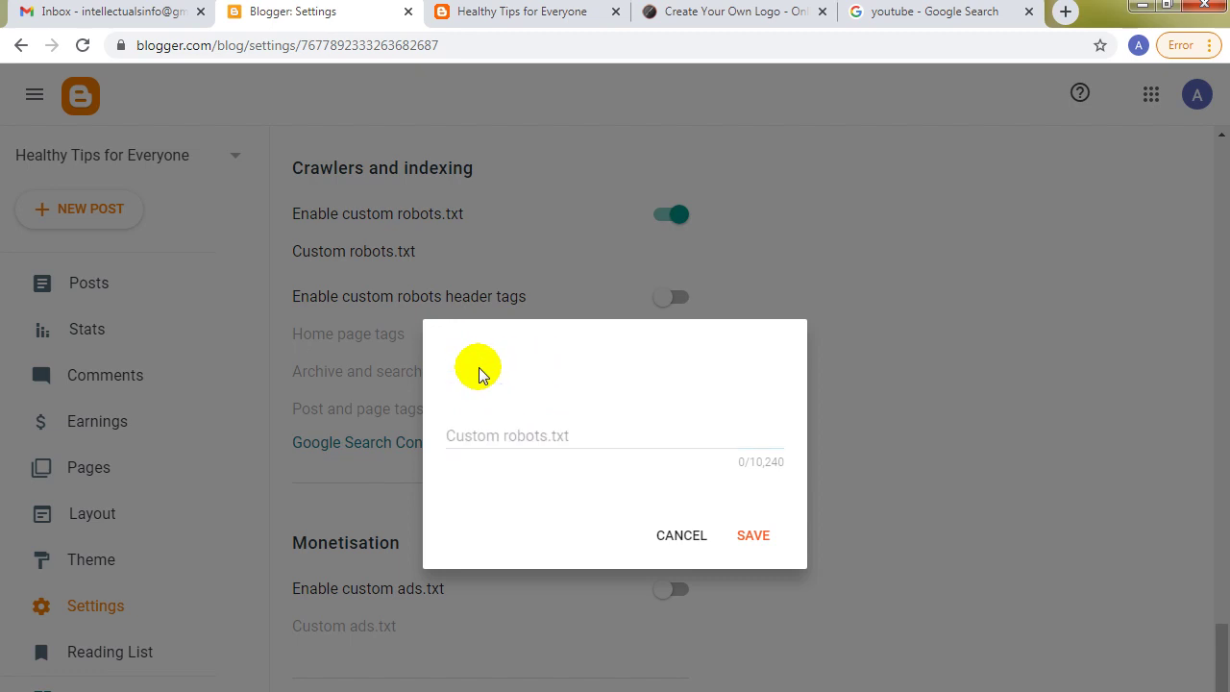
click(492, 431)
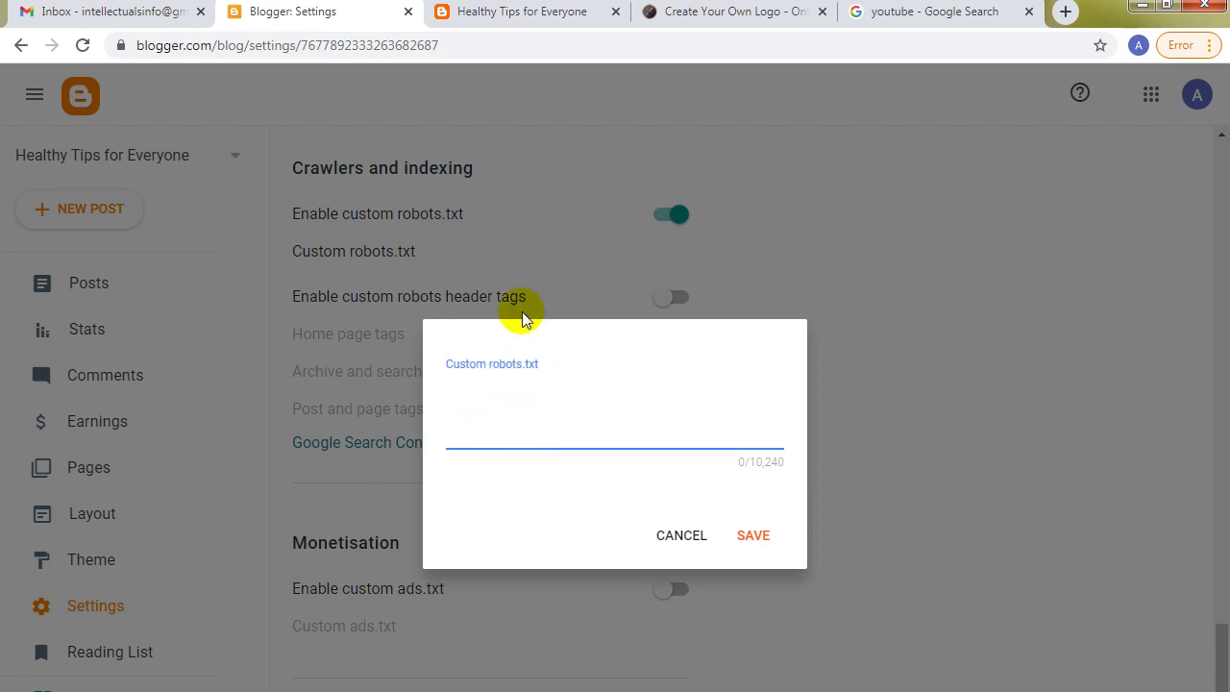
click(774, 12)
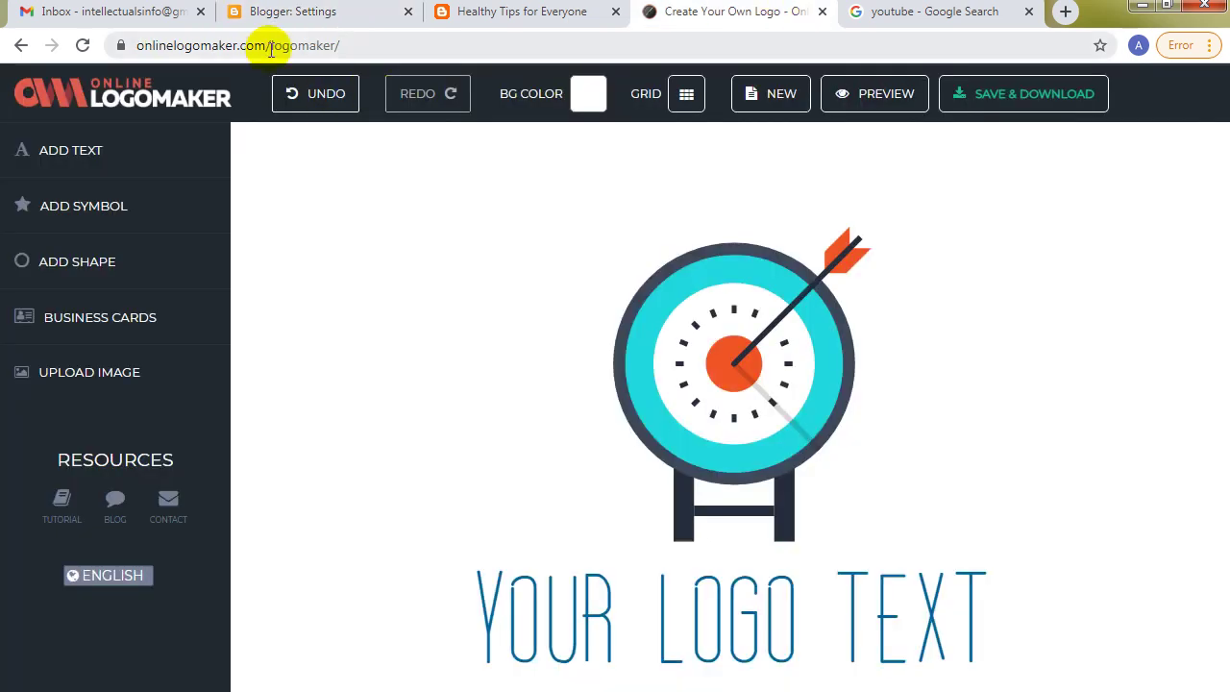
Open onlinelogomaker.com/robots.txt to view a sample robots file.
drag(271, 45, 419, 49)
text(rpop)
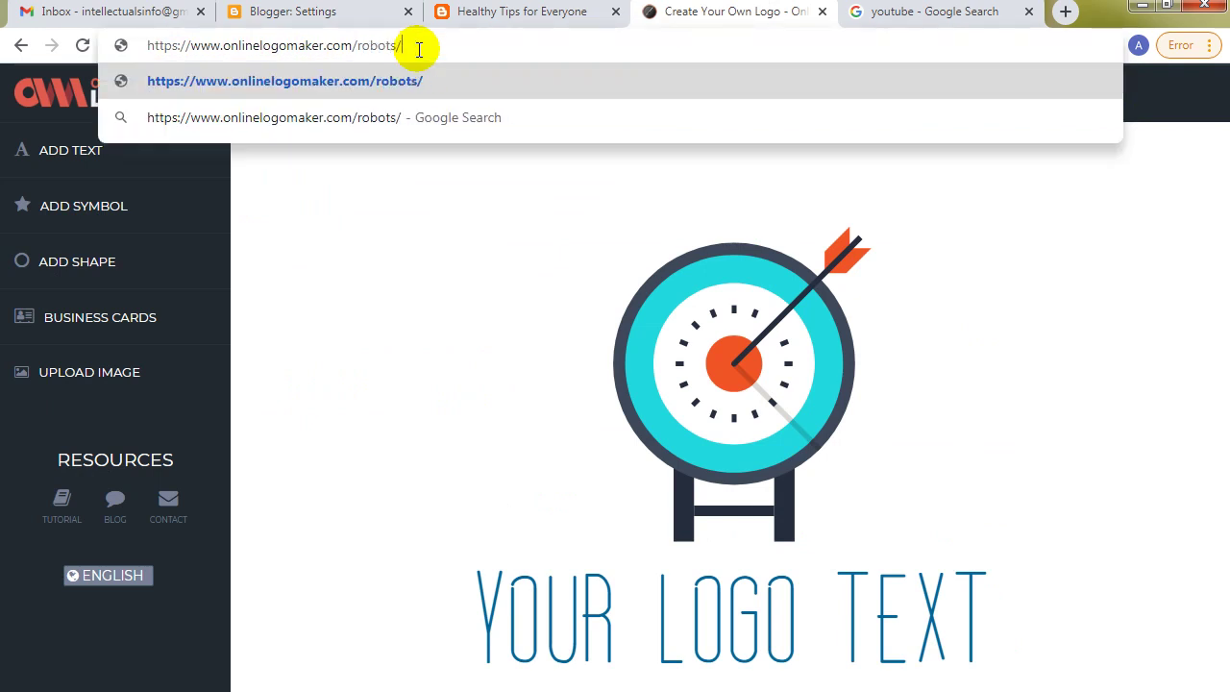
text(ts.tx)
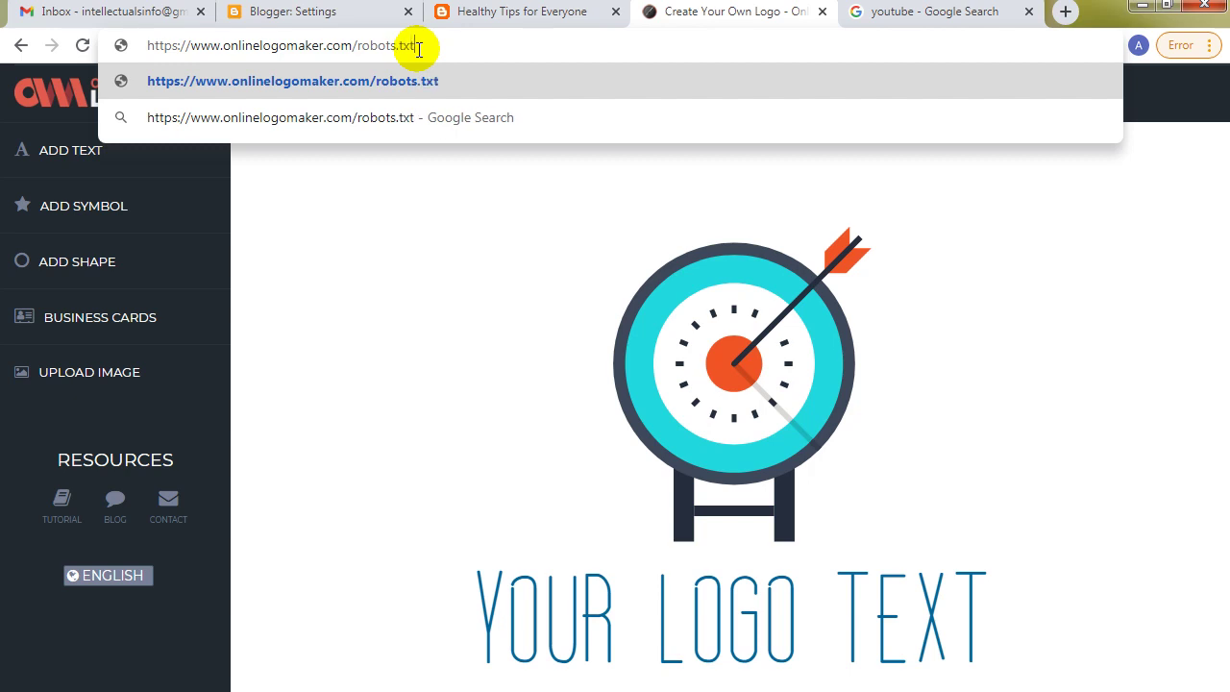
text(t)
key(Return)
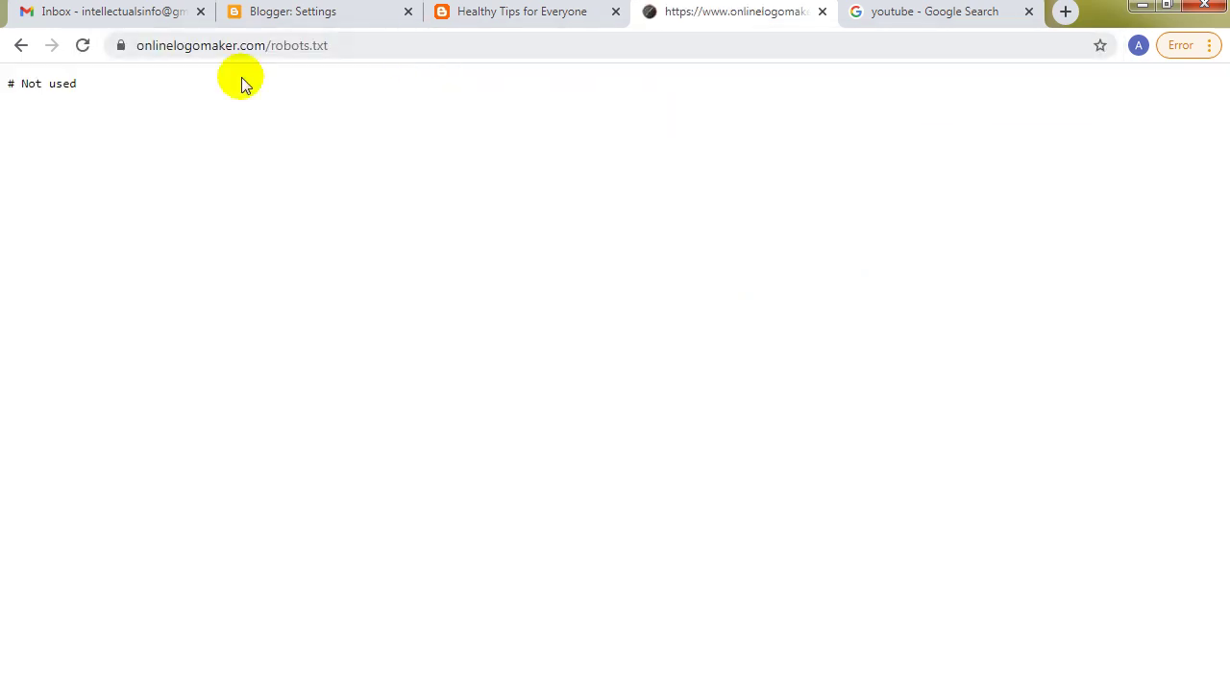
Load templurs.com/robots.txt, copy all its rules, and return to the Blogger settings tab.
key(ctrl+Tab)
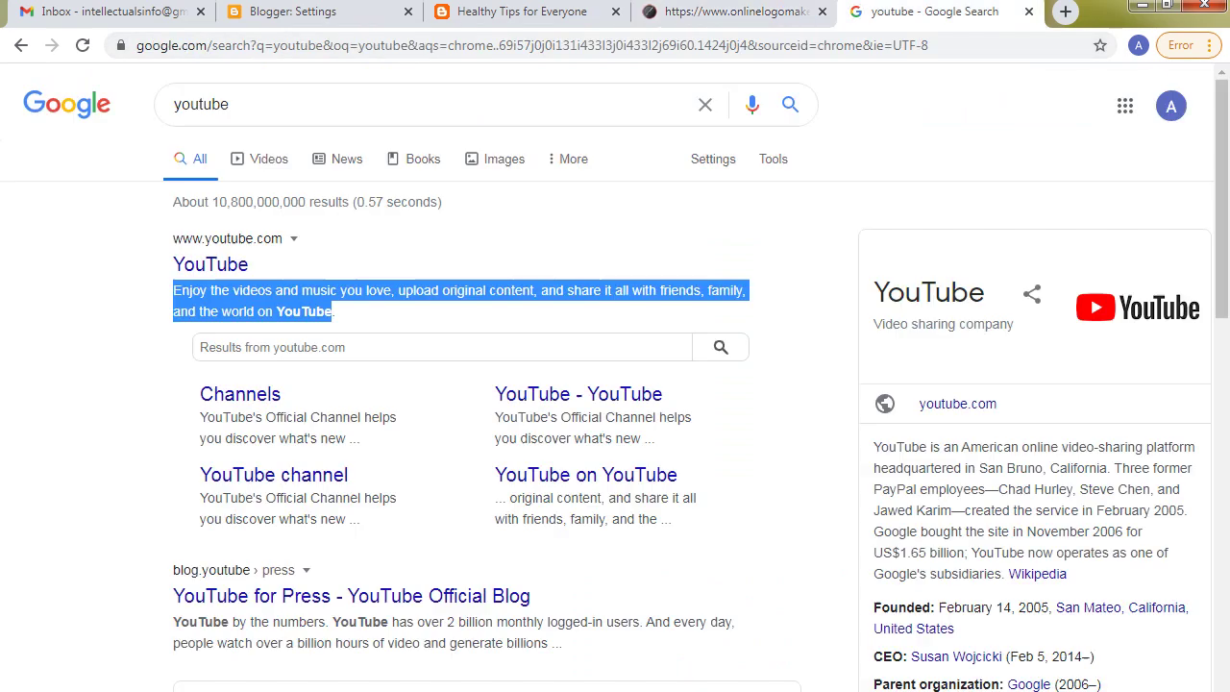
click(678, 46)
text(templ)
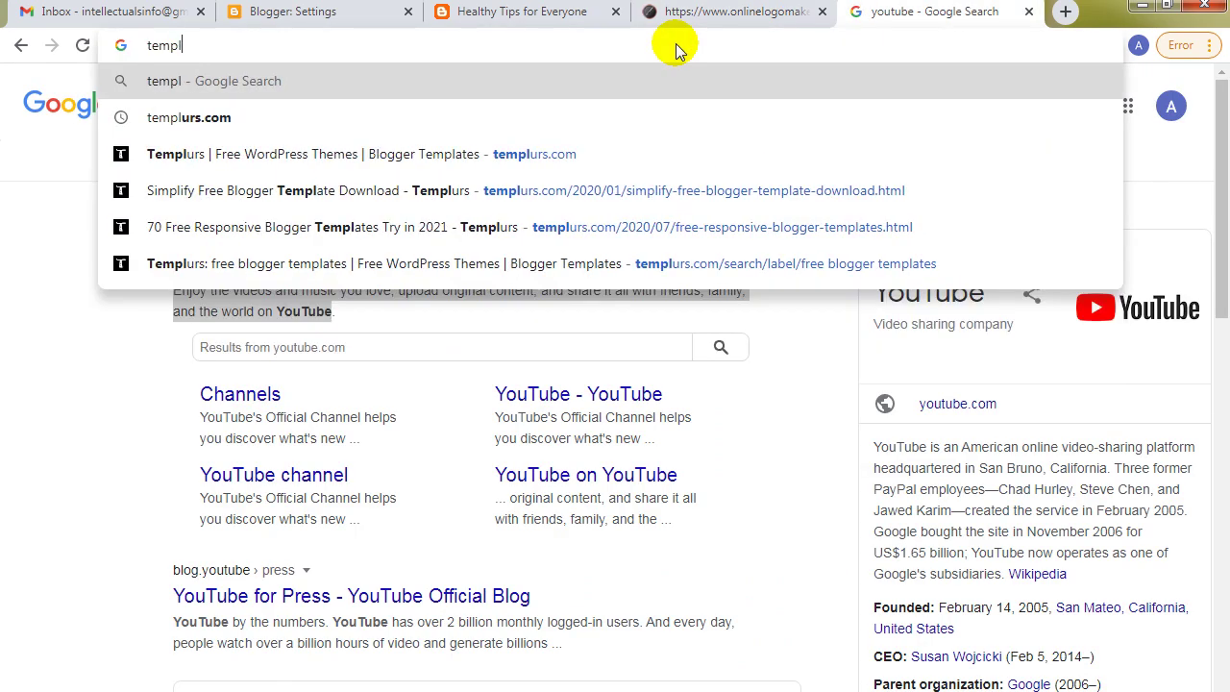
key(Down)
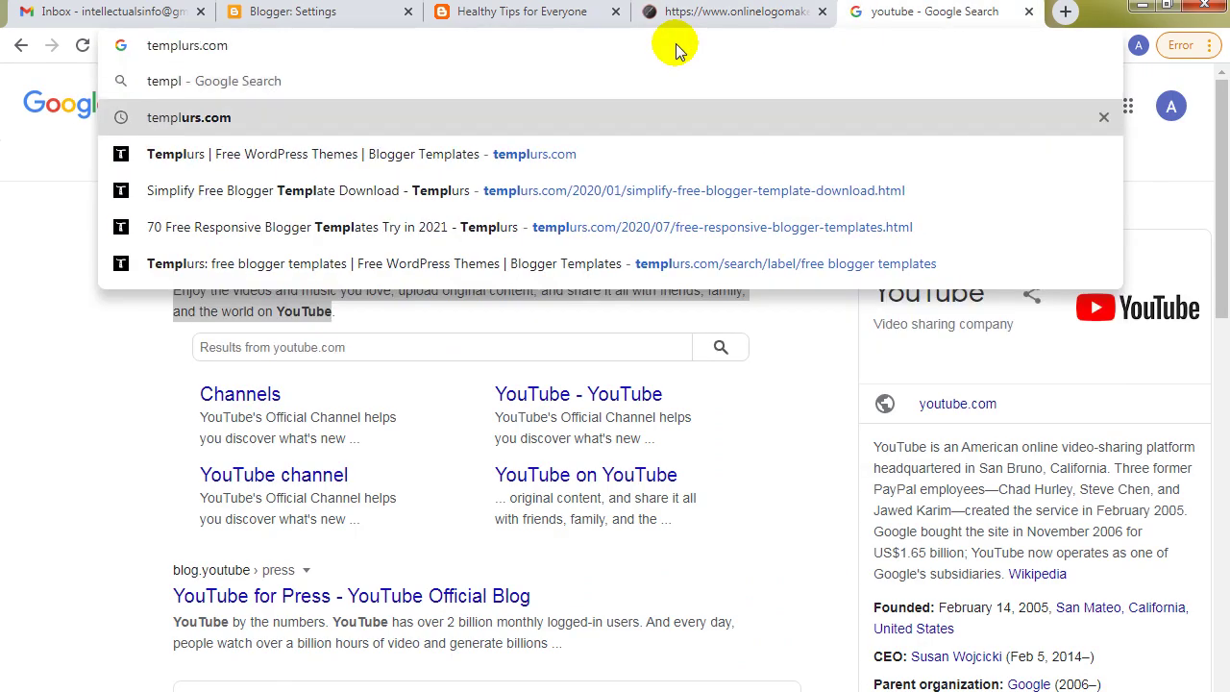
text(/ro)
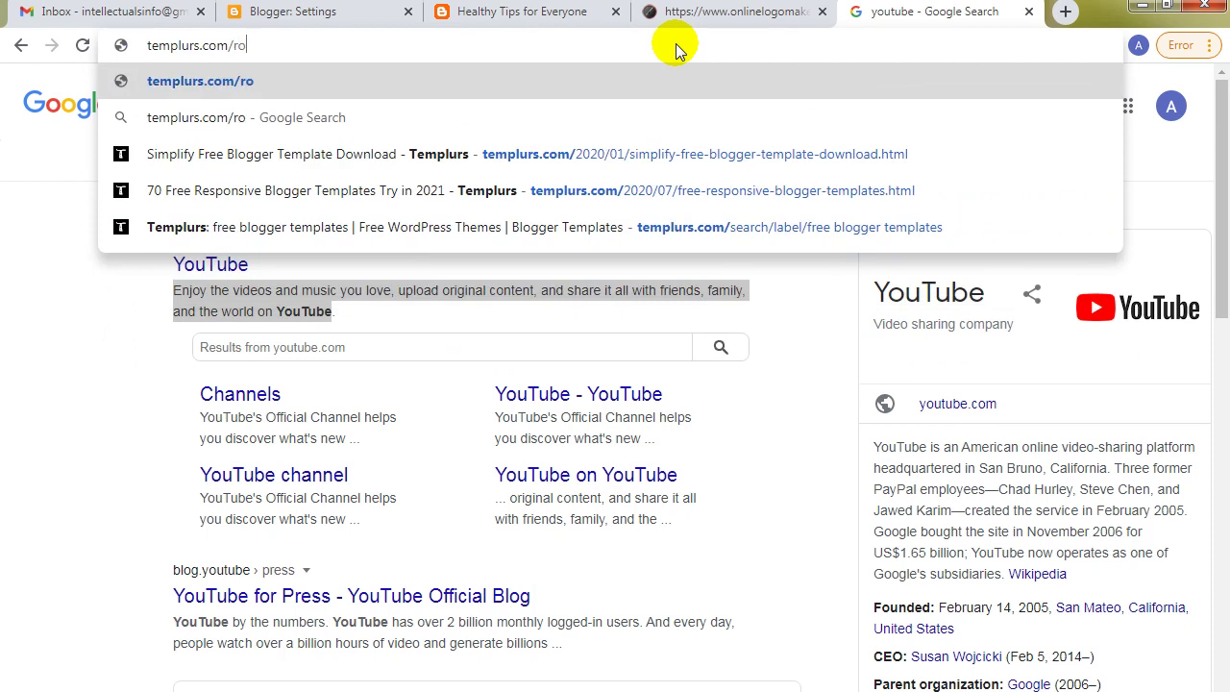
text(bots.tx)
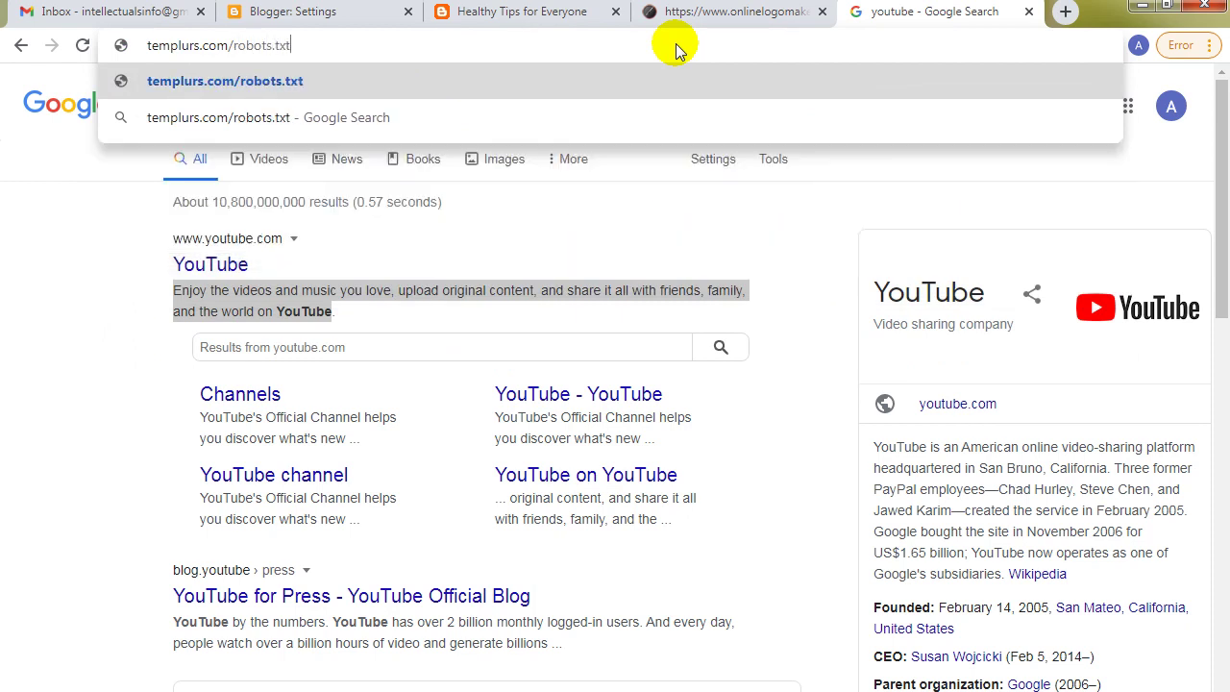
text(t)
key(Return)
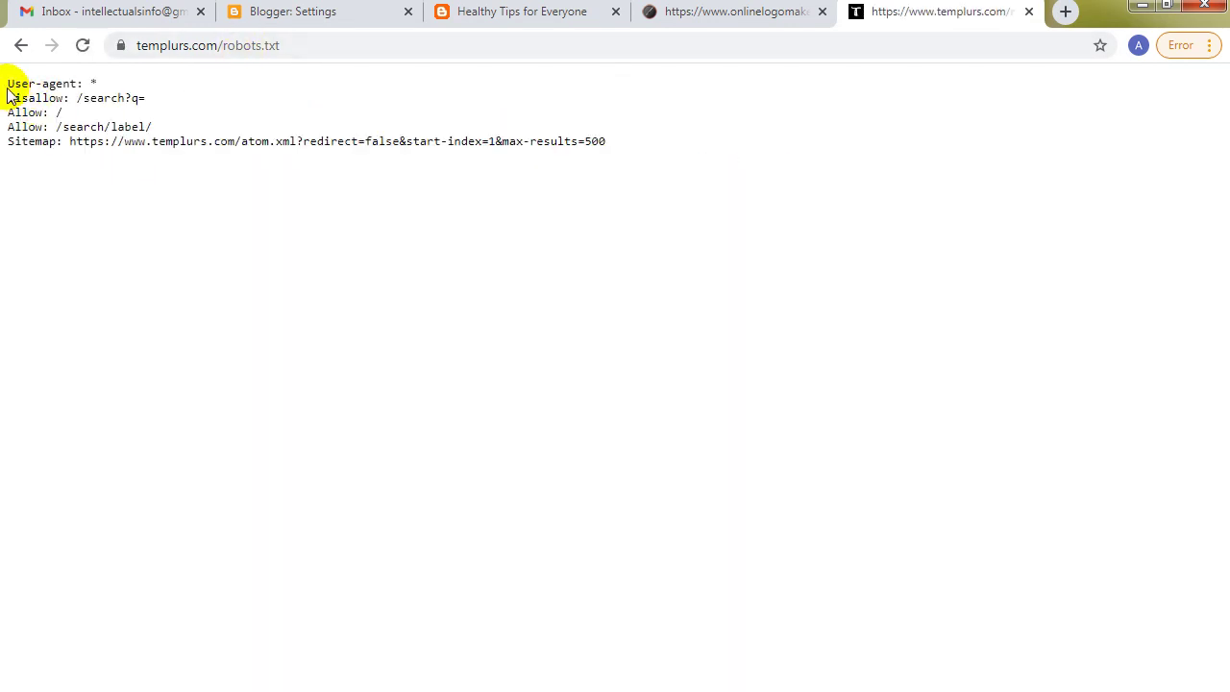
drag(9, 84, 669, 146)
key(ctrl+c)
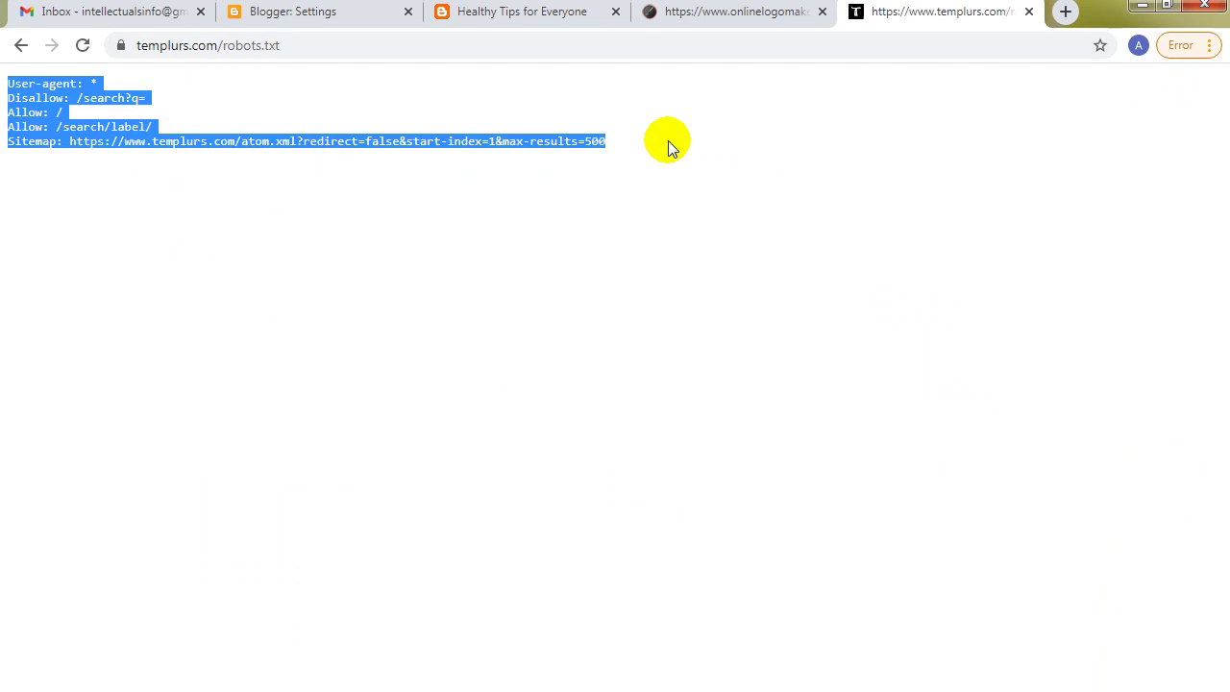
click(522, 12)
click(293, 11)
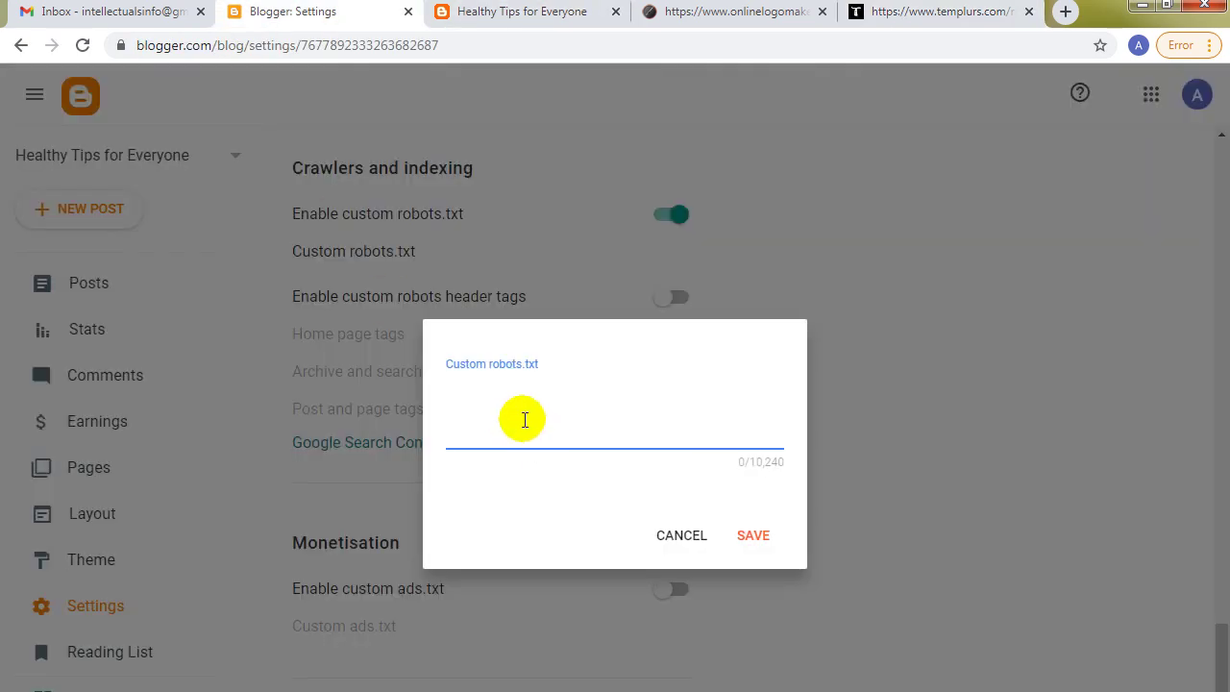
Paste the copied rules, change the Sitemap URL to the blog's own address and atom.xml, and save.
key(ctrl+v)
double_click(548, 459)
key(ctrl+Tab)
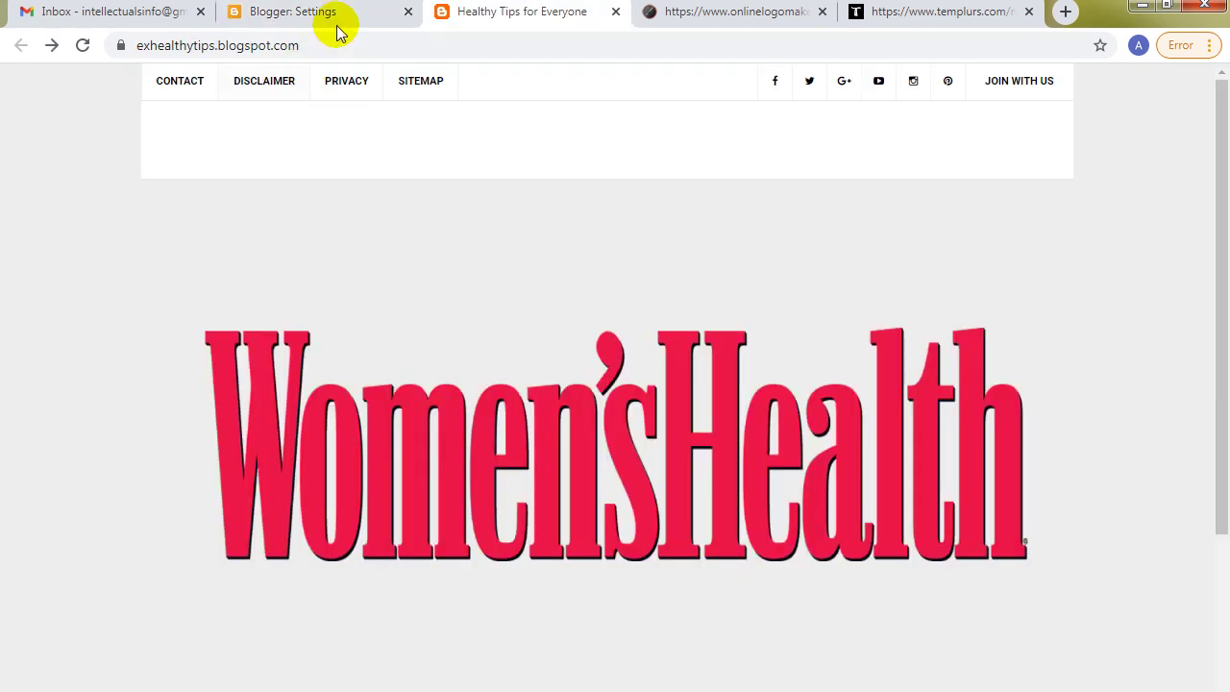
click(365, 46)
key(ctrl+c)
key(ctrl+shift+Tab)
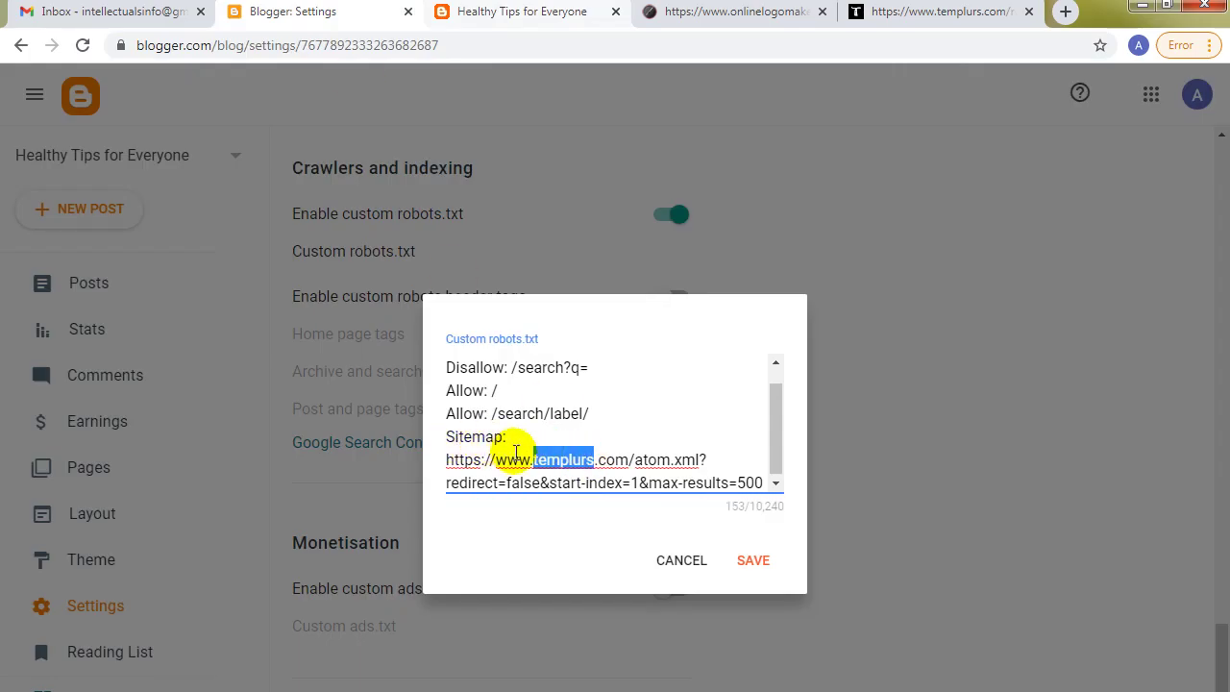
click(521, 455)
drag(448, 460, 631, 457)
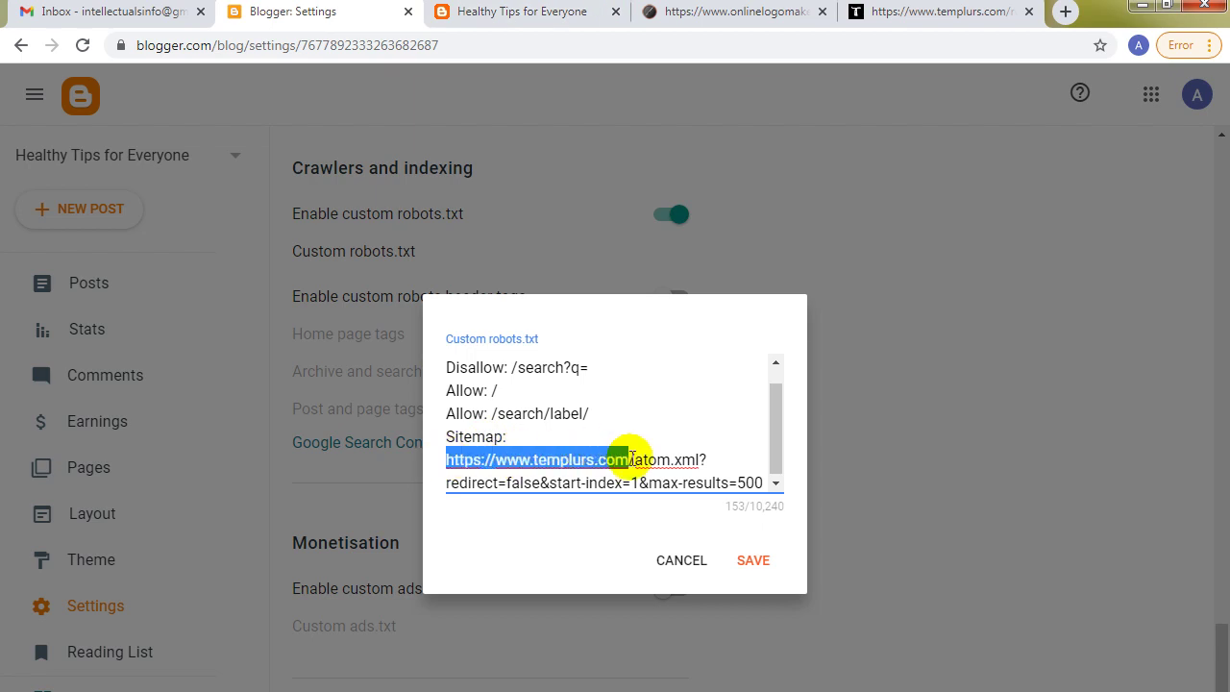
key(ctrl+v)
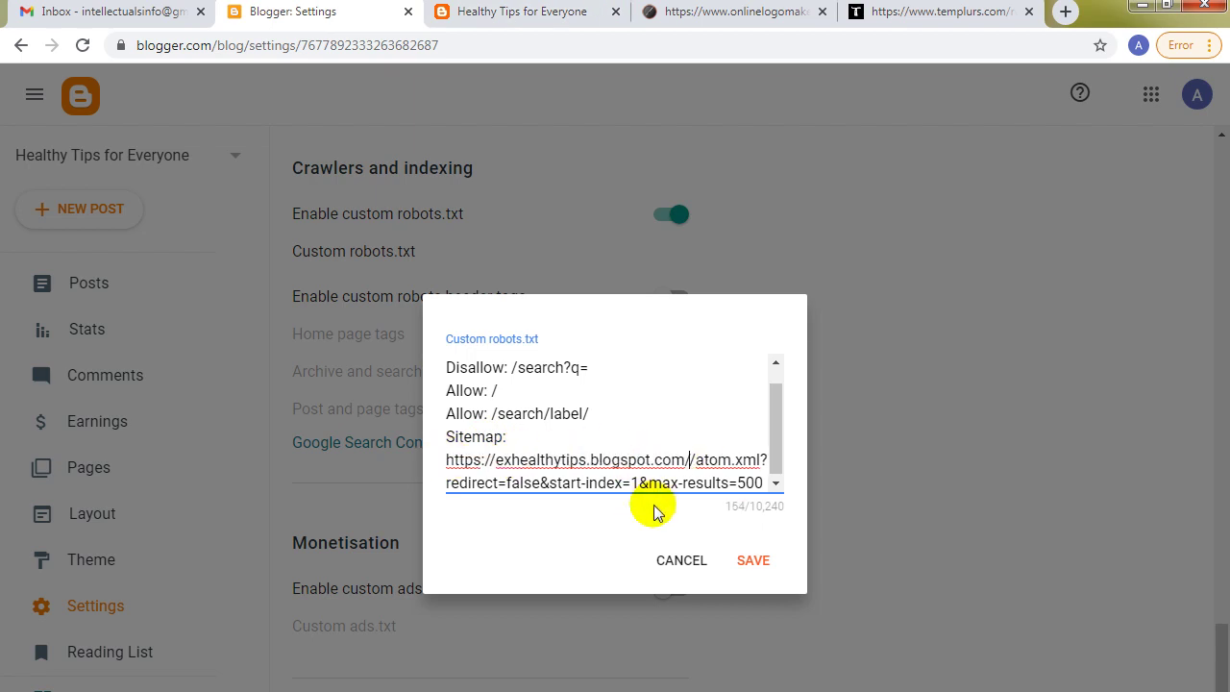
key(BackSpace)
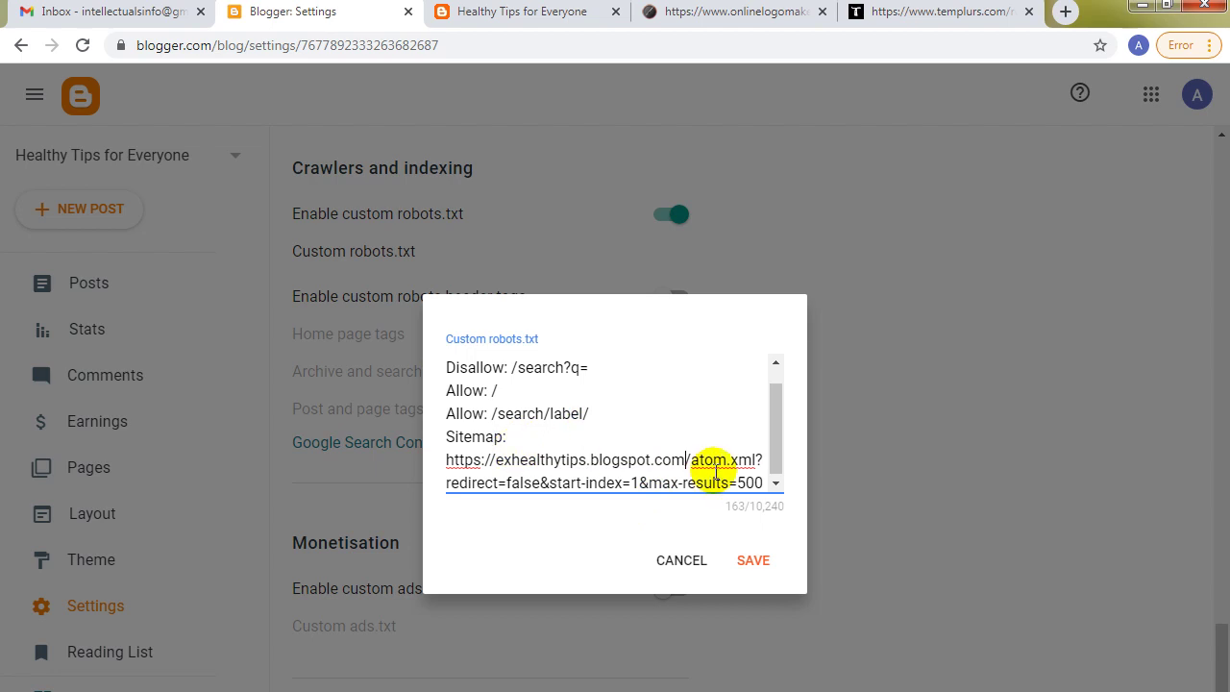
scroll(775, 472, down, 1)
click(753, 561)
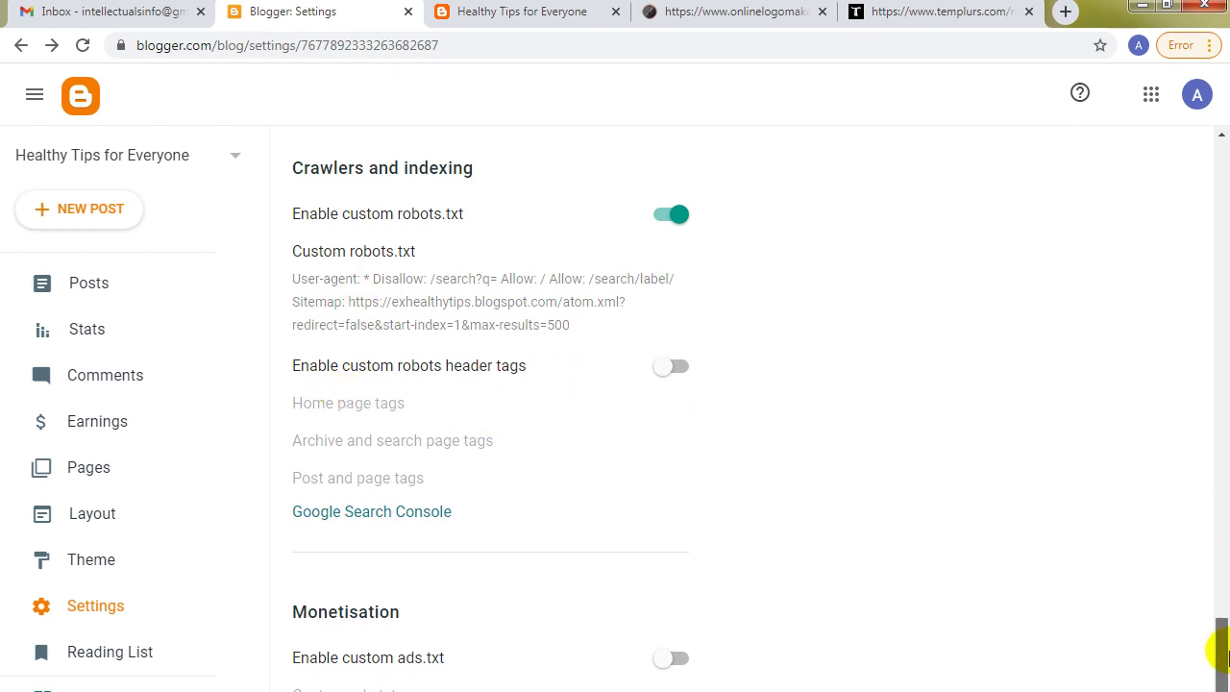
Enable custom robots header tags and save noindex for archive and search pages.
scroll(1220, 656, down, 2)
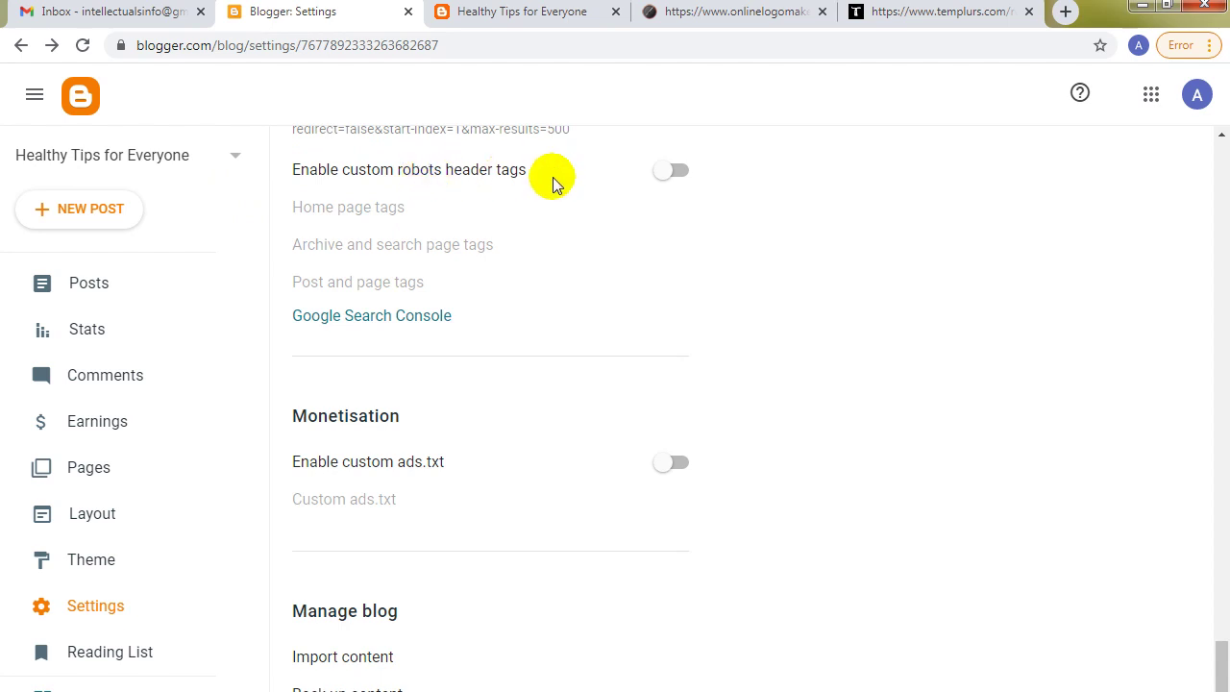
click(678, 169)
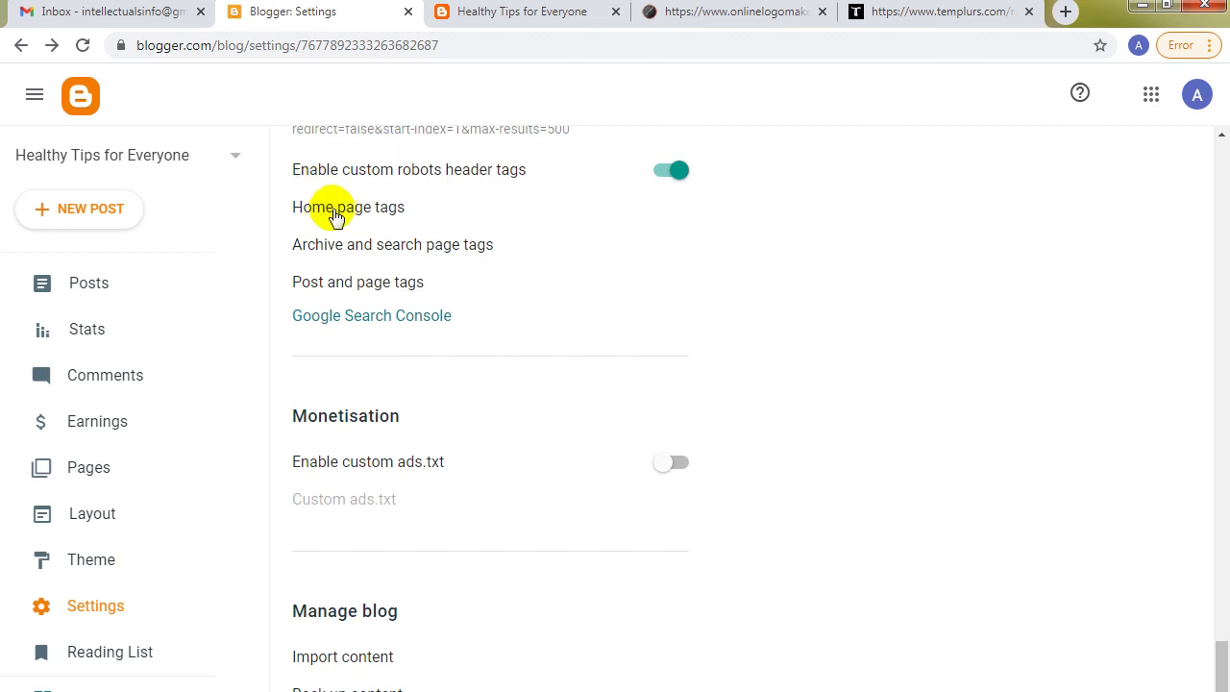
click(424, 250)
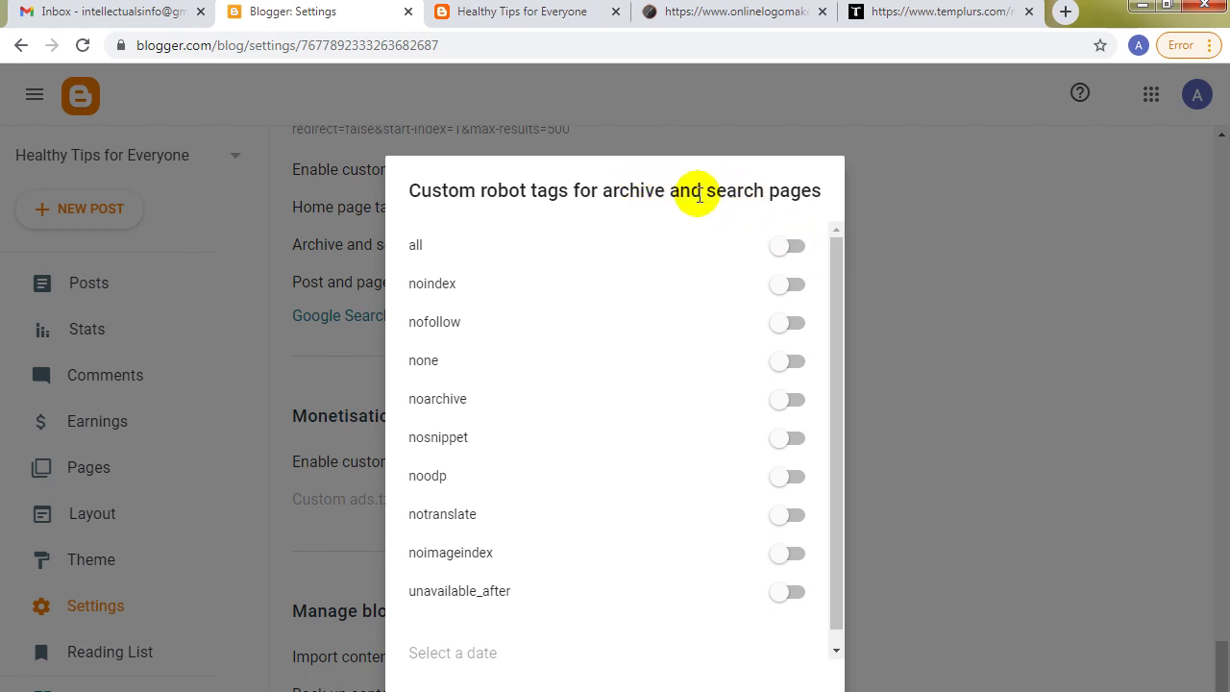
click(796, 290)
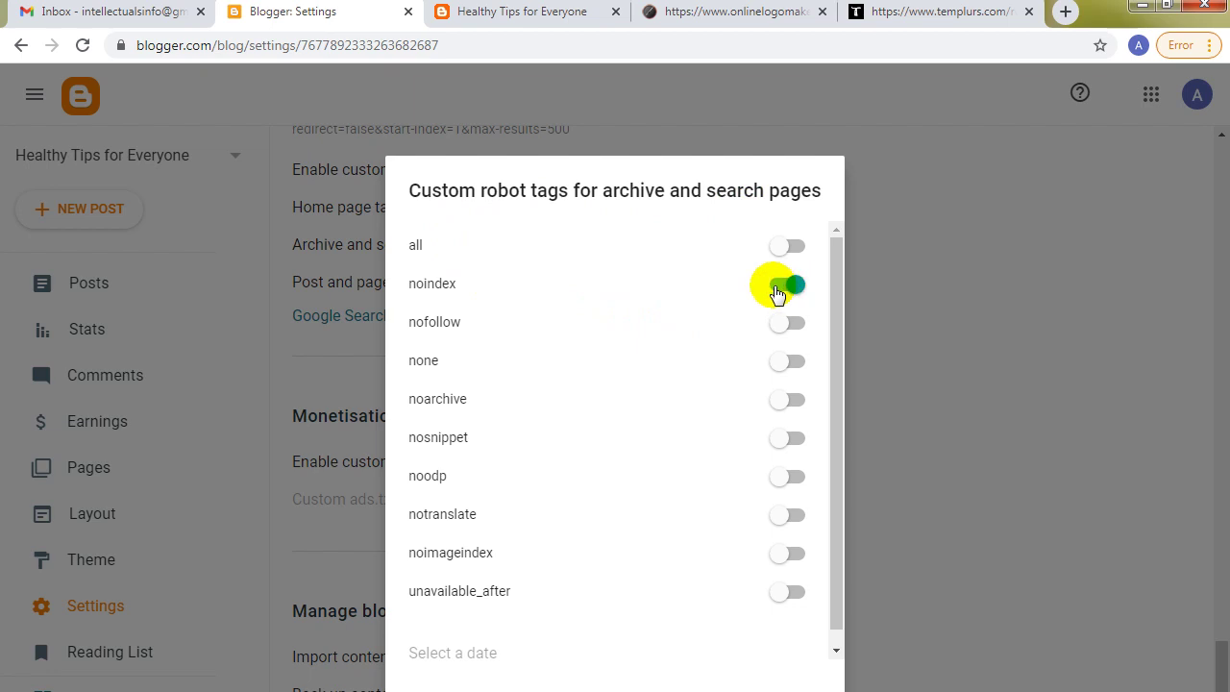
scroll(836, 348, down, 1)
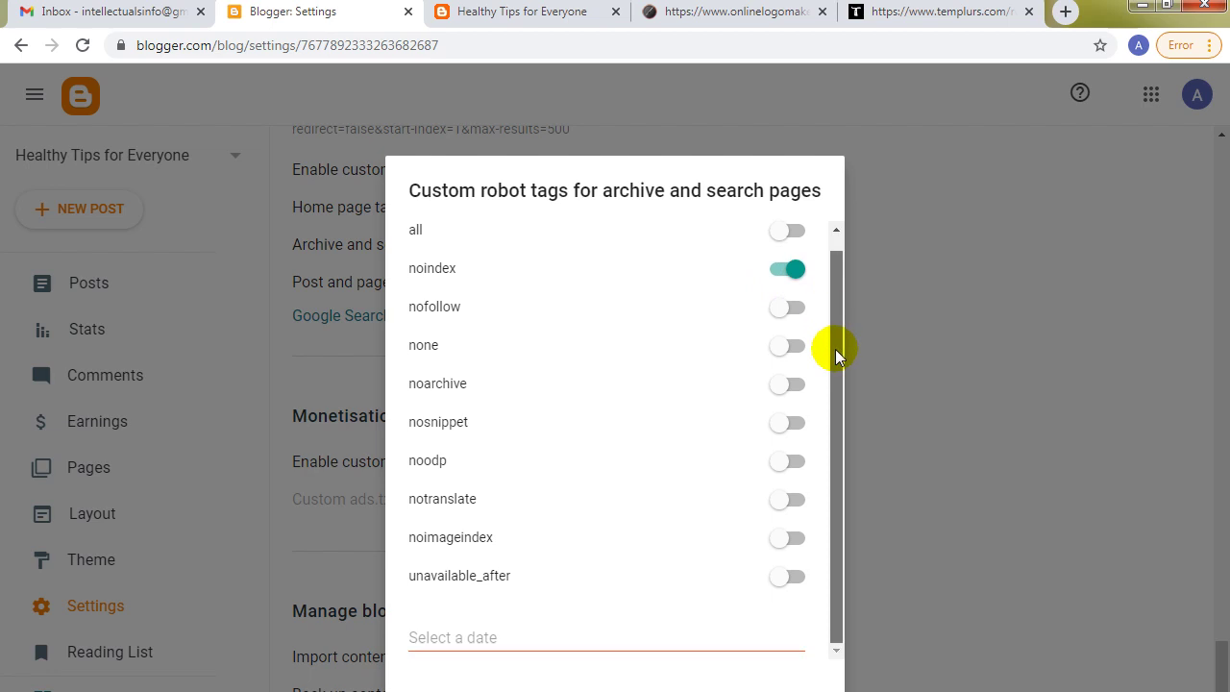
scroll(829, 322, up, 1)
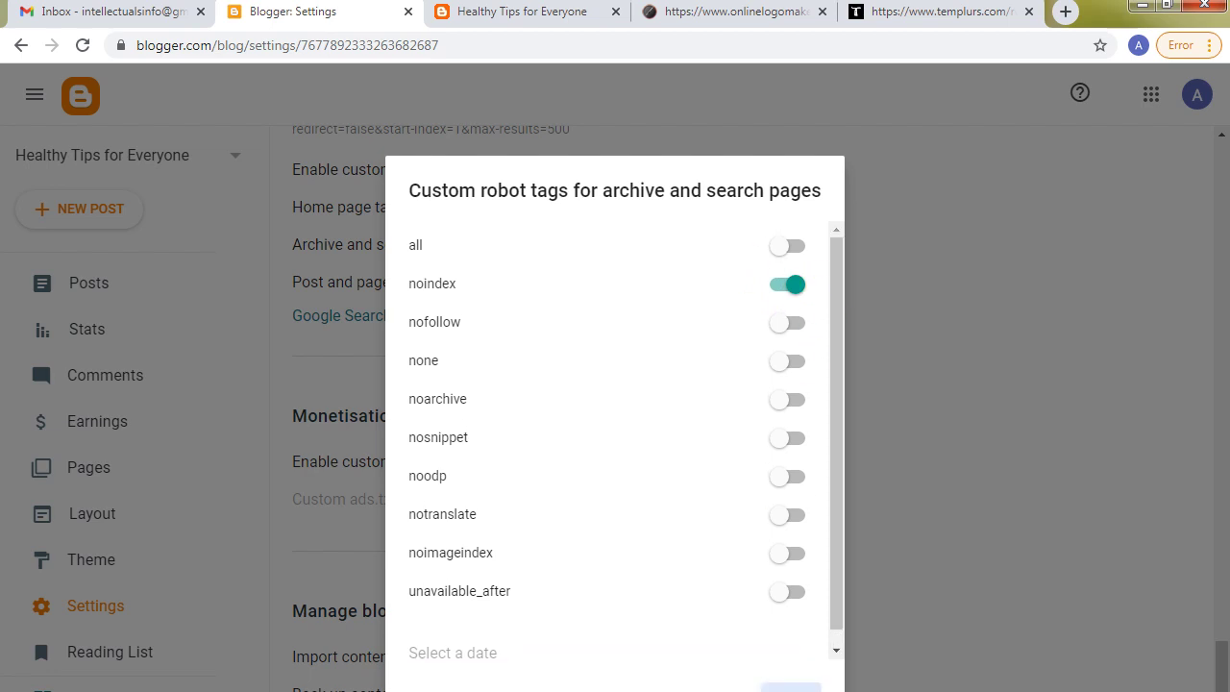
click(721, 677)
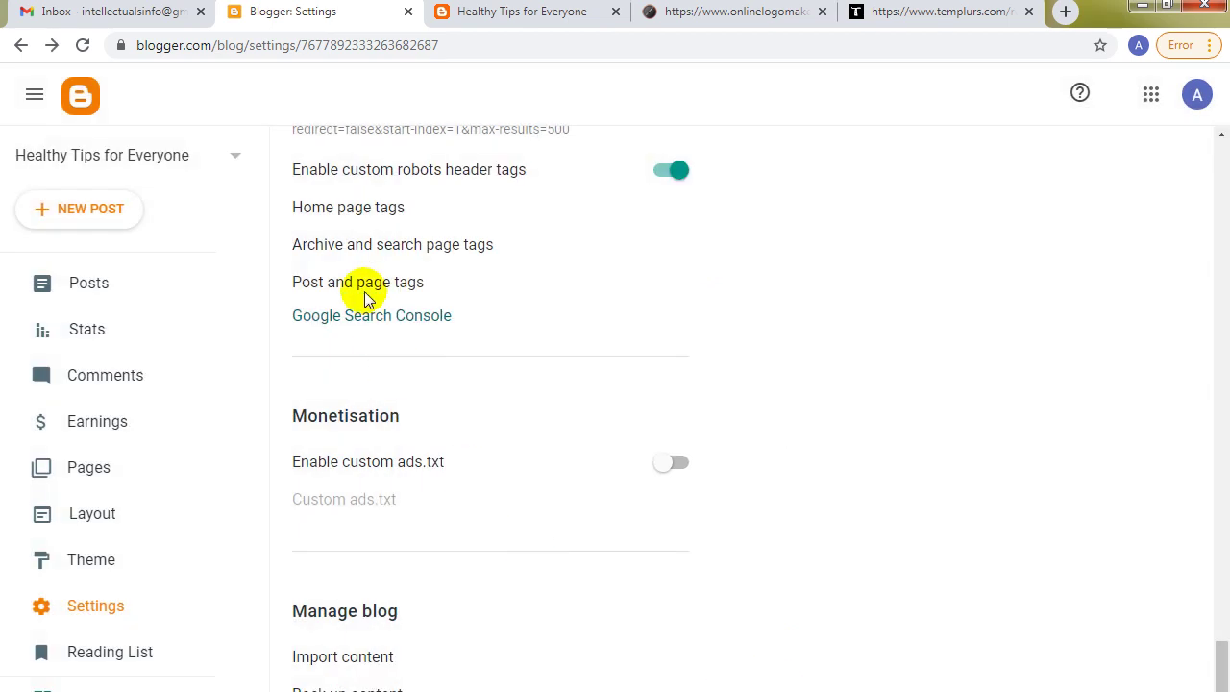
Set the home page tags to 'all' and the post and page tags to 'all' and 'noodp'.
click(347, 212)
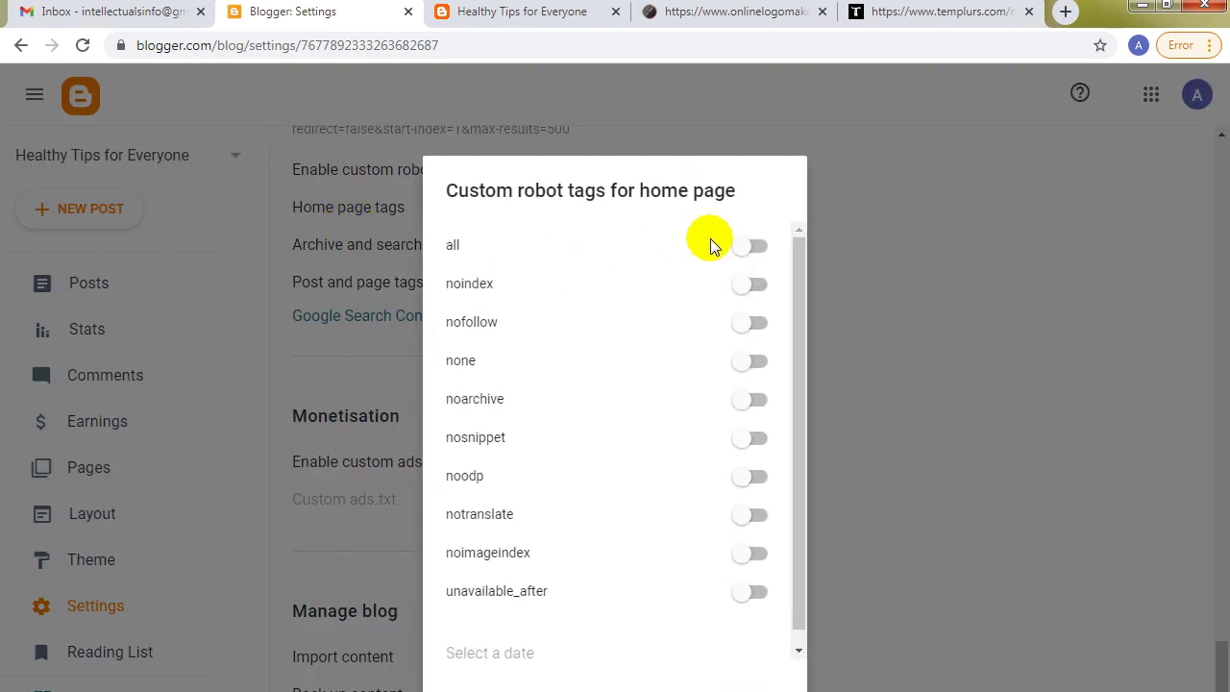
click(758, 250)
click(740, 675)
click(369, 281)
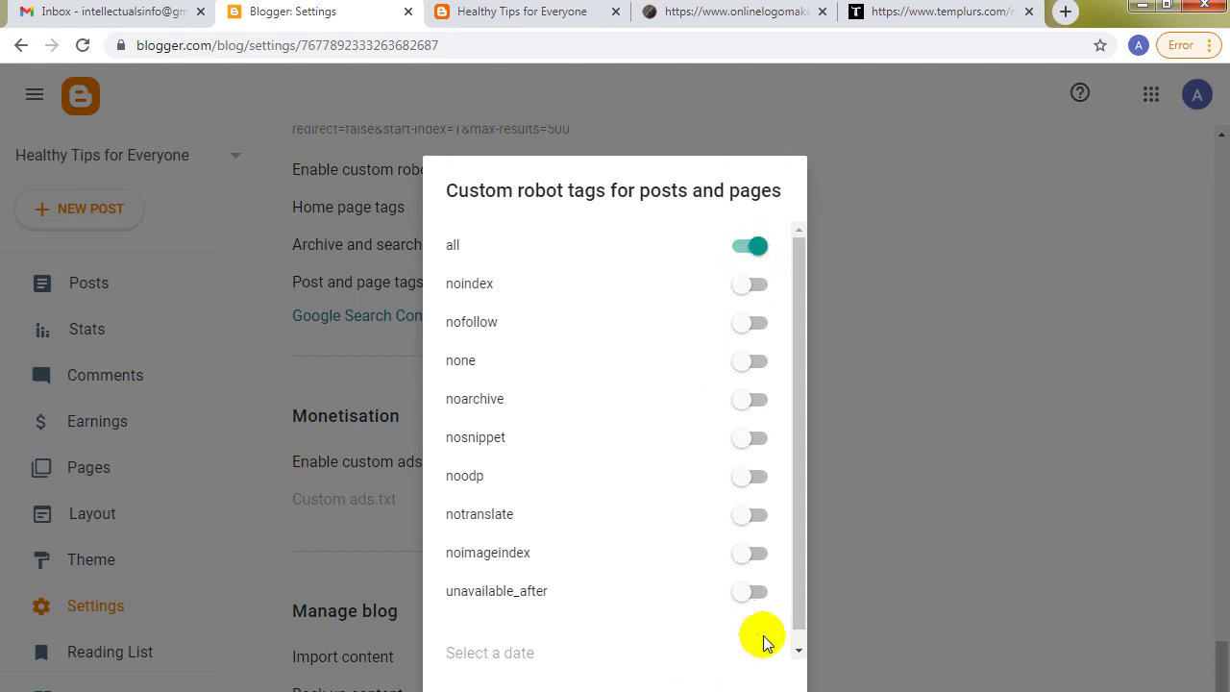
click(758, 485)
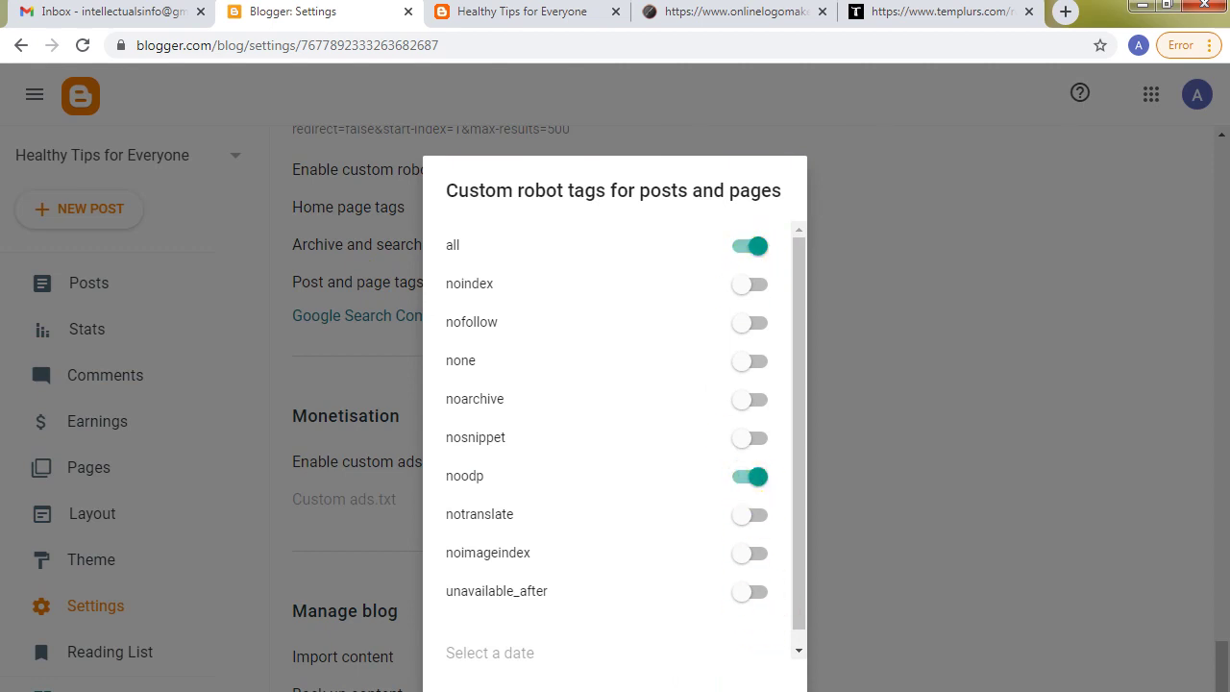
click(359, 242)
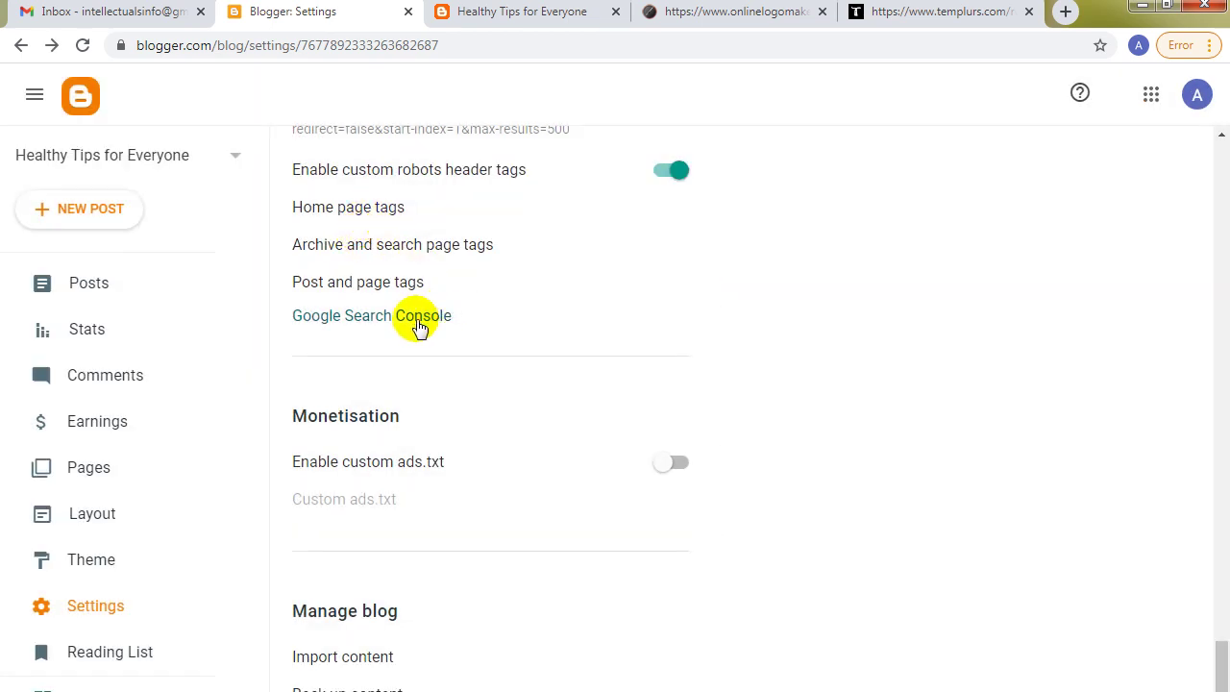
Set Allow blog feed to Short and save.
drag(1218, 668, 1221, 691)
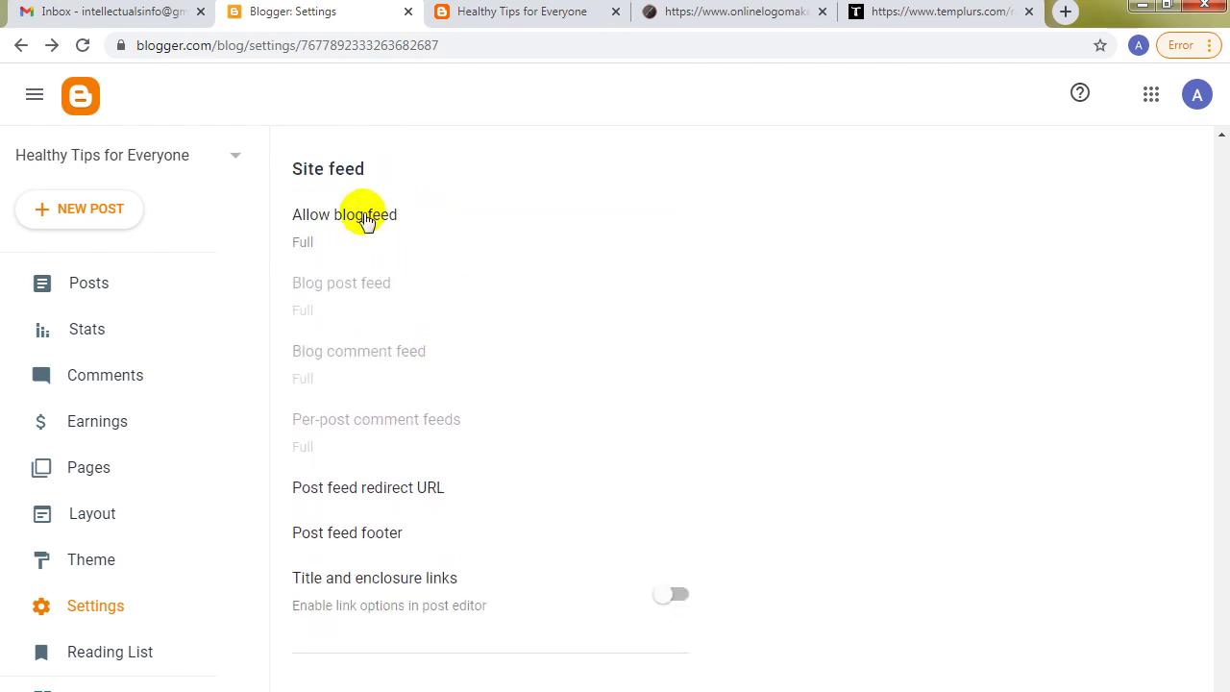
click(348, 223)
click(455, 438)
click(772, 574)
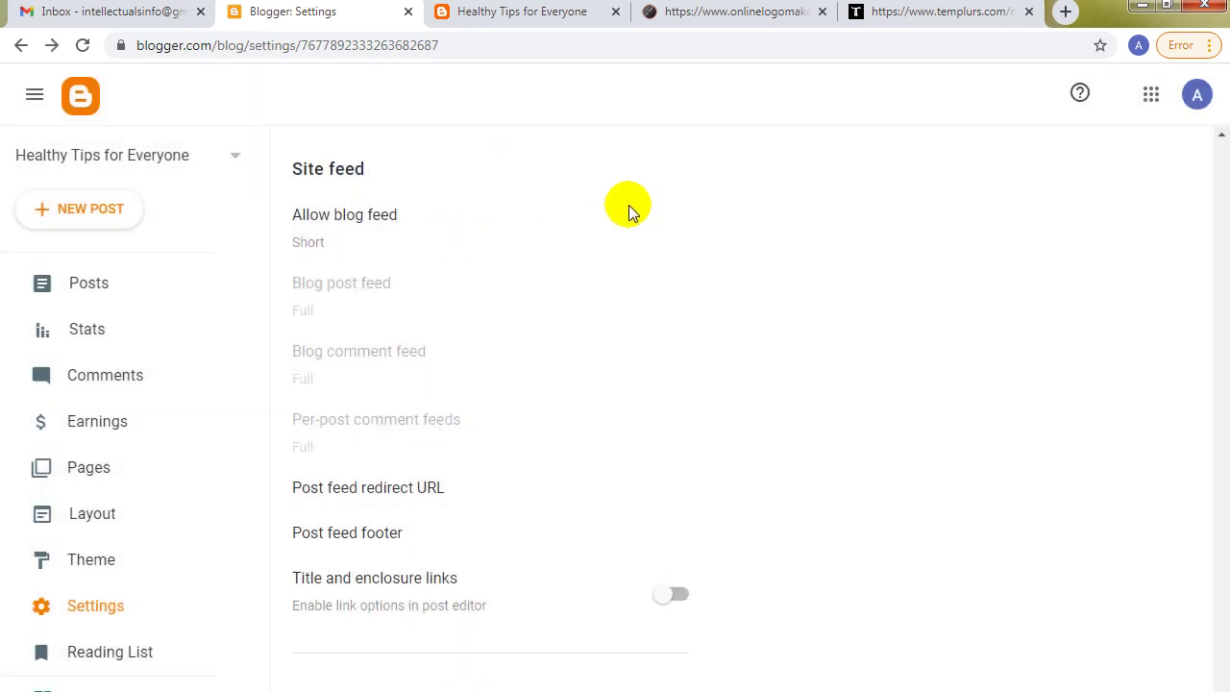
Glance at the robots.txt tab, then return to Blogger and open the Posts page.
click(734, 12)
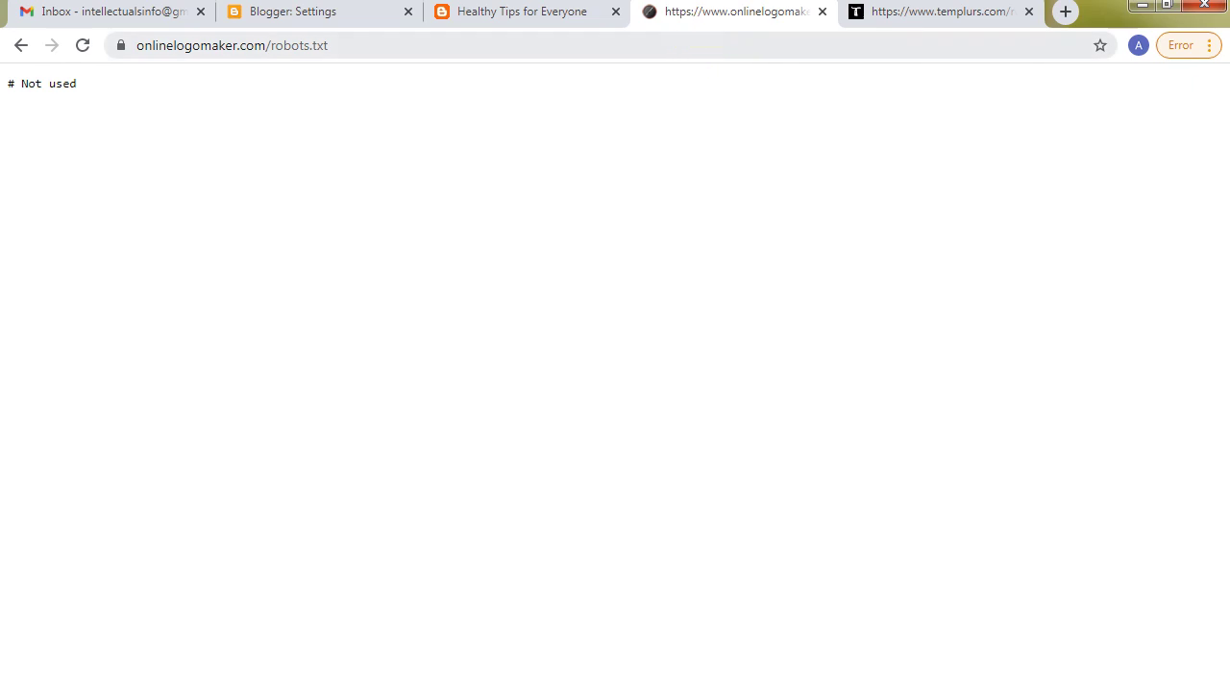
key(ctrl+shift+Tab)
key(ctrl+shift+Tab)
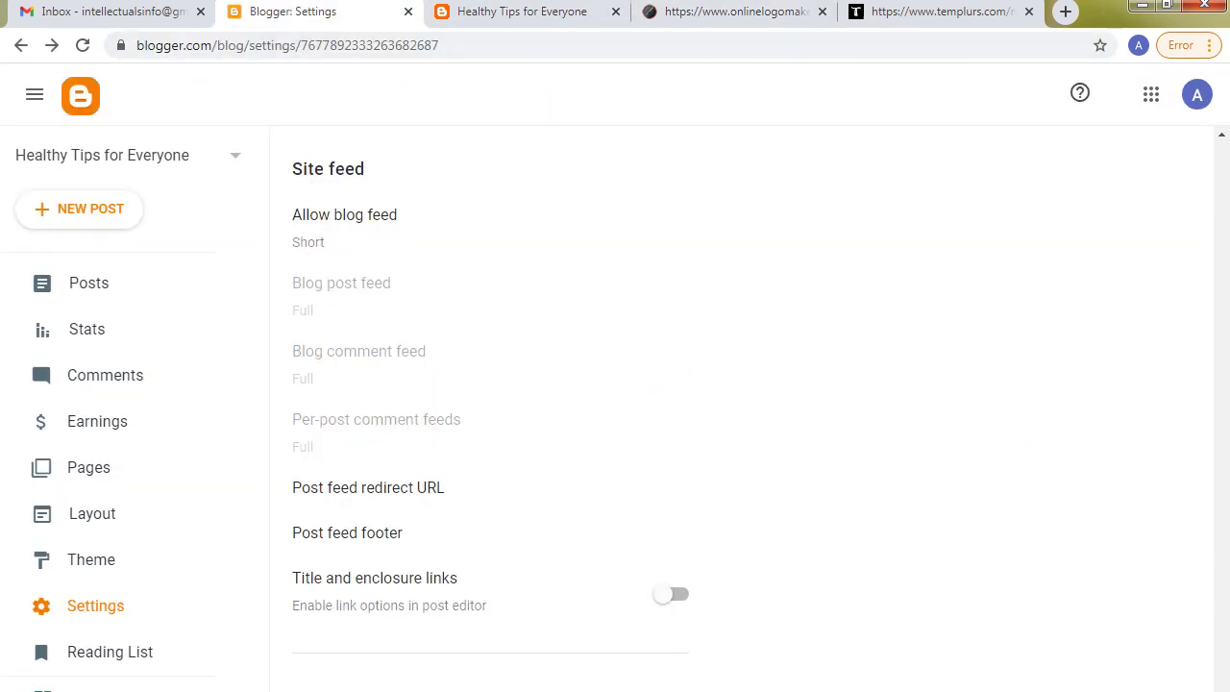
scroll(615, 404, down, 1)
drag(1219, 624, 1219, 168)
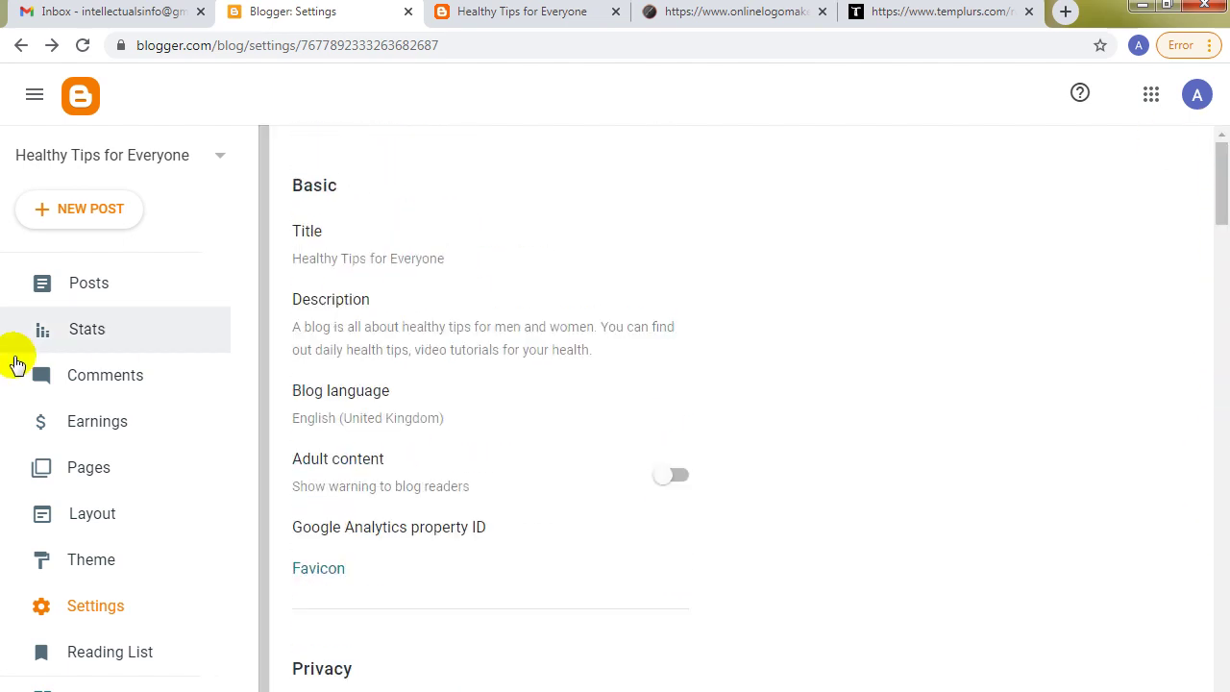
click(107, 290)
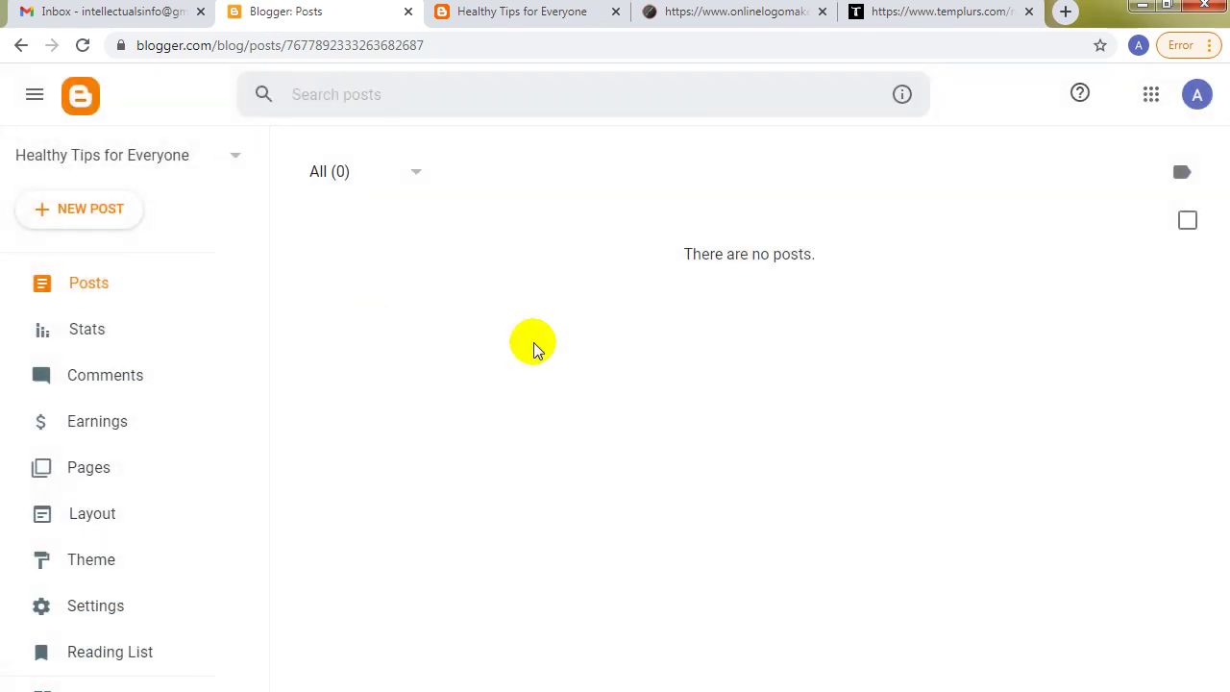
In the Notepad outline, move the Step6 line out of PART 01 so it sits just above Step7.
click(540, 691)
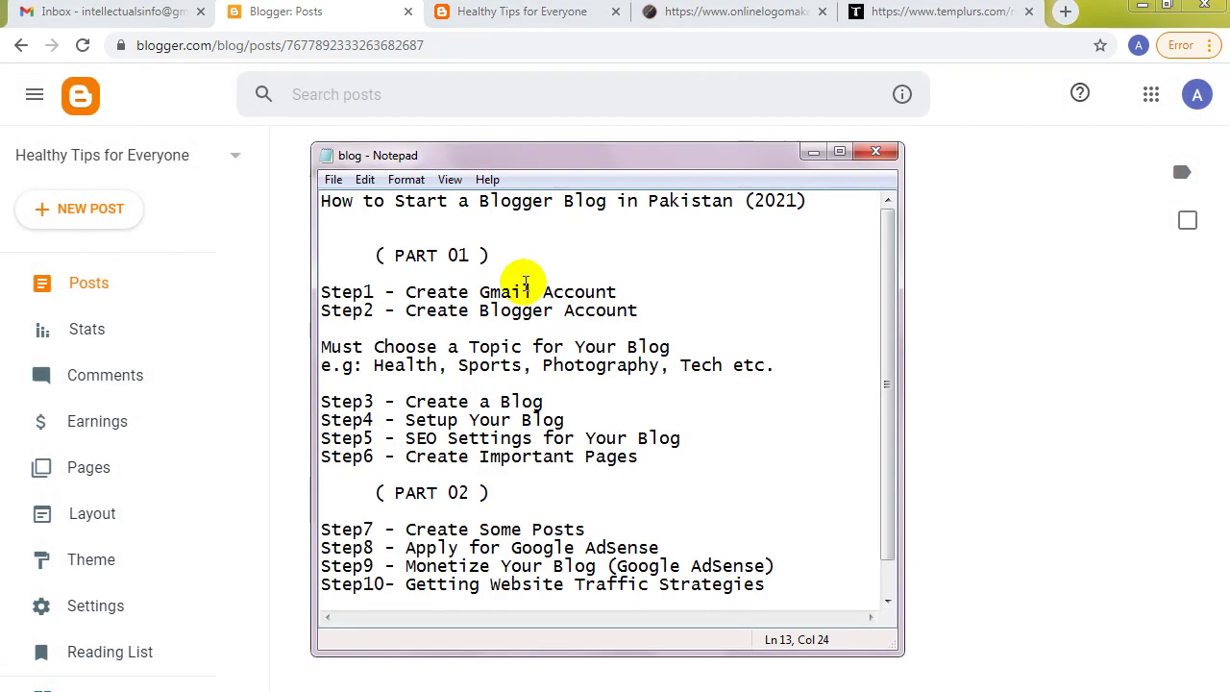
drag(416, 457, 625, 473)
click(634, 458)
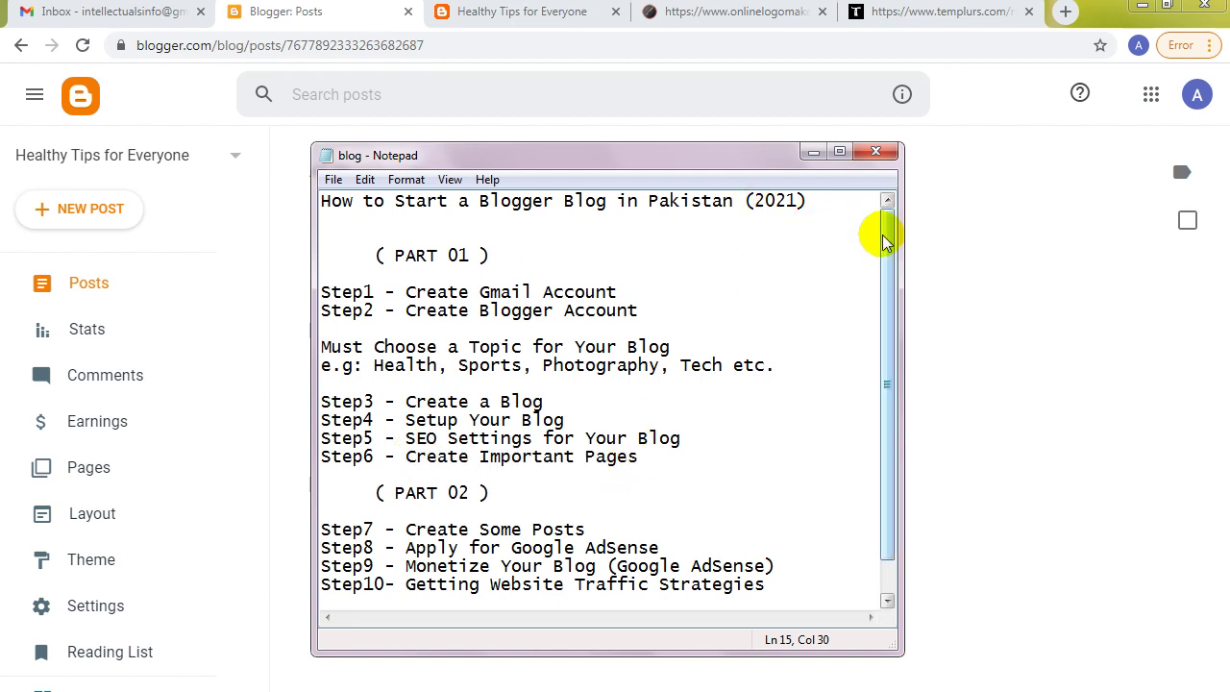
drag(885, 243, 885, 252)
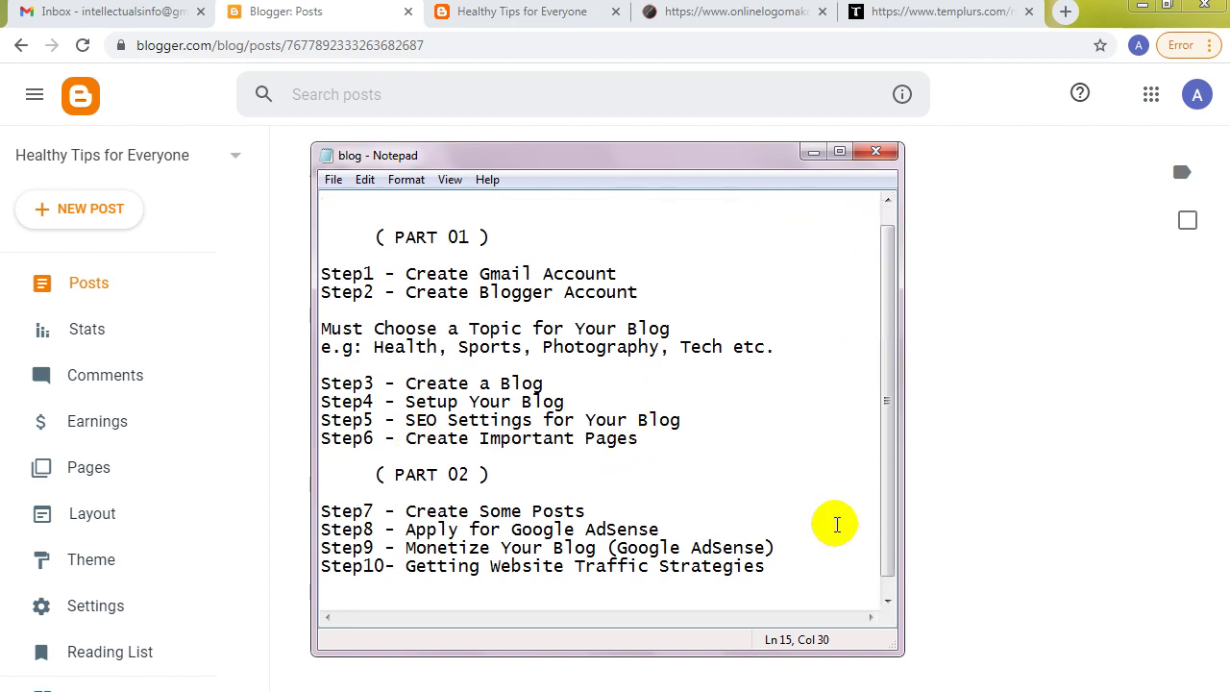
drag(765, 567, 490, 512)
drag(637, 438, 320, 438)
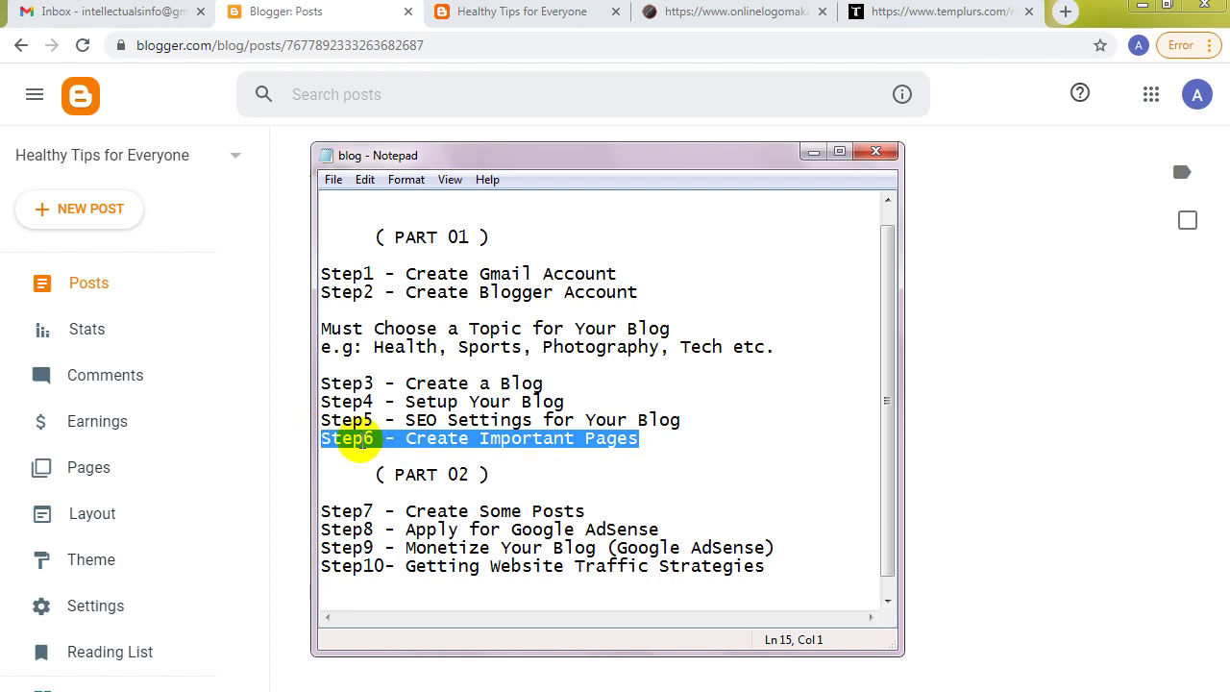
right_click(362, 443)
click(402, 482)
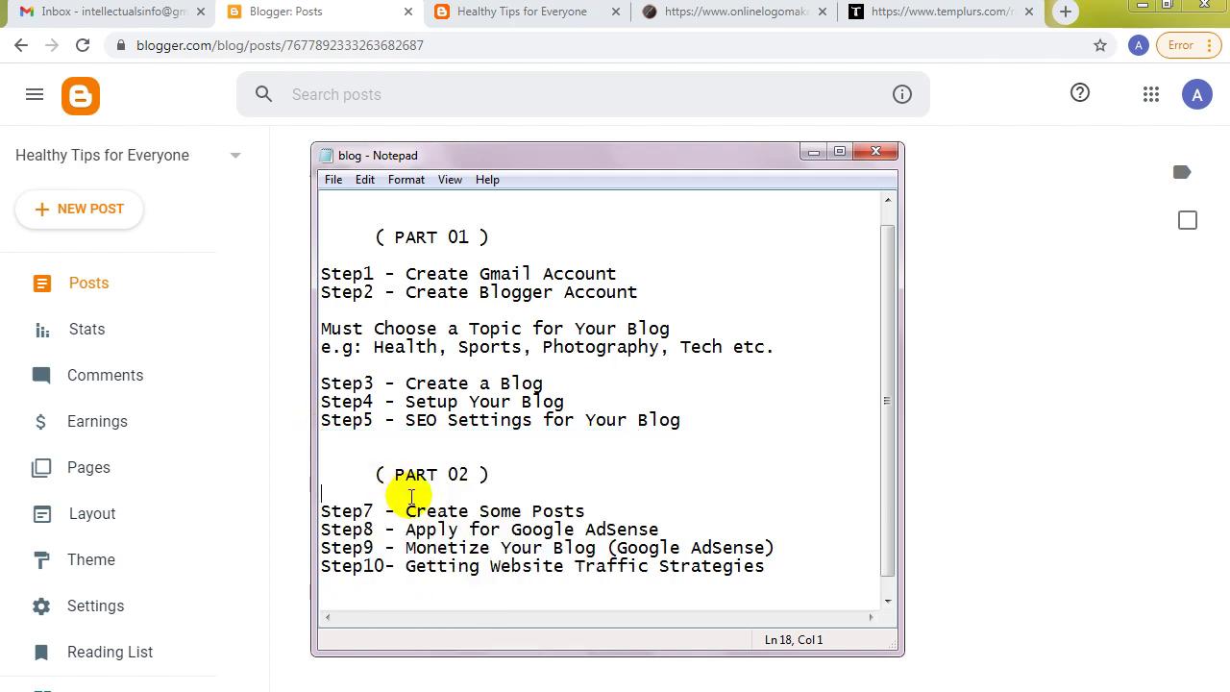
key(Return)
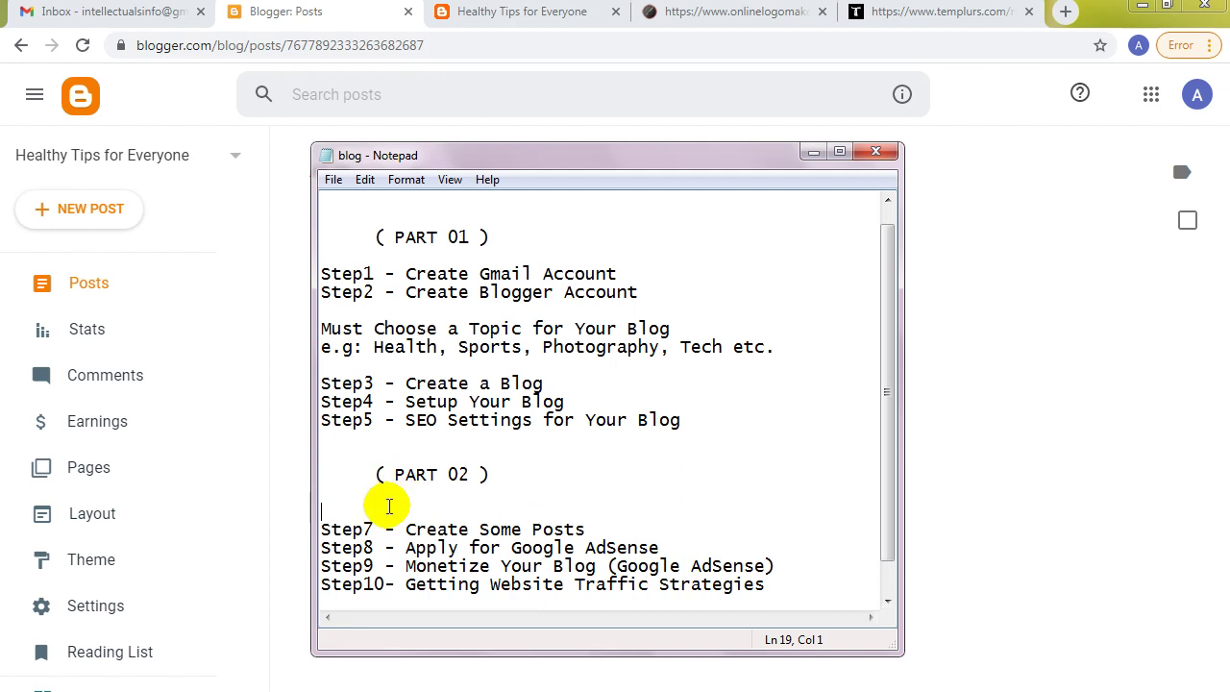
right_click(388, 514)
click(422, 591)
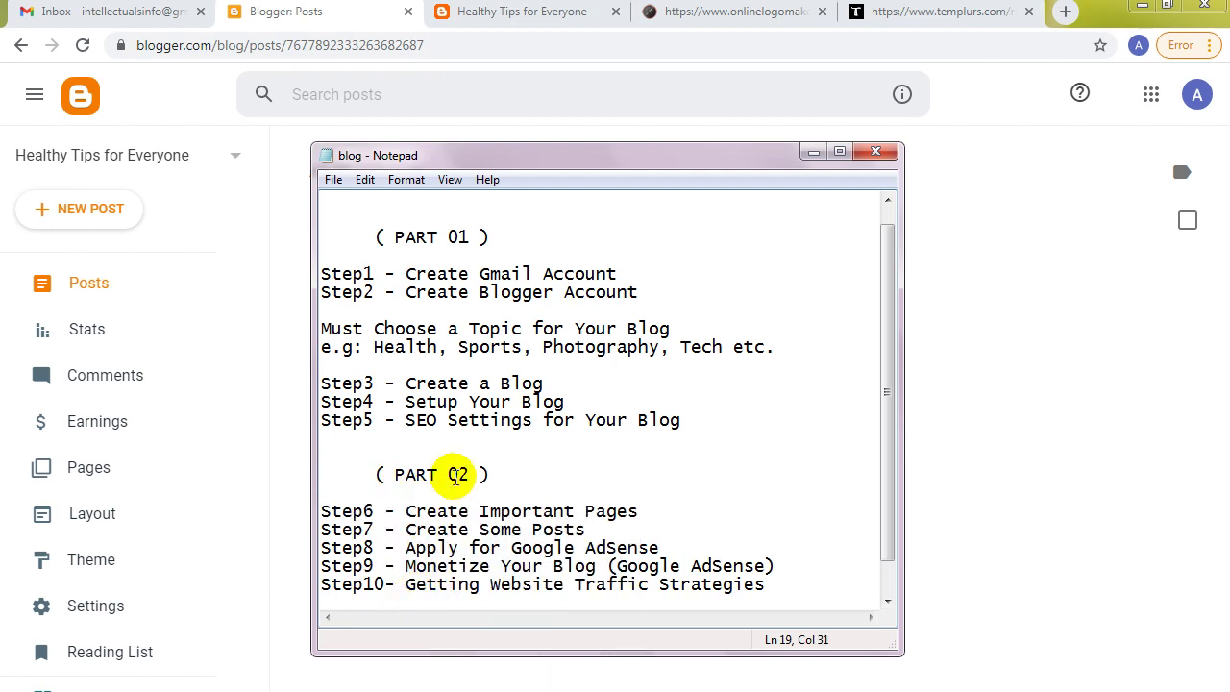
Save the reordered notes, review the Step5 to Step10 lines, and minimize Notepad.
click(333, 179)
click(363, 240)
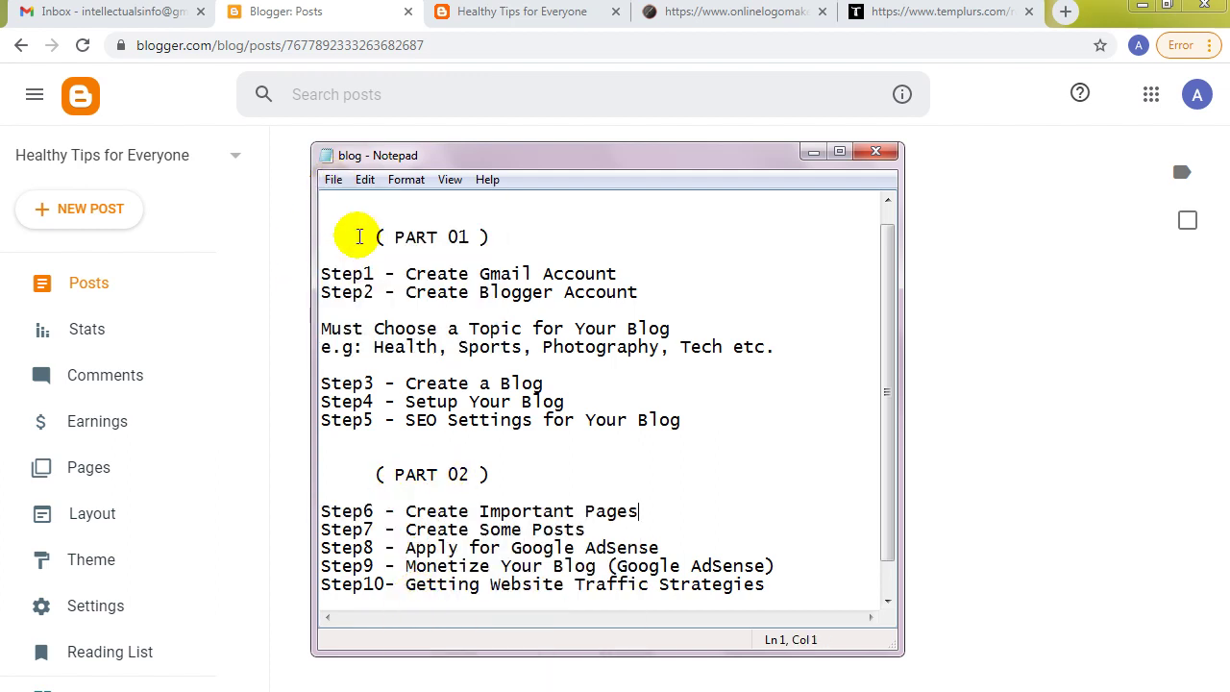
click(680, 423)
key(shift+Home)
drag(884, 420, 884, 472)
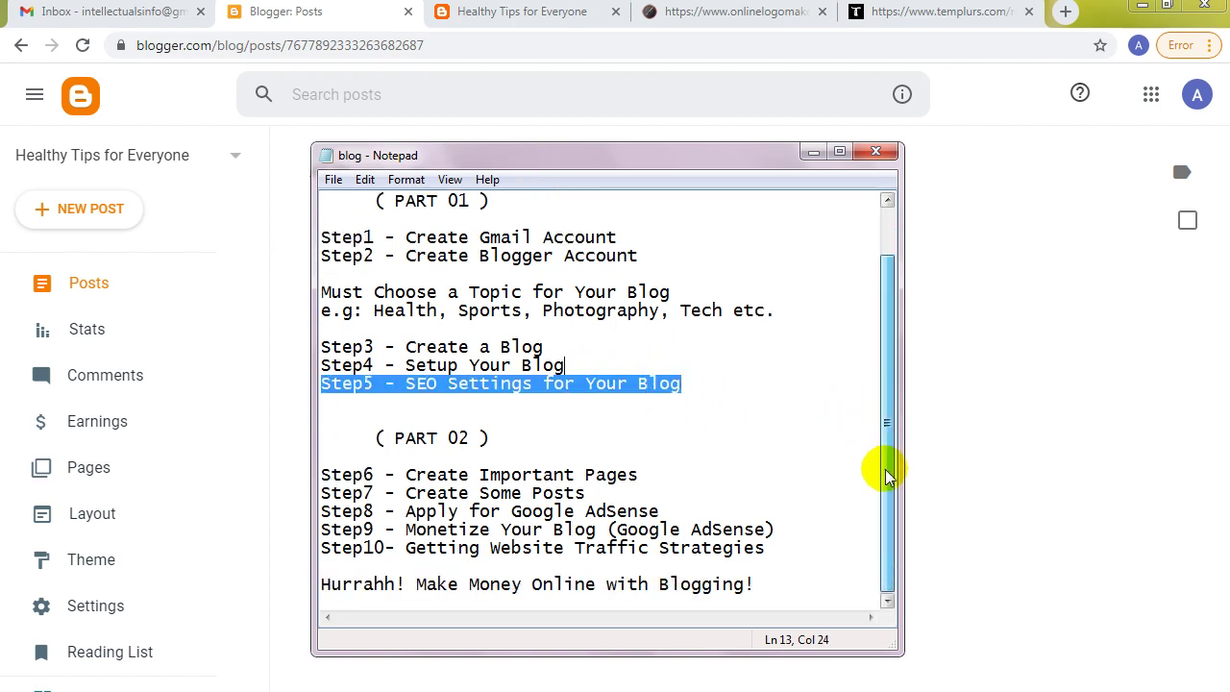
click(558, 491)
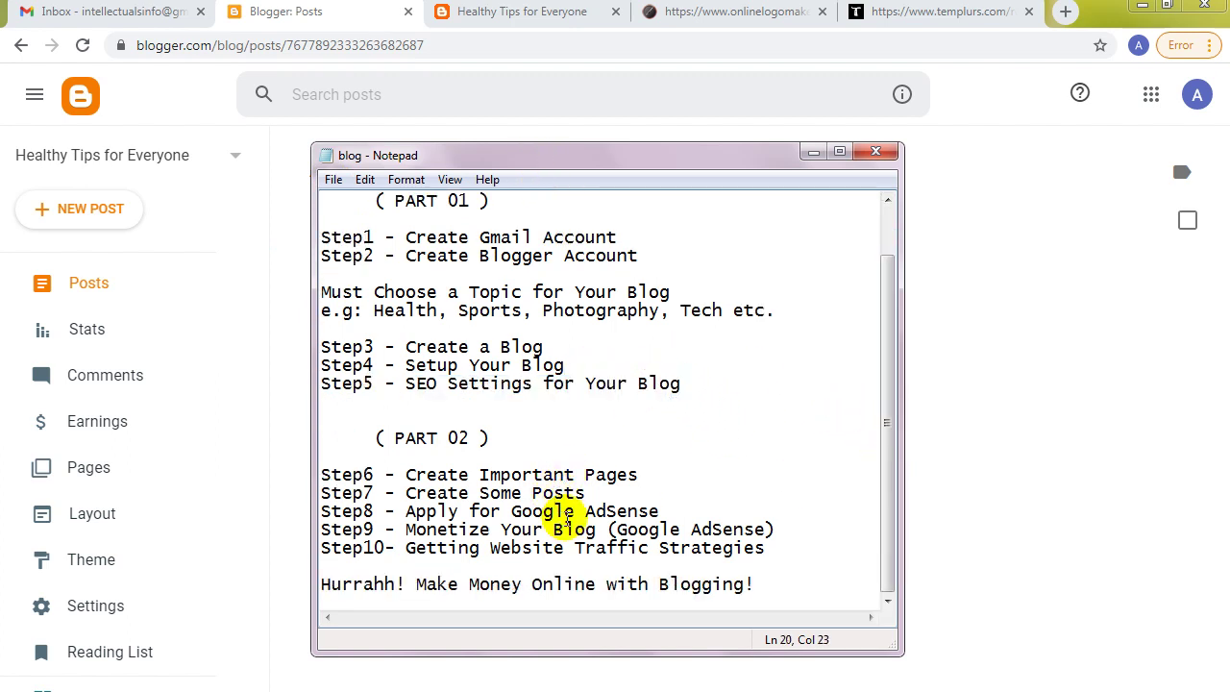
click(630, 510)
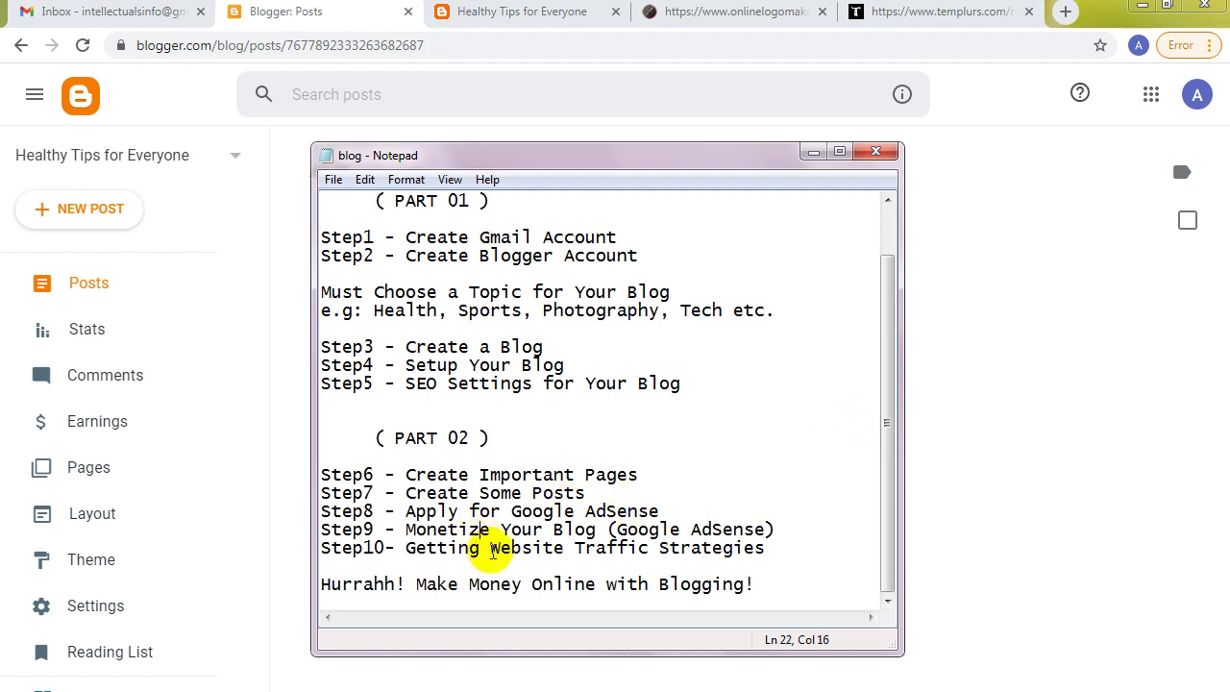
drag(659, 548, 498, 550)
click(452, 548)
drag(416, 548, 702, 540)
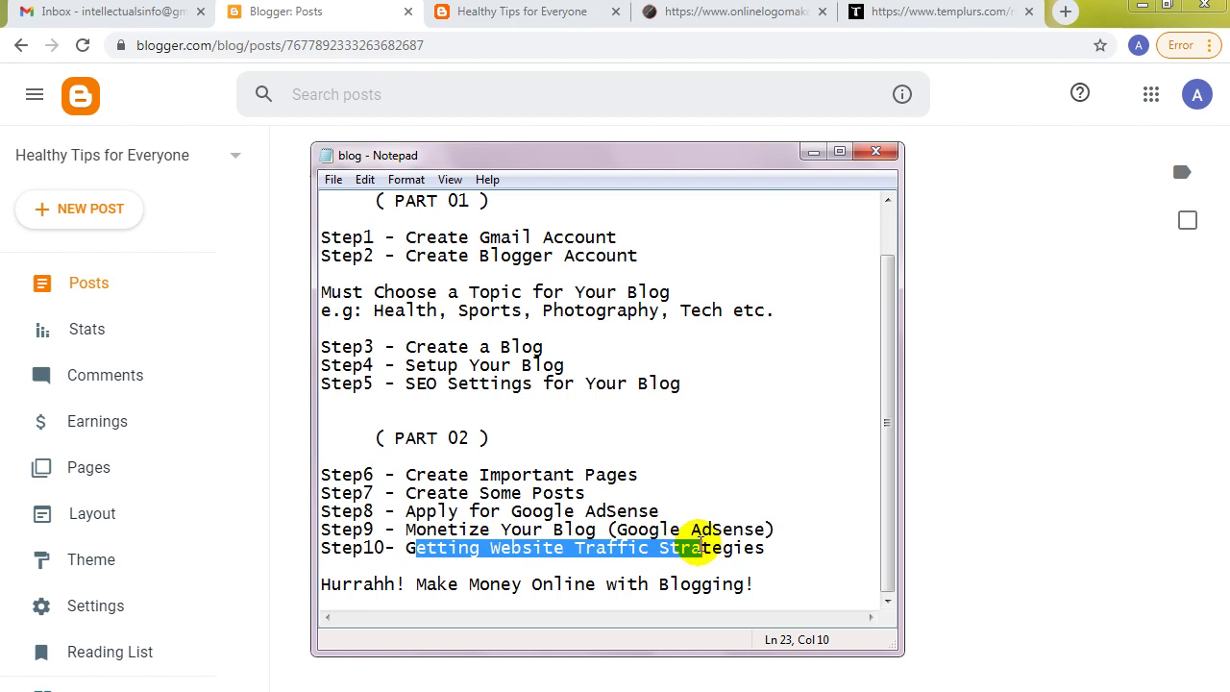
click(813, 153)
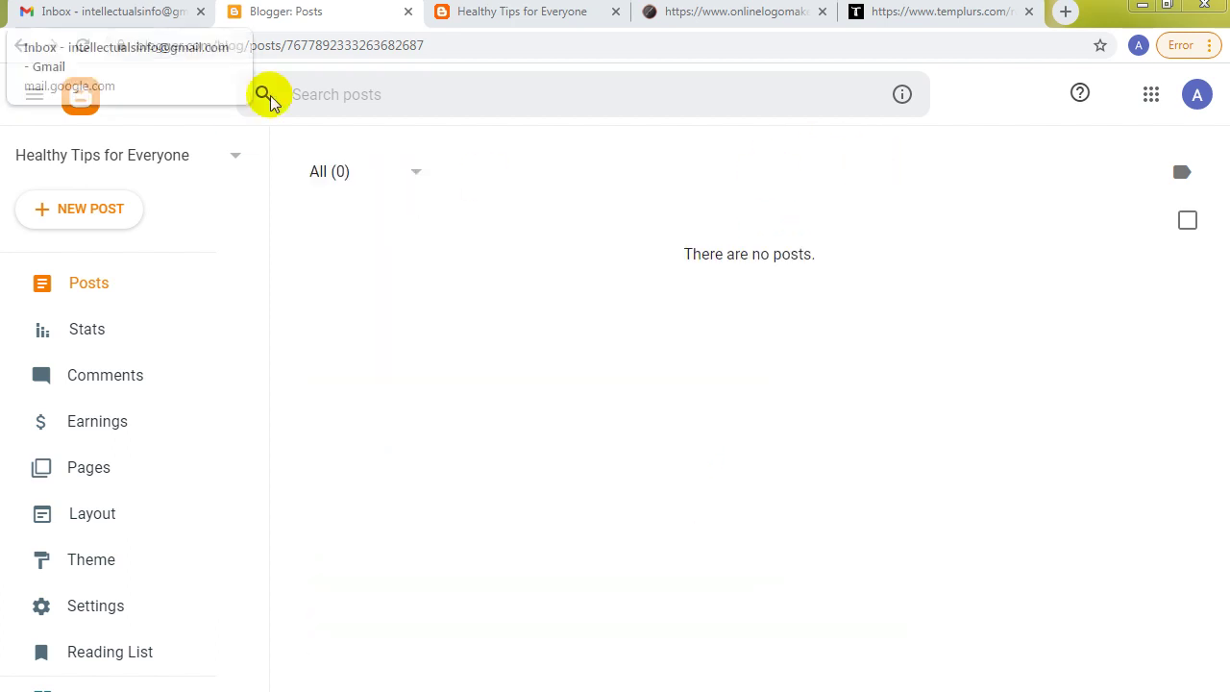